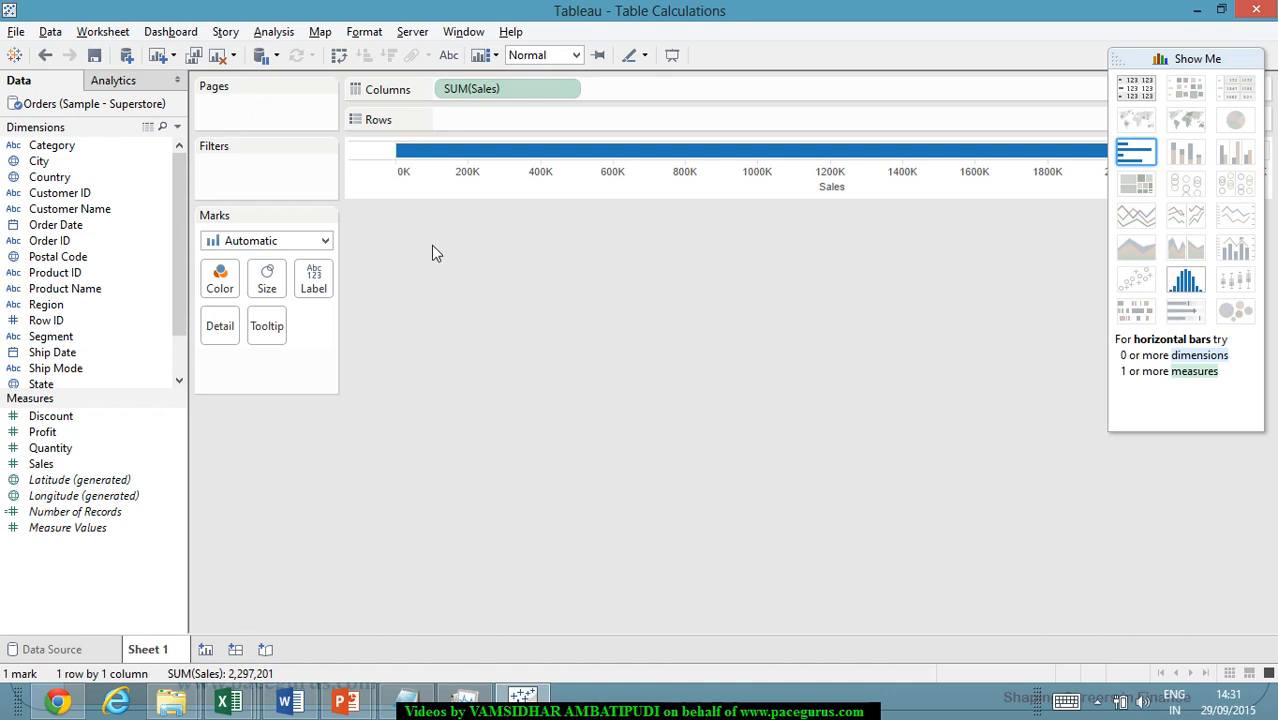
# - Review the calculation types and difference-from options for a table calculation on SUM(Sales), and leave without applying one
pyautogui.click(561, 94)
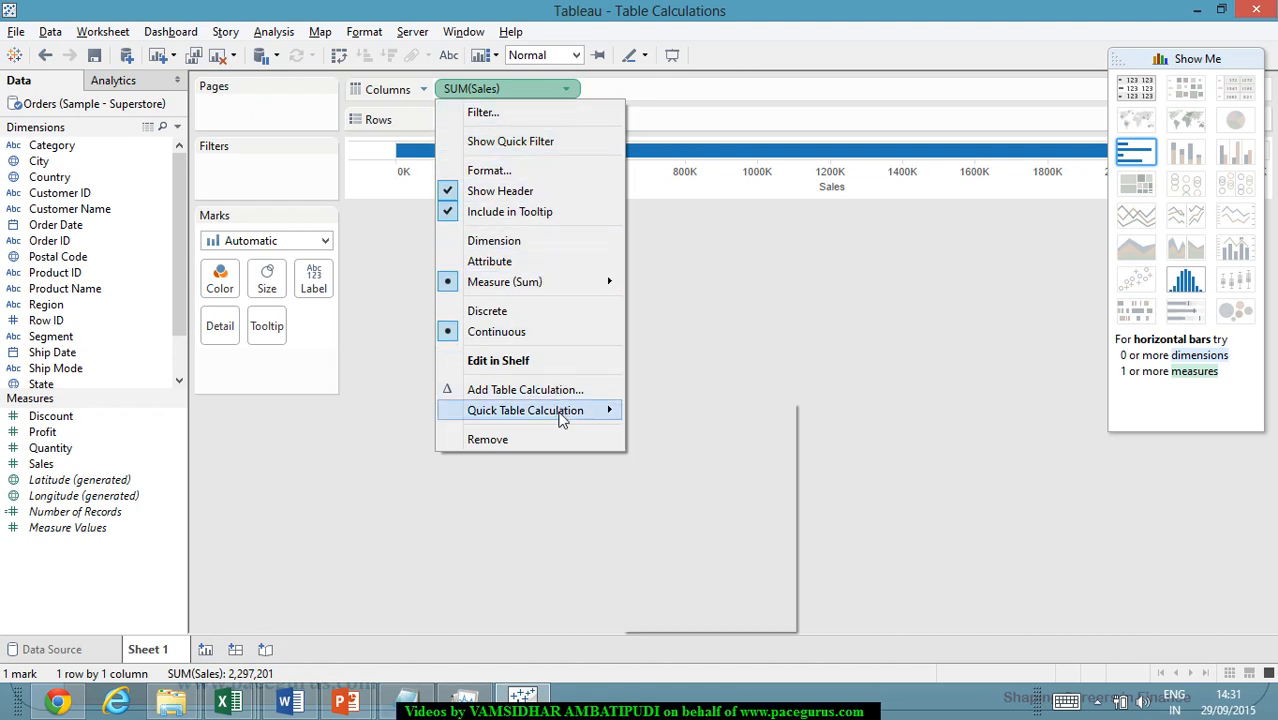
pyautogui.moveTo(550, 414)
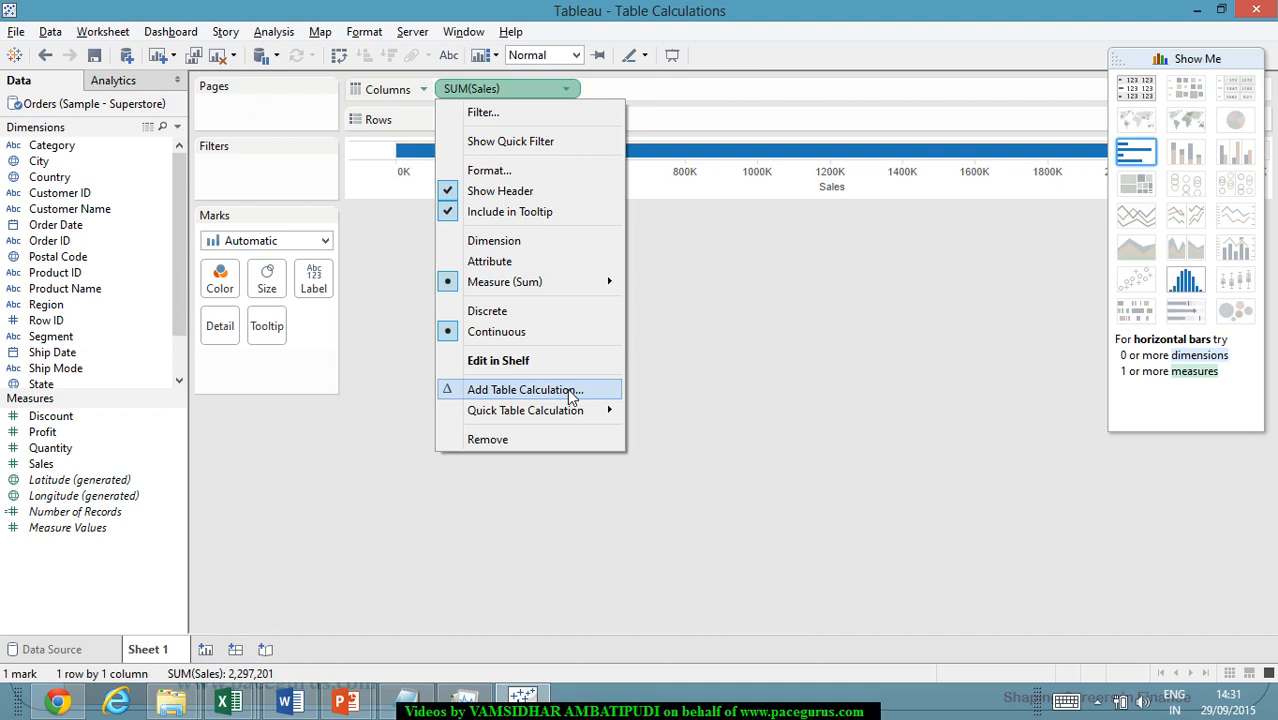
pyautogui.click(567, 388)
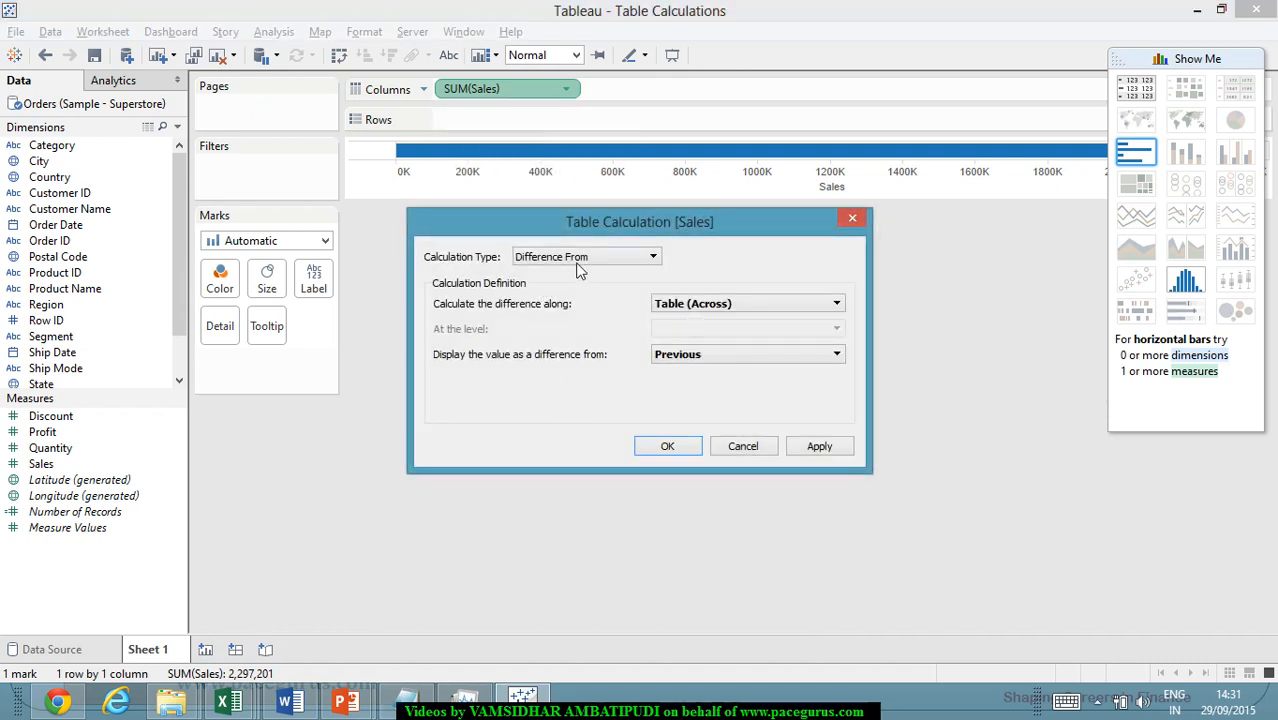
pyautogui.click(585, 262)
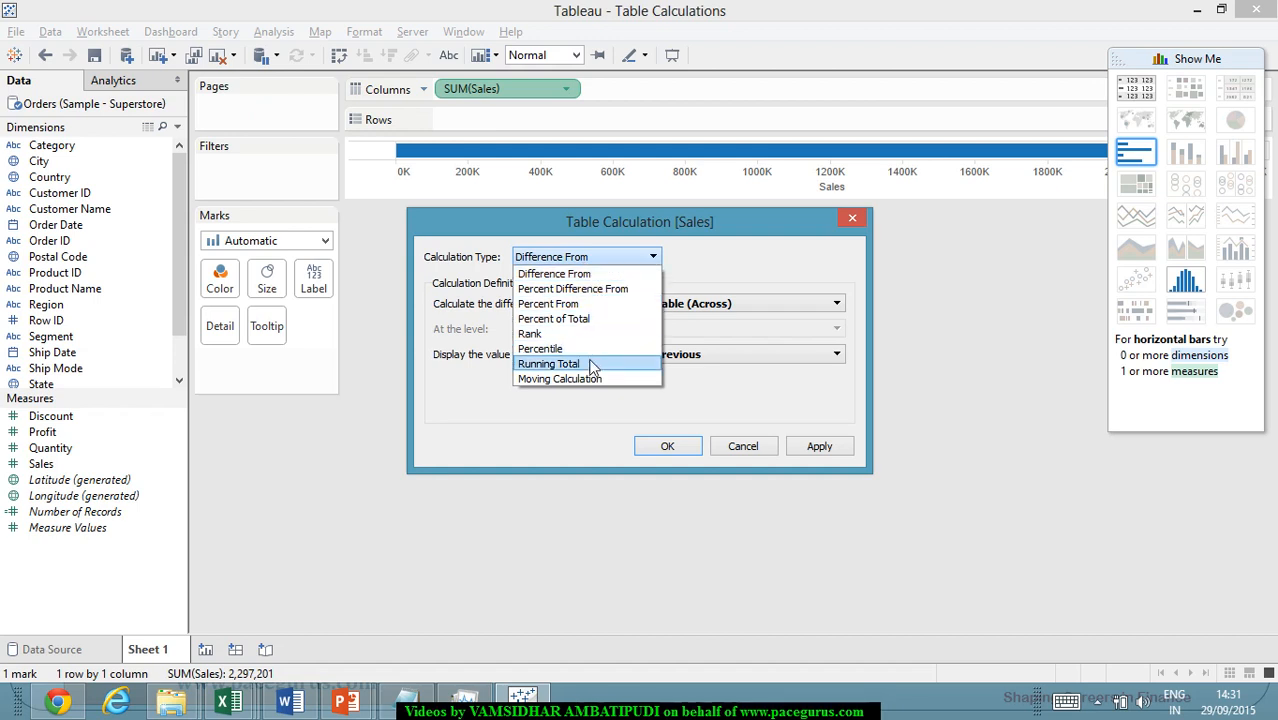
pyautogui.click(810, 274)
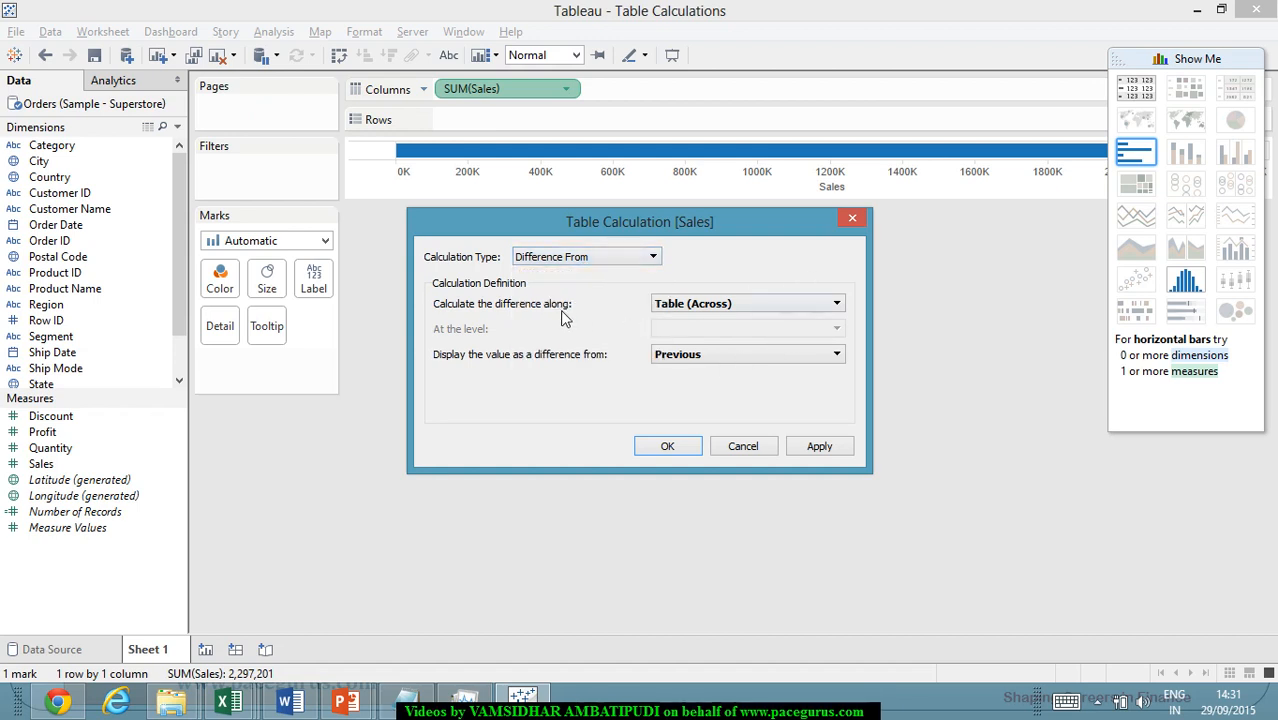
pyautogui.click(740, 305)
pyautogui.click(740, 311)
pyautogui.click(790, 357)
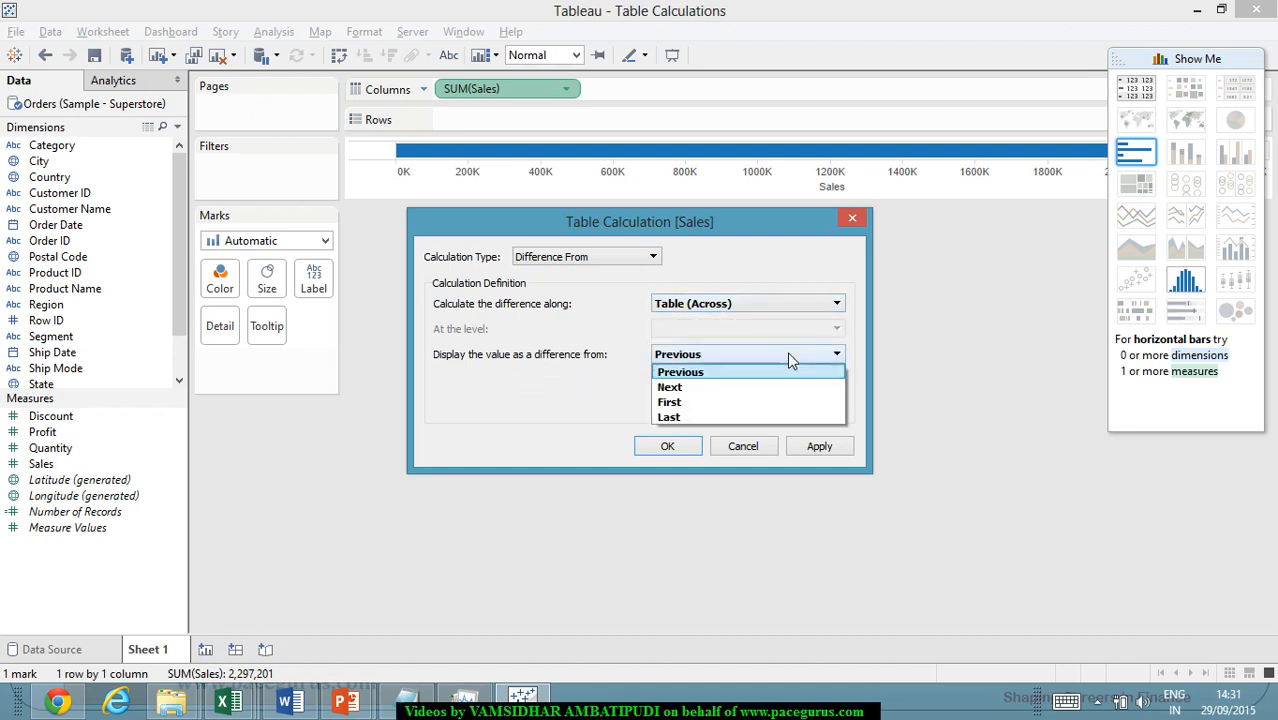
pyautogui.click(787, 353)
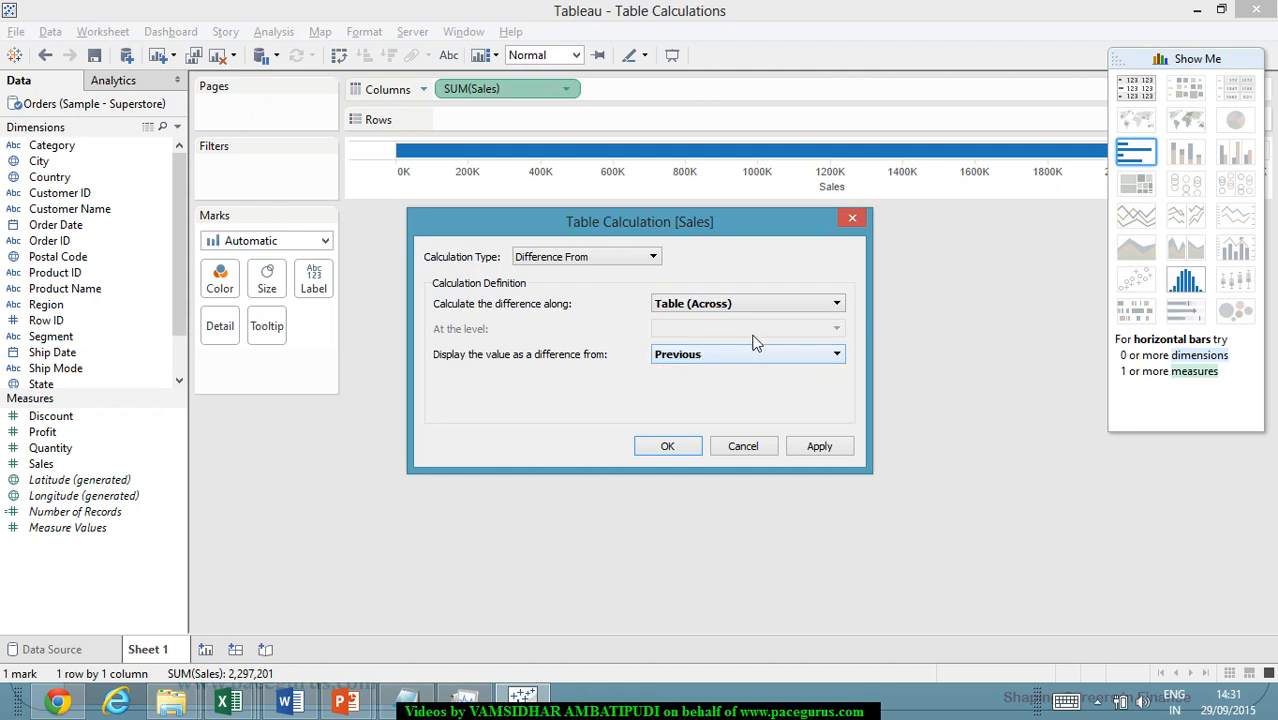
pyautogui.click(745, 447)
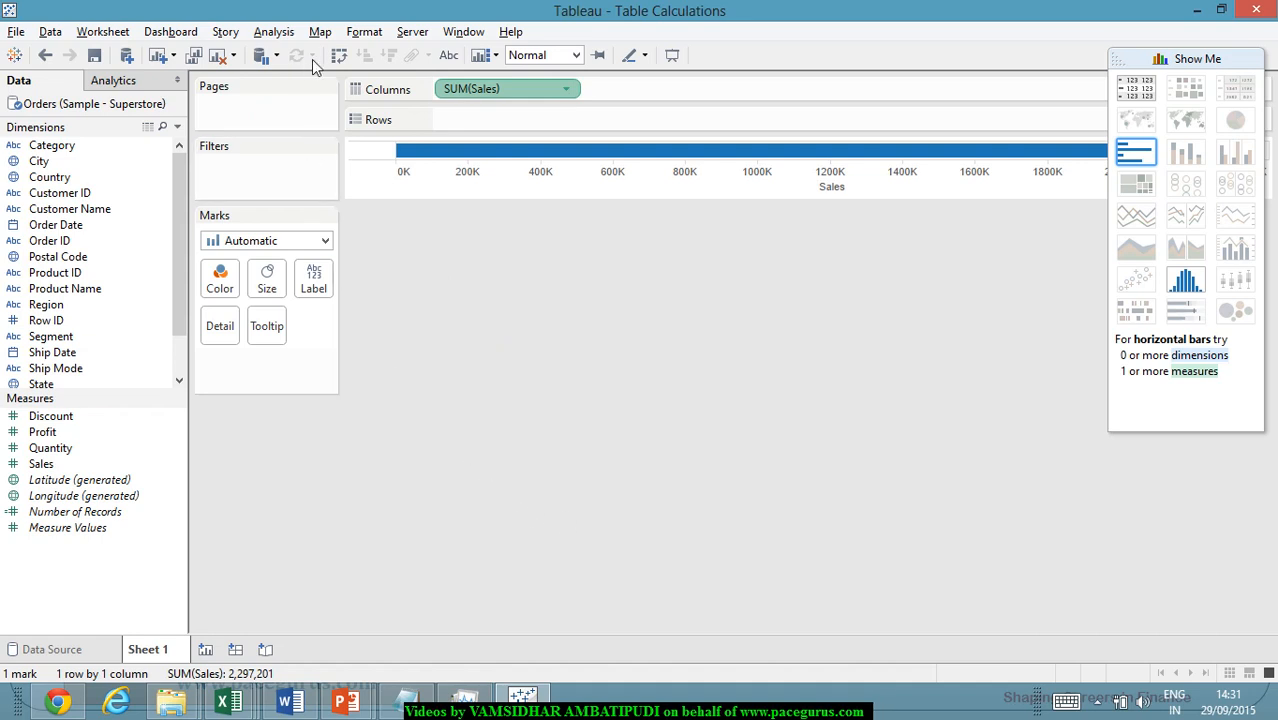
# - Browse the Table Calculation functions available for a new calculated field, and close the editor without creating a field
pyautogui.click(275, 32)
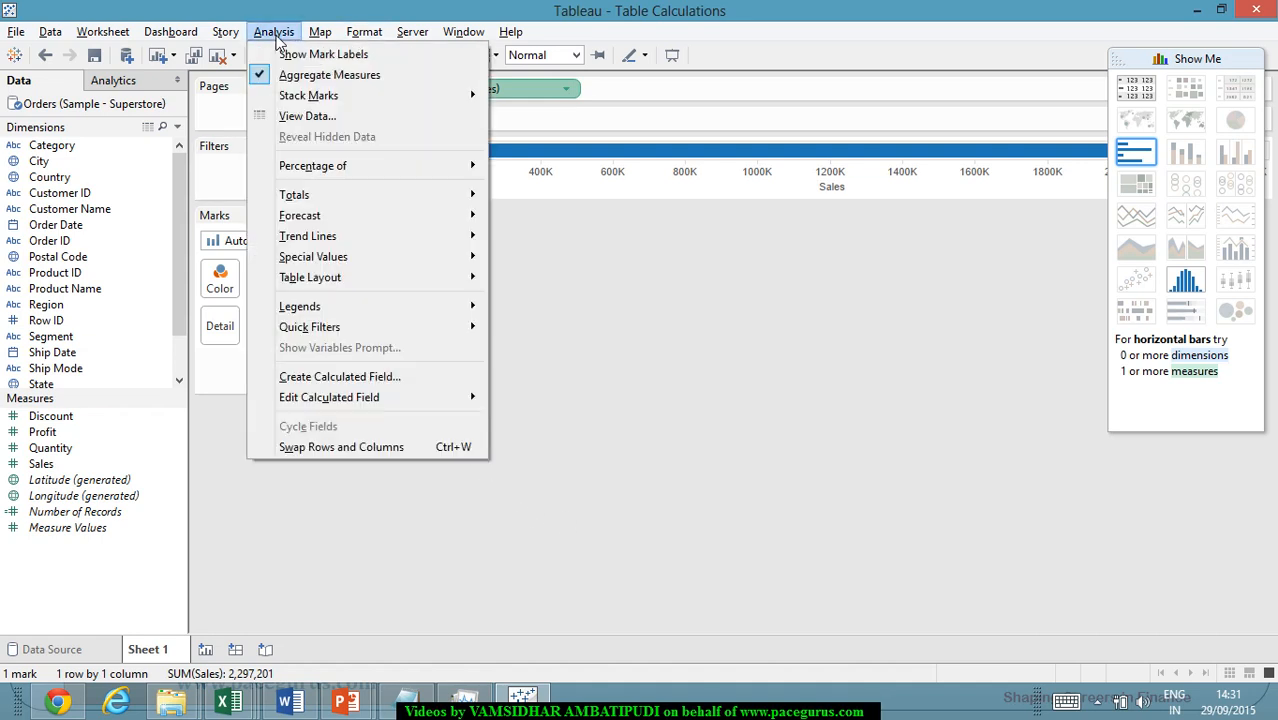
pyautogui.click(368, 378)
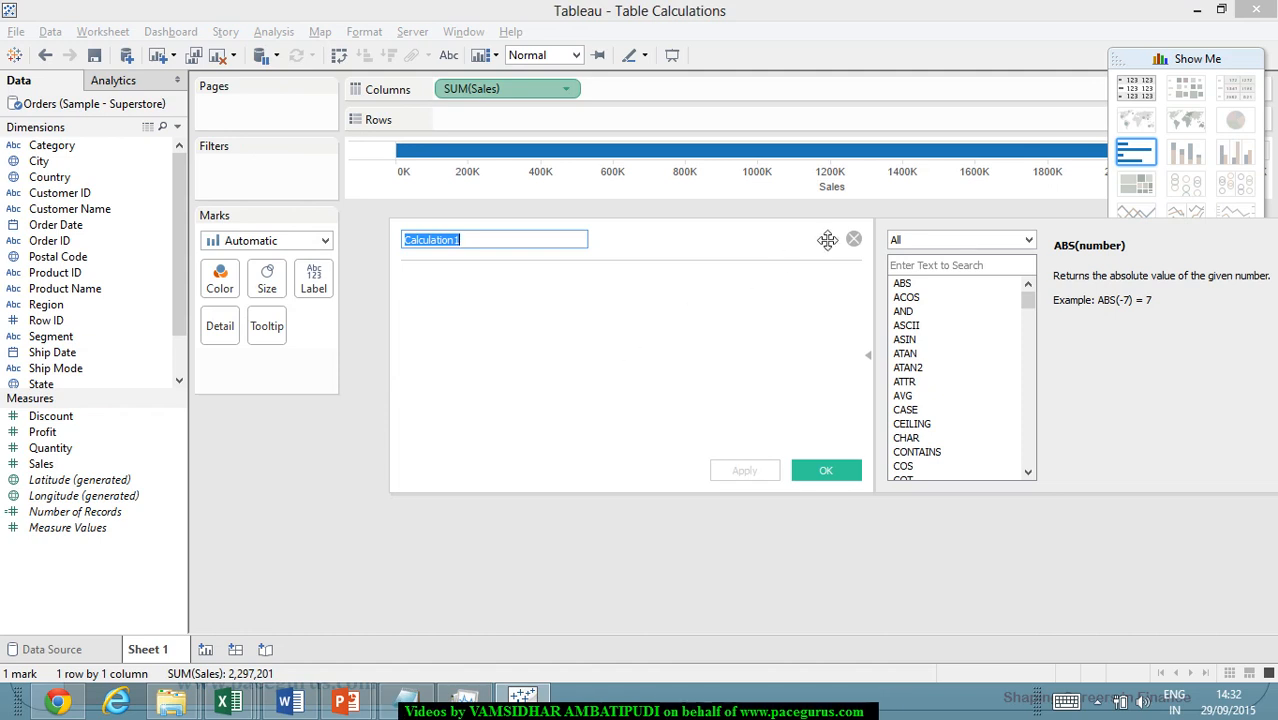
pyautogui.click(962, 245)
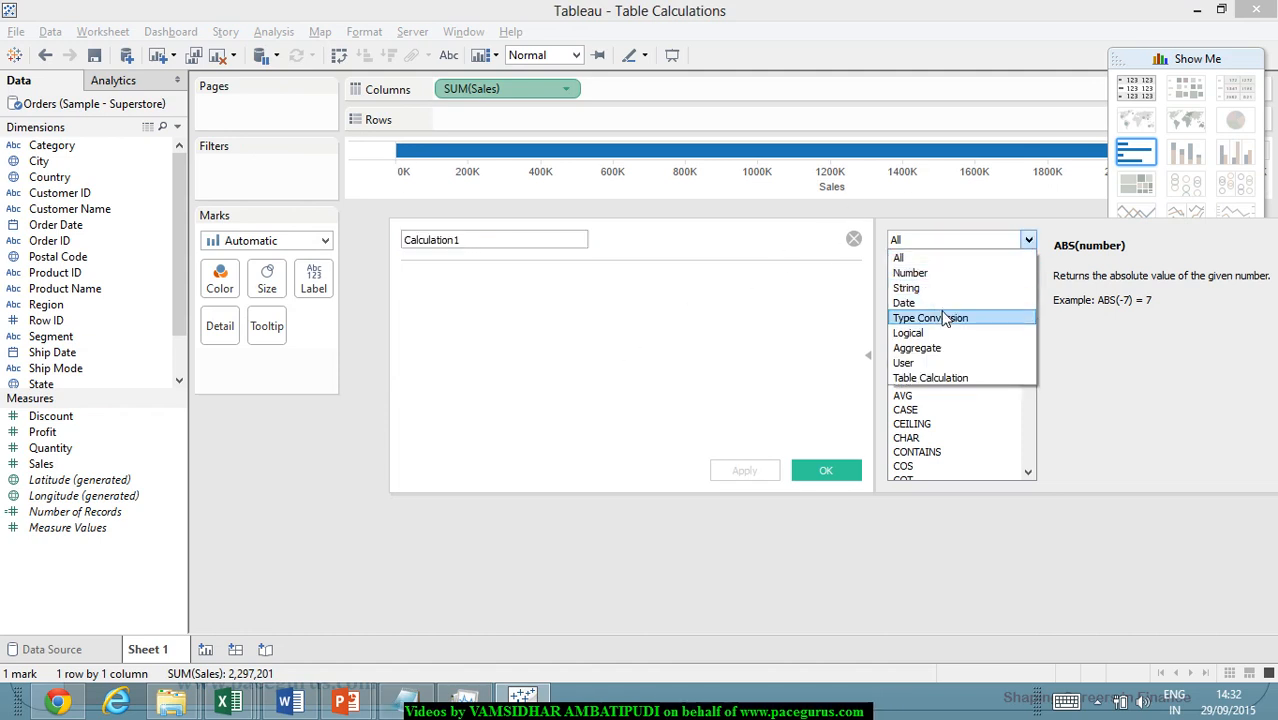
pyautogui.click(945, 378)
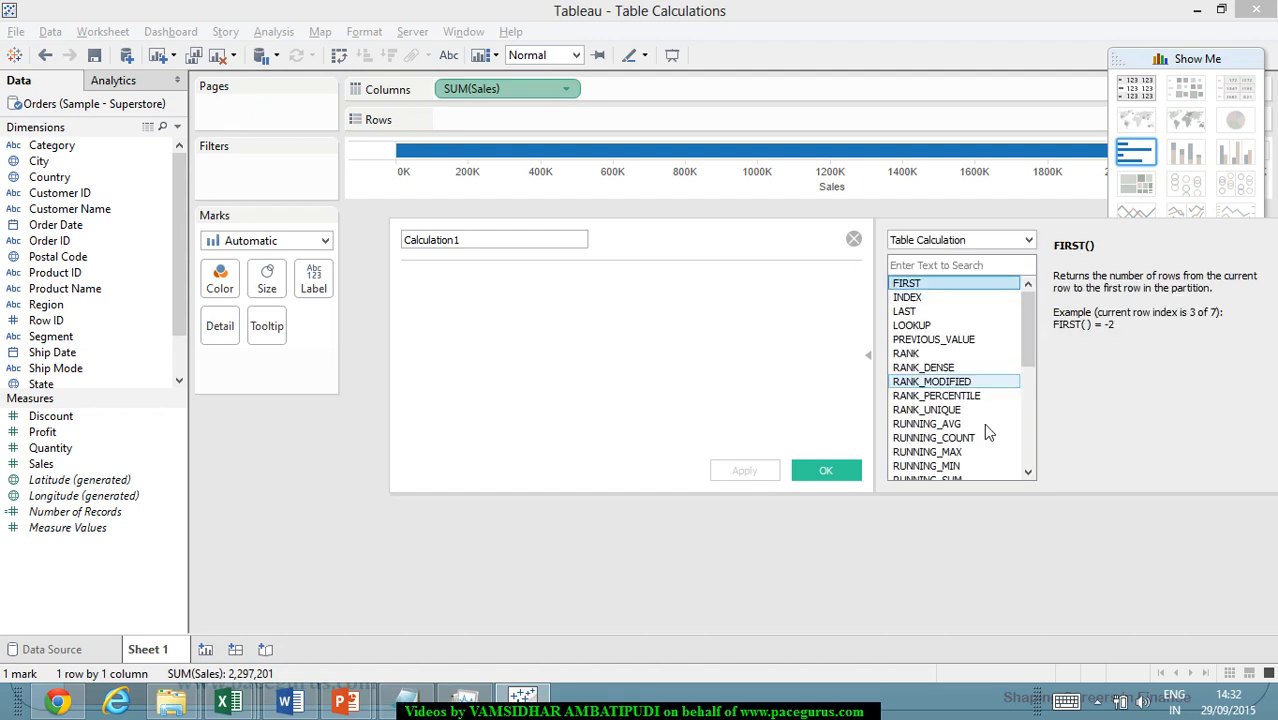
pyautogui.scroll(-4, 970, 370)
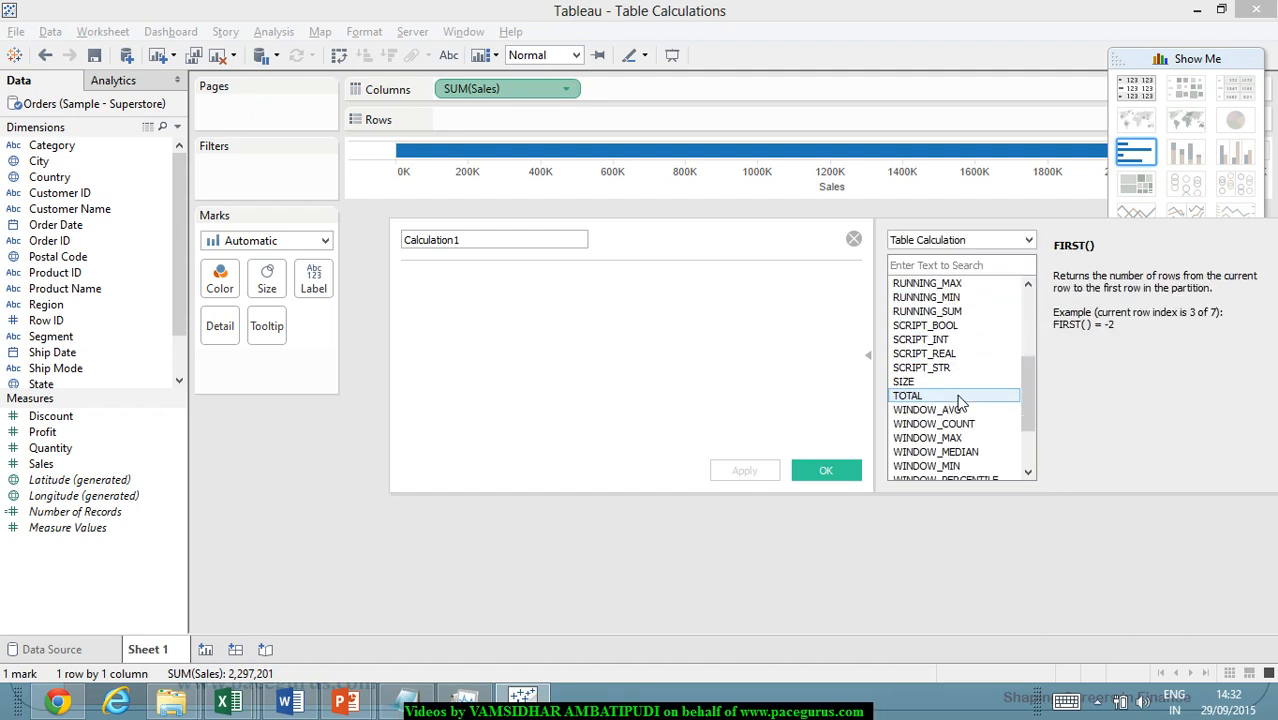
pyautogui.scroll(4, 960, 402)
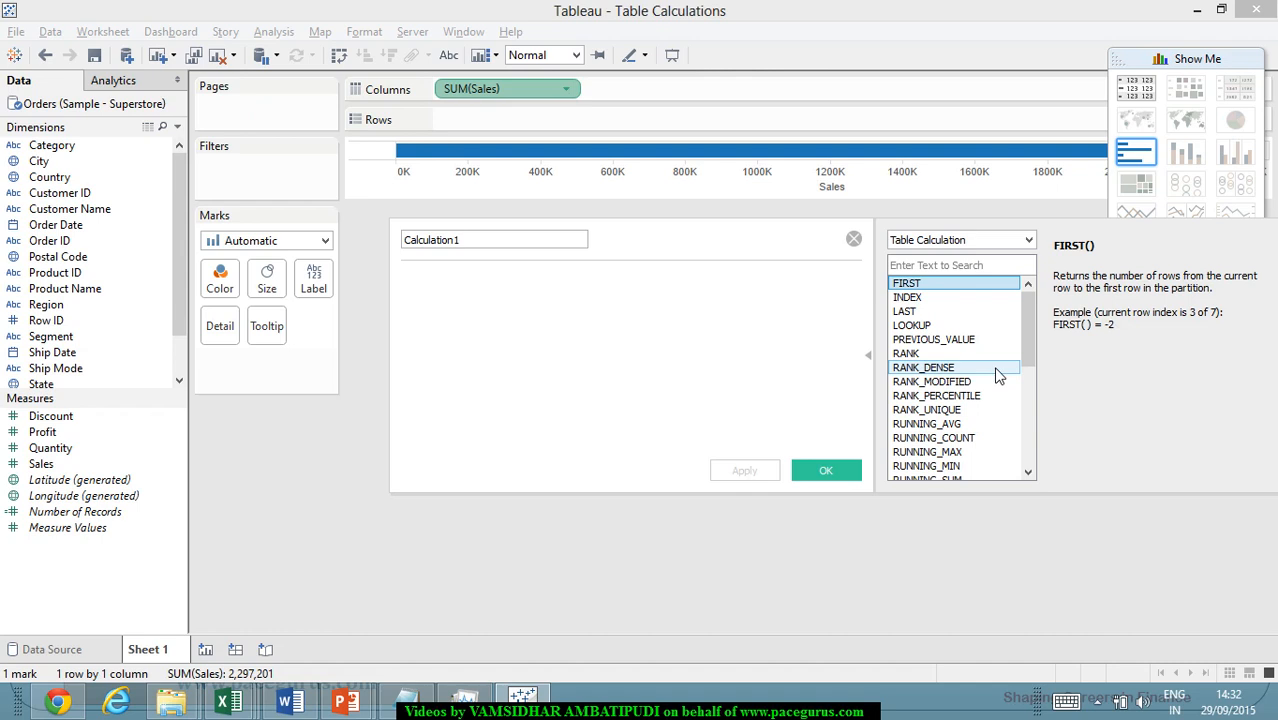
pyautogui.click(854, 240)
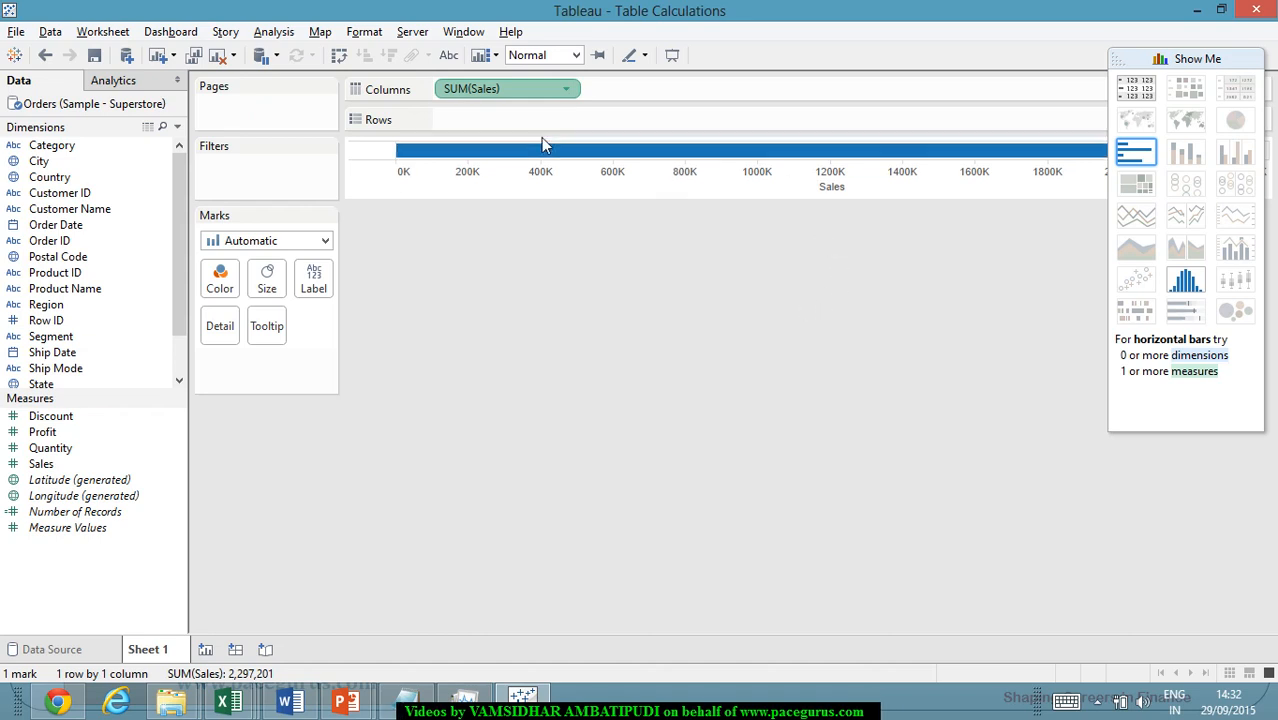
# - Add the Category dimension to Rows to split the Sales bar by category, and collapse Show Me
pyautogui.click(567, 90)
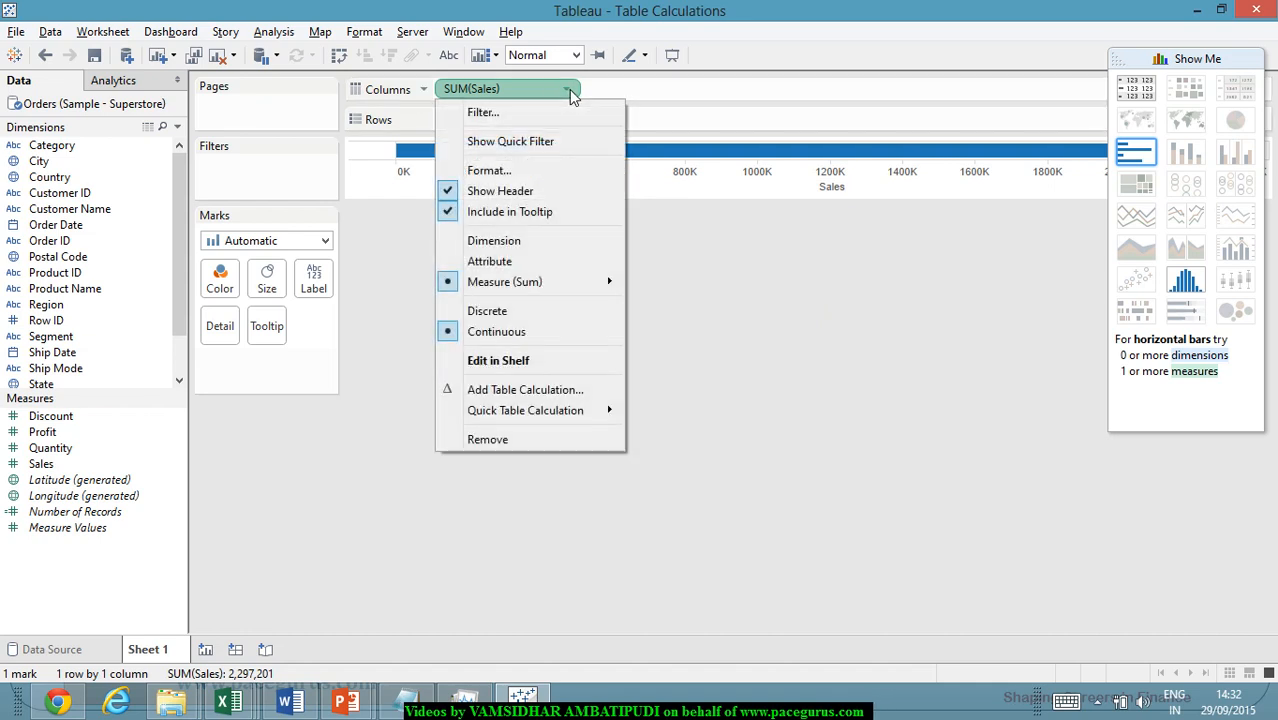
pyautogui.click(632, 270)
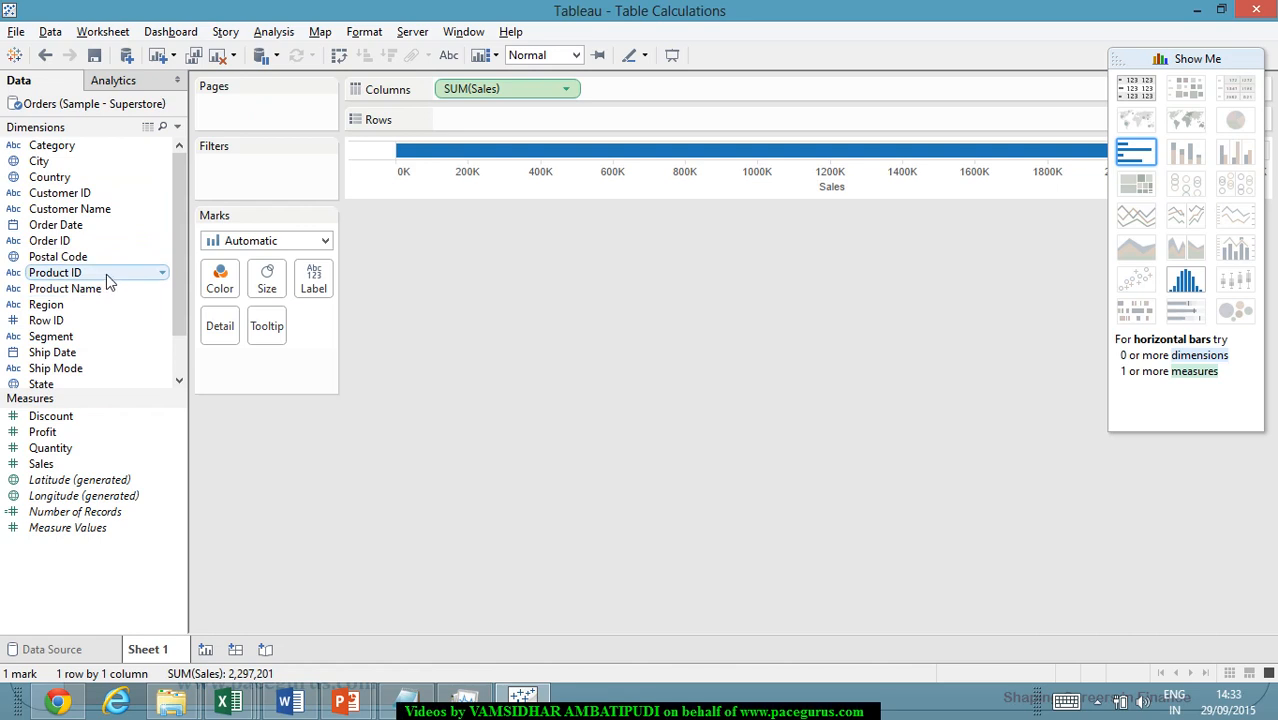
pyautogui.moveTo(80, 148); pyautogui.dragTo(516, 124)
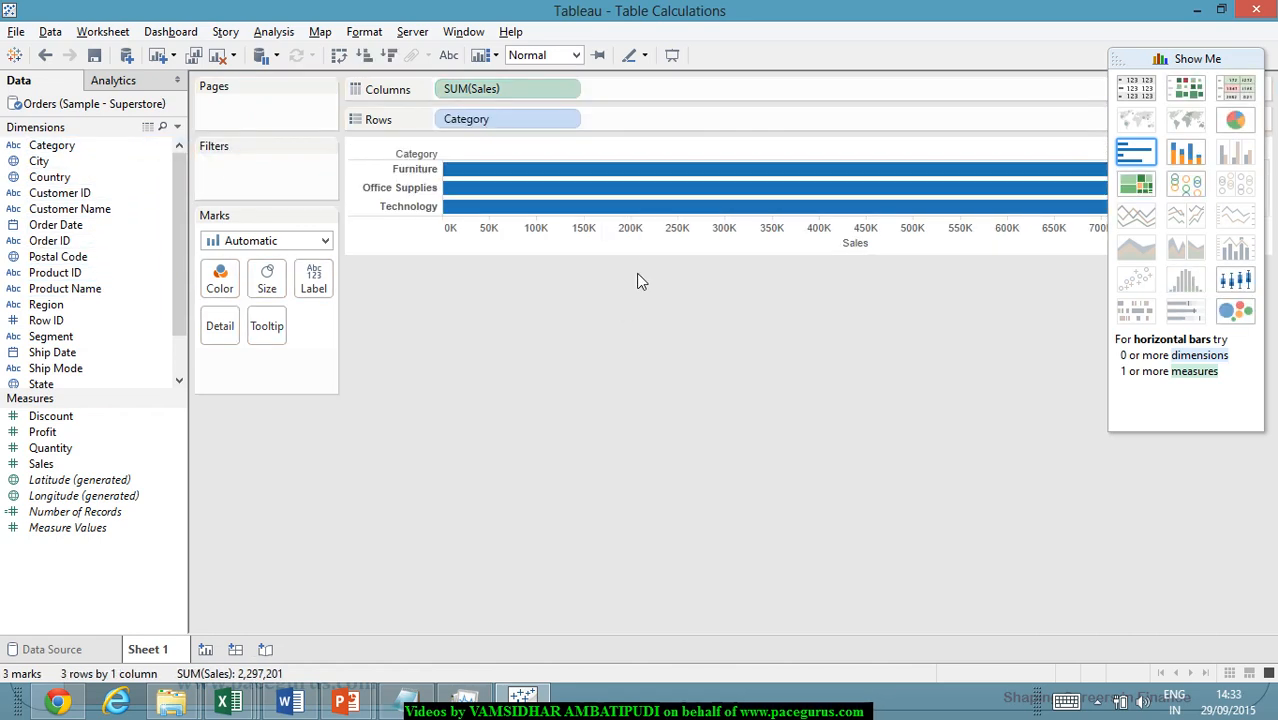
pyautogui.click(1202, 60)
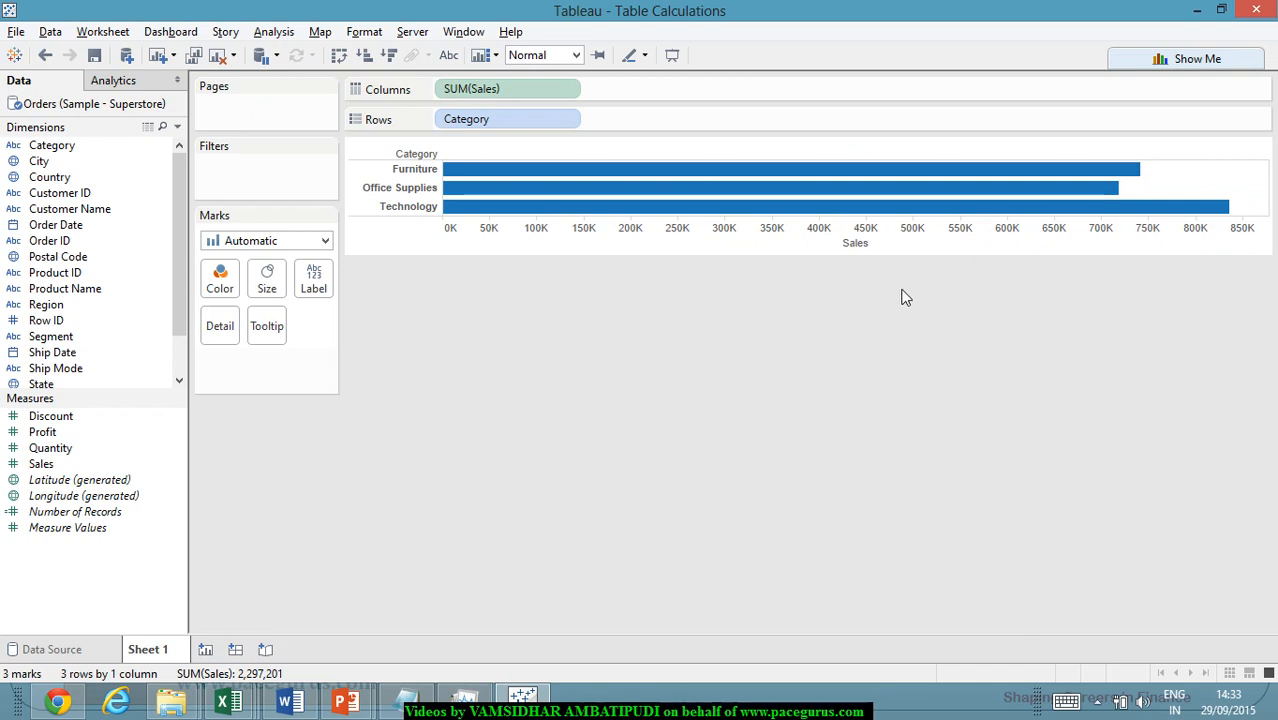
# - Apply the Percent of Total quick table calculation to SUM(Sales) on Columns
pyautogui.click(567, 91)
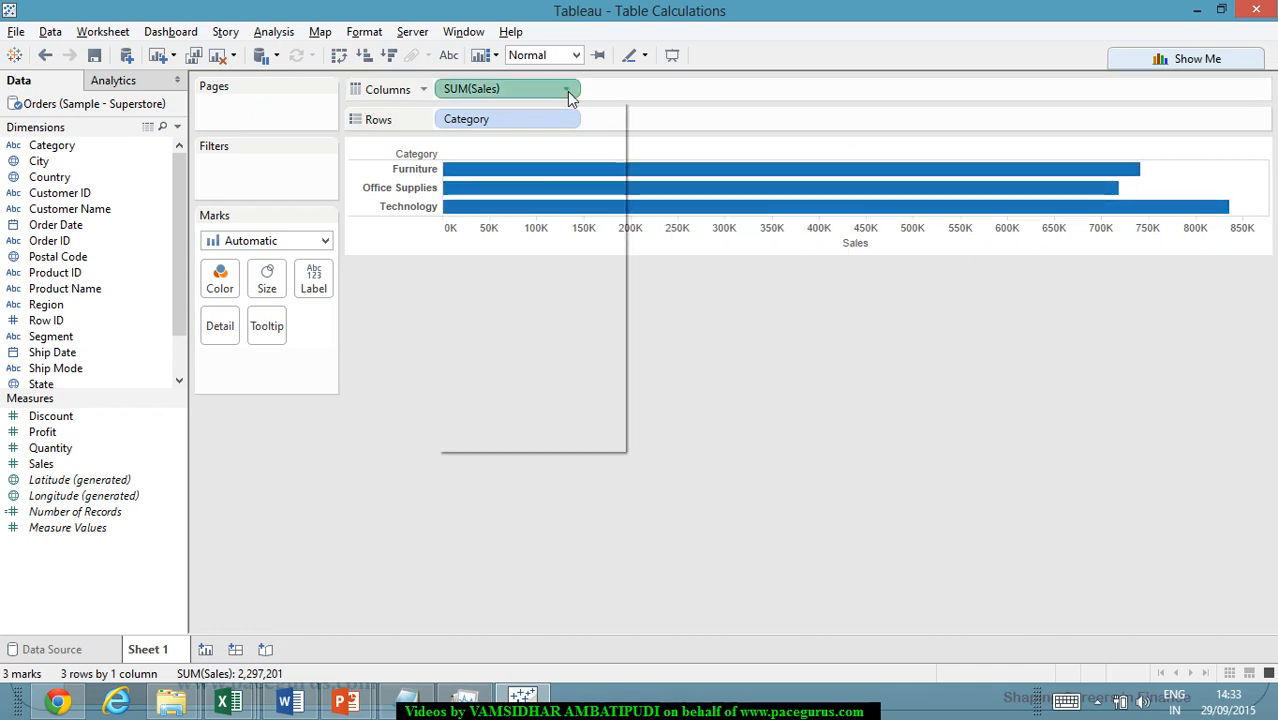
pyautogui.moveTo(579, 412)
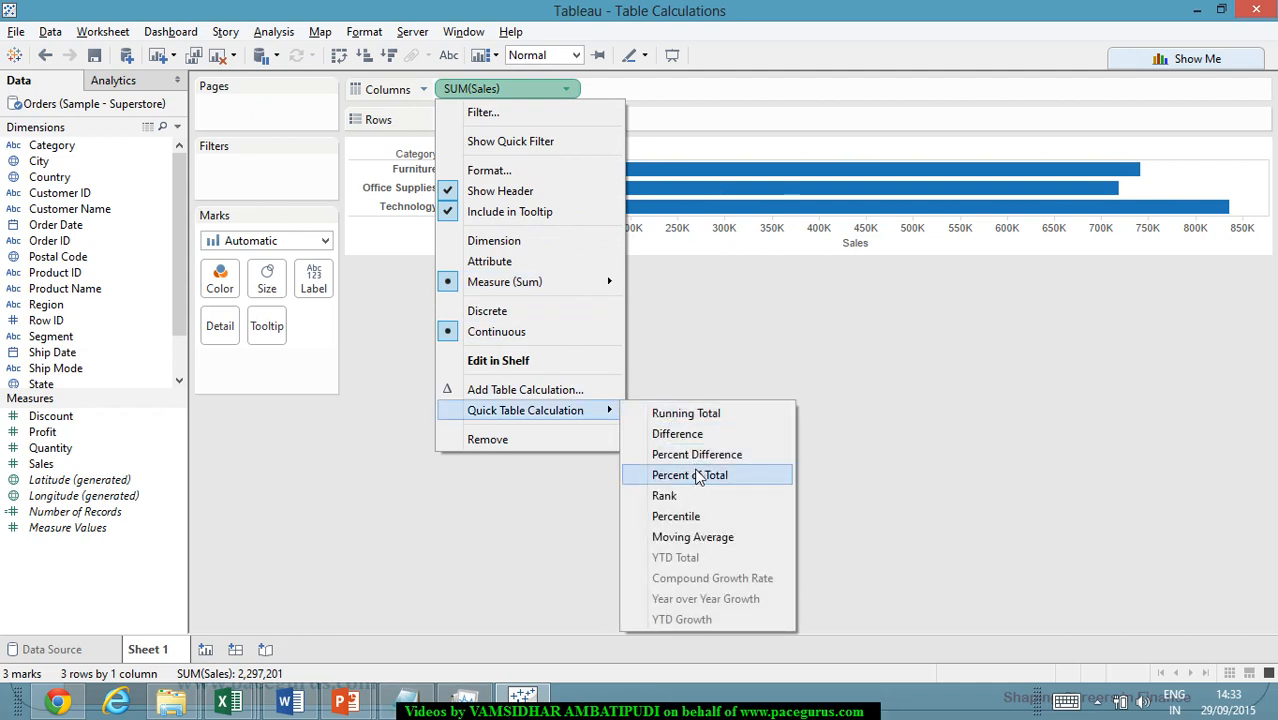
pyautogui.click(698, 477)
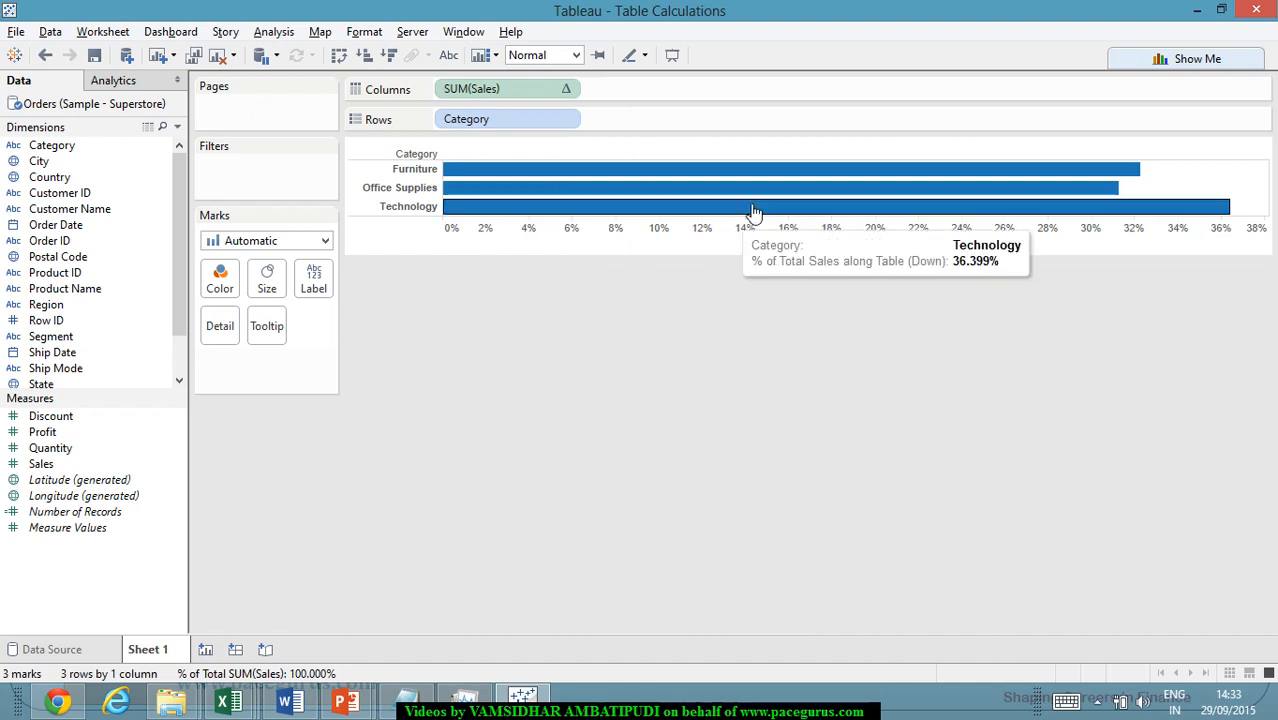
pyautogui.moveTo(779, 187)
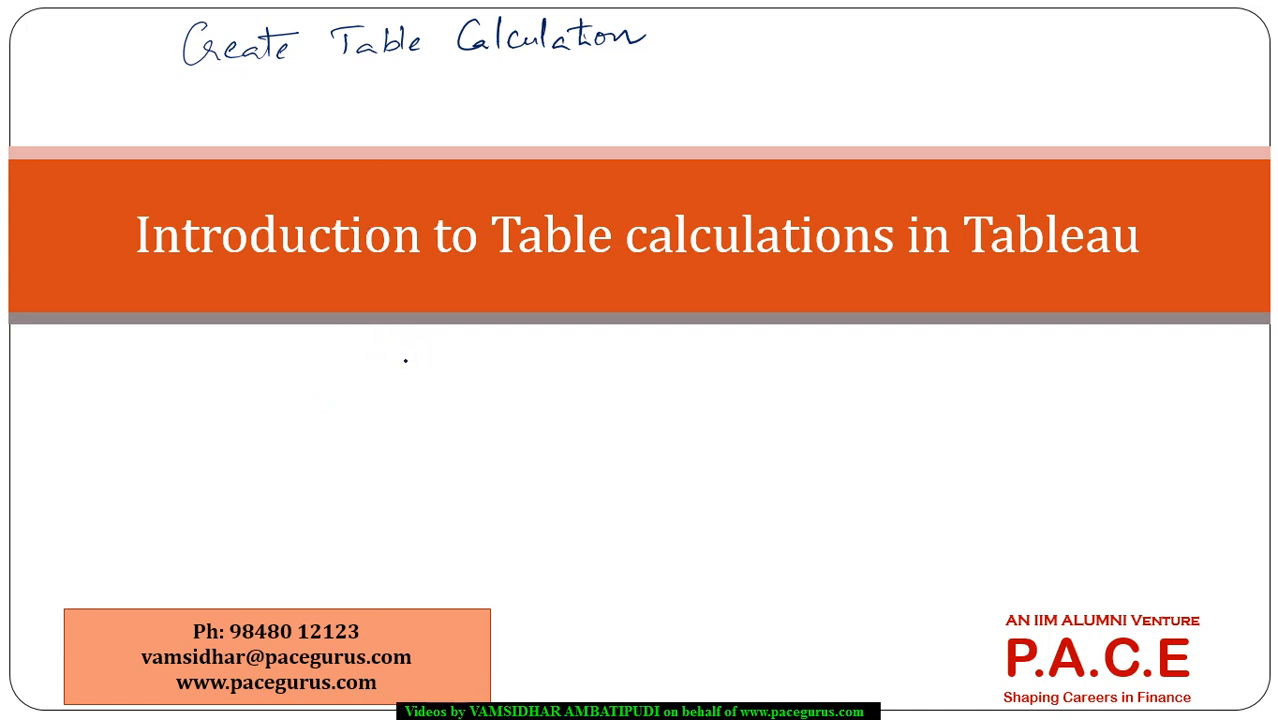
pyautogui.moveTo(396, 383)
pyautogui.mouseDown()
pyautogui.moveTo(440, 389)
pyautogui.moveTo(400, 430)
pyautogui.moveTo(428, 429)
pyautogui.mouseUp()
pyautogui.moveTo(432, 423); pyautogui.dragTo(448, 423)
pyautogui.moveTo(465, 411); pyautogui.dragTo(496, 416)
pyautogui.moveTo(508, 398)
pyautogui.mouseDown()
pyautogui.moveTo(504, 431)
pyautogui.moveTo(512, 408)
pyautogui.mouseUp()
pyautogui.moveTo(514, 405)
pyautogui.mouseDown()
pyautogui.moveTo(519, 418)
pyautogui.moveTo(588, 400)
pyautogui.mouseUp()
pyautogui.click(605, 397)
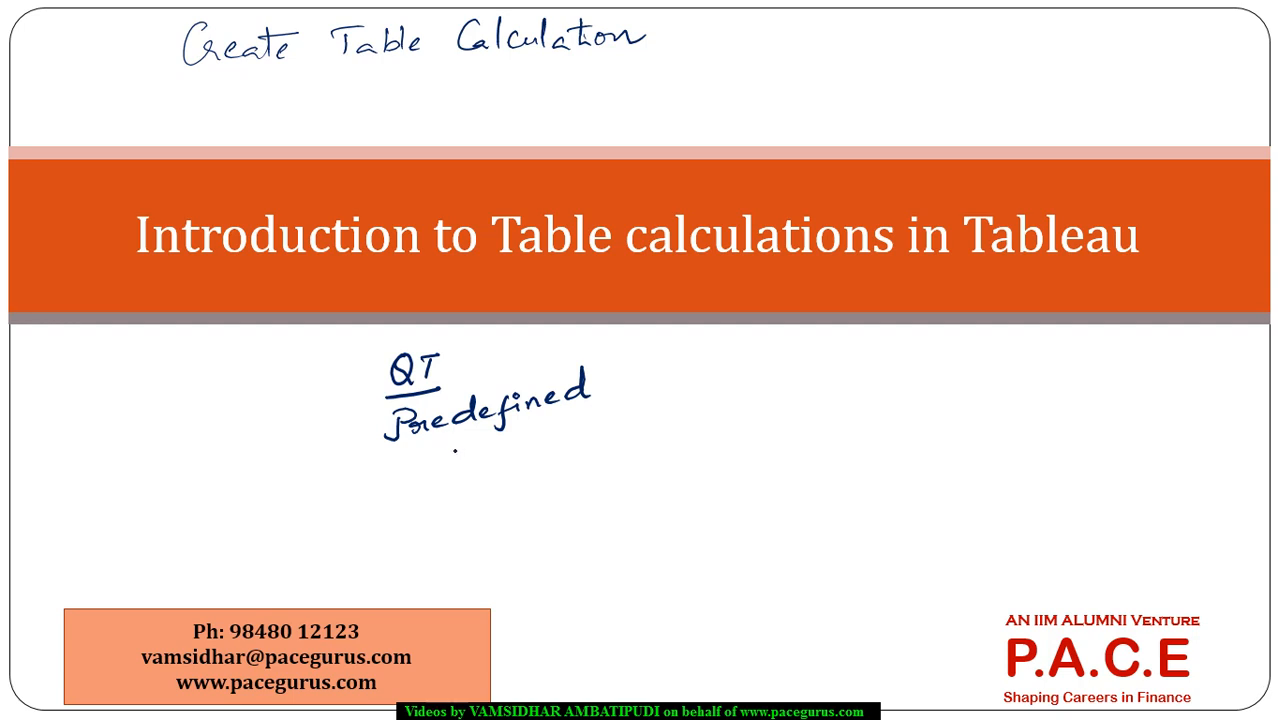
pyautogui.moveTo(618, 391)
pyautogui.mouseDown()
pyautogui.moveTo(714, 352)
pyautogui.moveTo(742, 372)
pyautogui.moveTo(837, 346)
pyautogui.mouseUp()
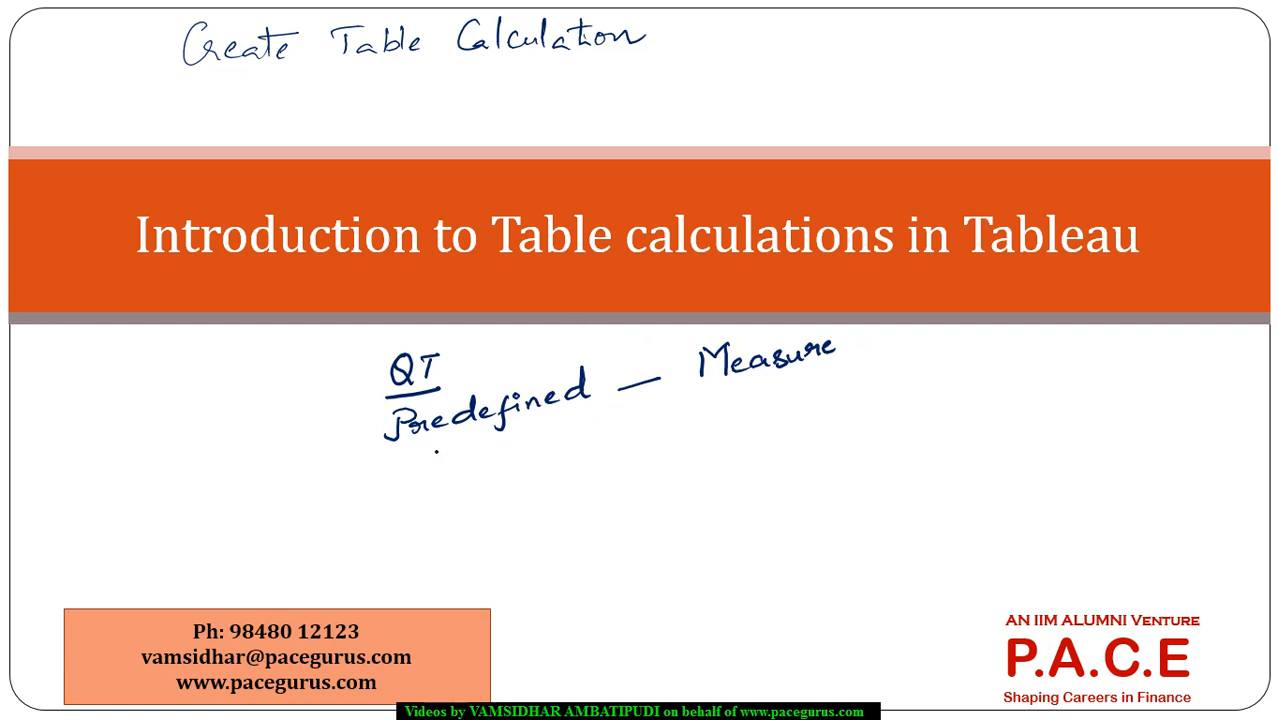
pyautogui.click(438, 383)
# - Switch back to Tableau and review the quick table calculation options for SUM(Sales)
pyautogui.hotkey('alt', 'Tab')
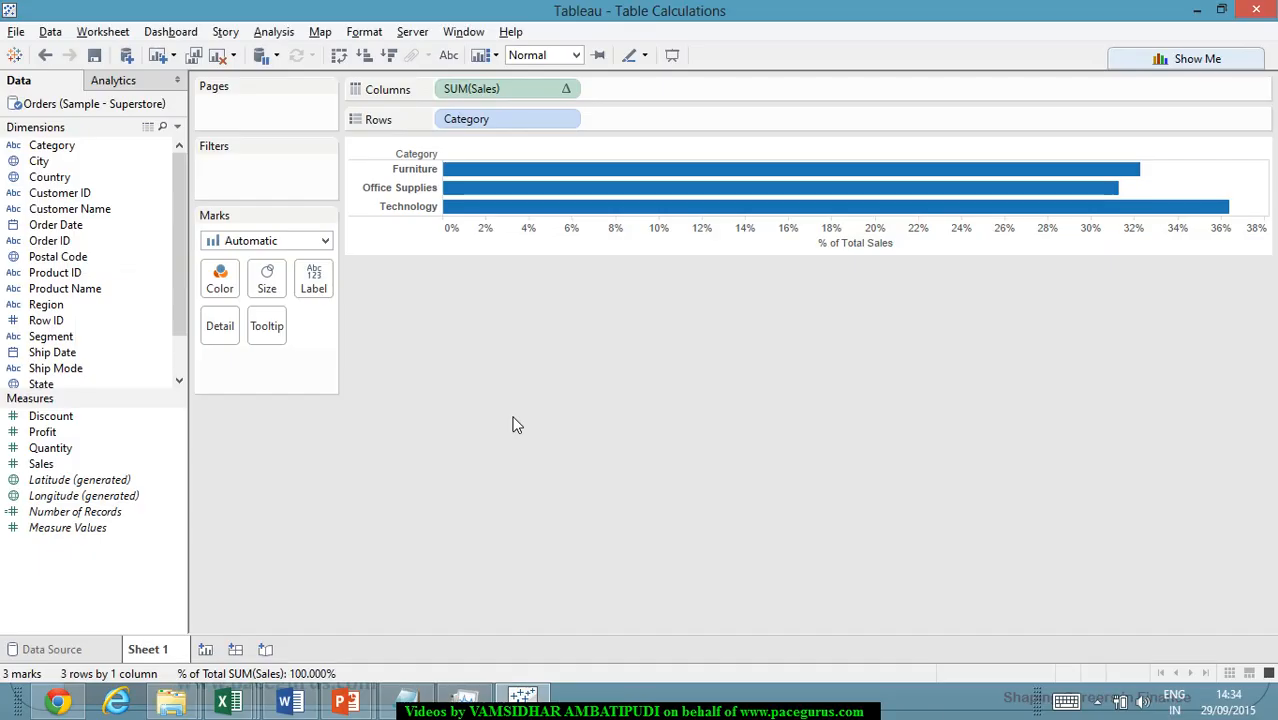
pyautogui.click(564, 92)
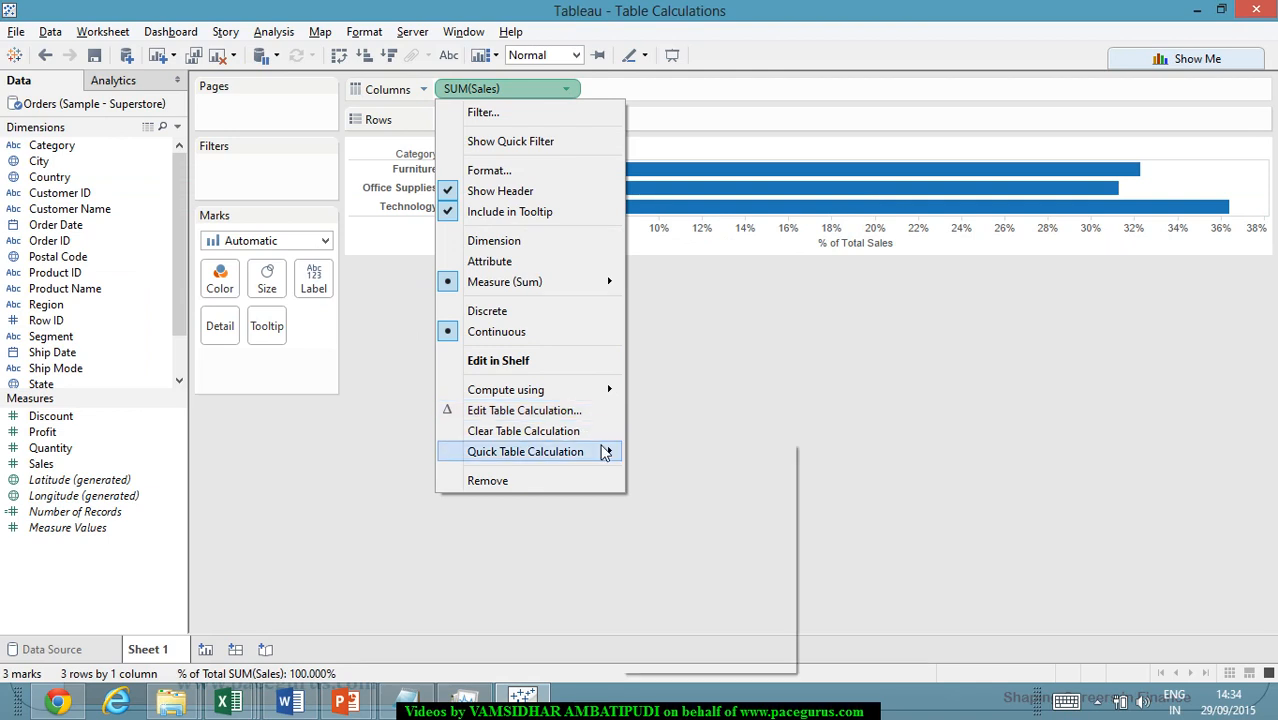
pyautogui.moveTo(607, 455)
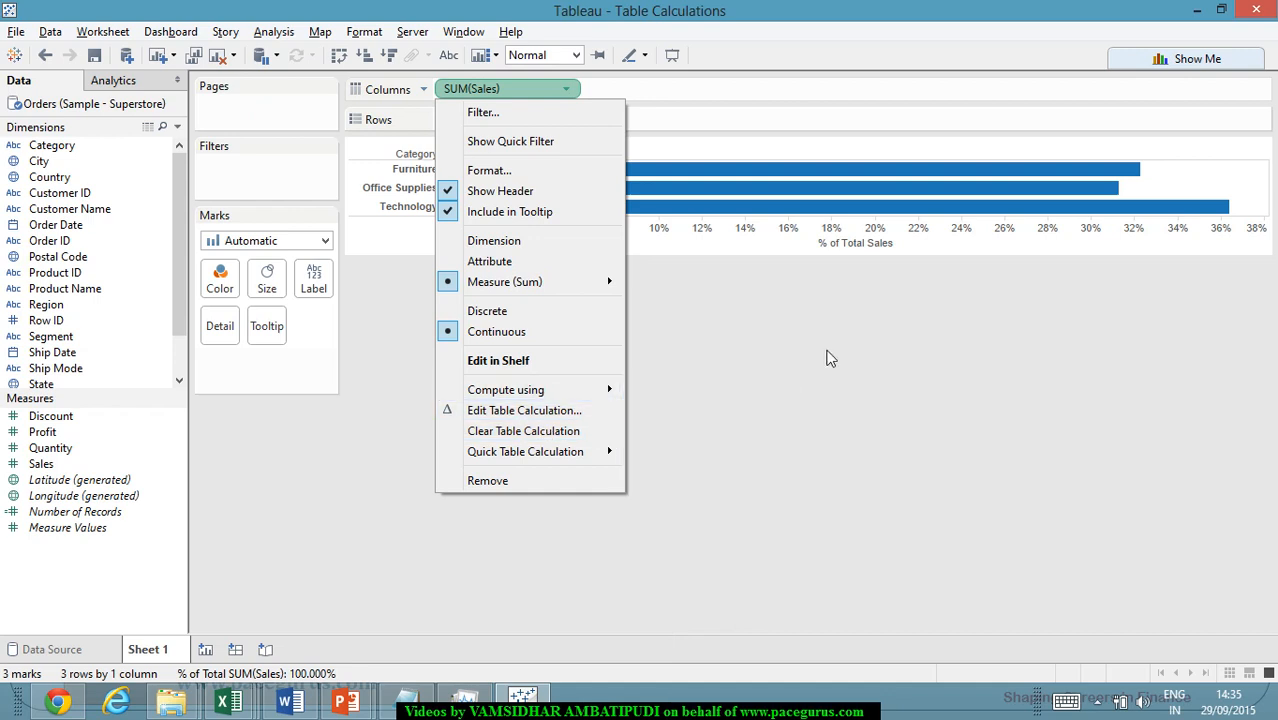
pyautogui.click(880, 412)
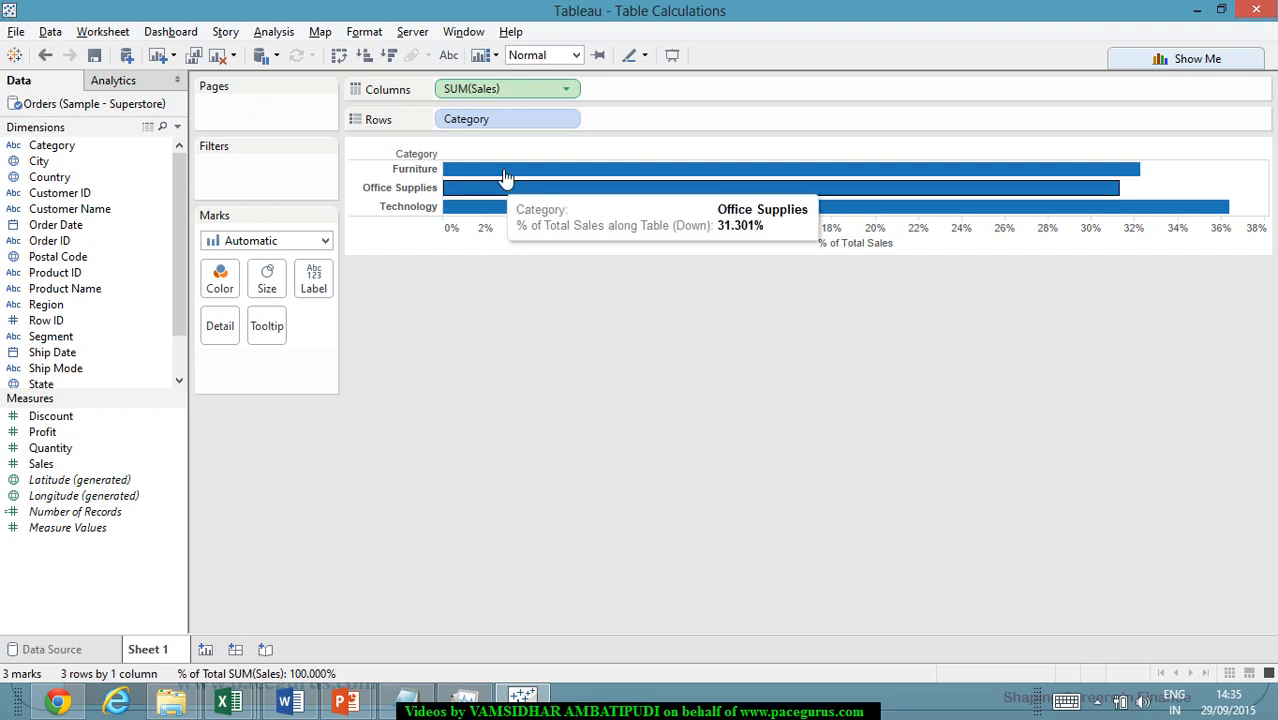
# - Clear Category from Rows and the Sales calculation from Columns, keeping the calculation as a measure without renaming it
pyautogui.moveTo(504, 120); pyautogui.dragTo(180, 193)
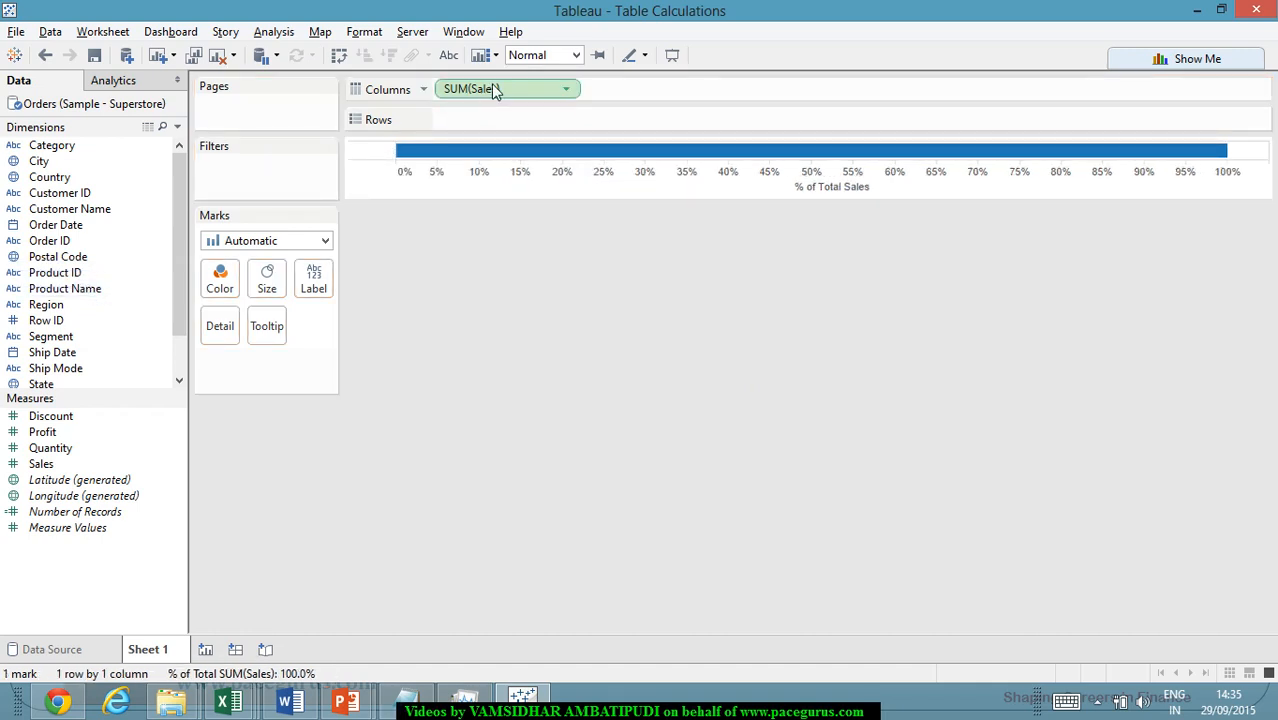
pyautogui.moveTo(493, 88)
pyautogui.moveTo(493, 88); pyautogui.dragTo(106, 316)
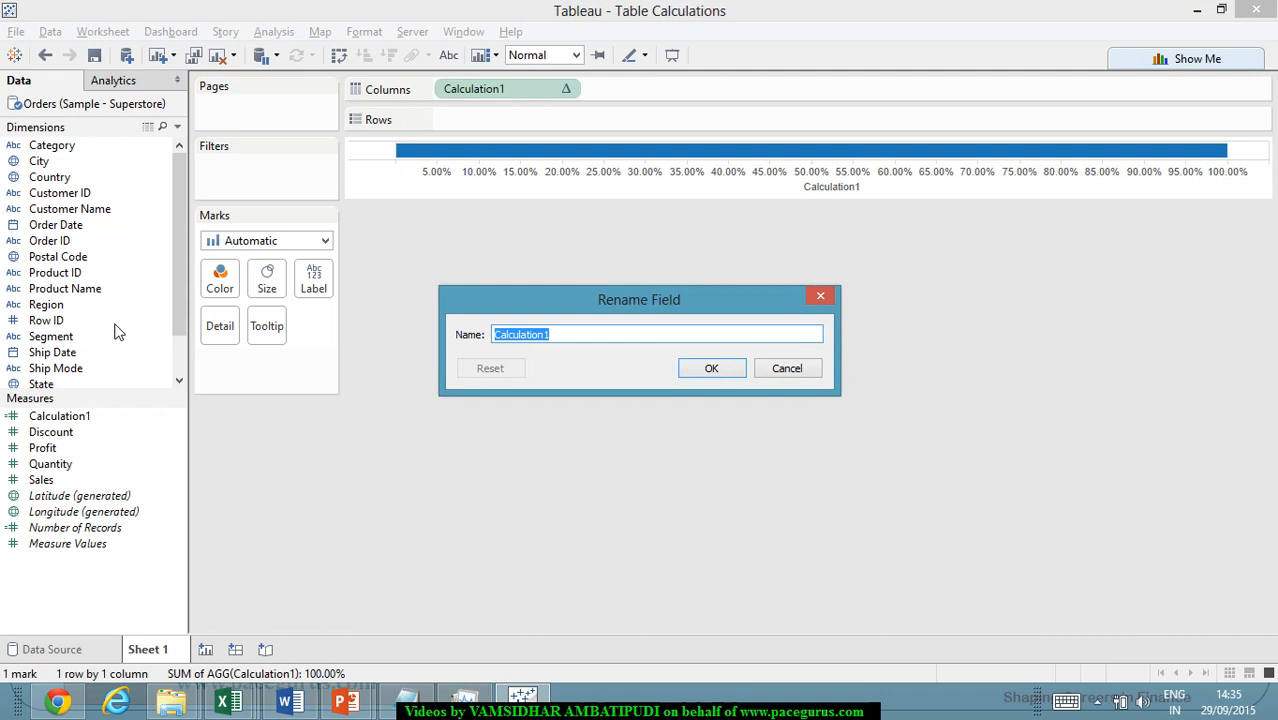
pyautogui.click(797, 367)
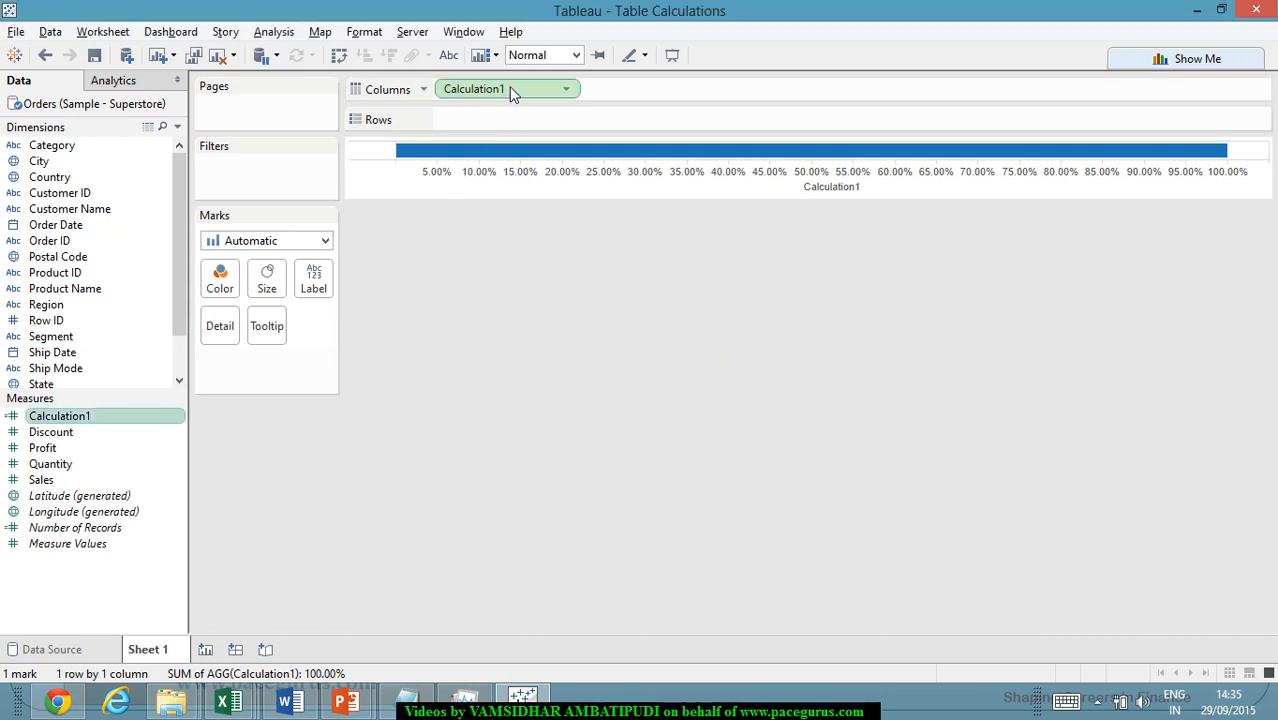
pyautogui.moveTo(509, 88); pyautogui.dragTo(105, 348)
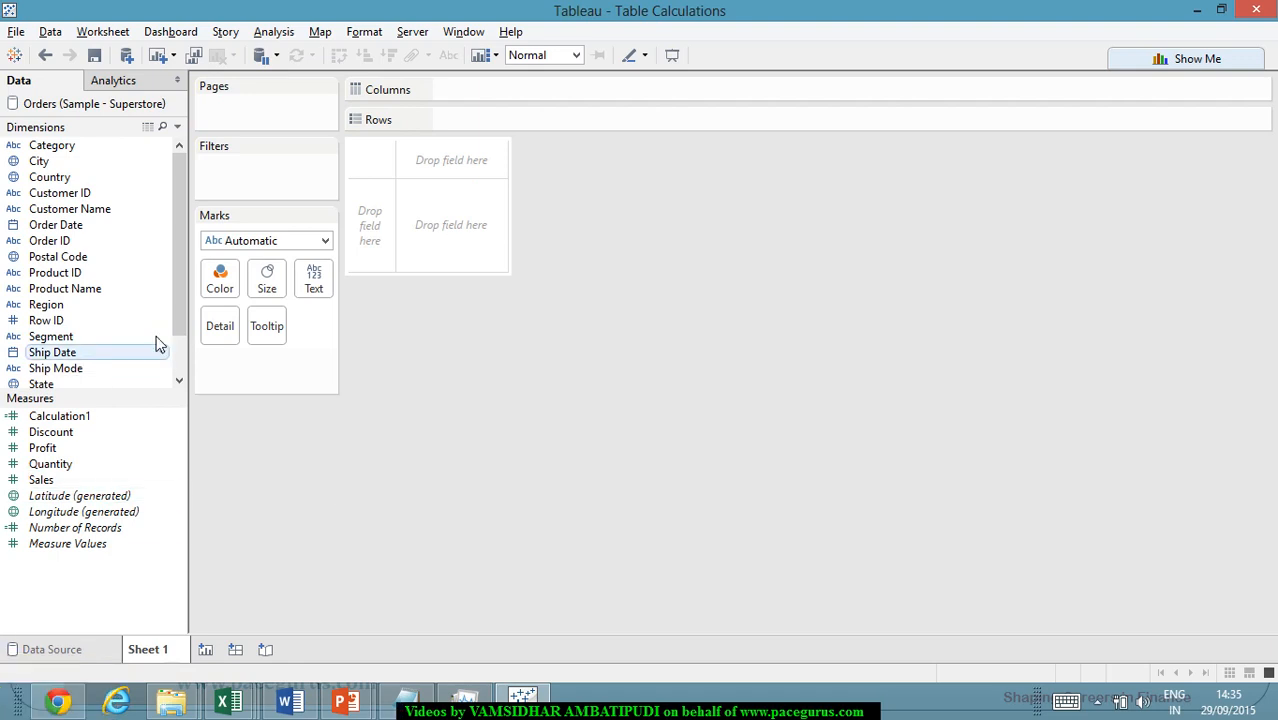
# - Place the Category dimension on Rows of the emptied worksheet
pyautogui.moveTo(177, 306)
pyautogui.mouseDown()
pyautogui.moveTo(198, 378)
pyautogui.moveTo(177, 300)
pyautogui.mouseUp()
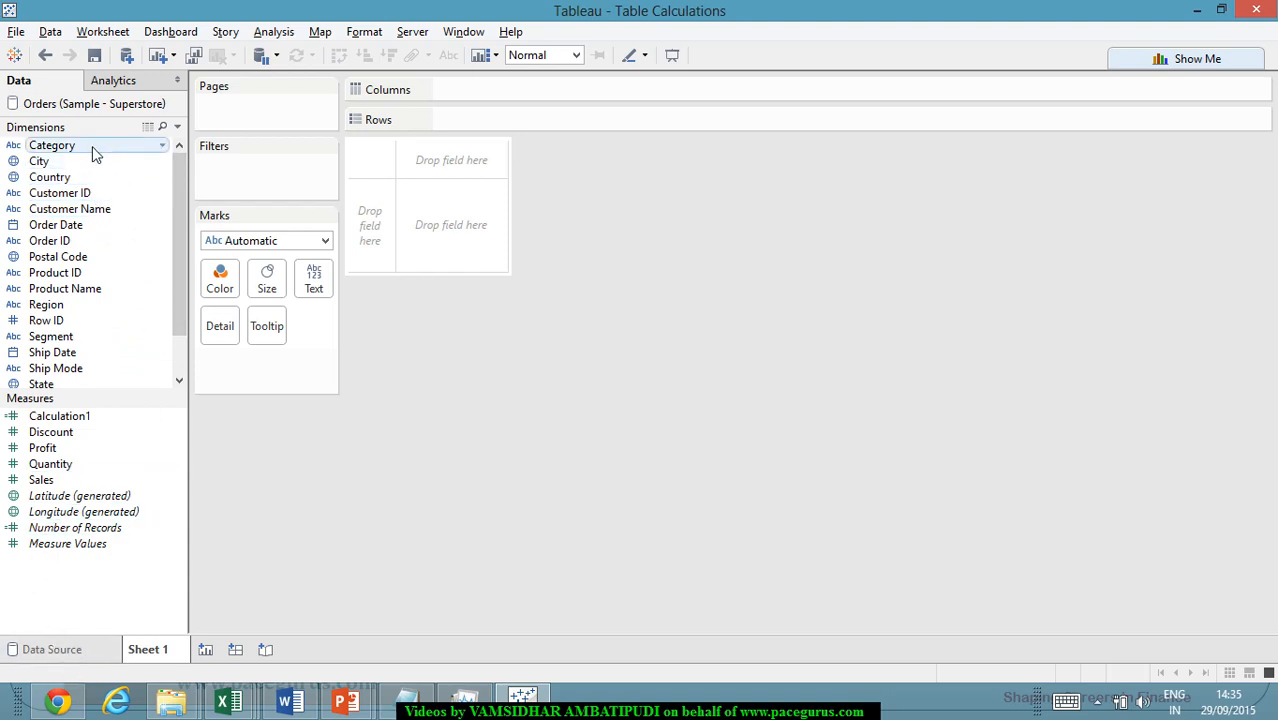
pyautogui.moveTo(92, 146); pyautogui.dragTo(575, 124)
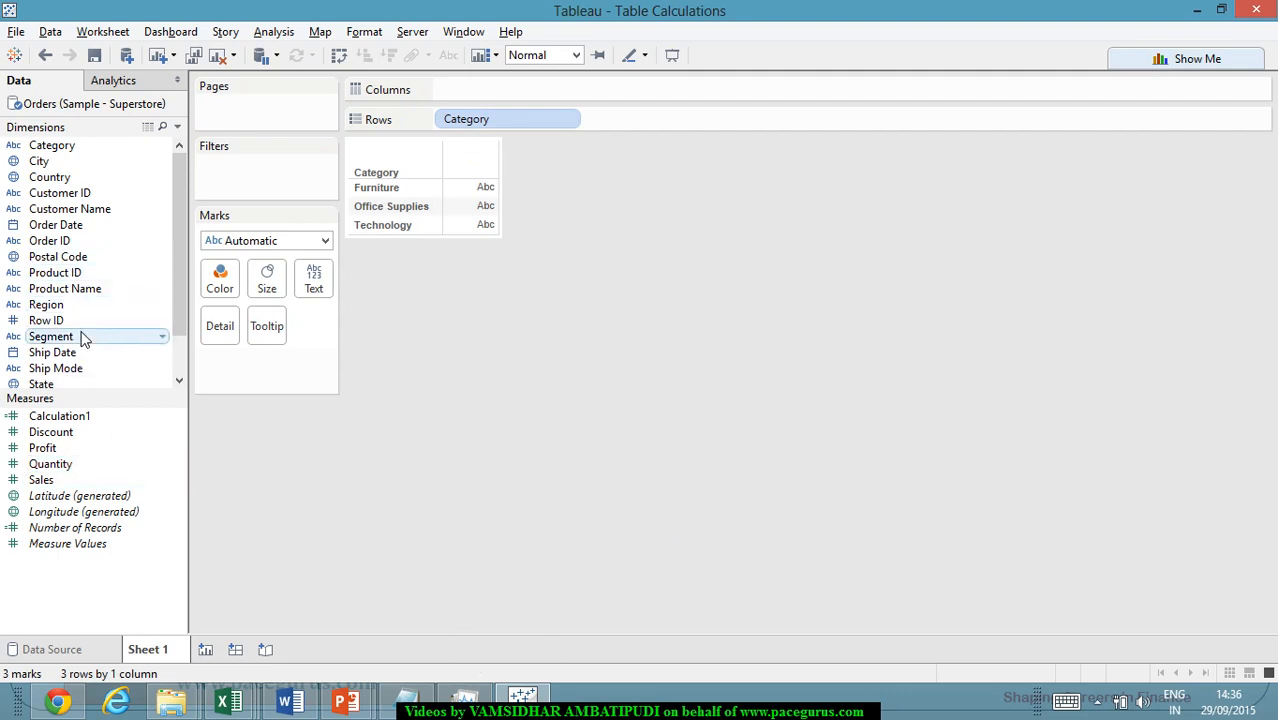
pyautogui.moveTo(81, 338); pyautogui.dragTo(680, 118)
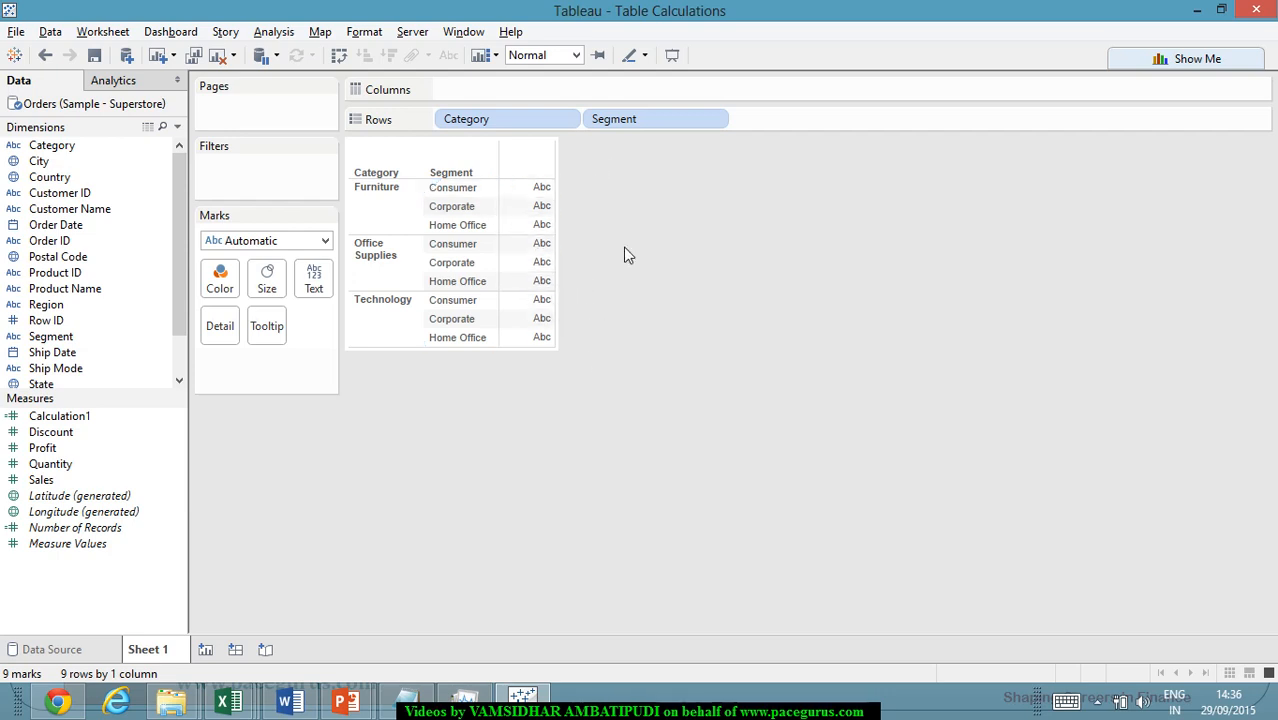
pyautogui.moveTo(697, 128); pyautogui.dragTo(656, 118)
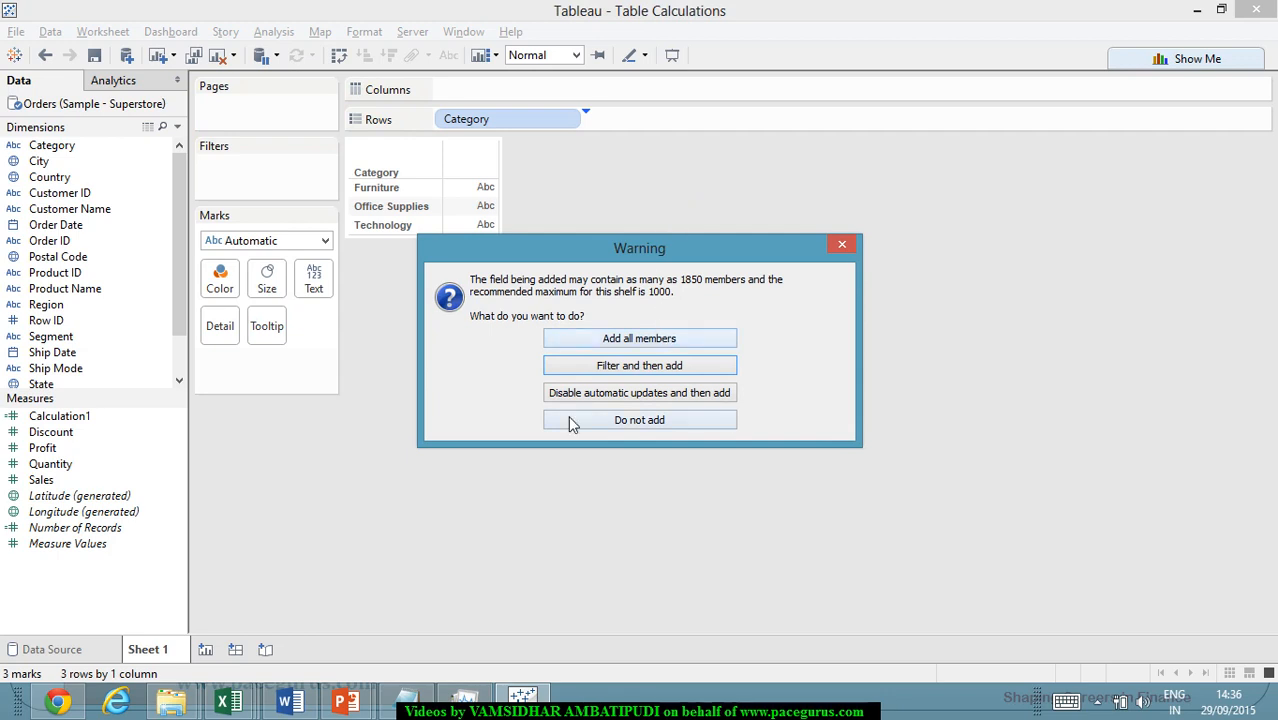
pyautogui.click(641, 341)
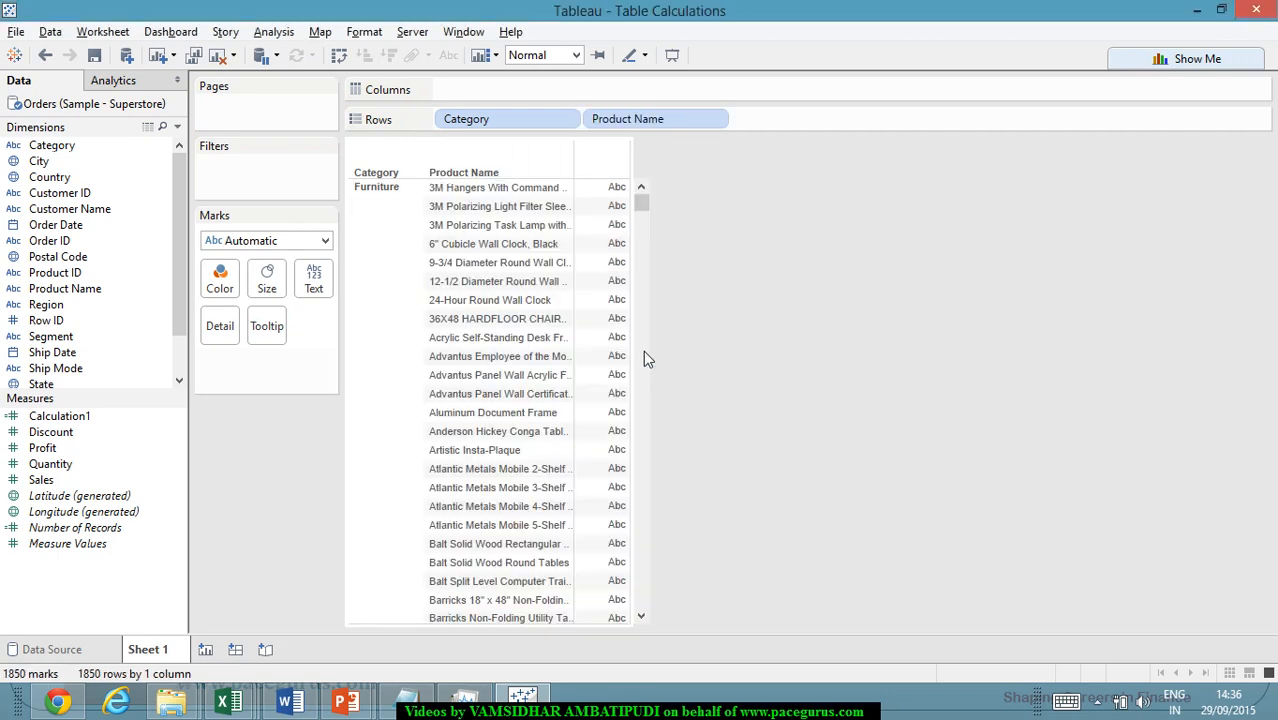
pyautogui.scroll(-20, 592, 313)
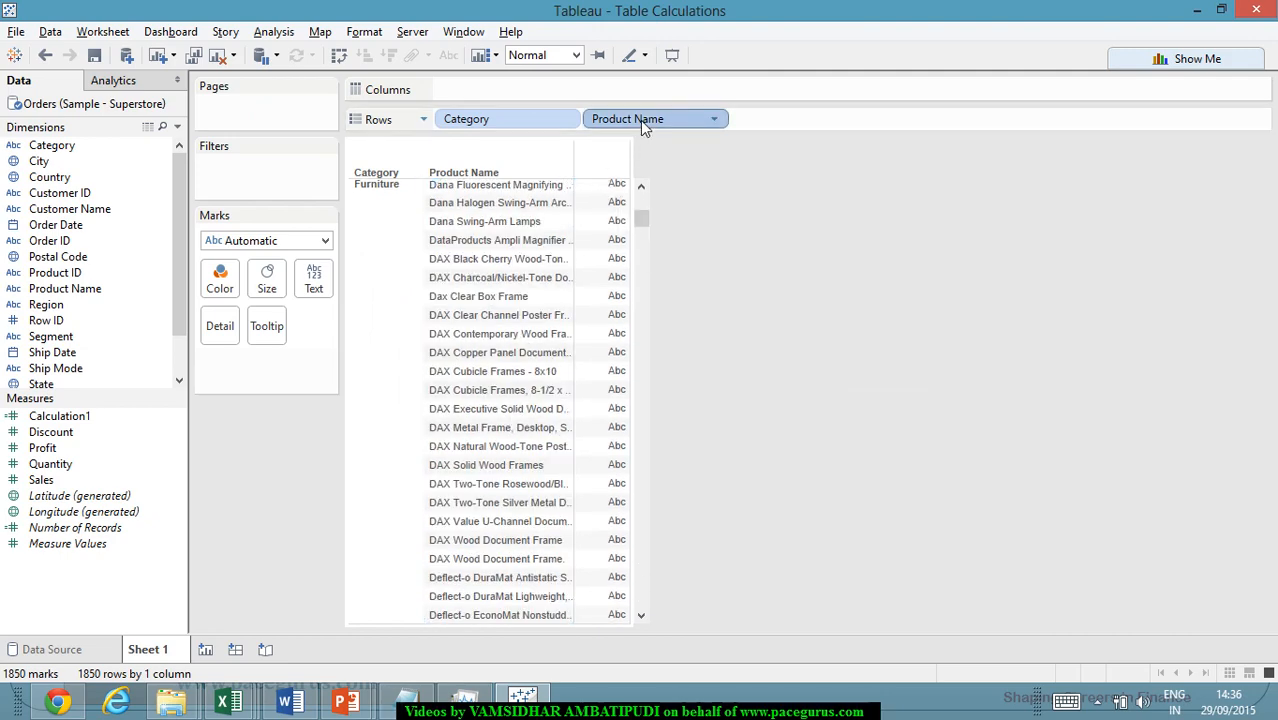
pyautogui.moveTo(640, 120); pyautogui.dragTo(100, 323)
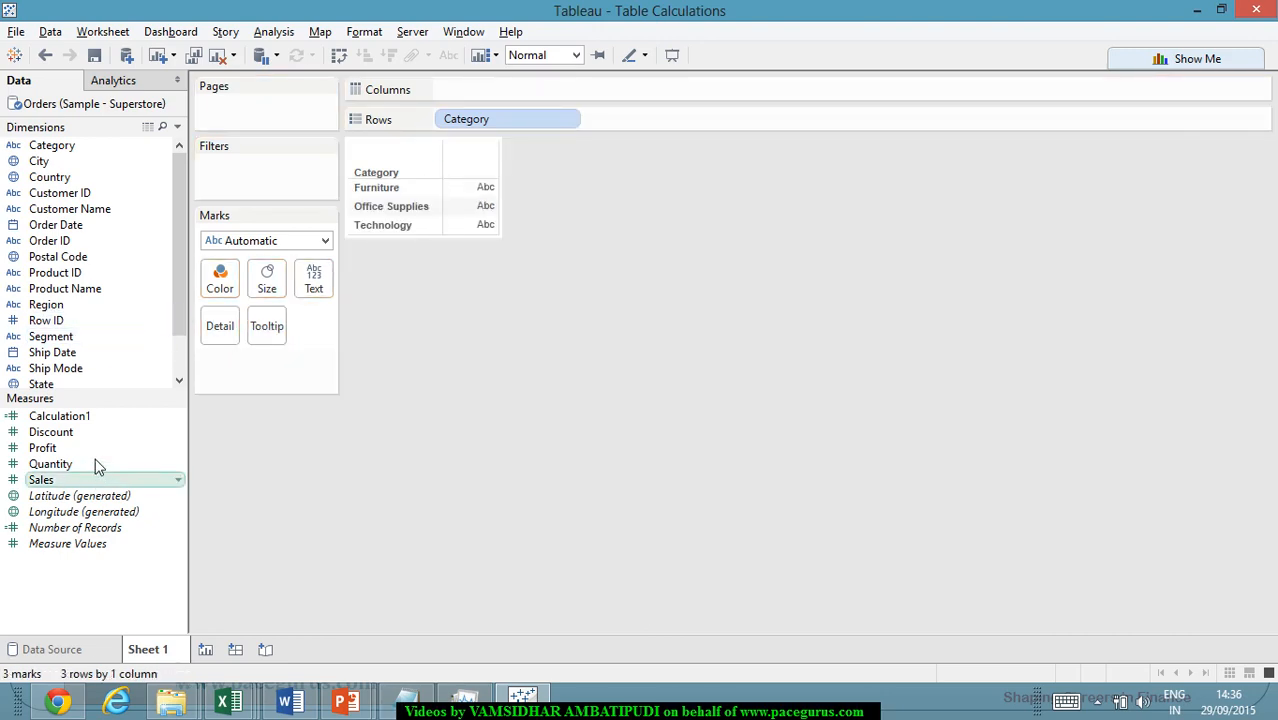
# - Add the Sub-Category dimension after Category on Rows and place the Sales measure on Columns
pyautogui.scroll(-1, 134, 343)
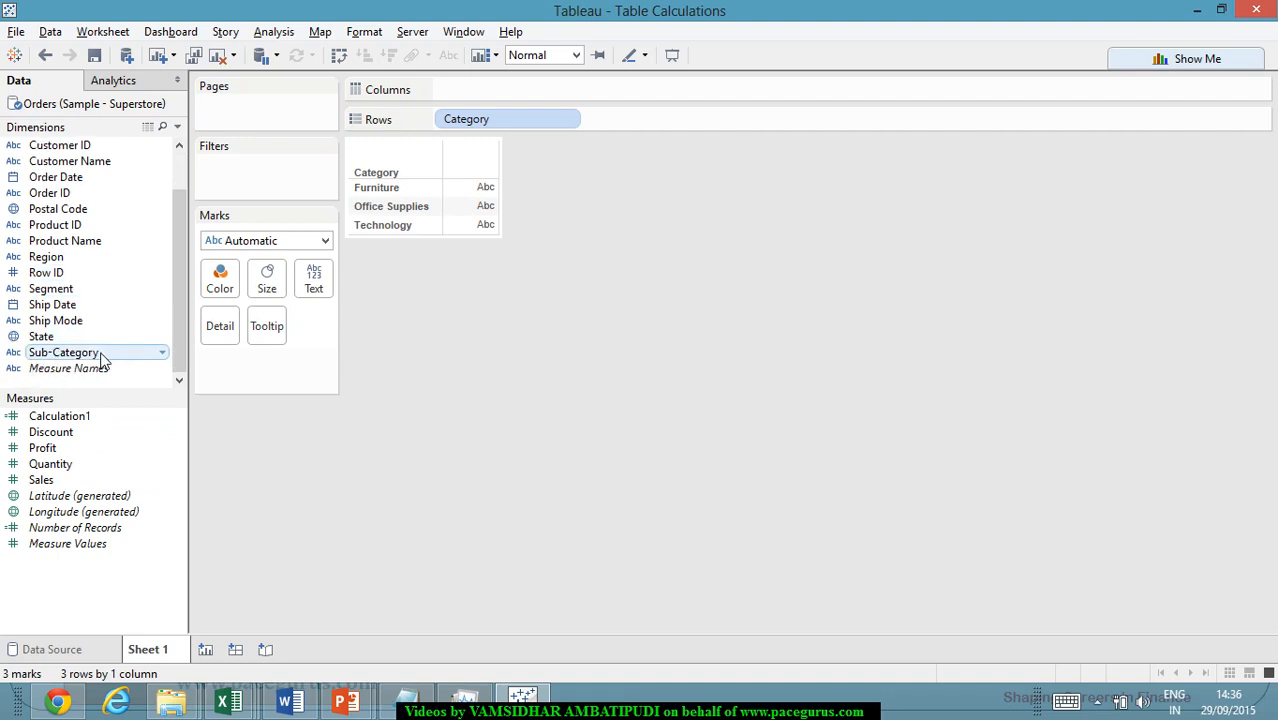
pyautogui.moveTo(108, 354)
pyautogui.mouseDown()
pyautogui.moveTo(620, 205)
pyautogui.moveTo(699, 126)
pyautogui.mouseUp()
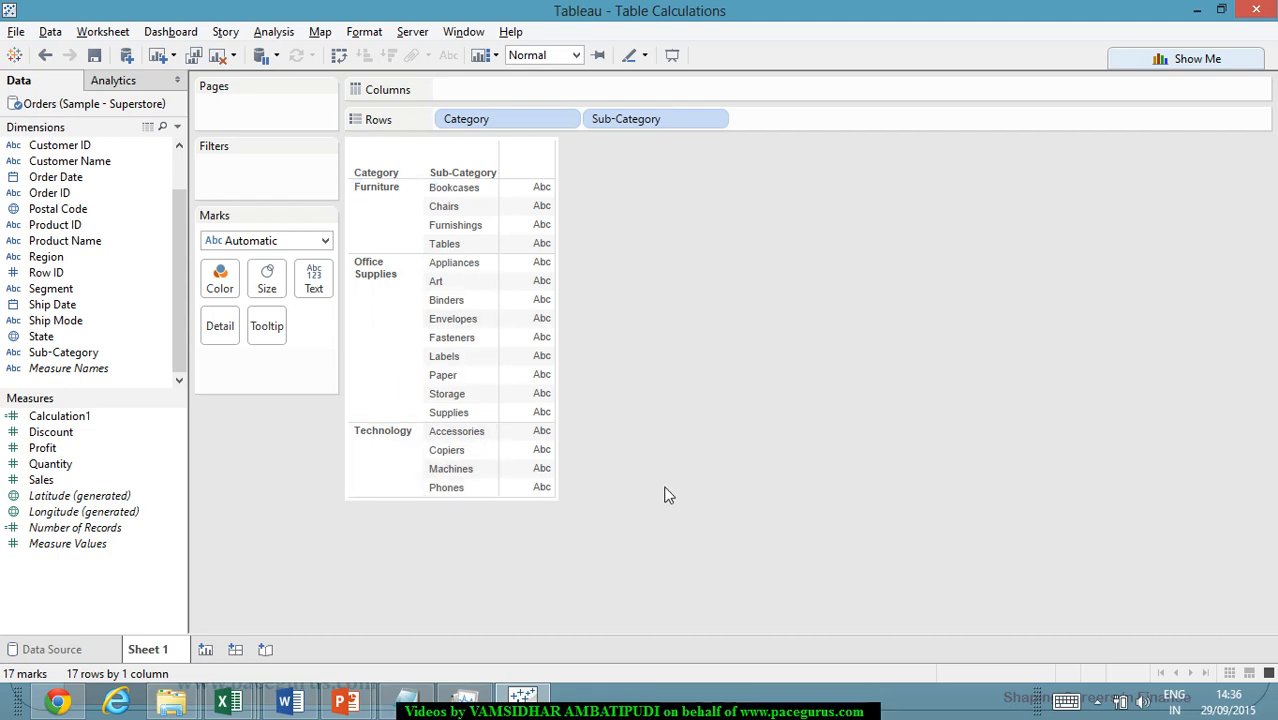
pyautogui.moveTo(515, 204)
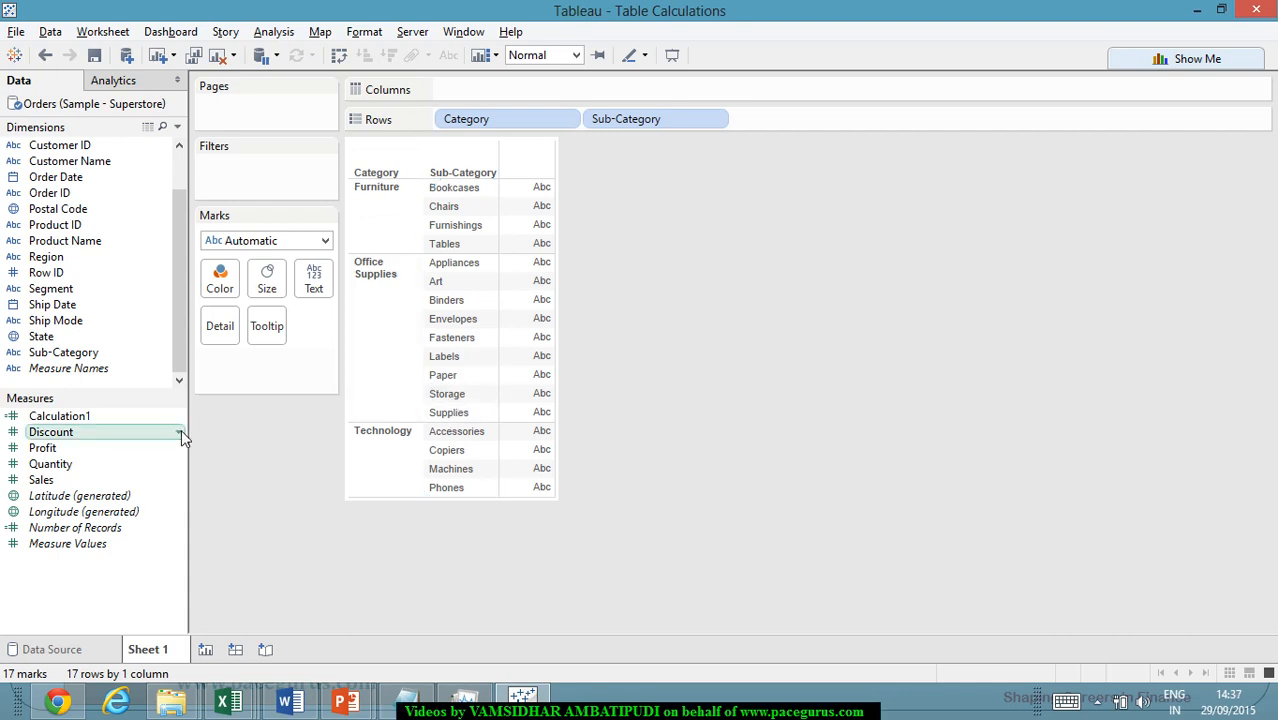
pyautogui.moveTo(41, 480); pyautogui.dragTo(508, 88)
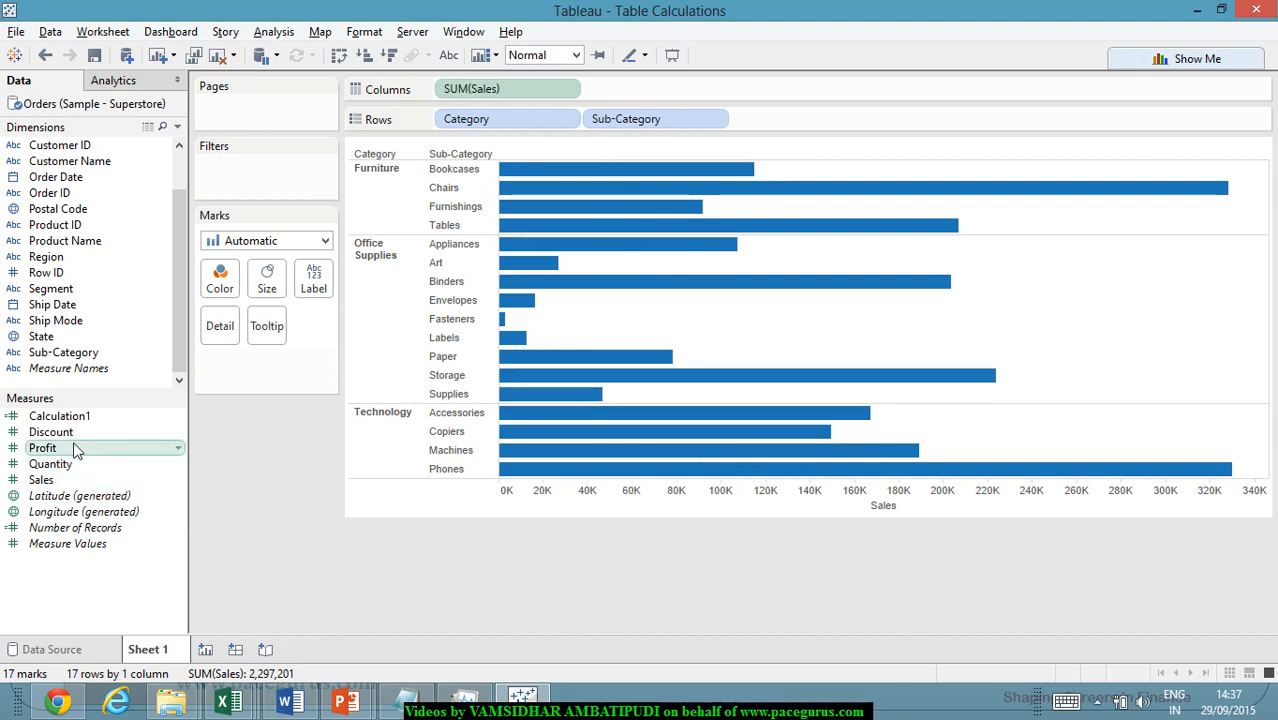
# - Place a second copy of SUM(Sales) on Columns beside the existing one
pyautogui.moveTo(100, 480)
pyautogui.mouseDown()
pyautogui.moveTo(485, 322)
pyautogui.moveTo(700, 92)
pyautogui.mouseUp()
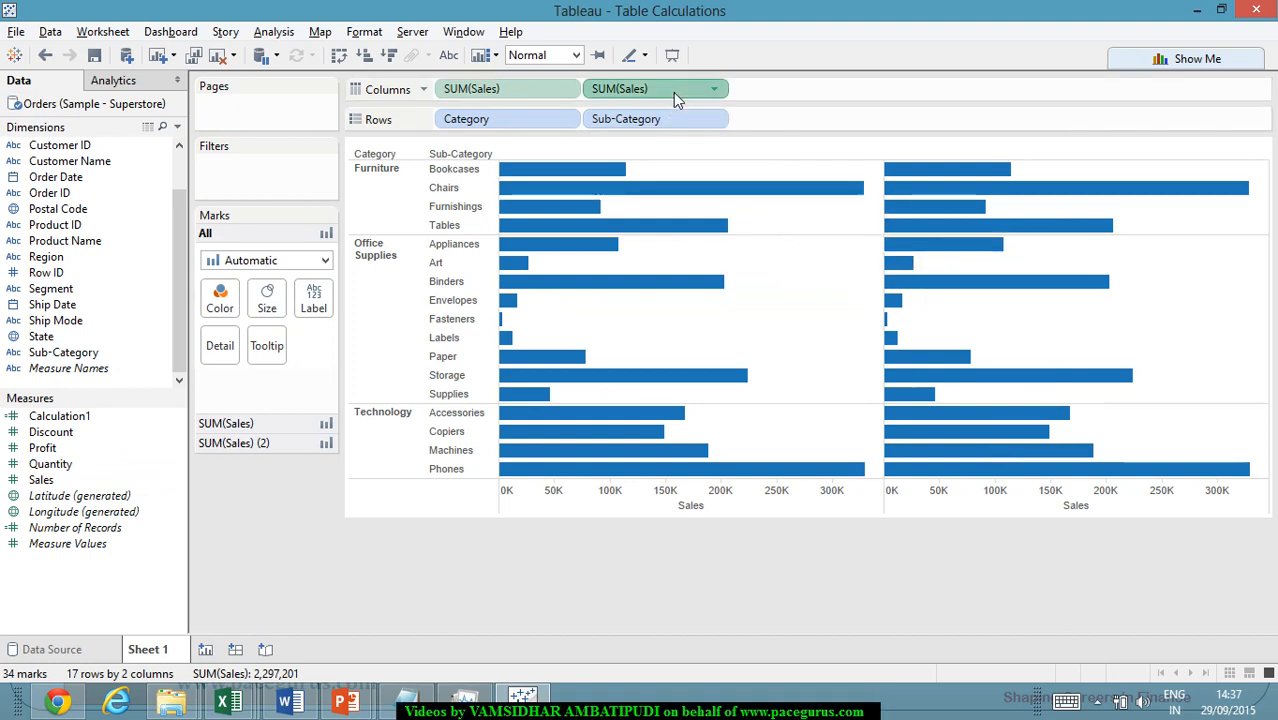
pyautogui.moveTo(673, 91); pyautogui.dragTo(816, 514)
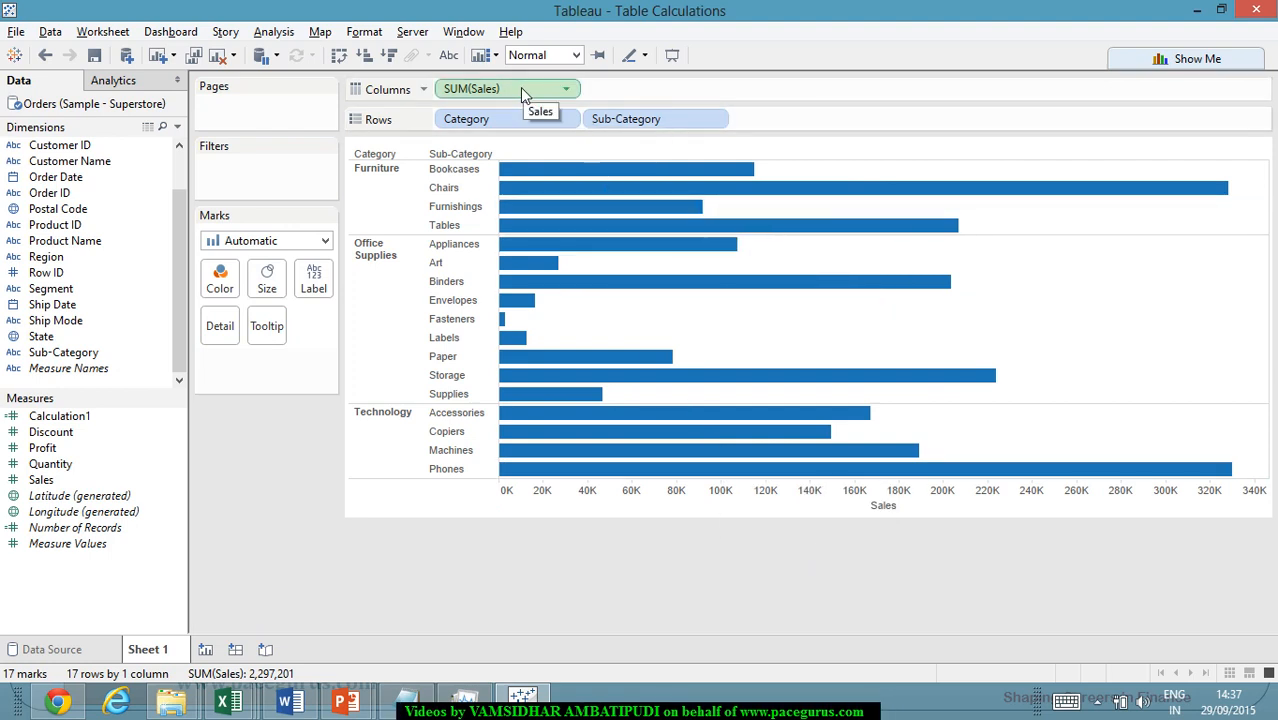
pyautogui.moveTo(520, 87); pyautogui.dragTo(710, 100)
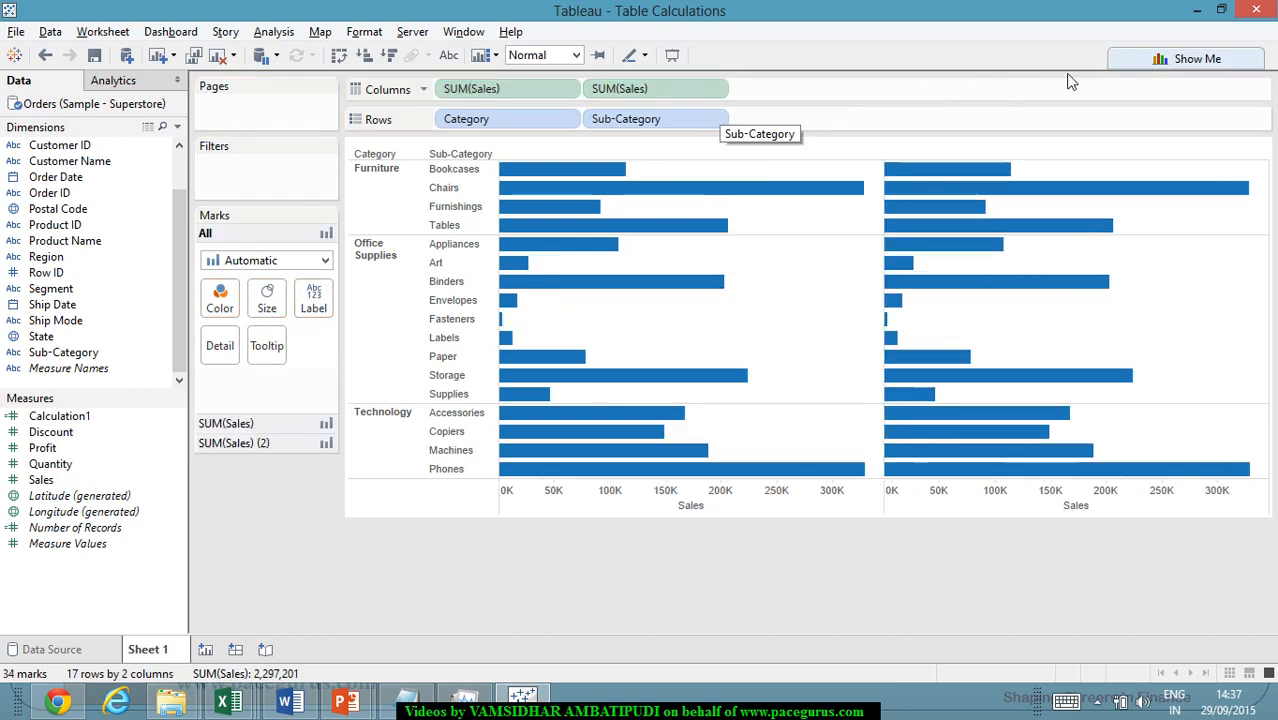
# - Convert the bar charts into a text table of sales by category and sub-category
pyautogui.click(1155, 67)
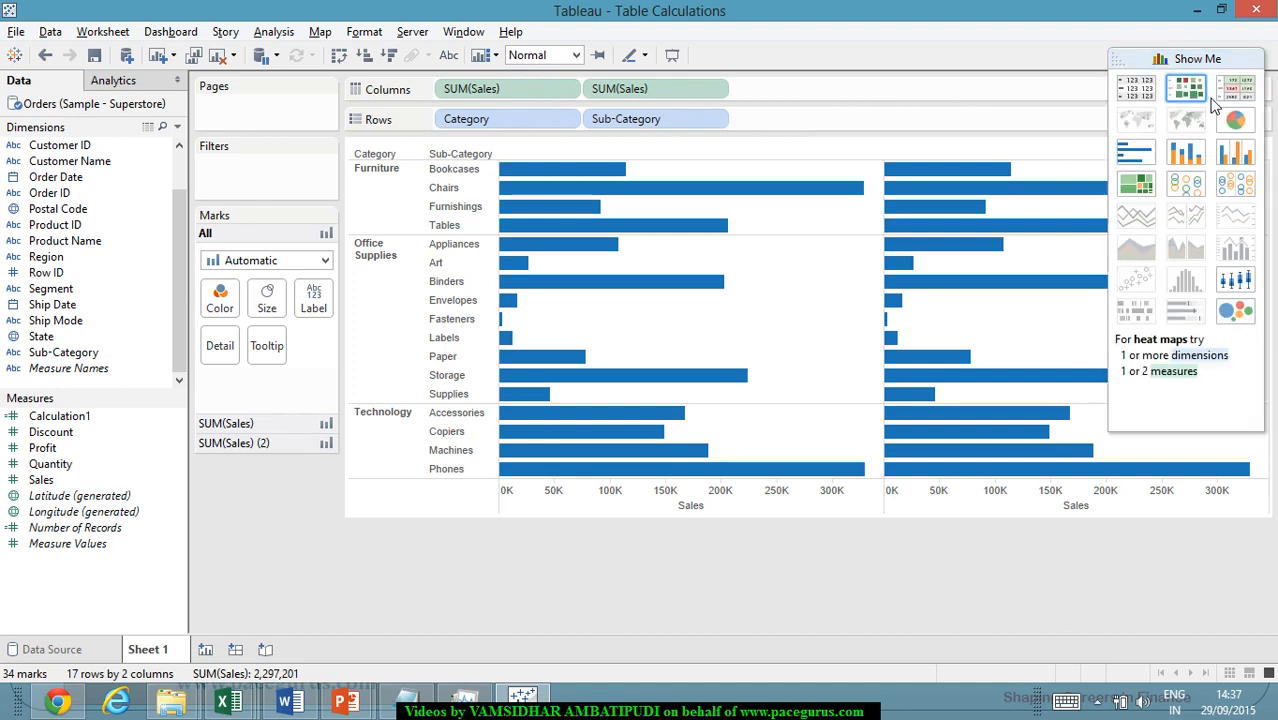
pyautogui.click(1131, 90)
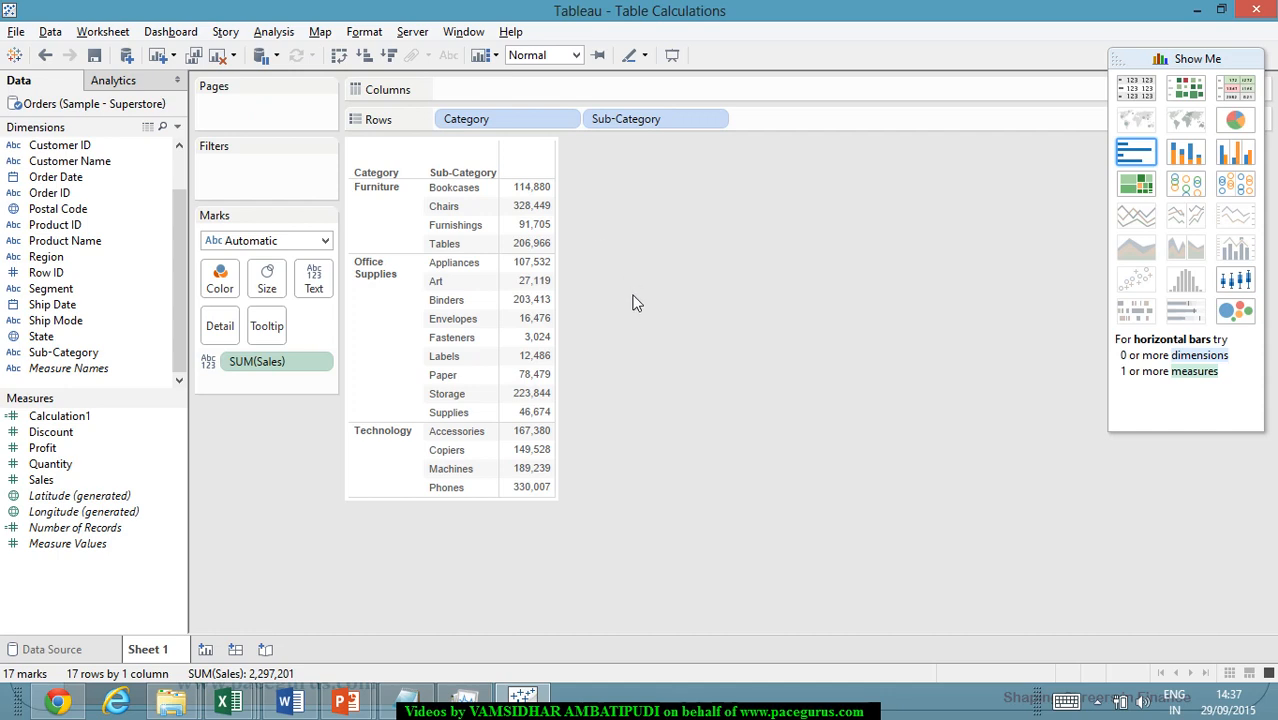
pyautogui.rightClick(295, 360)
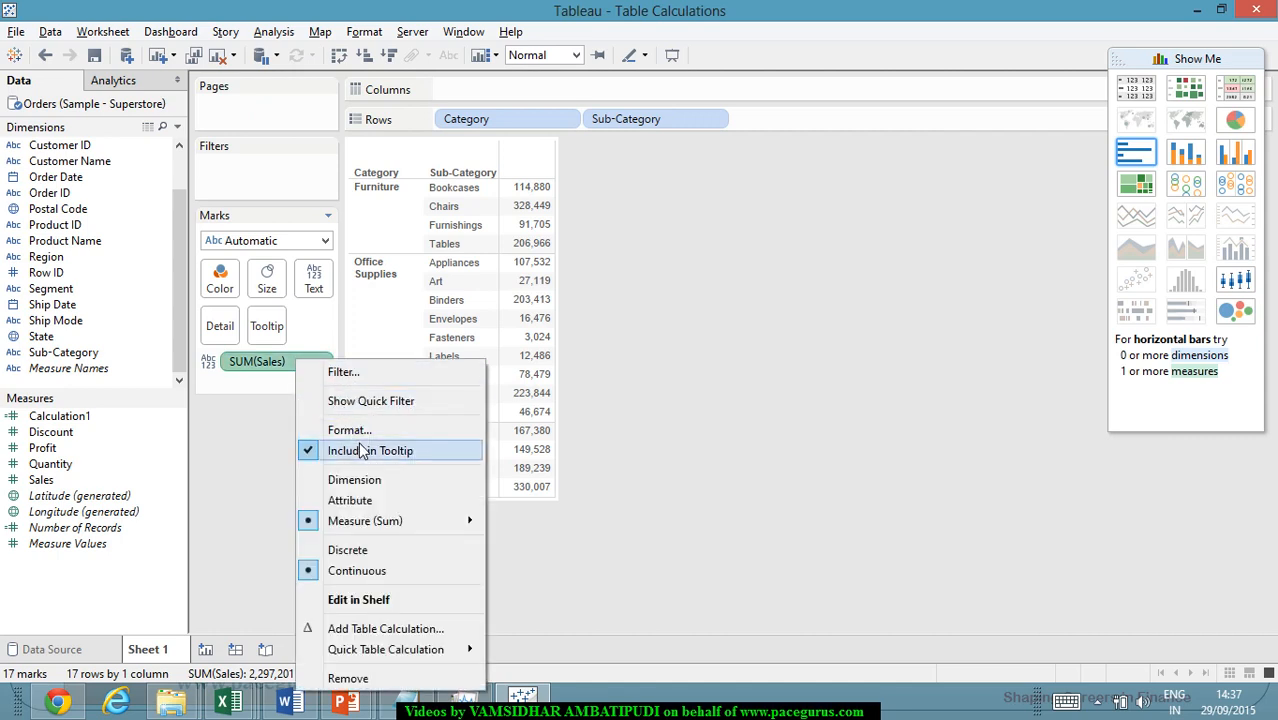
pyautogui.click(597, 469)
# - Duplicate SUM(Sales) on the Marks card and apply the Percent of Total quick table calculation to the copy
pyautogui.moveTo(257, 361); pyautogui.dragTo(281, 384)
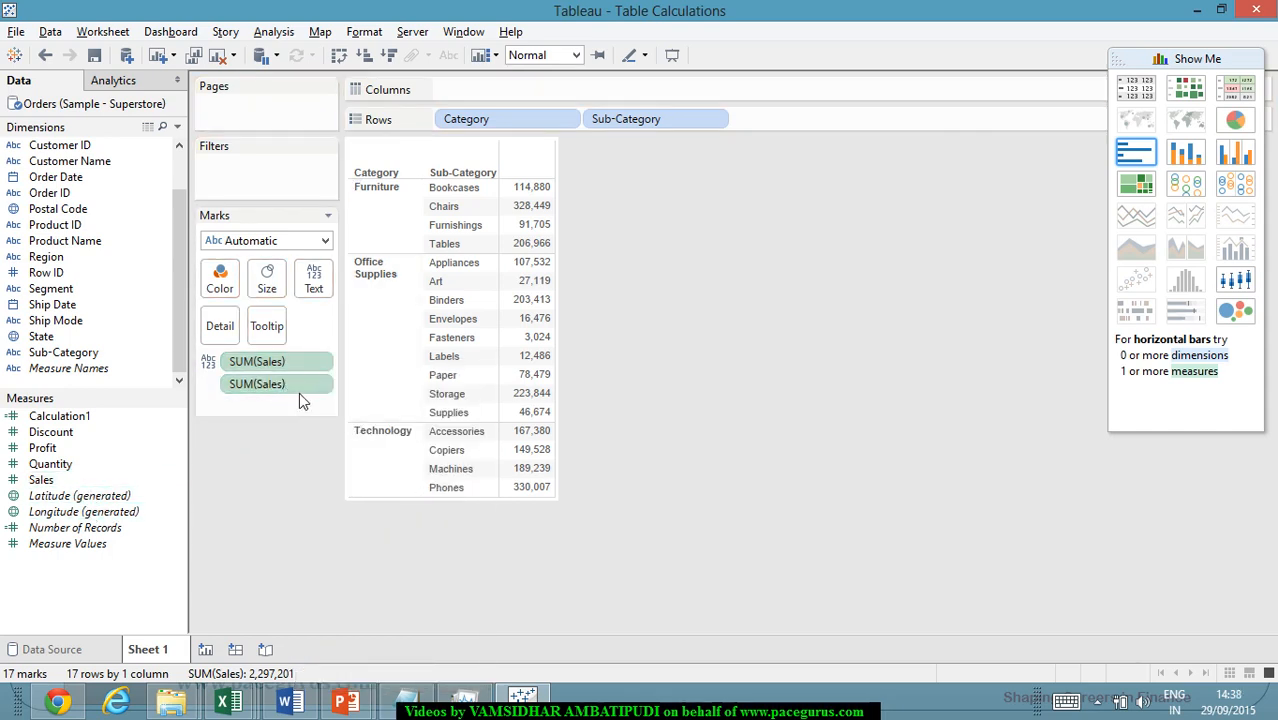
pyautogui.click(319, 387)
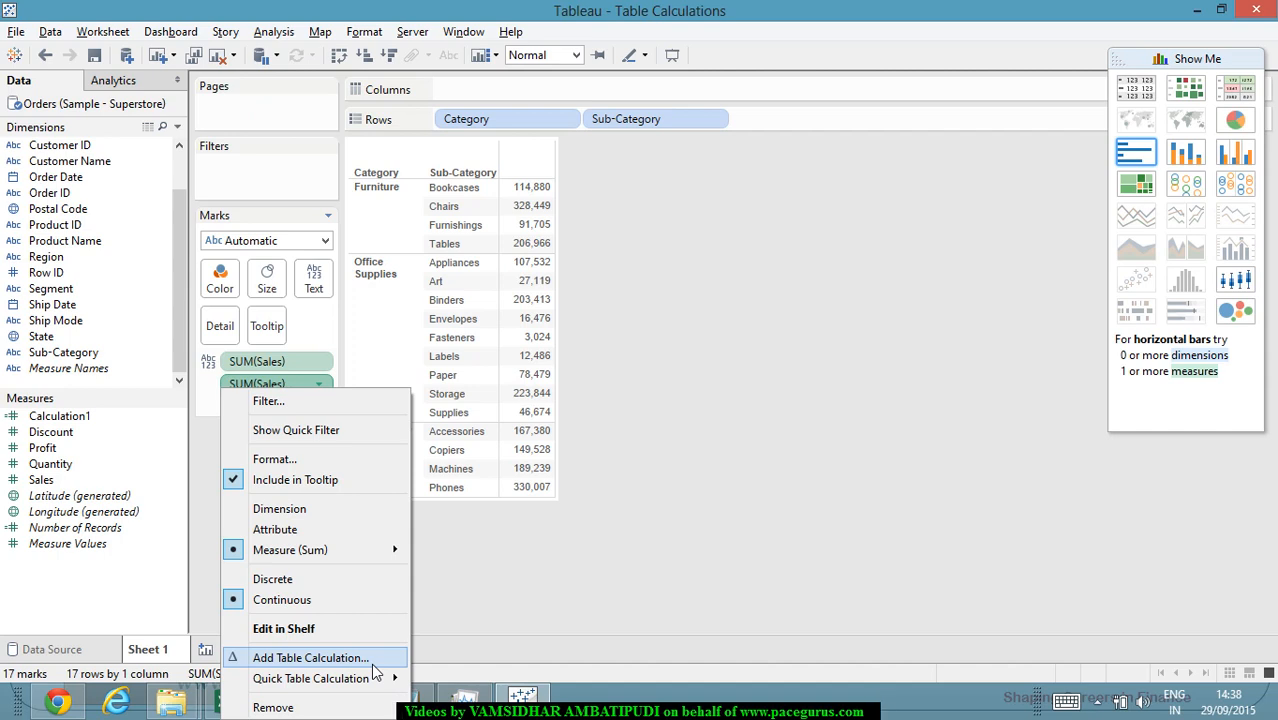
pyautogui.moveTo(378, 679)
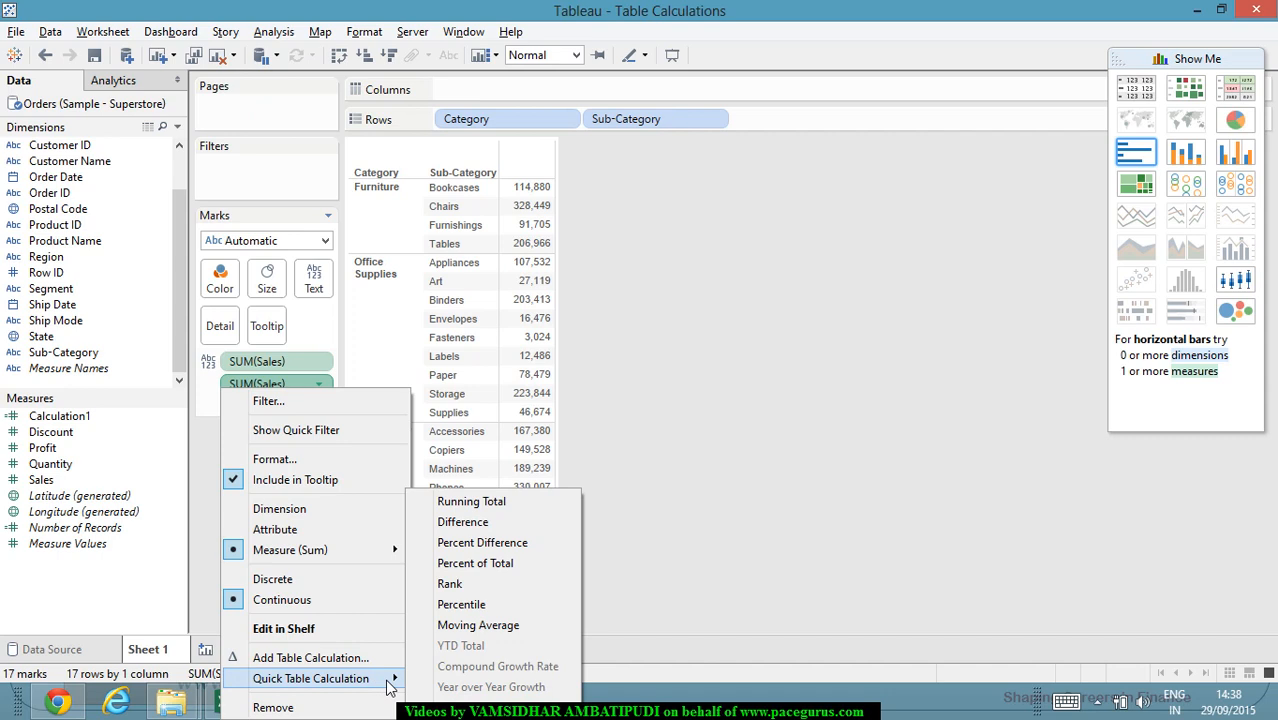
pyautogui.click(475, 563)
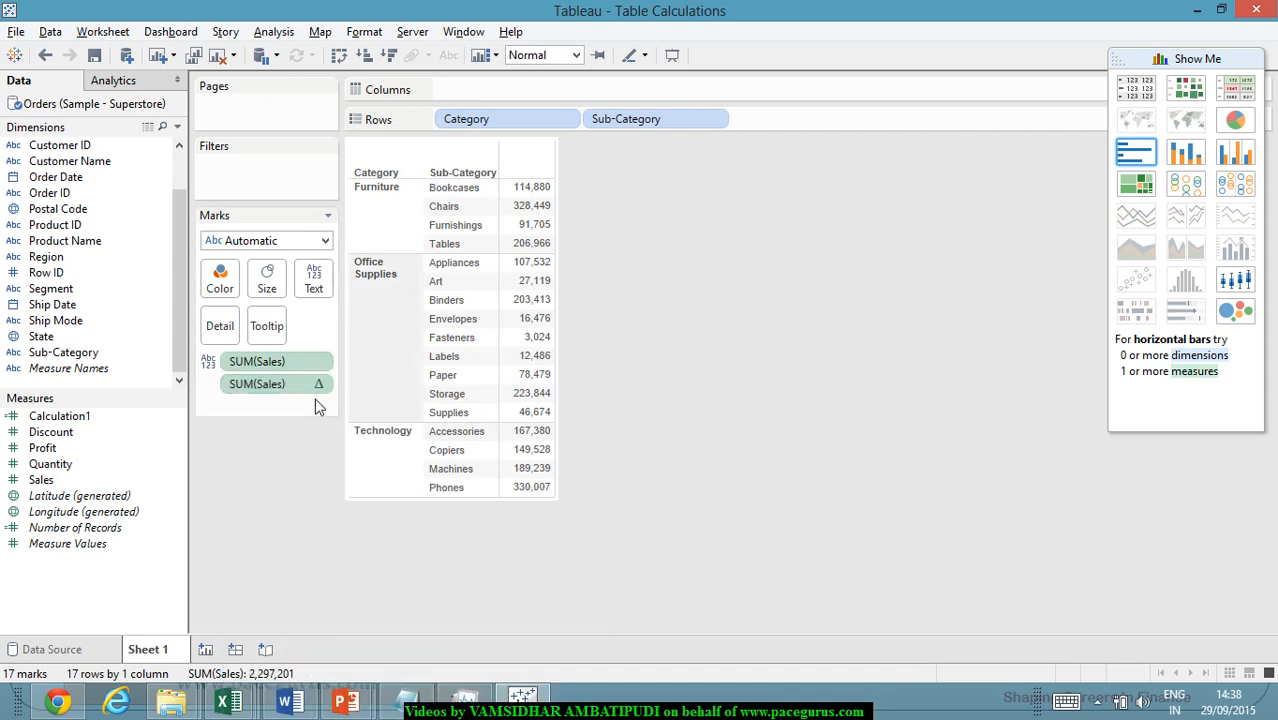
# - Show the percent-of-total calculation and Sales together in a text table, with the Sales column first
pyautogui.moveTo(265, 390); pyautogui.dragTo(636, 83)
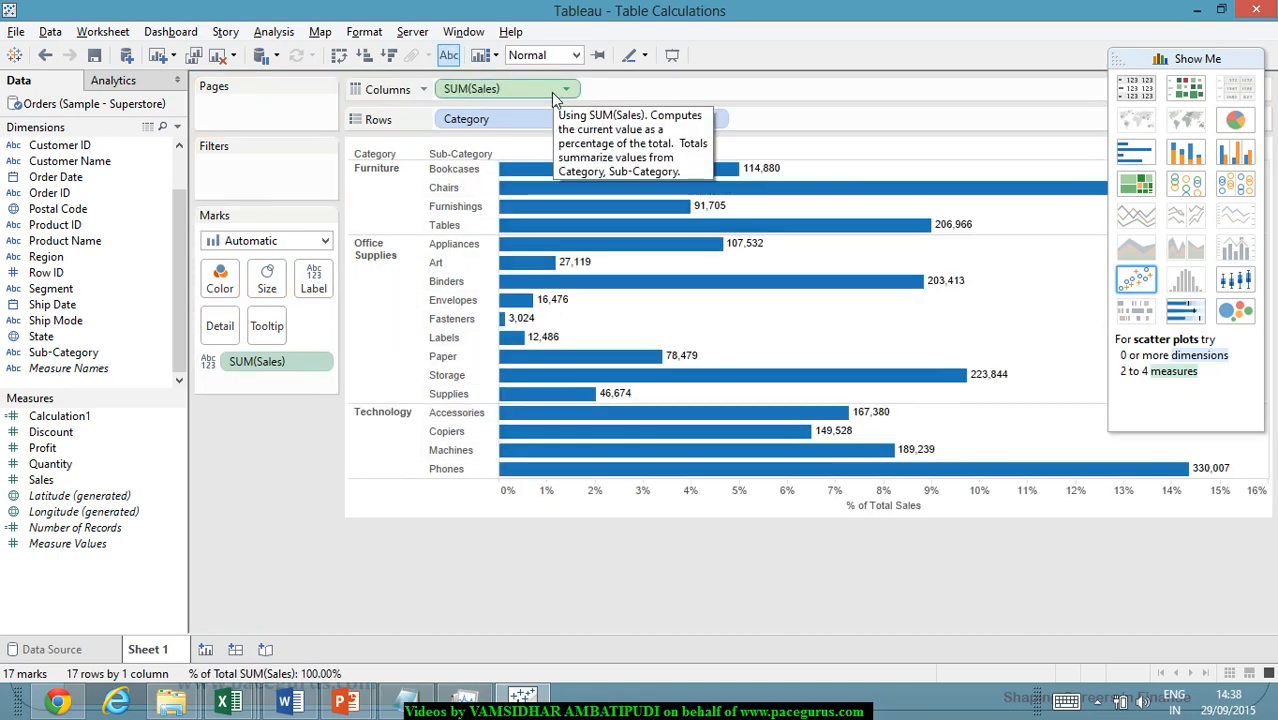
pyautogui.click(1132, 90)
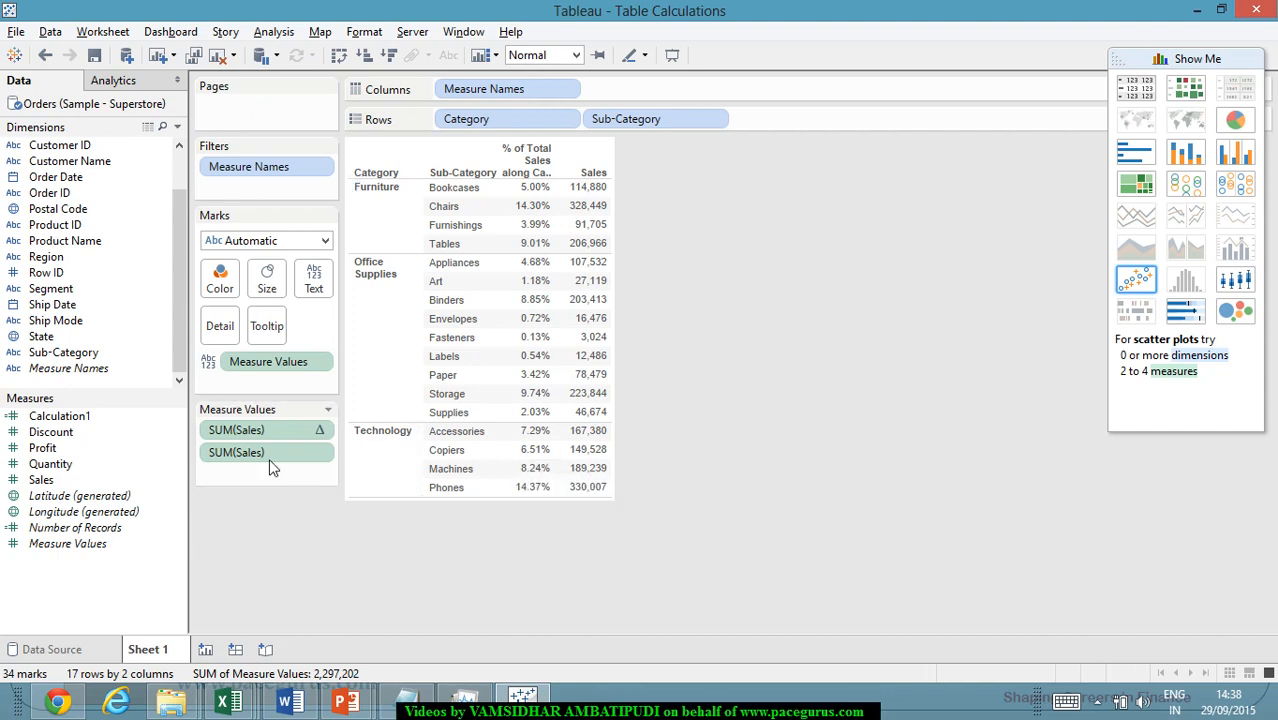
pyautogui.moveTo(242, 429); pyautogui.dragTo(248, 474)
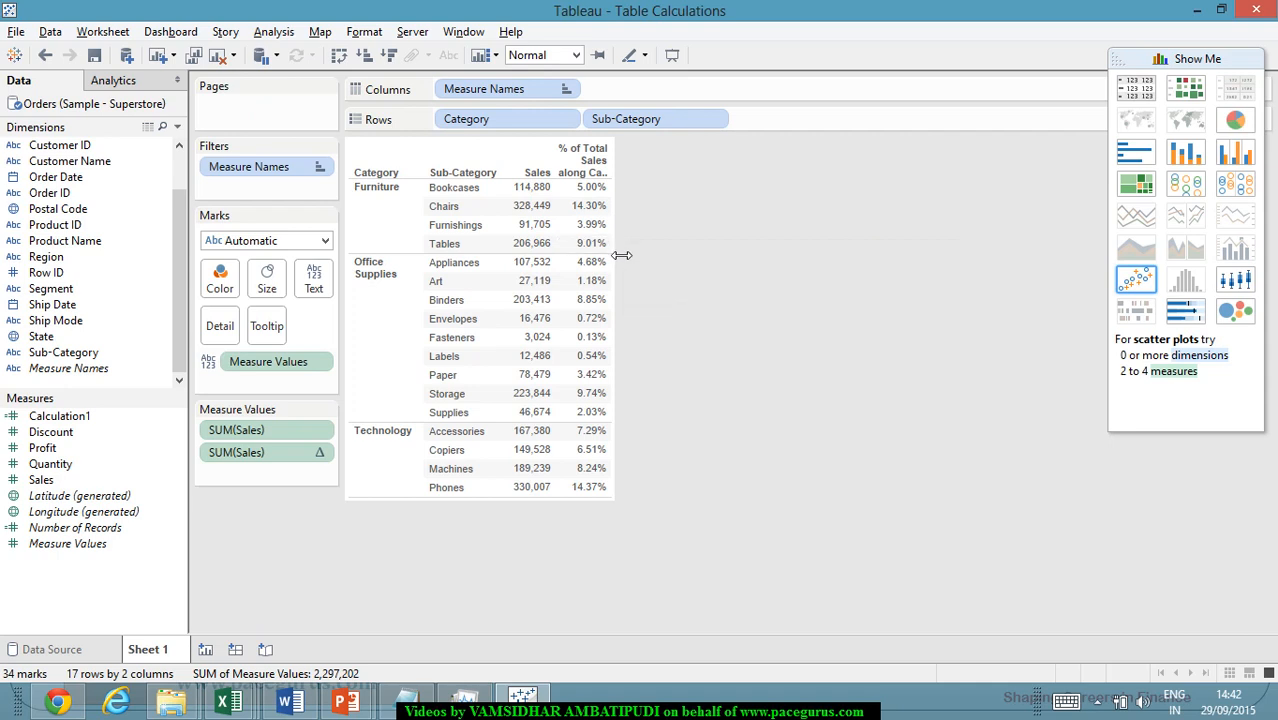
# - Examine the percent-of-total column's header and values and the options offered for Measure Names, the table cells and the column header
pyautogui.moveTo(609, 199)
pyautogui.moveTo(575, 189)
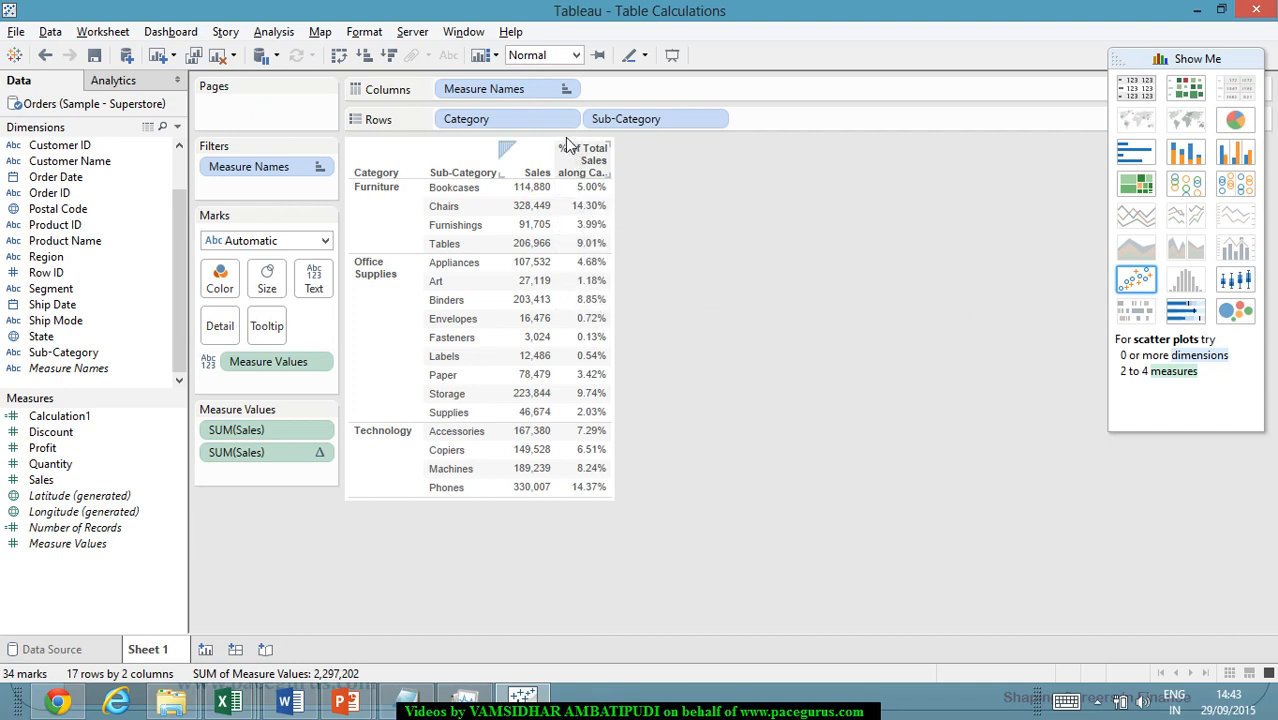
pyautogui.moveTo(590, 220)
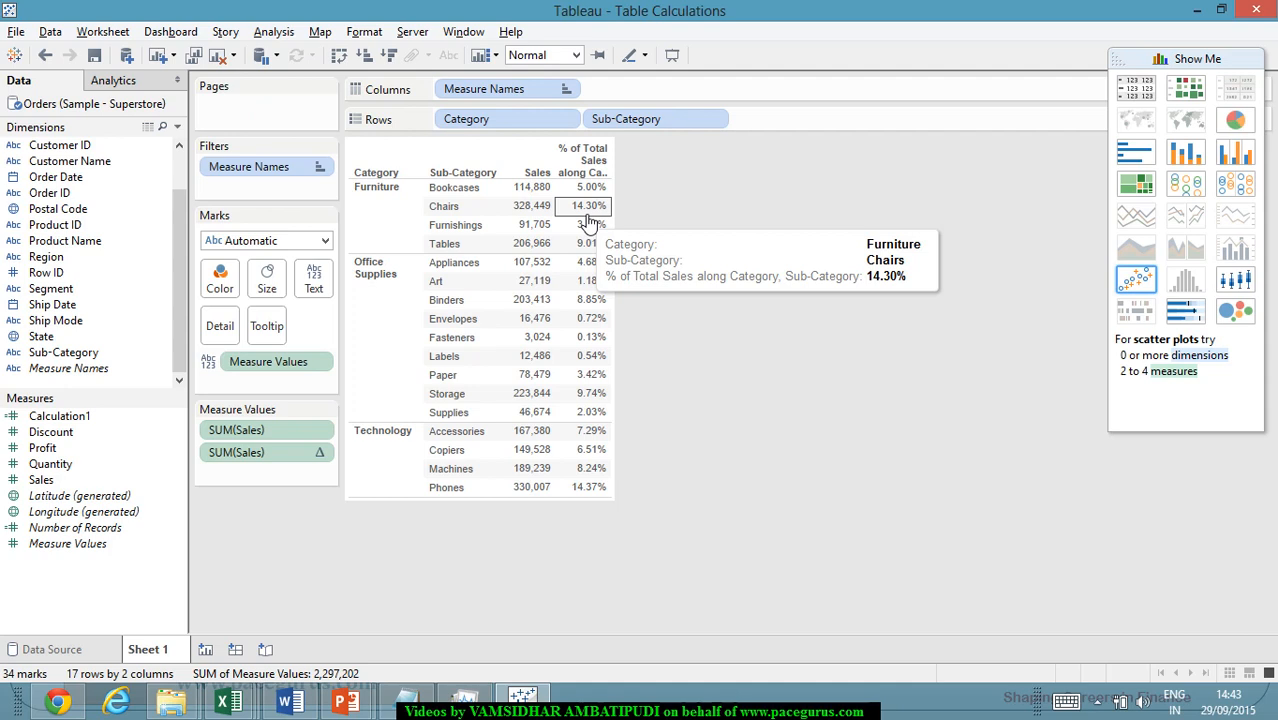
pyautogui.click(566, 90)
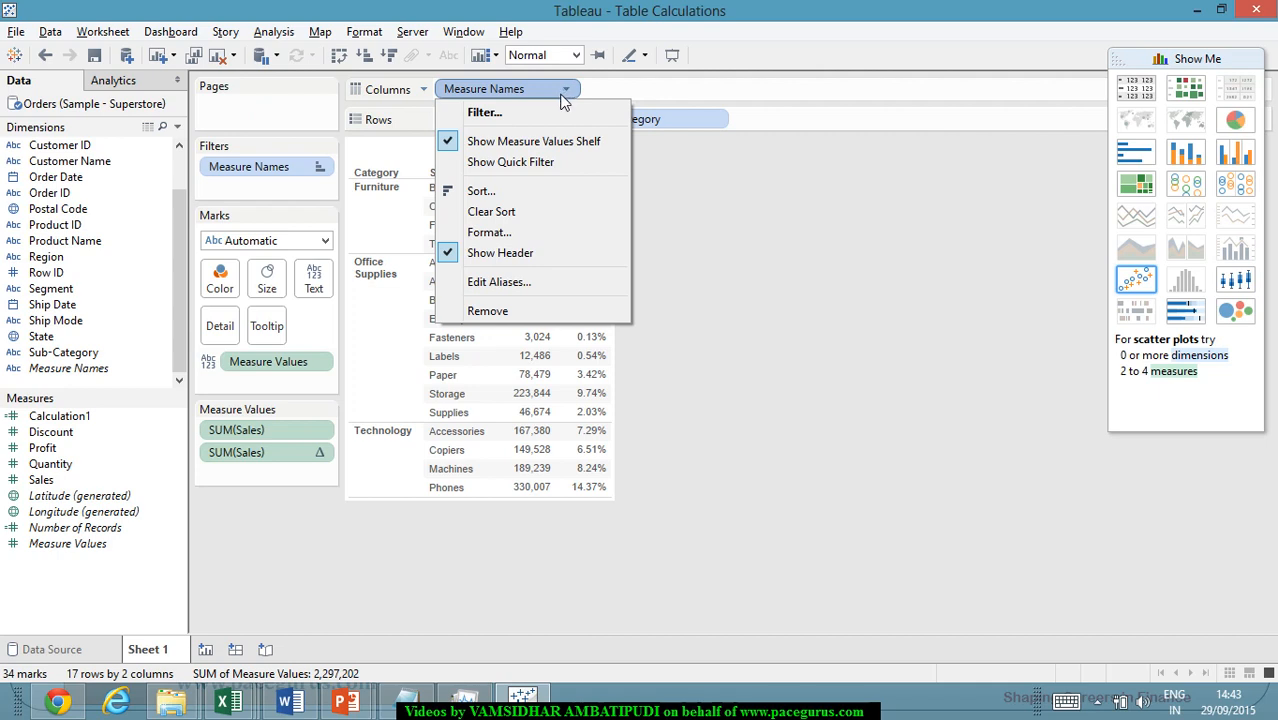
pyautogui.click(530, 393)
pyautogui.rightClick(530, 400)
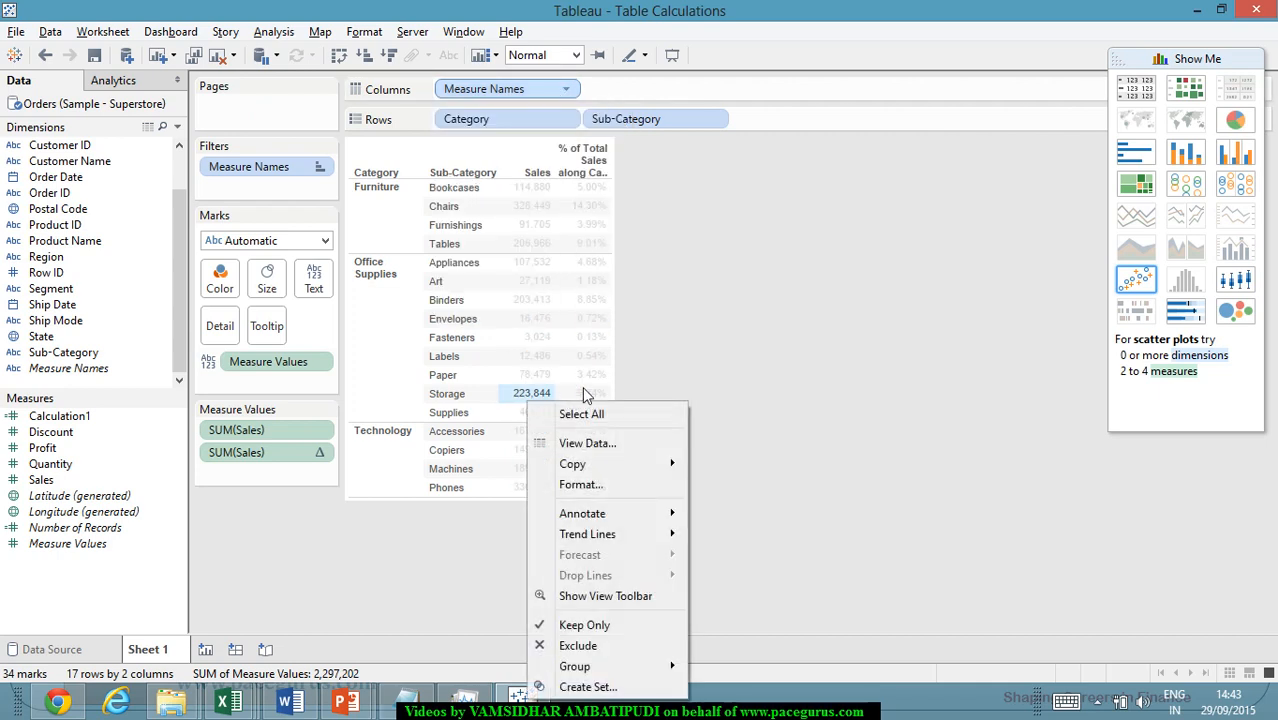
pyautogui.click(587, 382)
pyautogui.rightClick(594, 374)
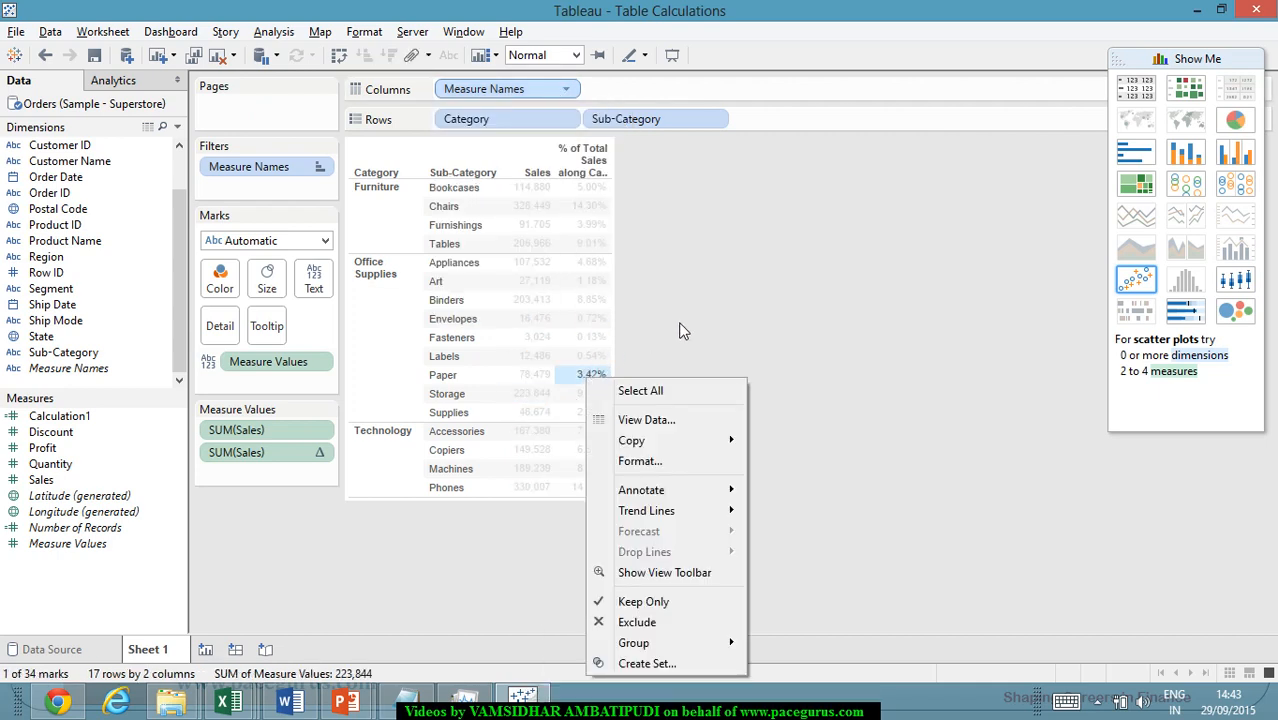
pyautogui.click(716, 300)
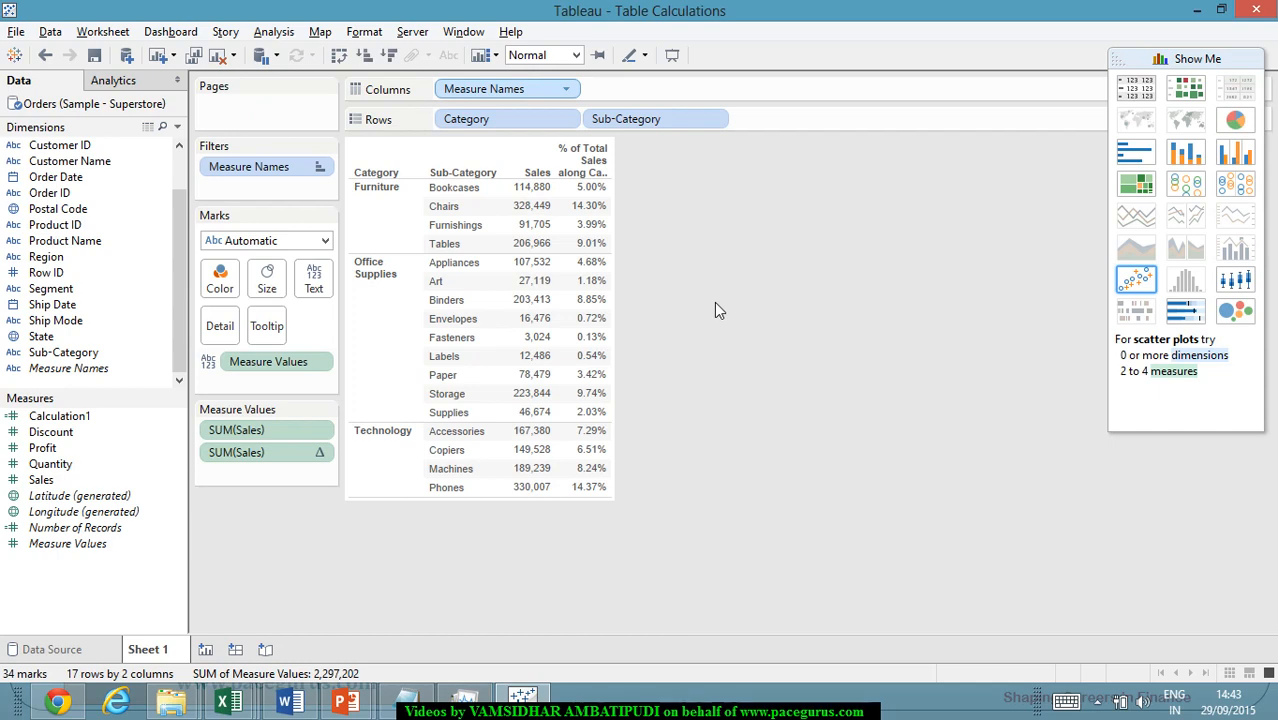
pyautogui.moveTo(603, 366)
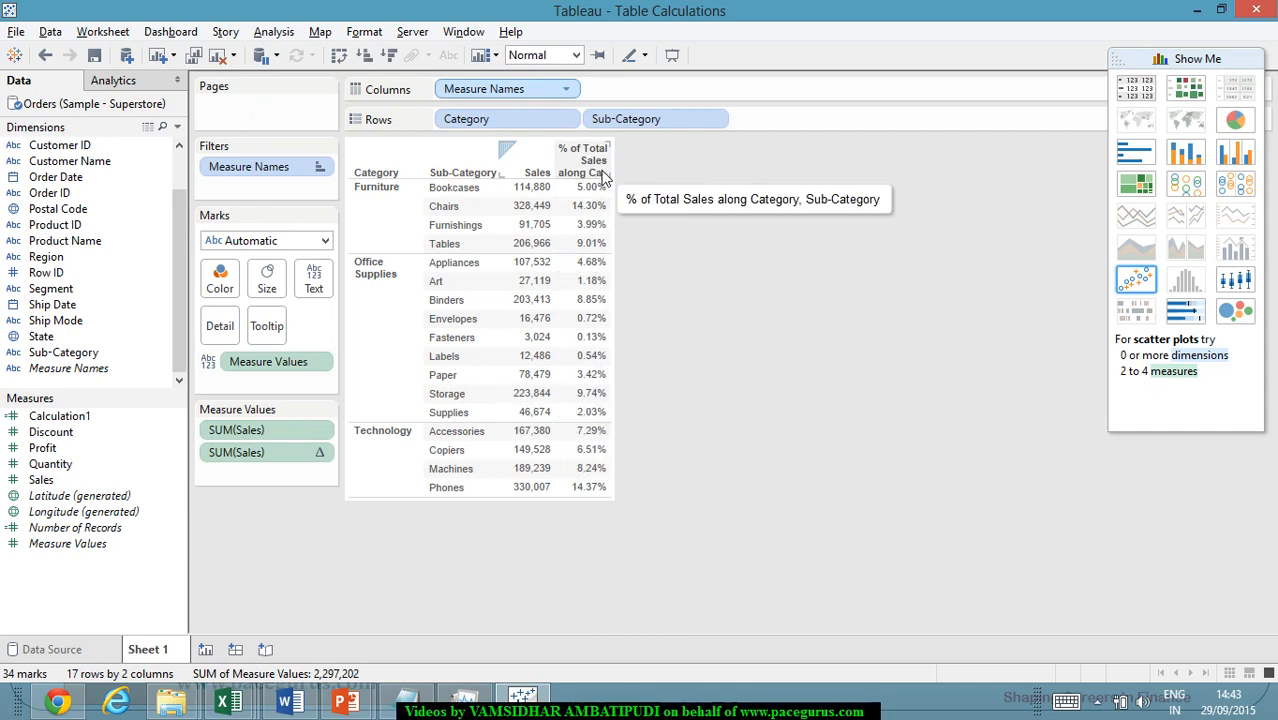
pyautogui.moveTo(604, 213)
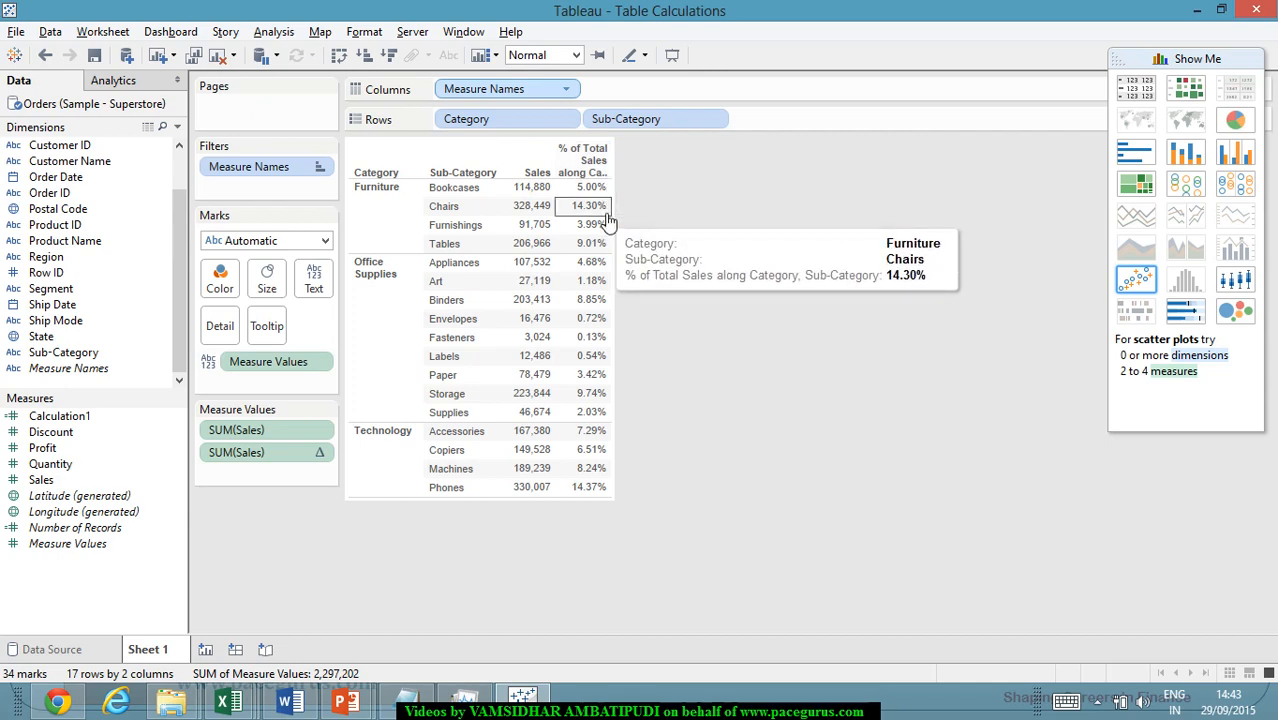
pyautogui.rightClick(605, 218)
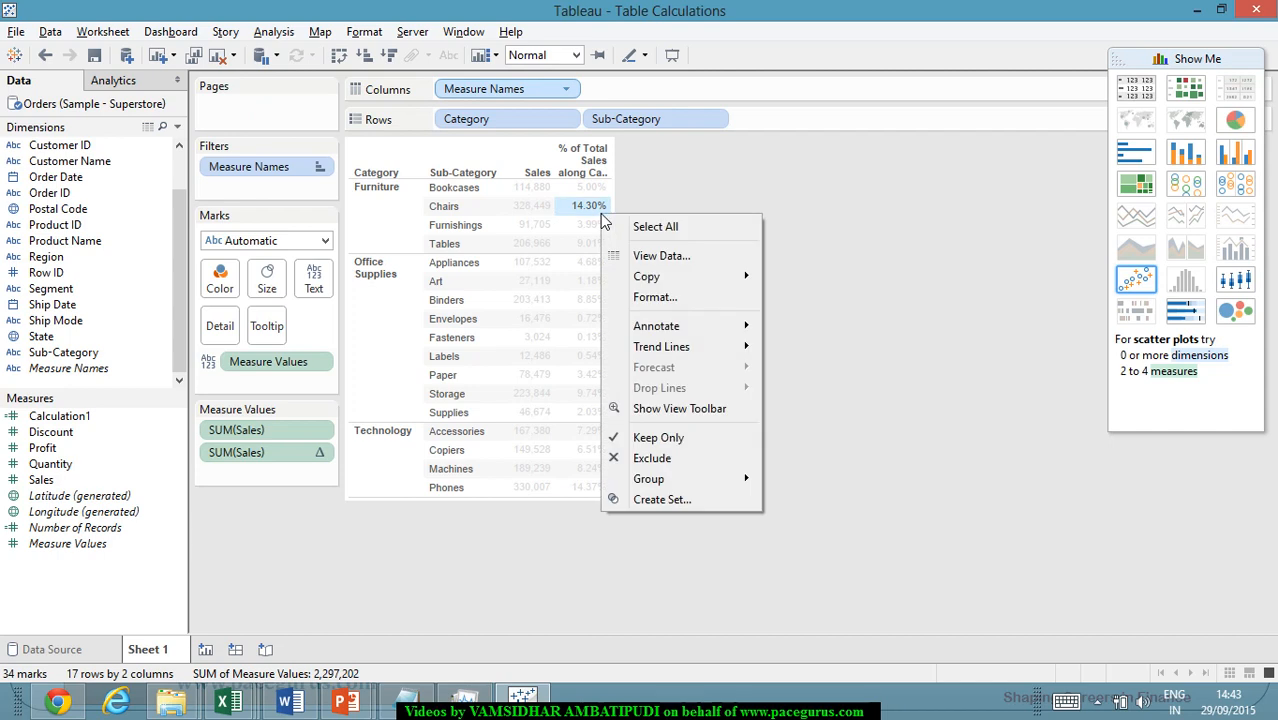
pyautogui.click(596, 183)
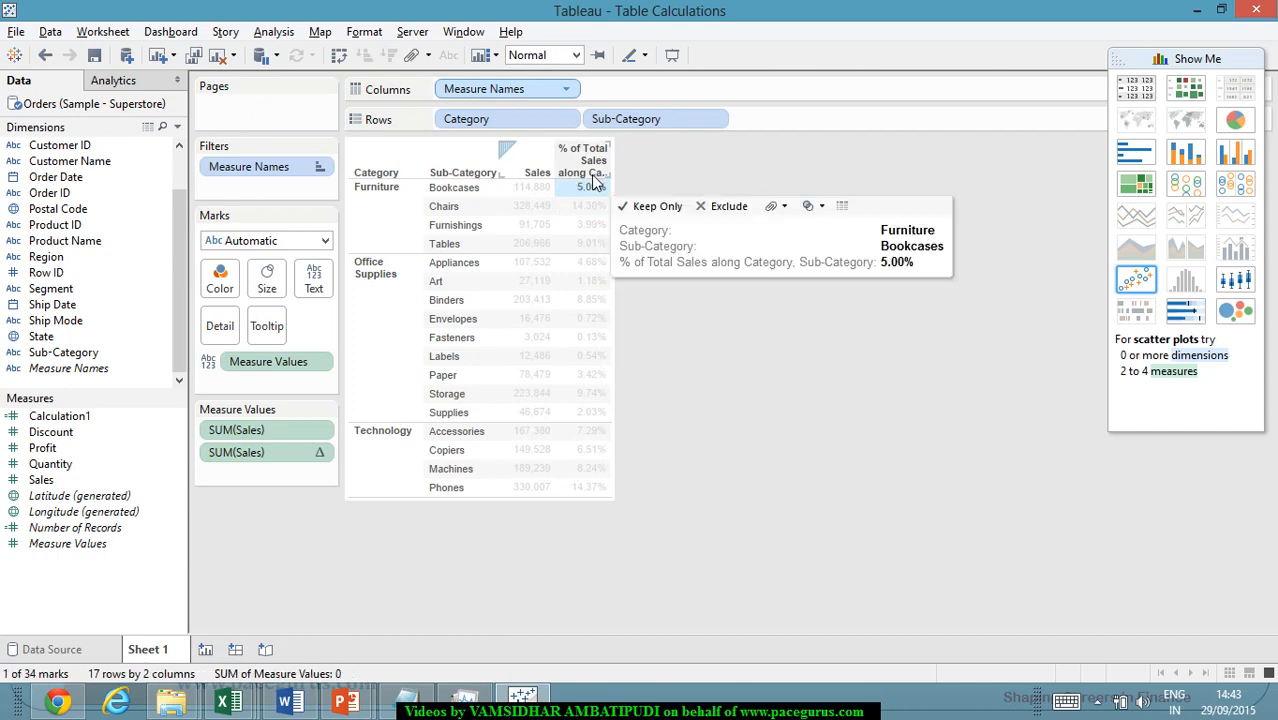
pyautogui.rightClick(586, 164)
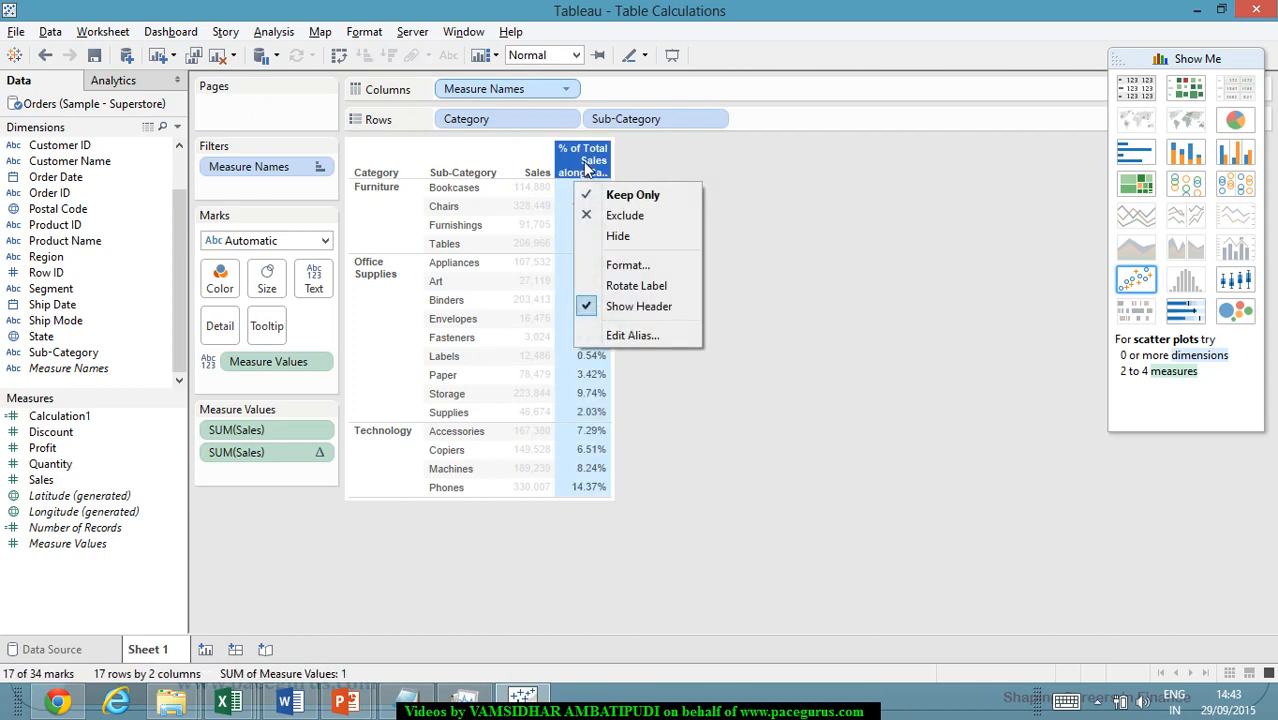
pyautogui.click(770, 155)
pyautogui.click(788, 205)
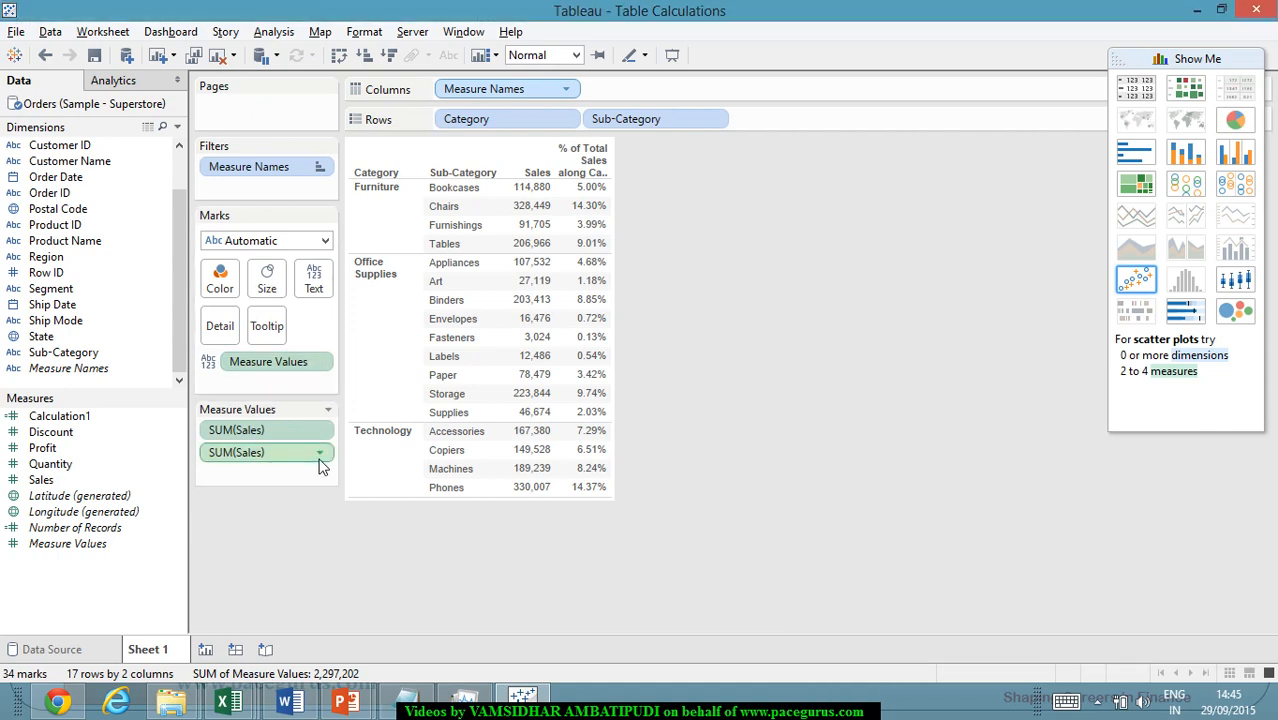
# - Examine the percent-of-total table calculation's definition and the scopes offered for summarizing its values
pyautogui.click(320, 455)
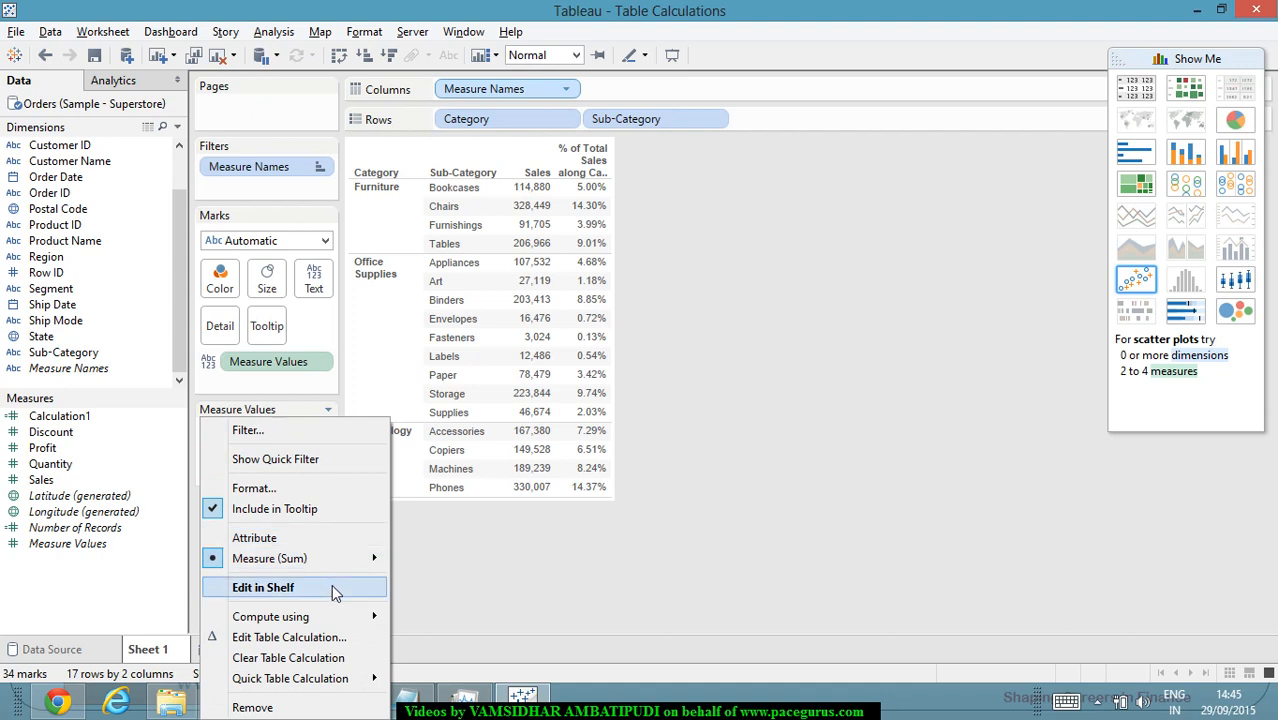
pyautogui.moveTo(342, 620)
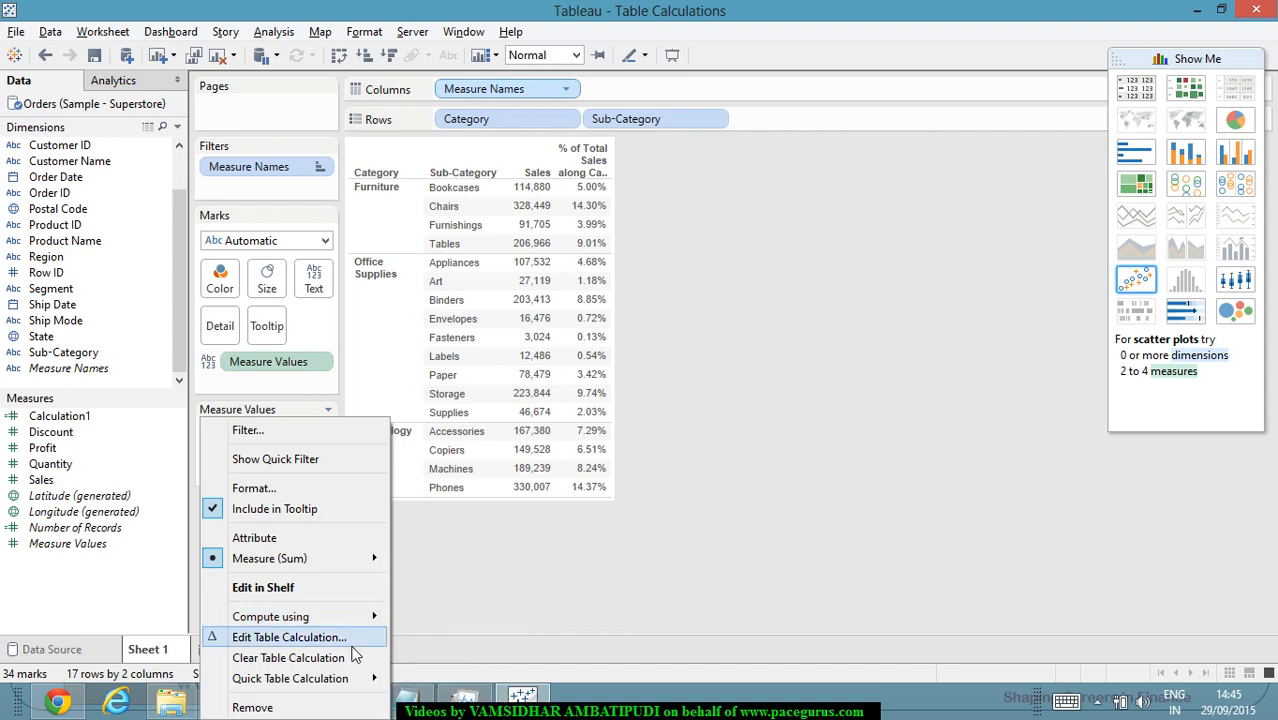
pyautogui.click(352, 646)
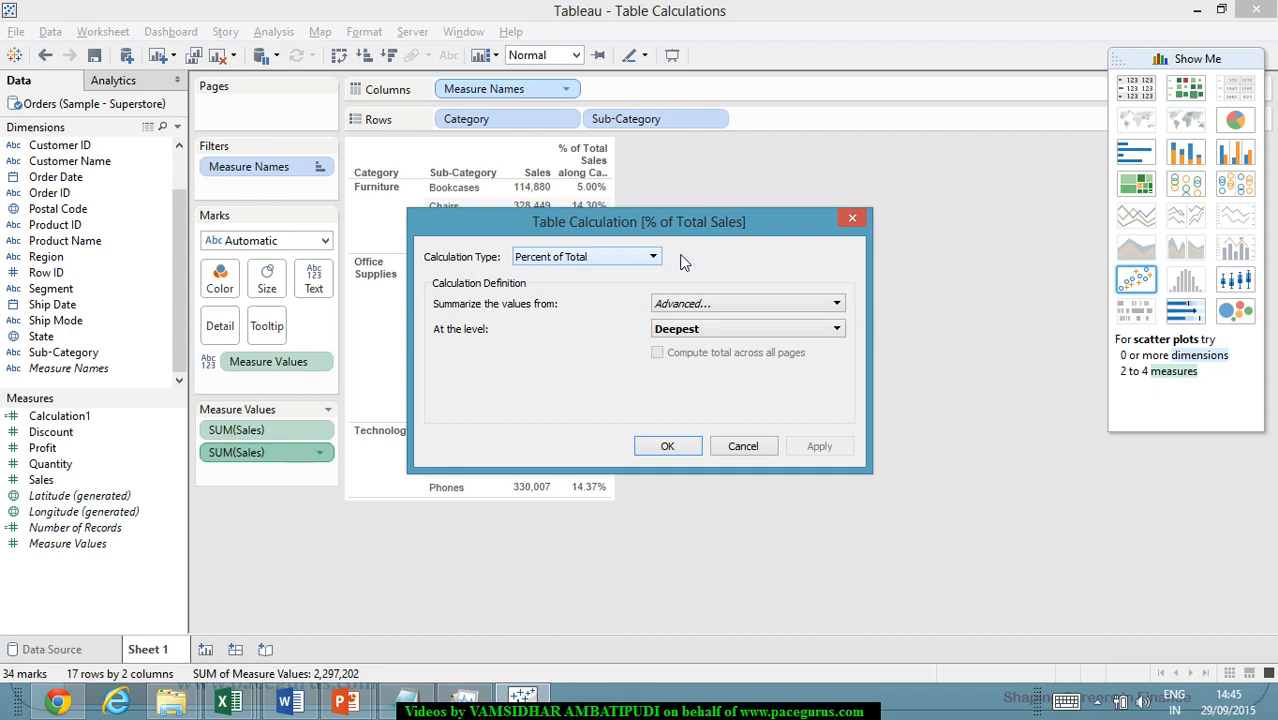
pyautogui.click(837, 305)
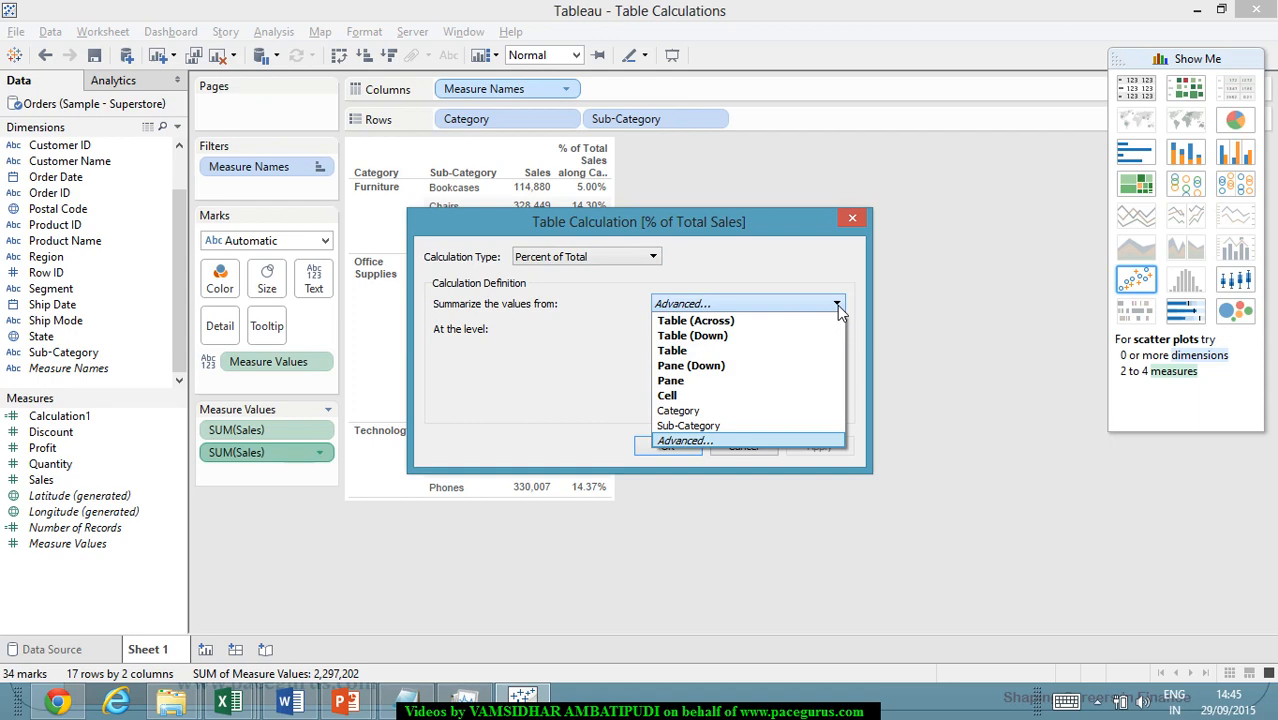
pyautogui.click(838, 308)
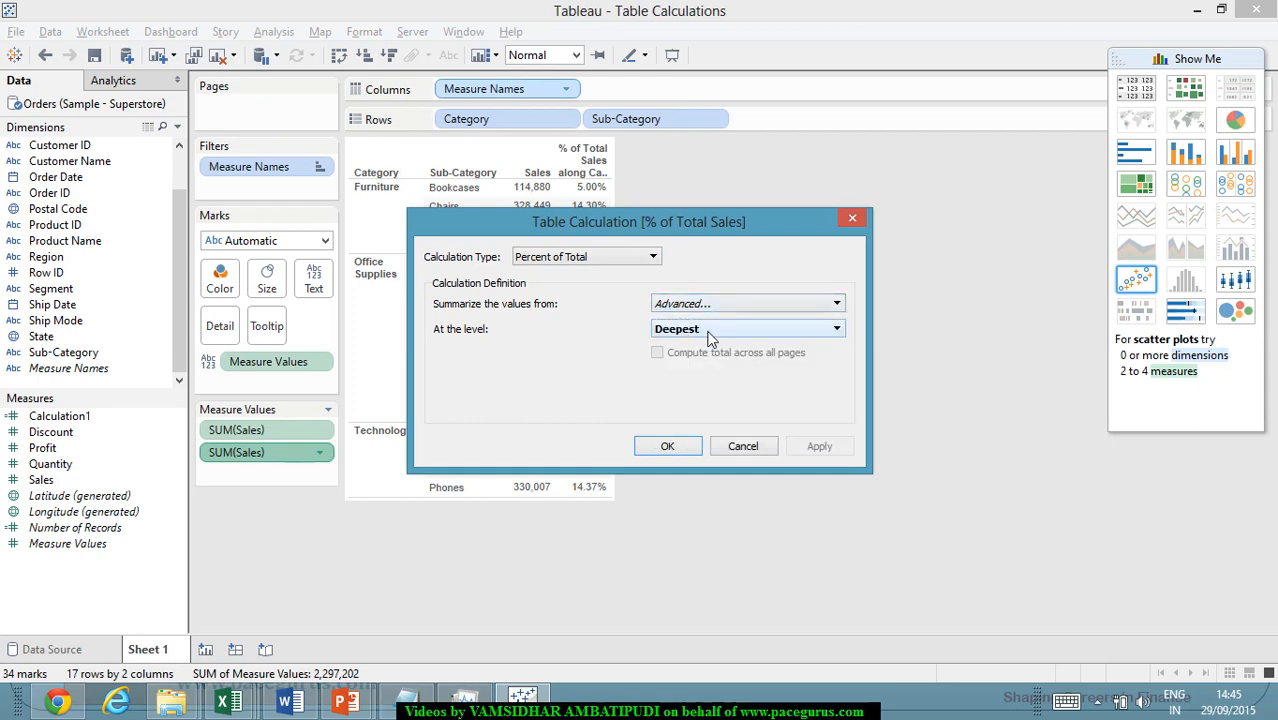
pyautogui.click(762, 449)
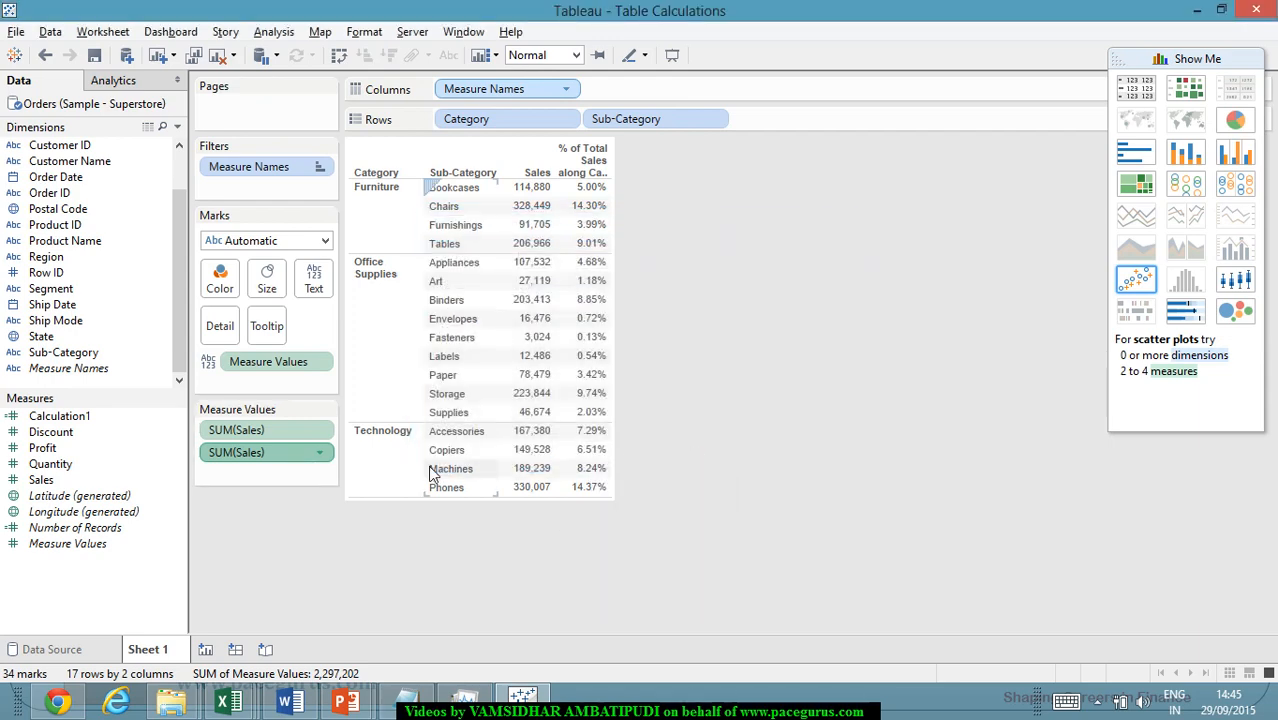
# - Examine the percent-of-total measure's options and view its formula in the shelf
pyautogui.click(321, 455)
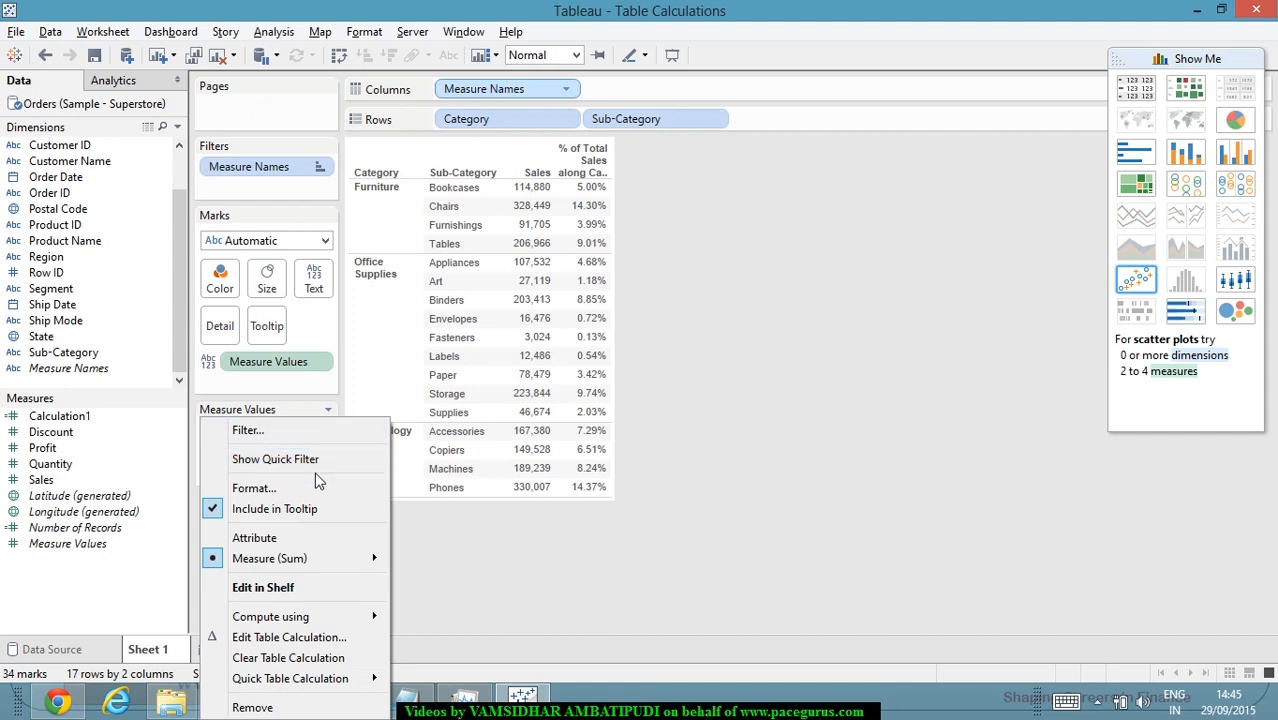
pyautogui.moveTo(333, 565)
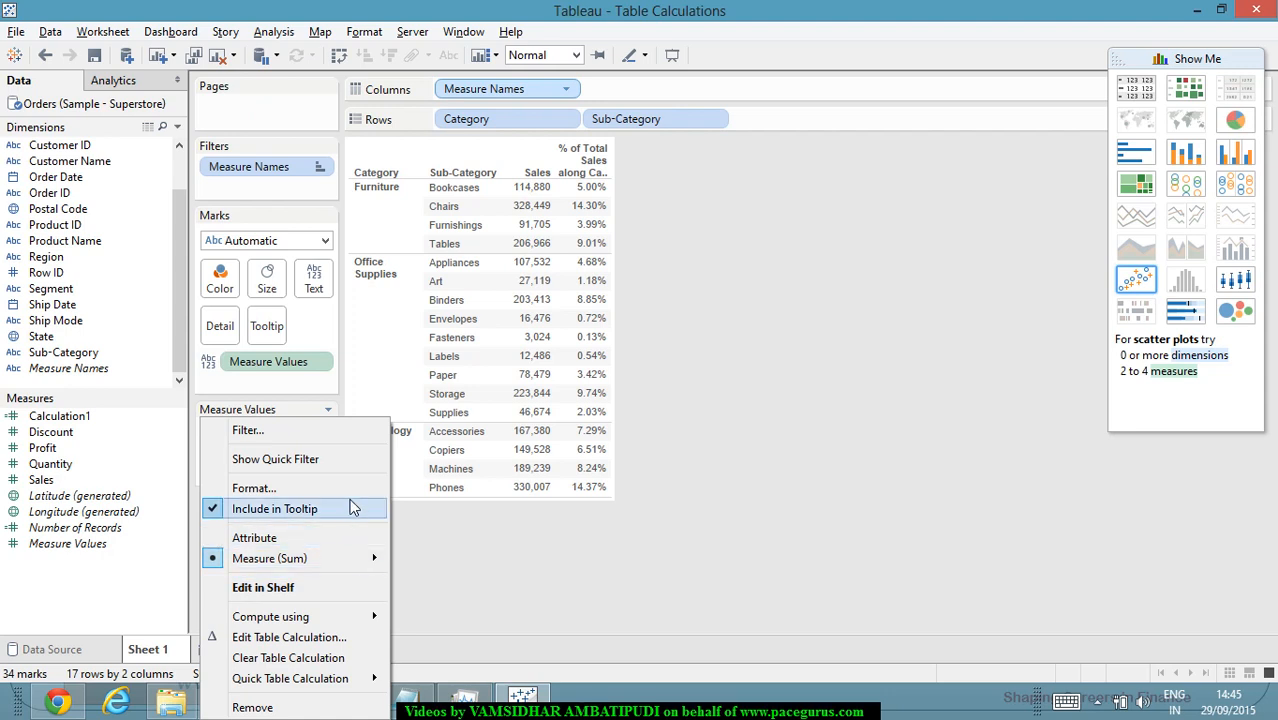
pyautogui.moveTo(318, 688)
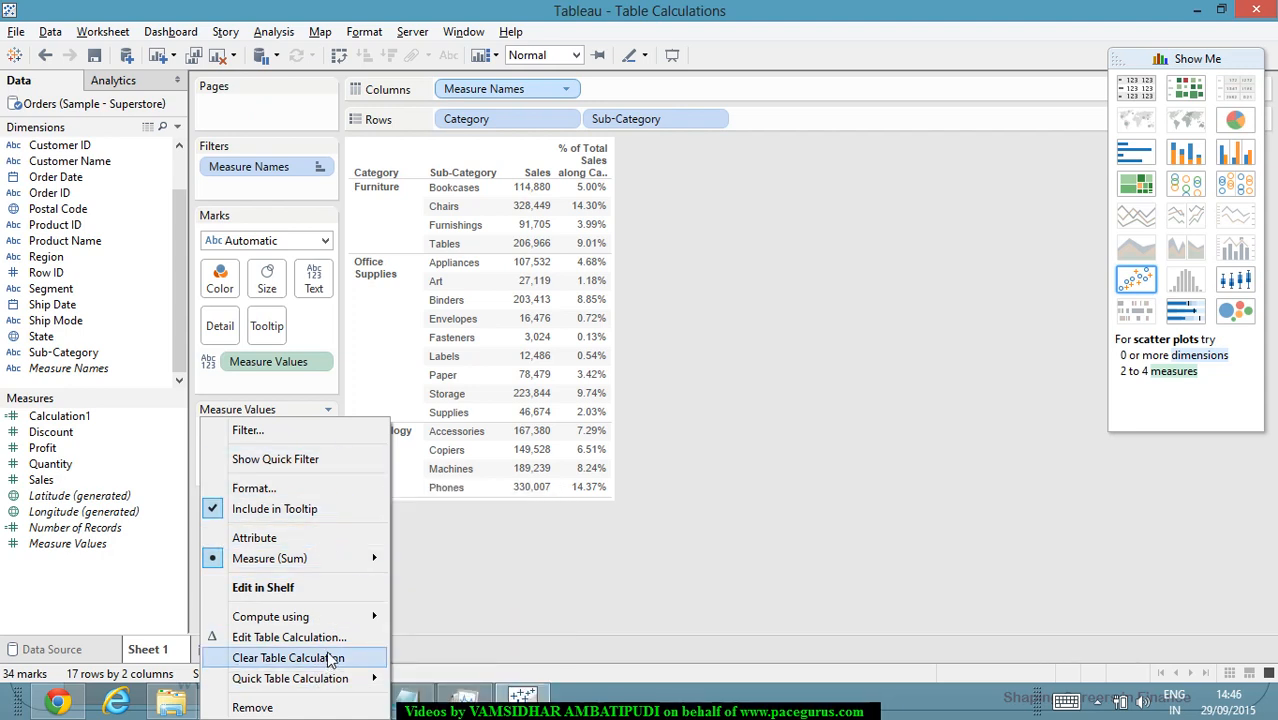
pyautogui.click(296, 584)
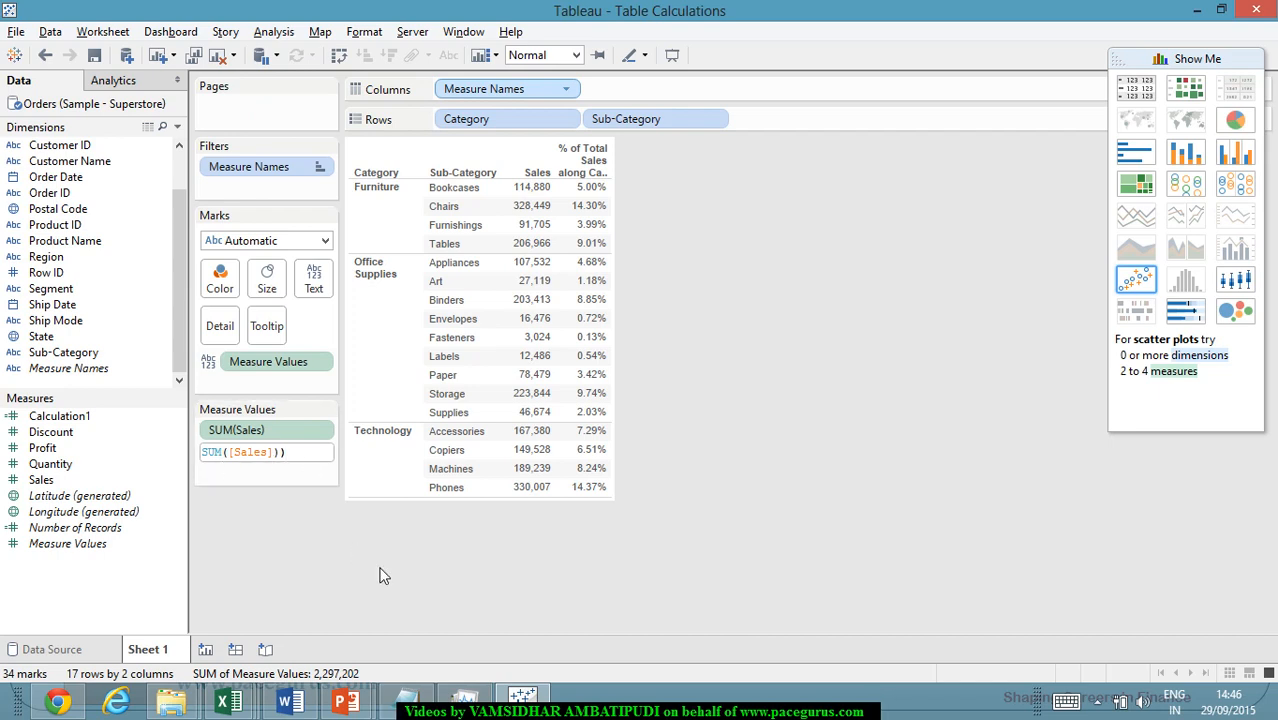
pyautogui.press('Return')
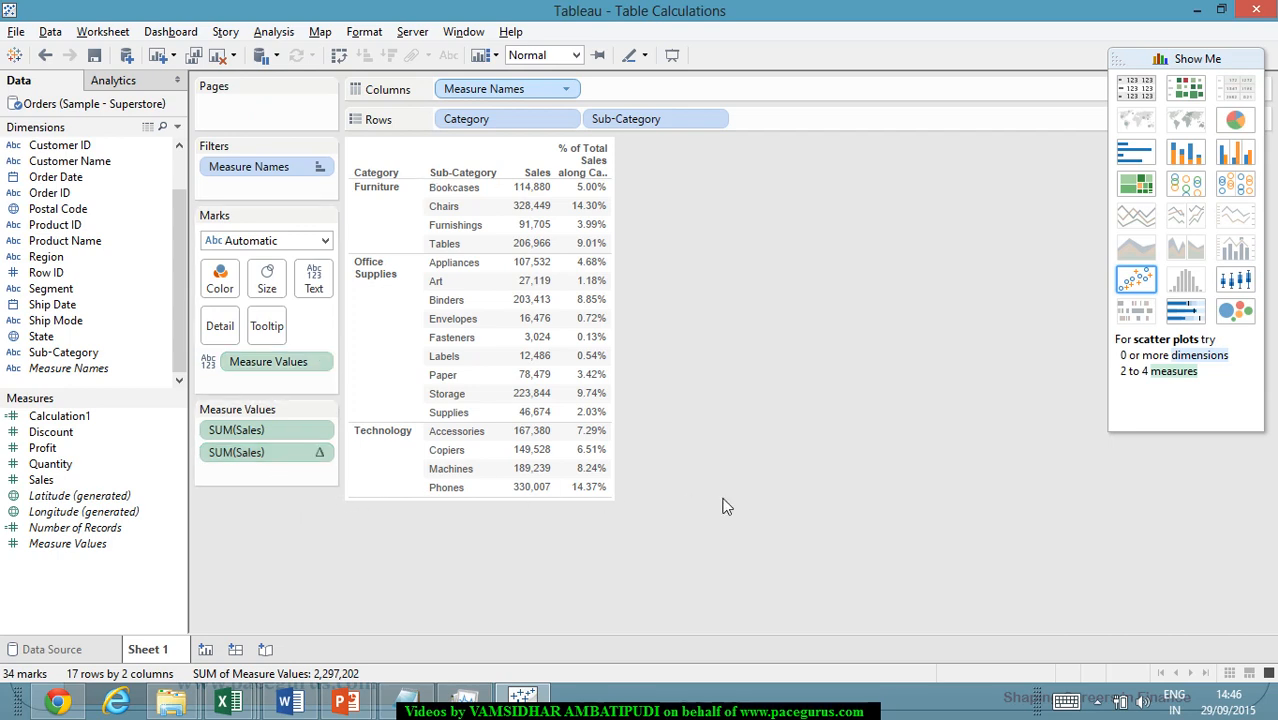
# - Examine the options for Measure Values and the category, sub-category and sales entries in the table
pyautogui.click(318, 364)
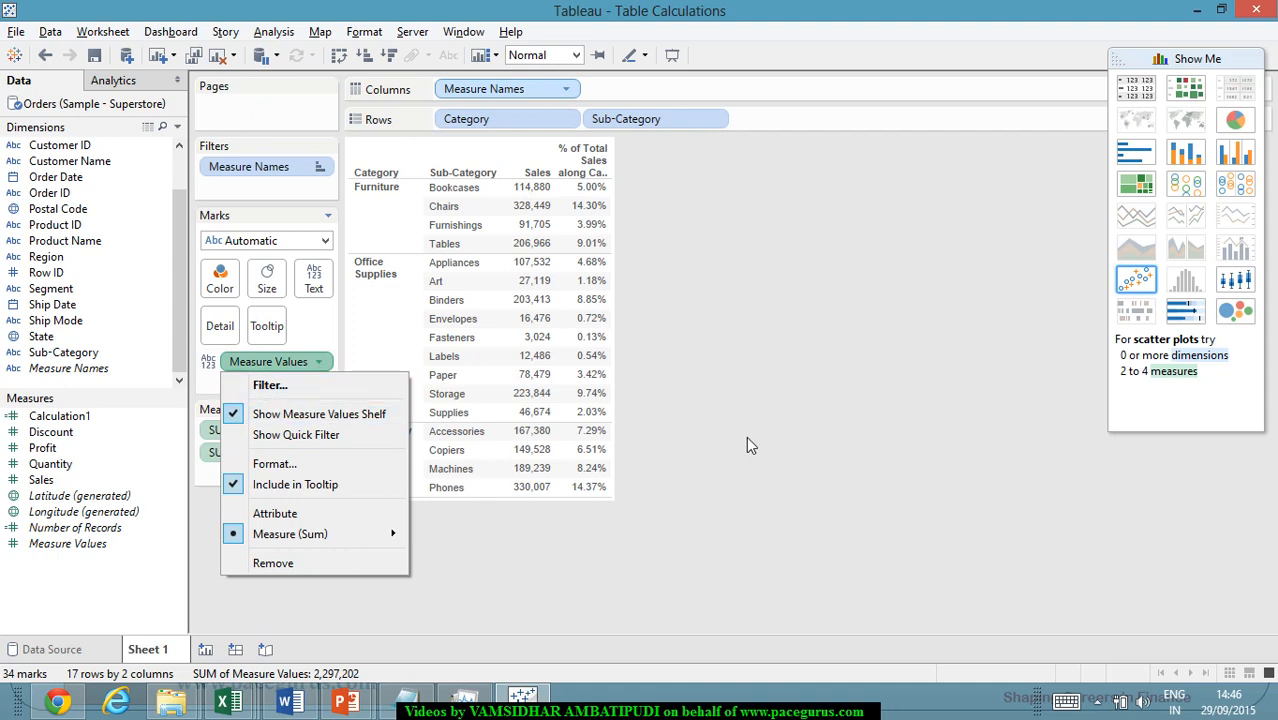
pyautogui.click(786, 437)
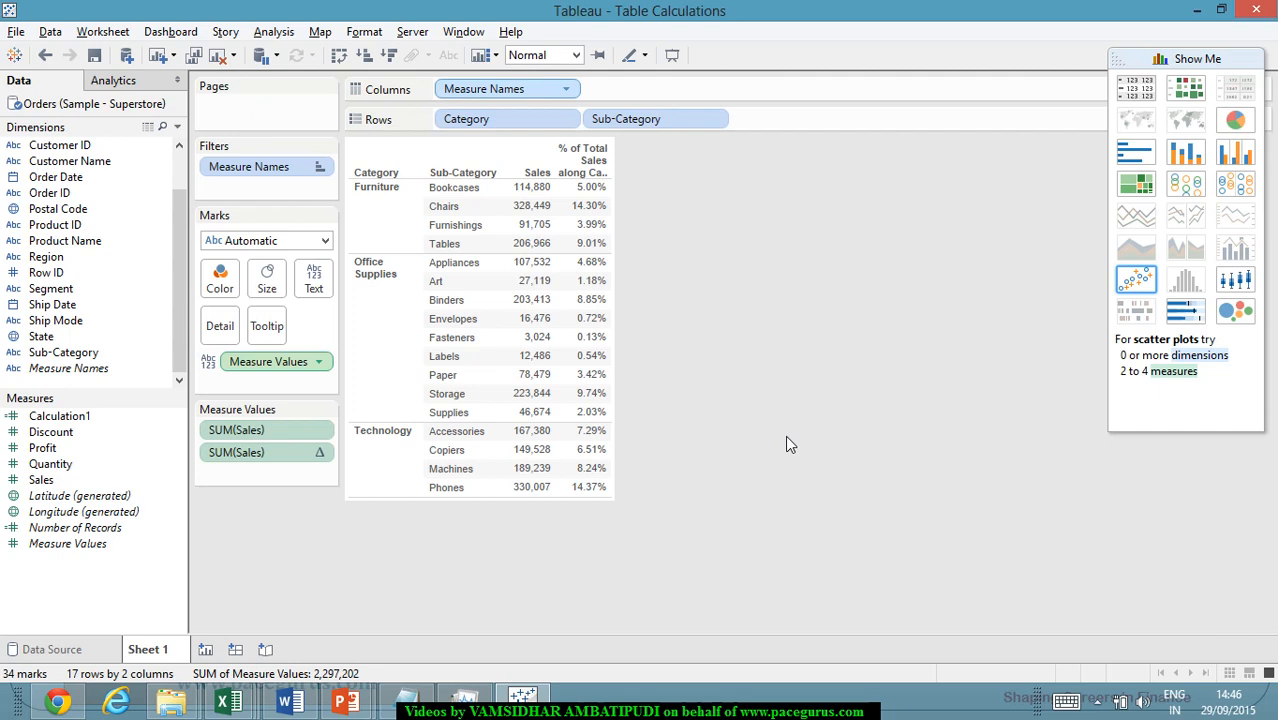
pyautogui.moveTo(597, 236)
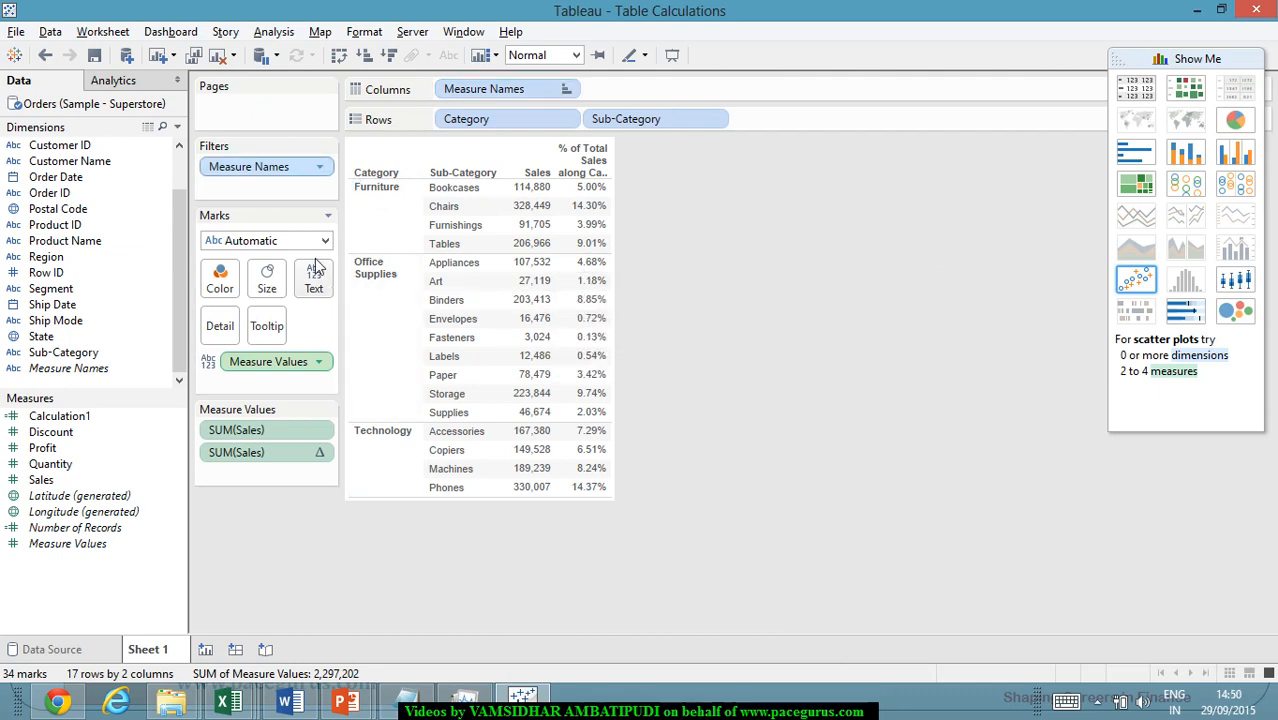
pyautogui.click(563, 92)
pyautogui.click(563, 92)
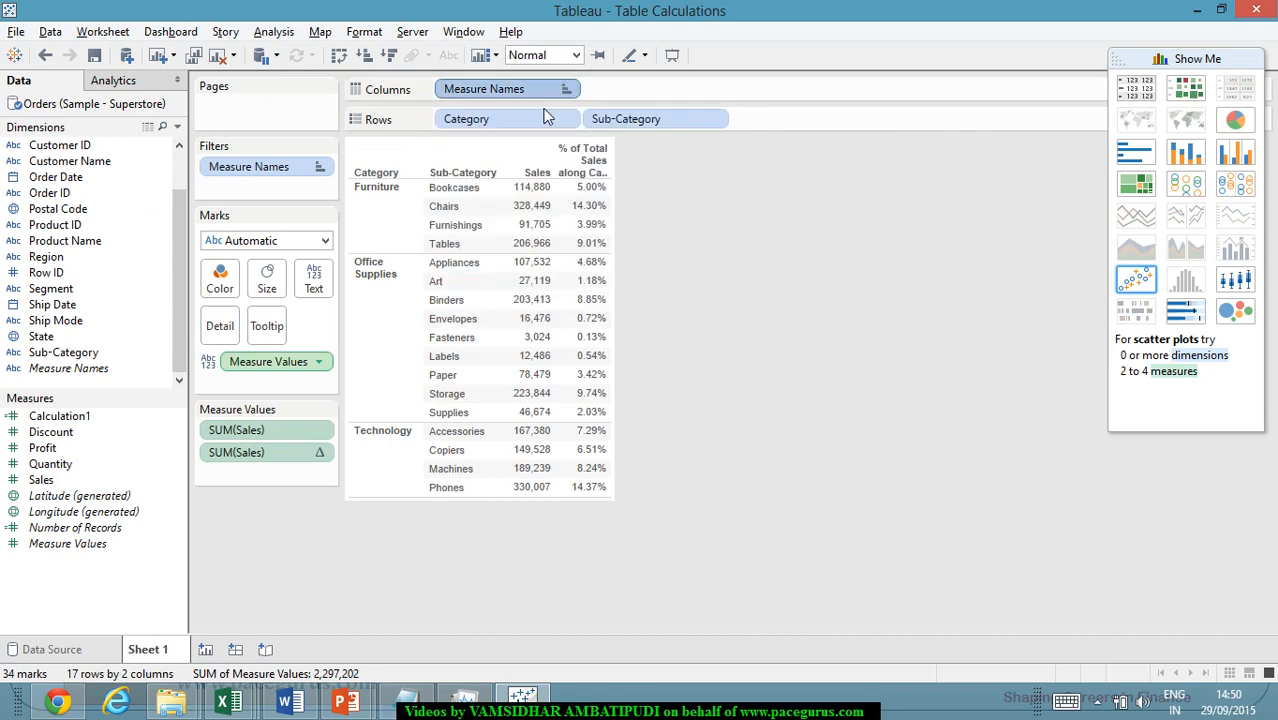
pyautogui.click(381, 192)
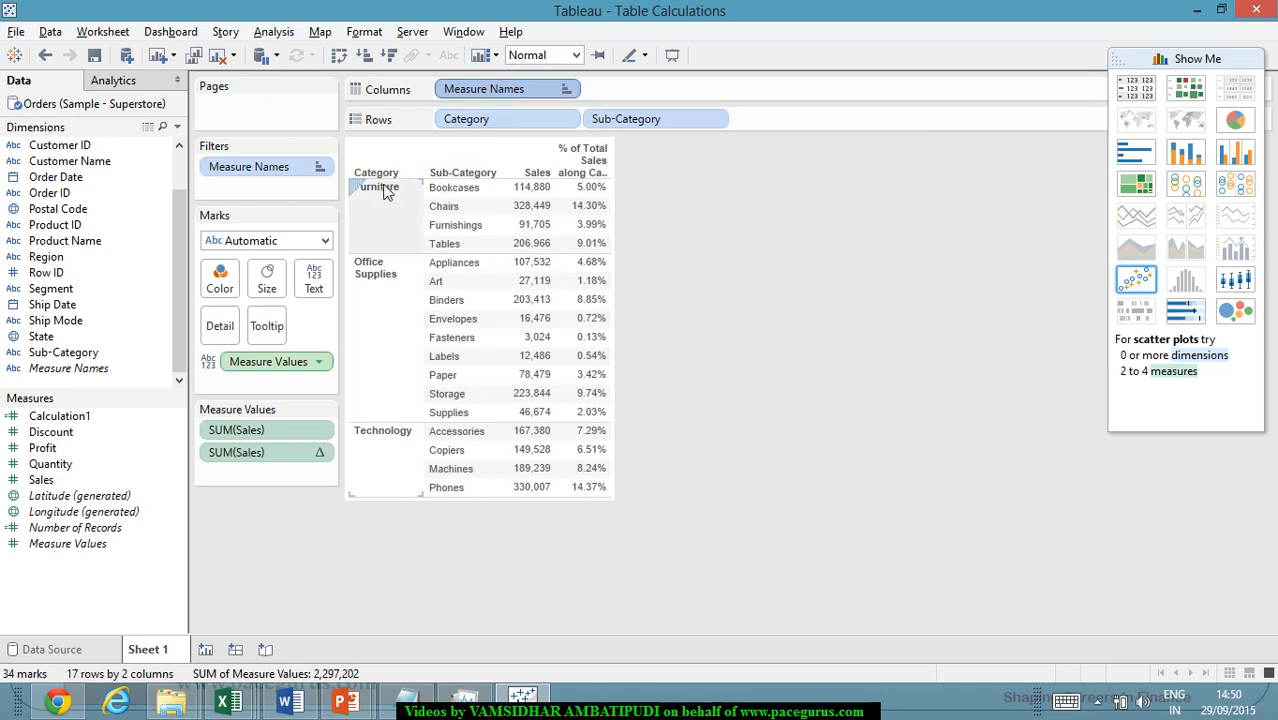
pyautogui.click(440, 190)
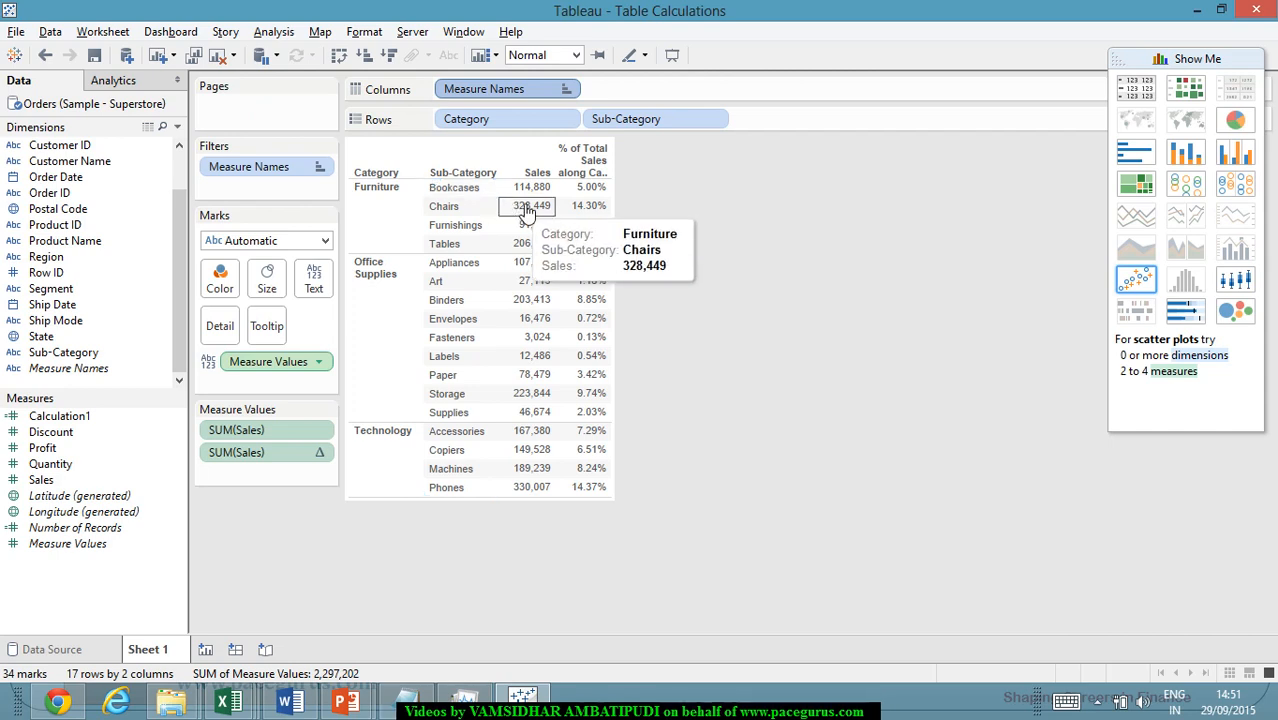
pyautogui.moveTo(563, 272)
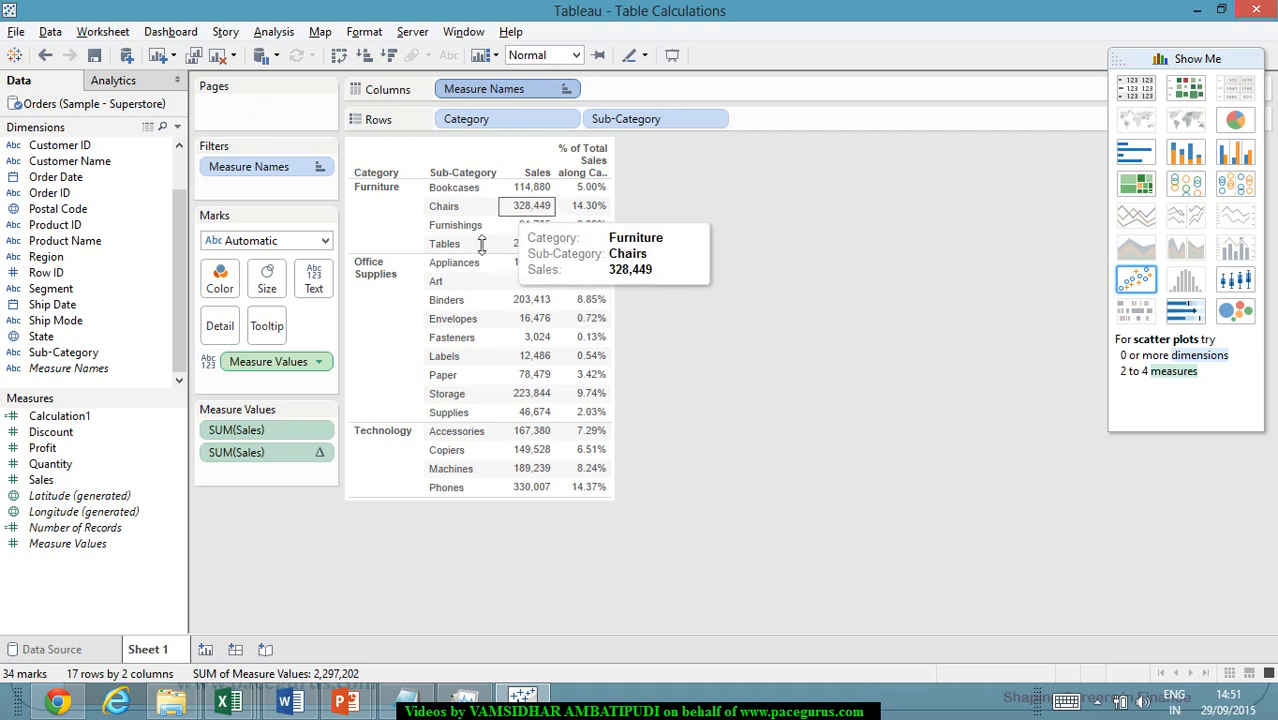
# - Set the percent-of-total measure to compute using Table (Down)
pyautogui.click(322, 455)
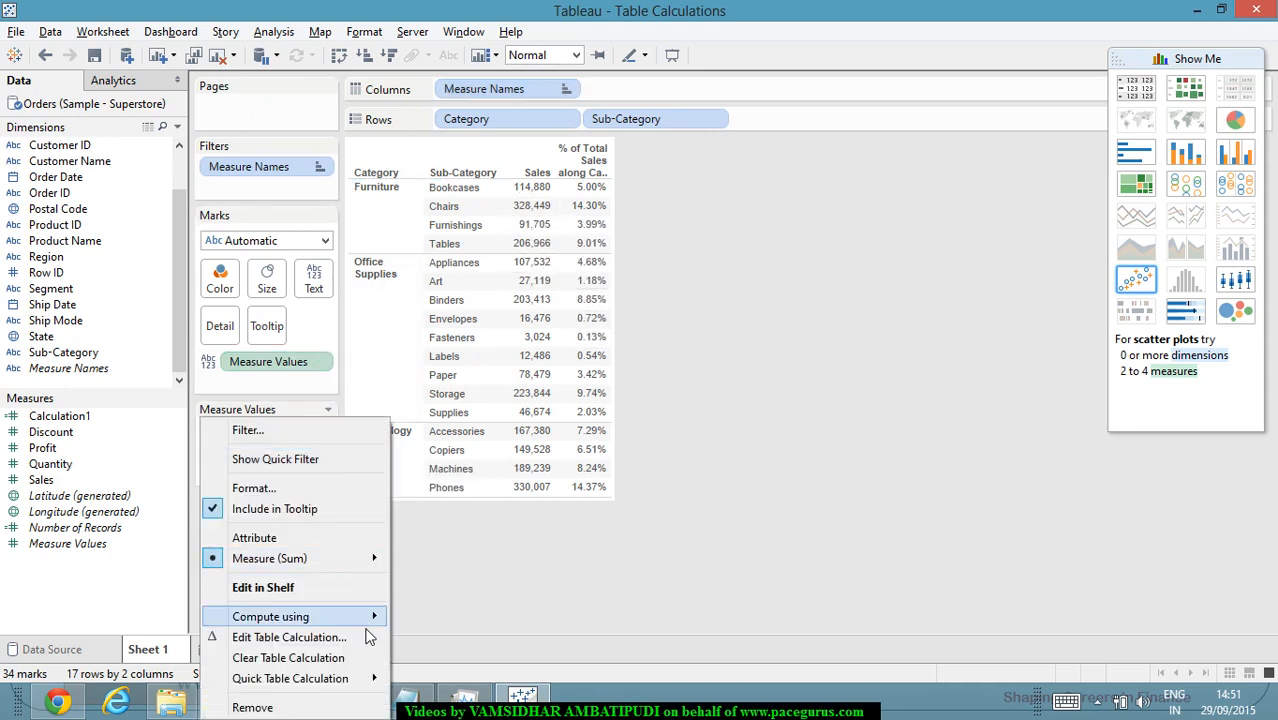
pyautogui.moveTo(362, 686)
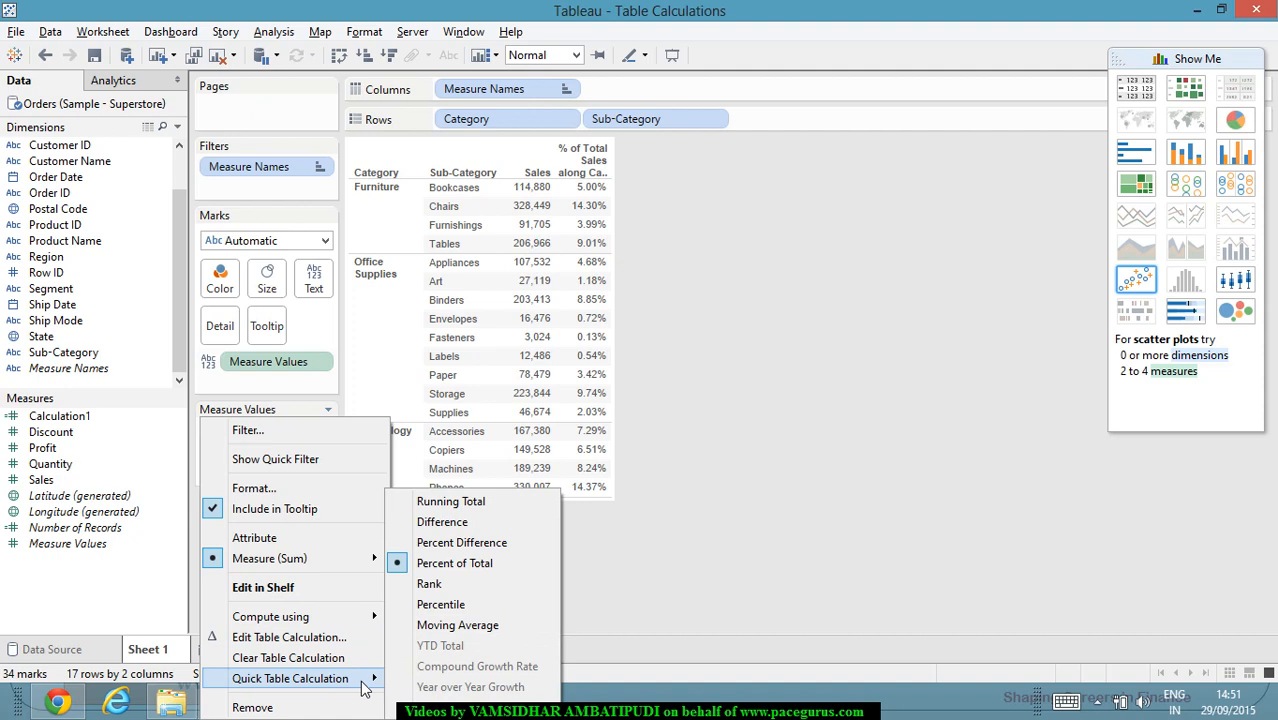
pyautogui.moveTo(370, 628)
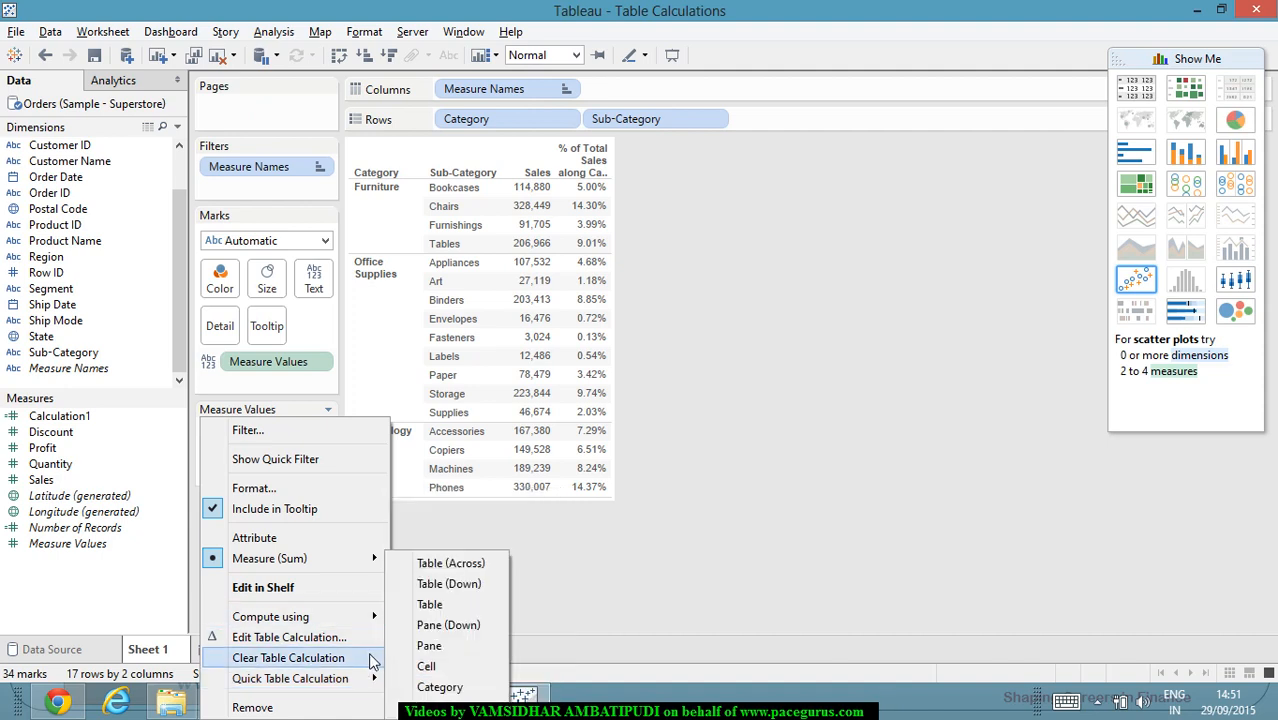
pyautogui.click(476, 589)
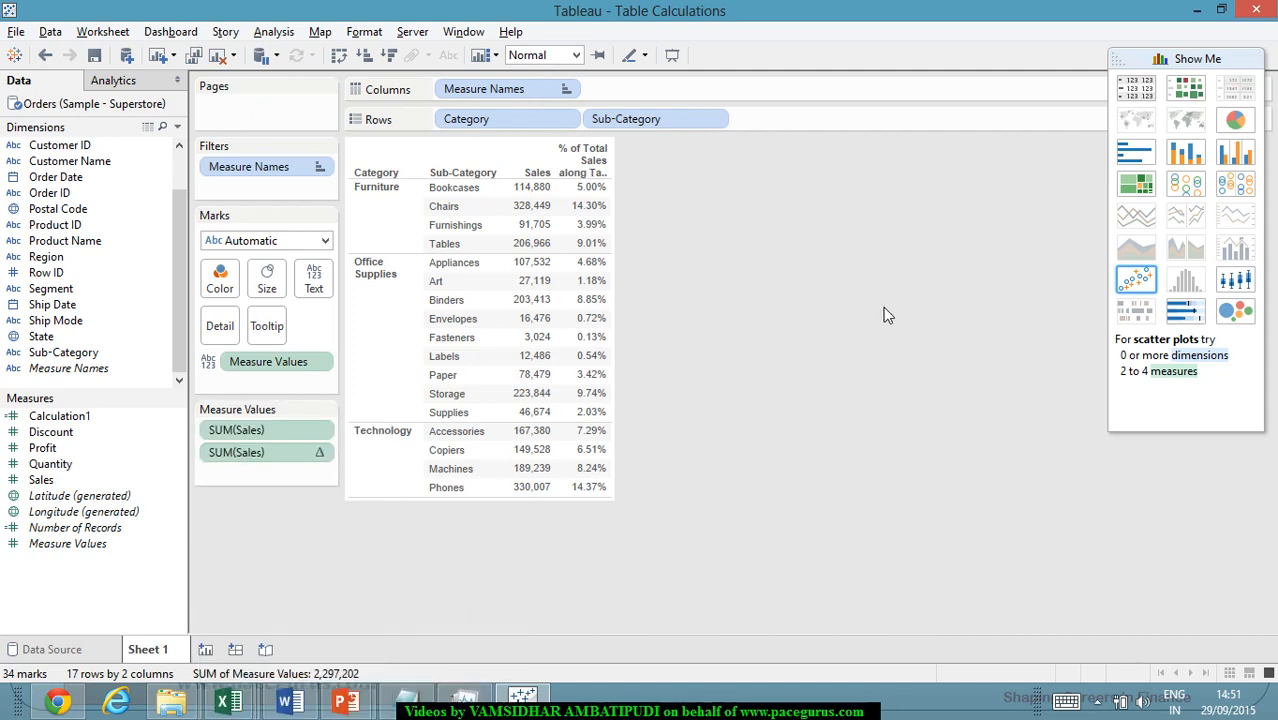
# - Replace Category and Sub-Category on Rows with the year of Order Date
pyautogui.moveTo(553, 245)
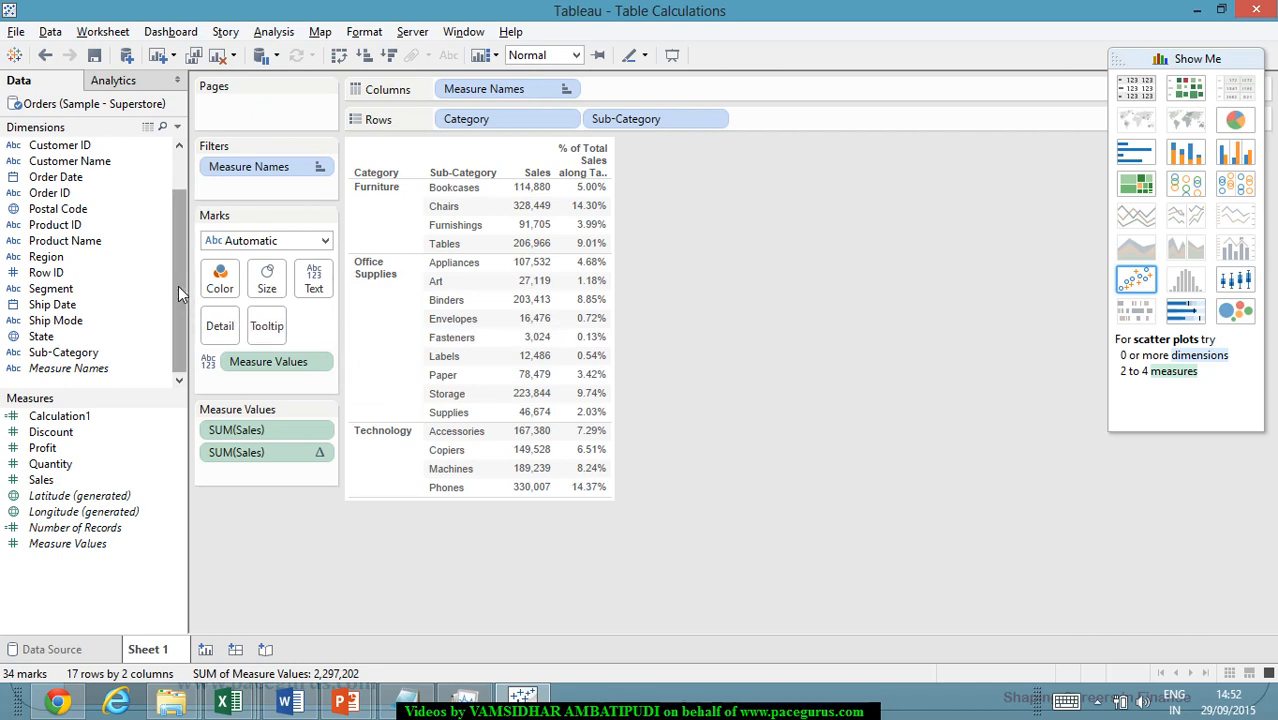
pyautogui.scroll(1, 85, 210)
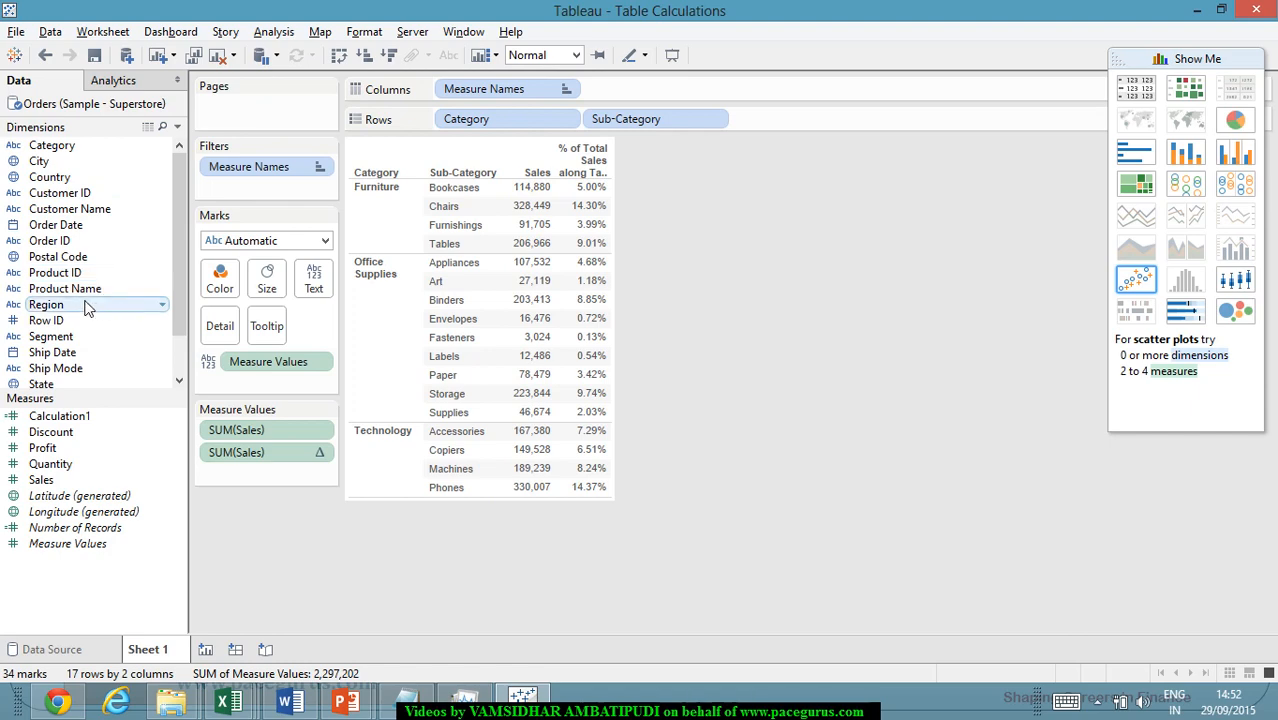
pyautogui.moveTo(60, 225); pyautogui.dragTo(796, 130)
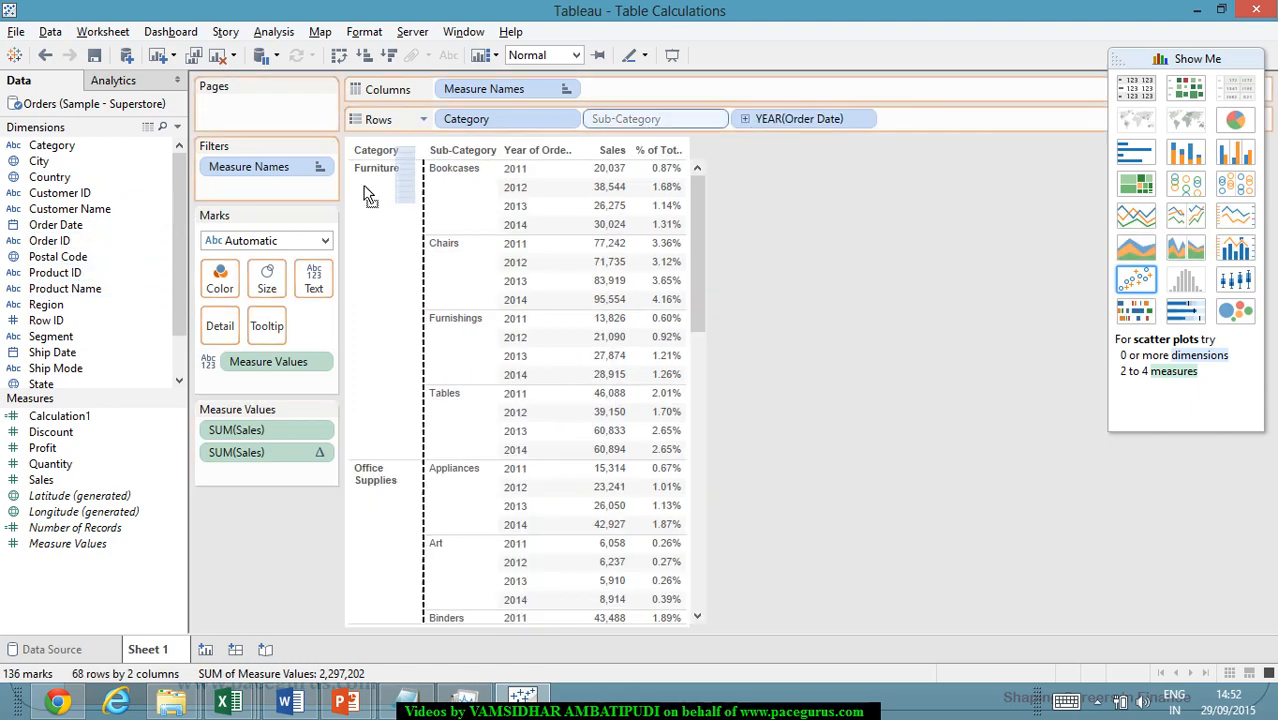
pyautogui.moveTo(370, 195); pyautogui.dragTo(150, 205)
pyautogui.moveTo(506, 120); pyautogui.dragTo(88, 193)
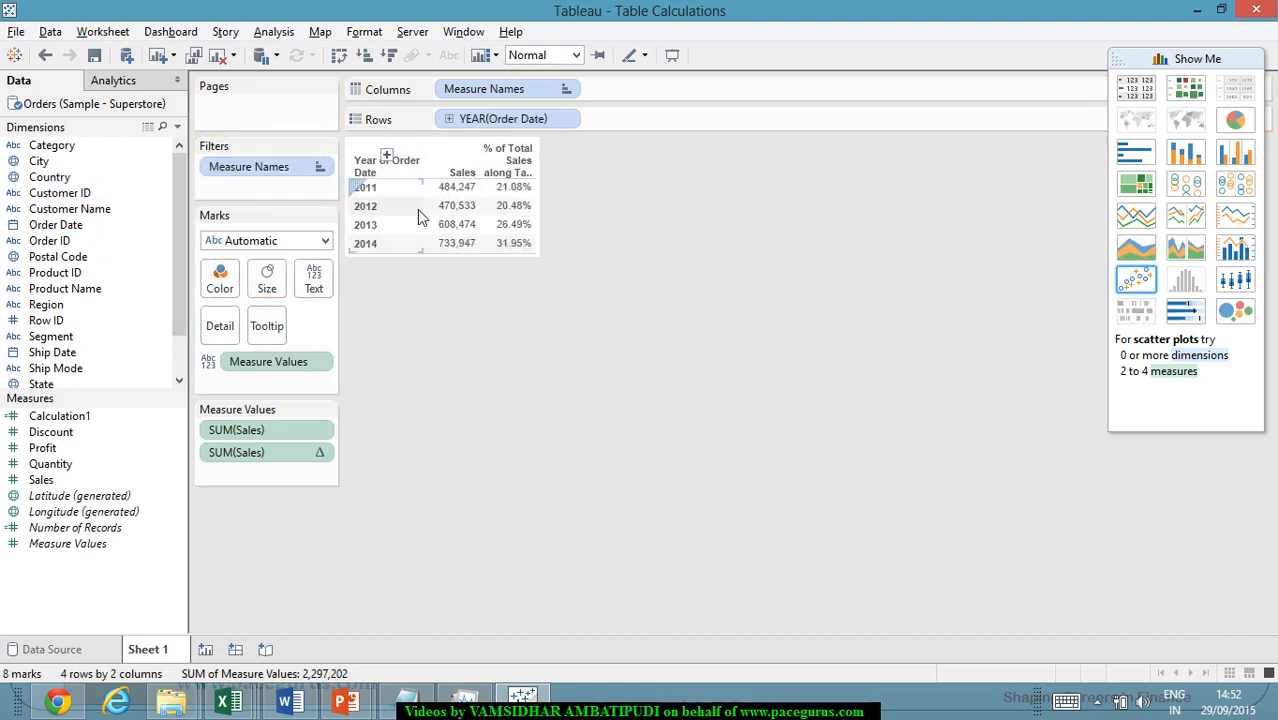
# - Break the yearly rows down by quarter of Order Date and examine the quarterly sales and percentages
pyautogui.click(449, 119)
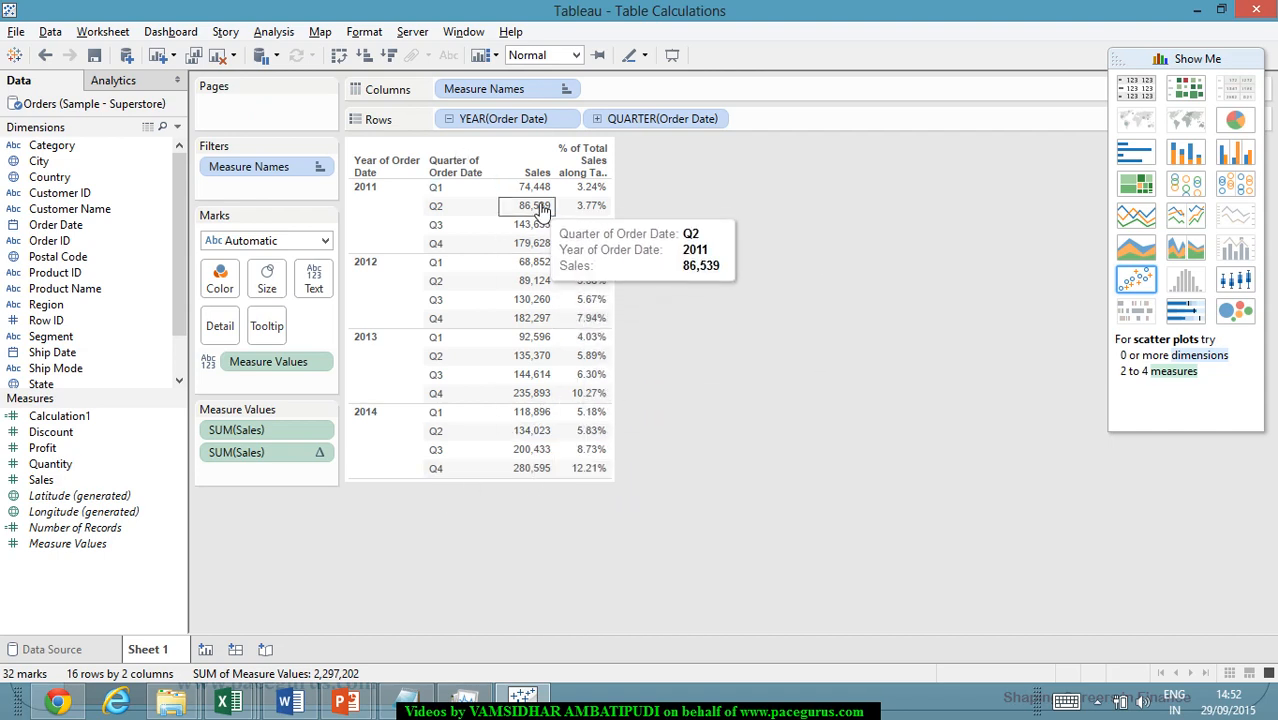
pyautogui.moveTo(541, 244)
pyautogui.moveTo(522, 471)
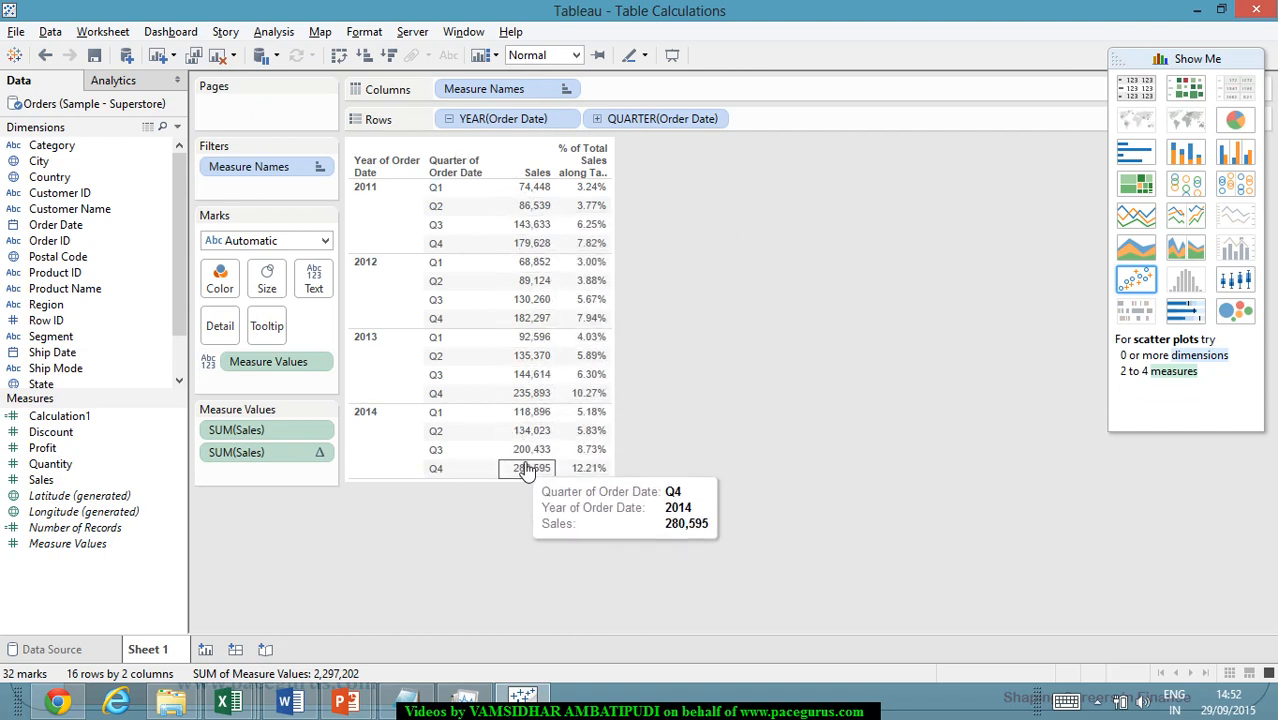
pyautogui.moveTo(590, 208)
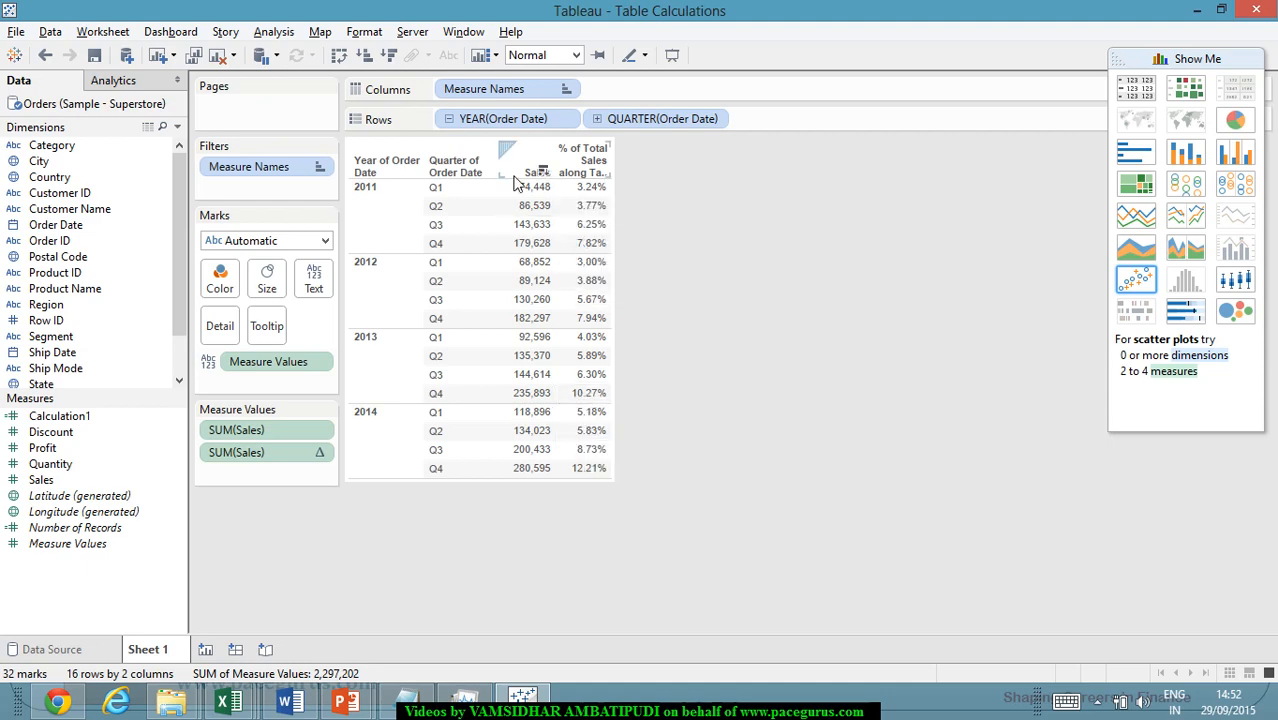
pyautogui.rightClick(272, 455)
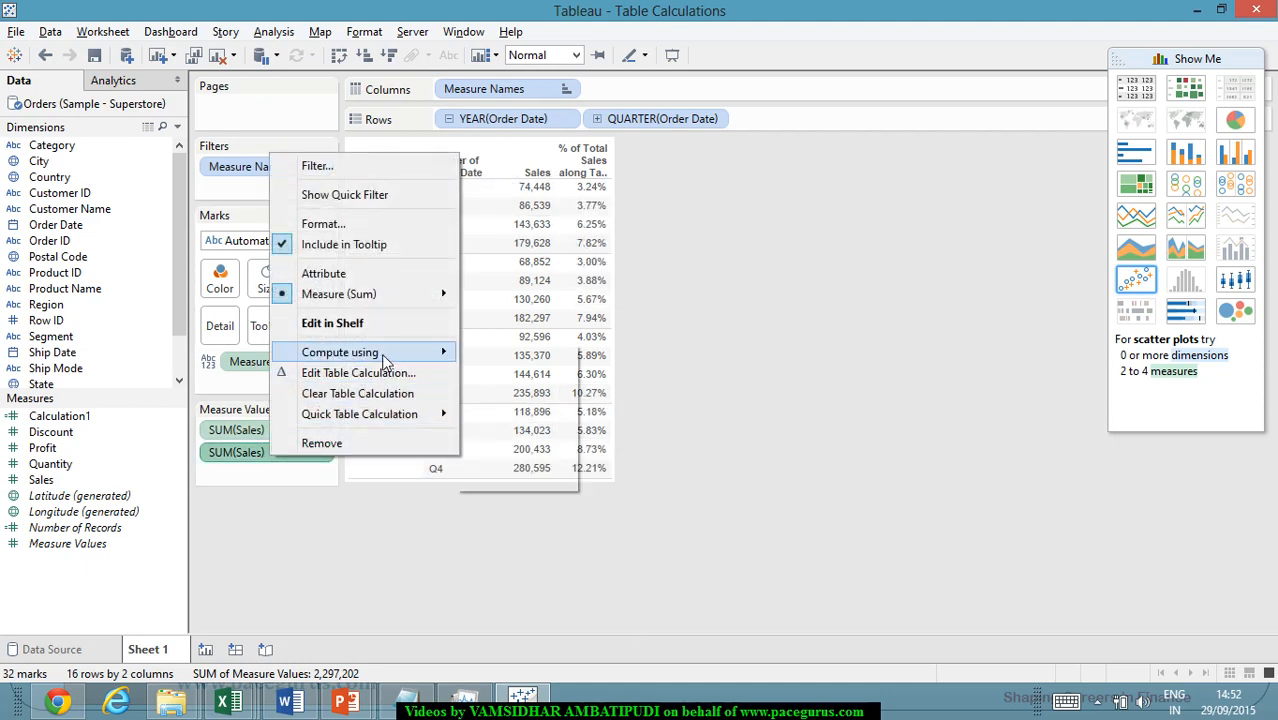
pyautogui.moveTo(386, 362)
pyautogui.click(732, 383)
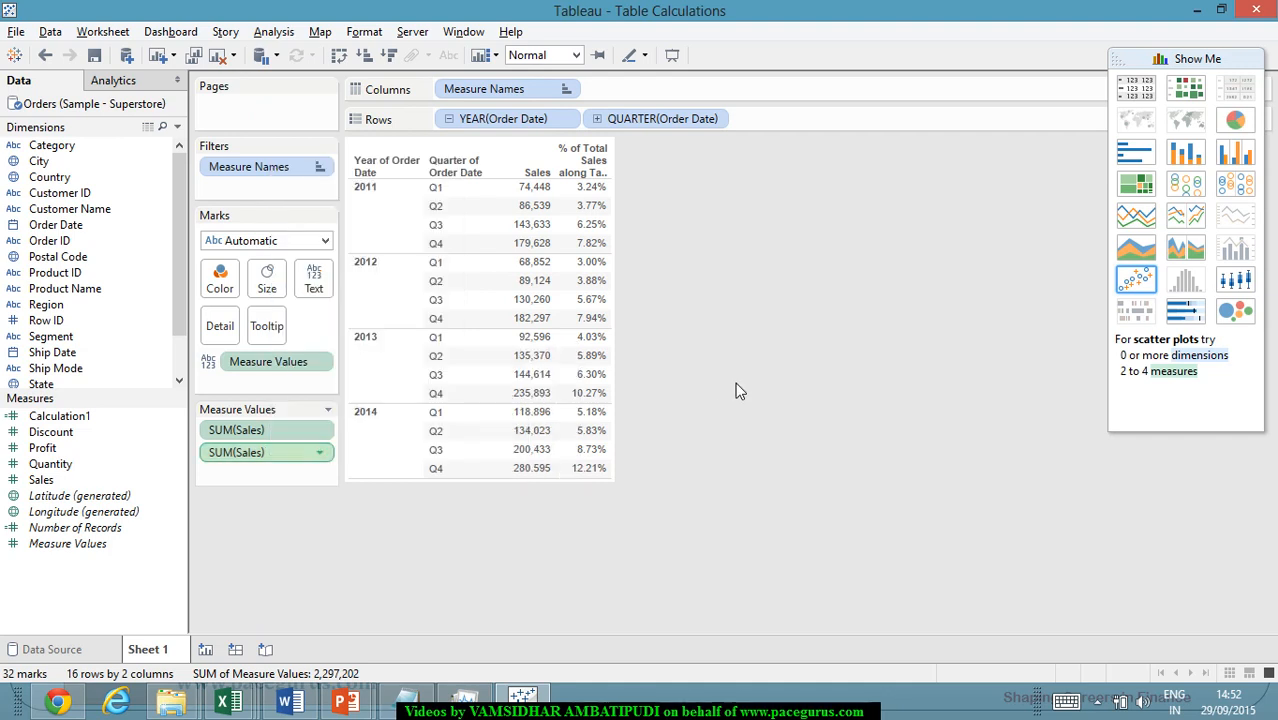
pyautogui.moveTo(117, 476); pyautogui.dragTo(283, 485)
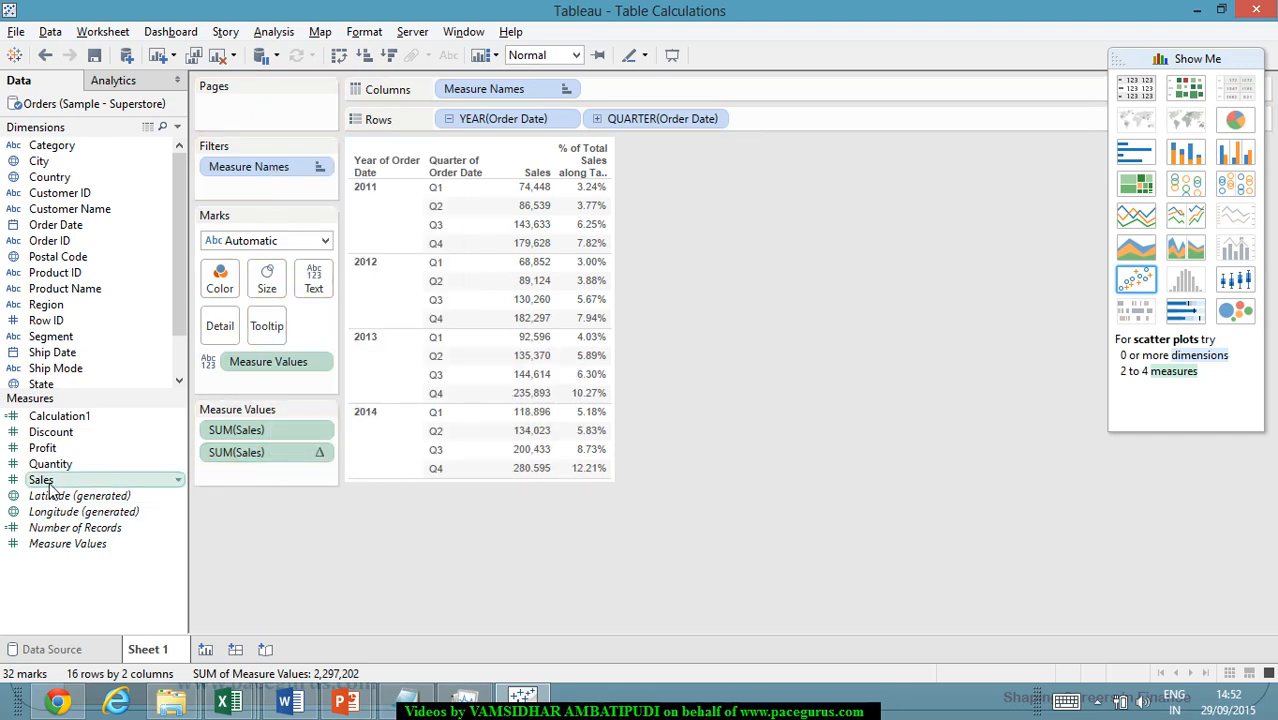
pyautogui.moveTo(50, 487); pyautogui.dragTo(224, 470)
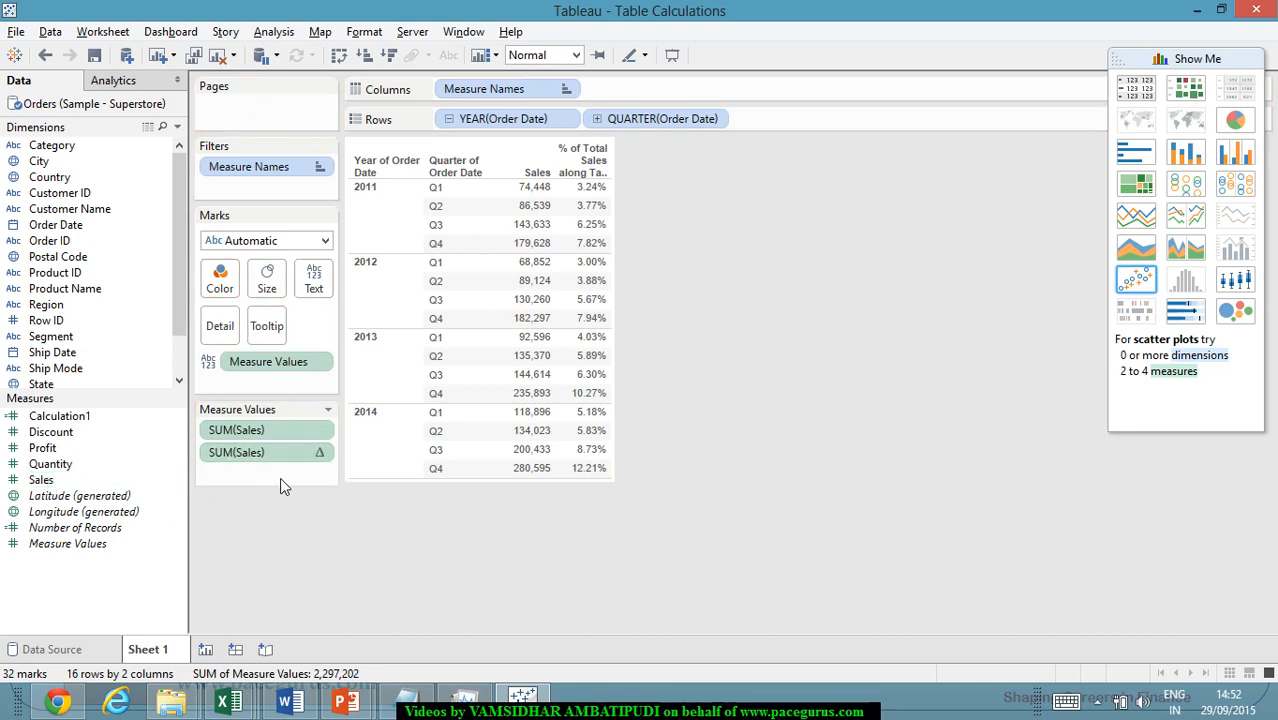
pyautogui.rightClick(305, 484)
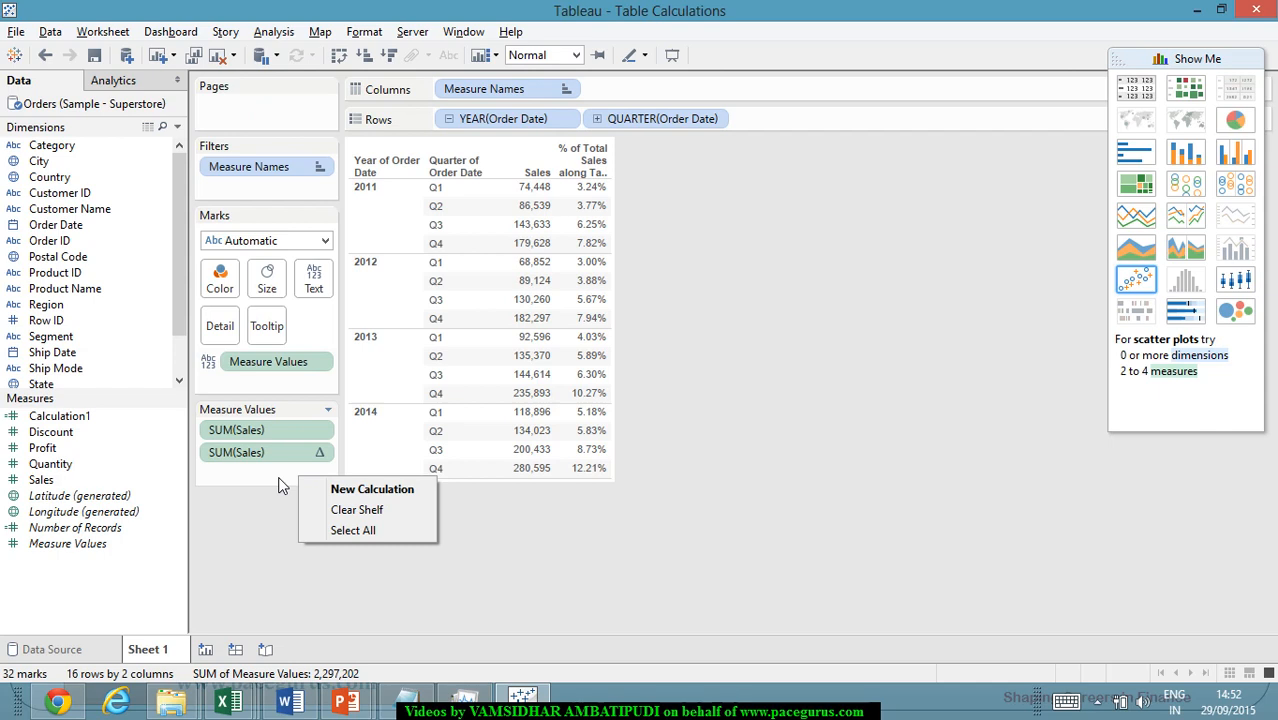
pyautogui.click(357, 489)
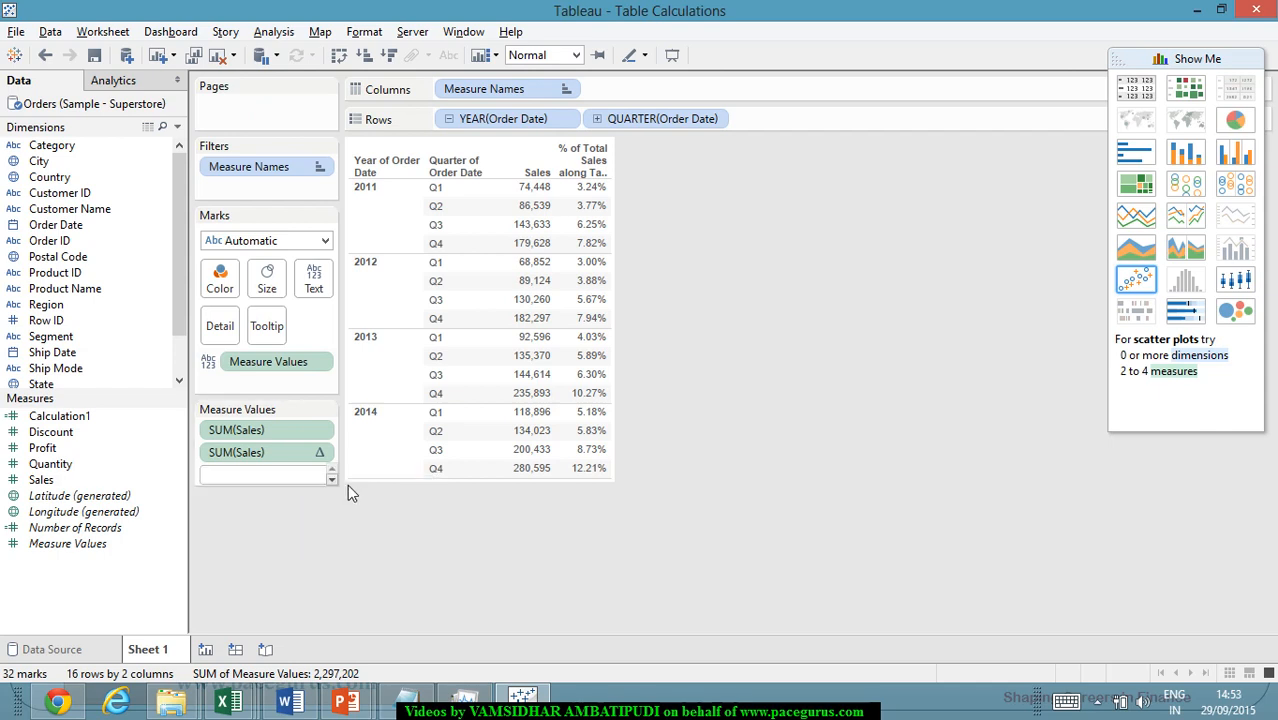
pyautogui.click(357, 493)
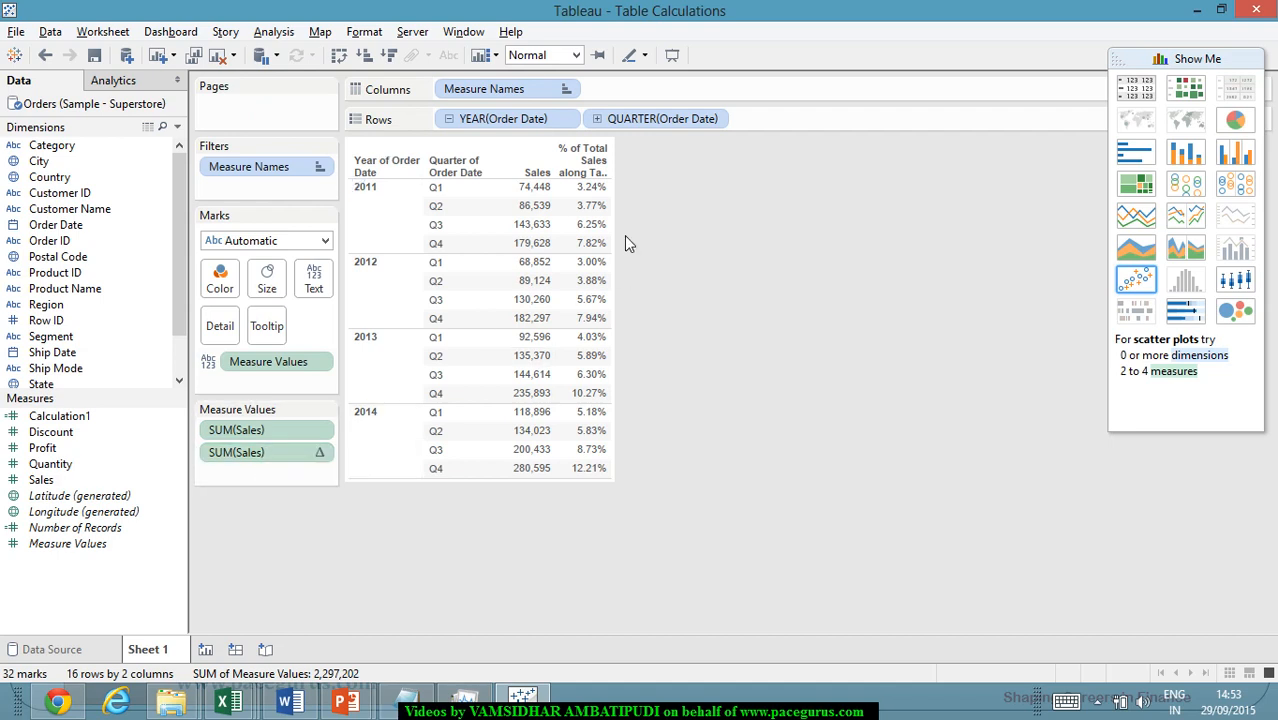
# - Change the second Sales measure's quick table calculation from Percent of Total to Running Total
pyautogui.moveTo(607, 188)
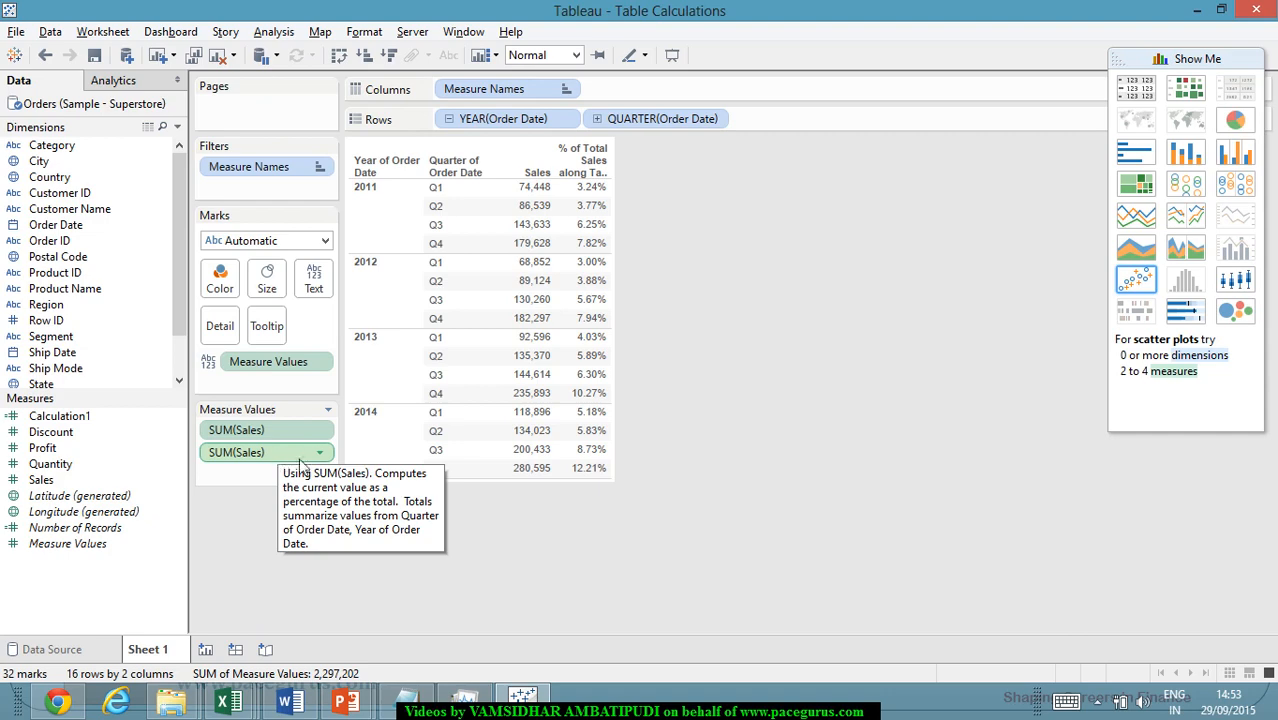
pyautogui.click(320, 453)
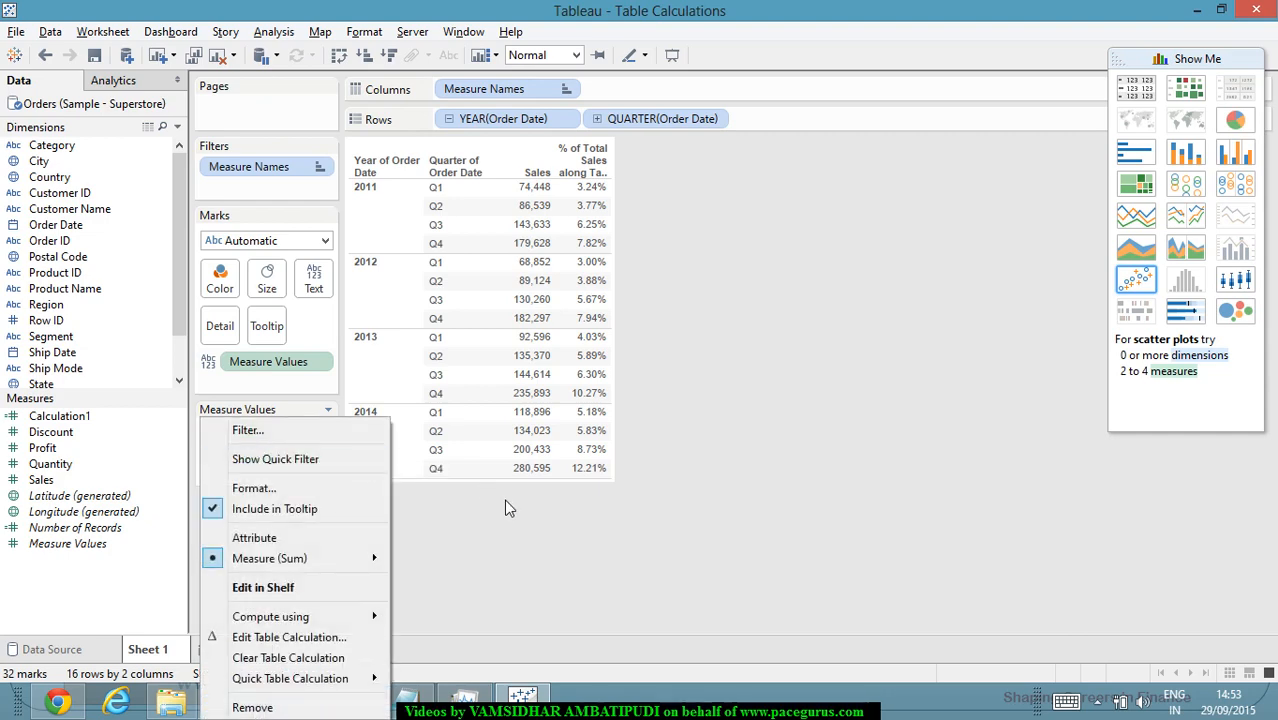
pyautogui.click(485, 502)
pyautogui.click(321, 455)
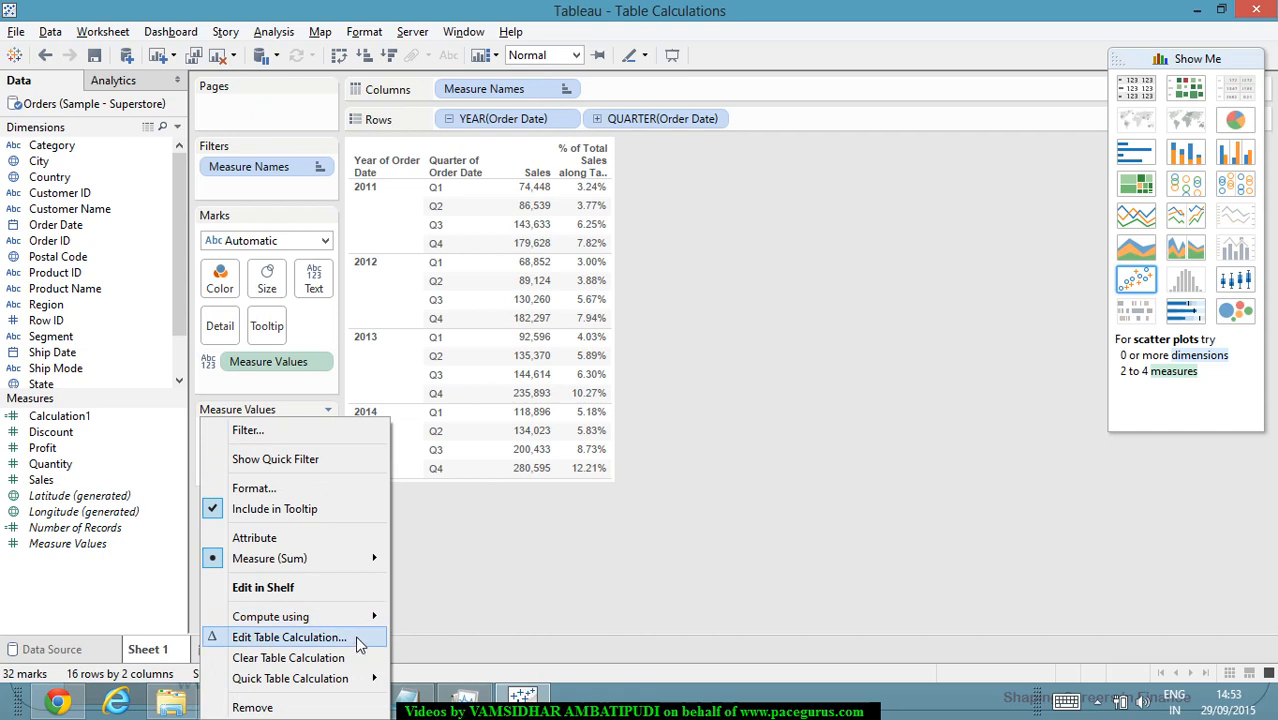
pyautogui.moveTo(368, 680)
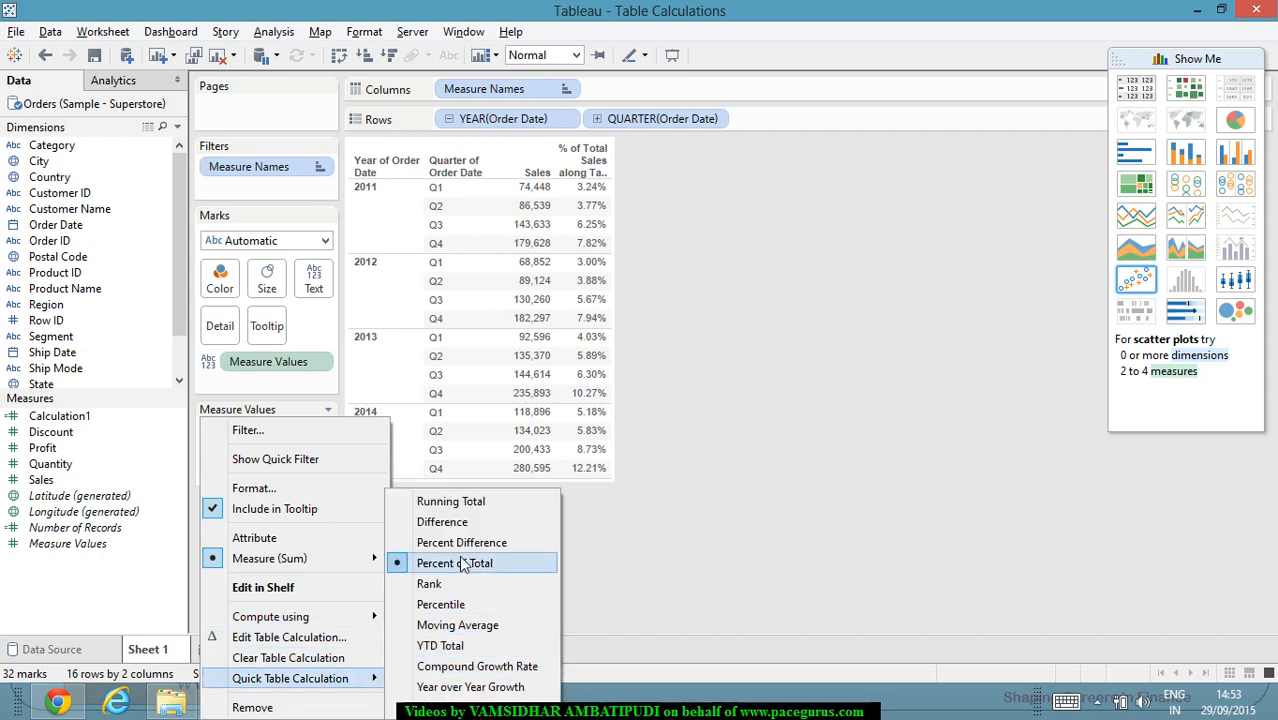
pyautogui.click(465, 501)
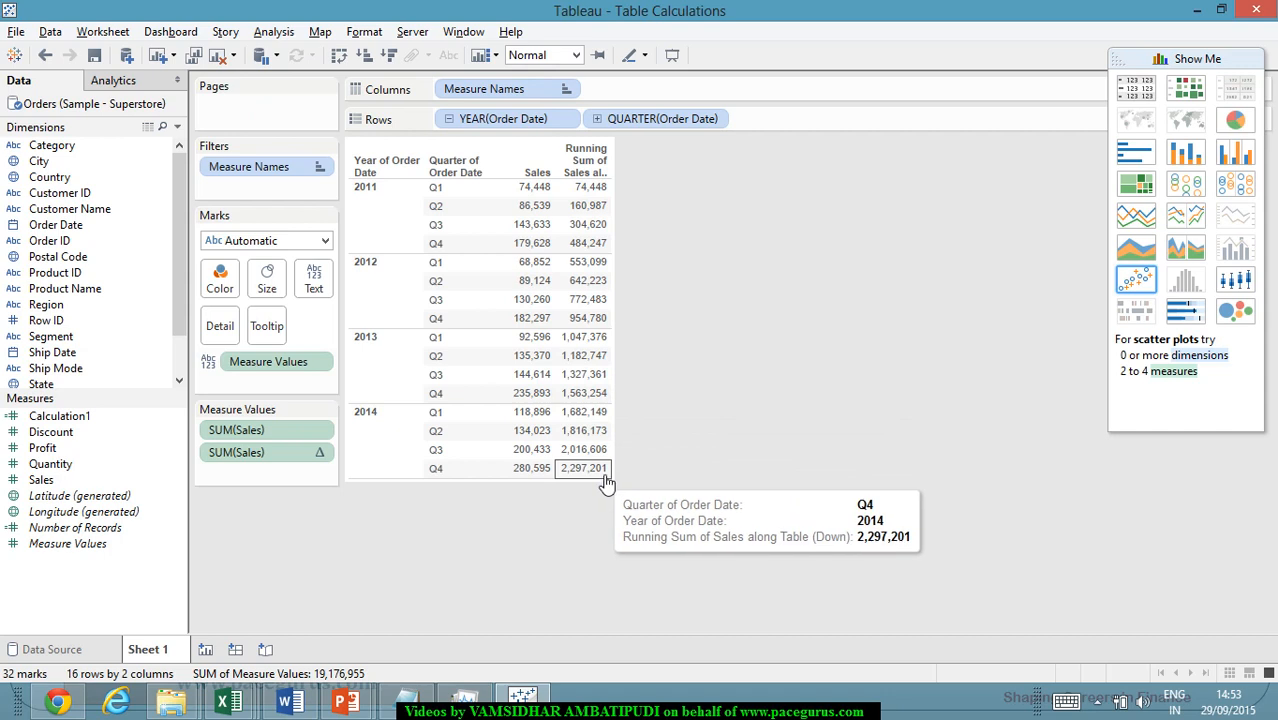
# - Apply the Difference quick table calculation to the second Sales measure and replace it with Percent Difference
pyautogui.click(321, 457)
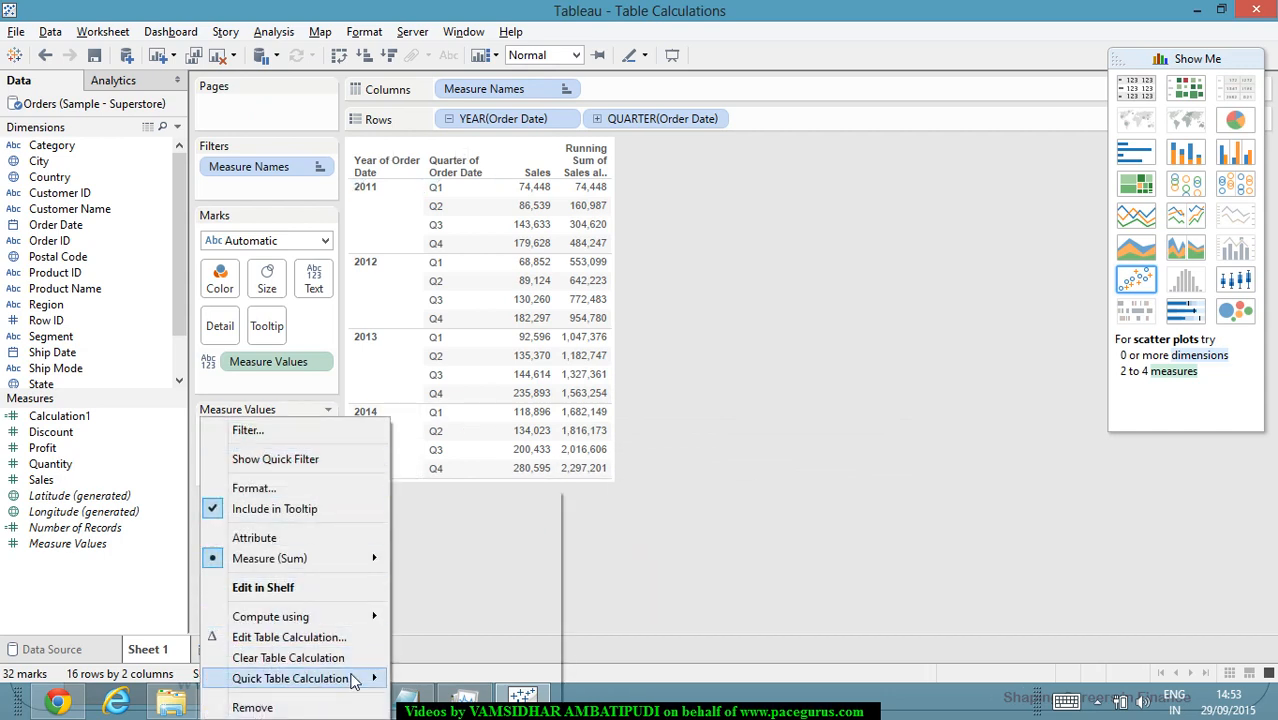
pyautogui.moveTo(356, 679)
pyautogui.click(495, 523)
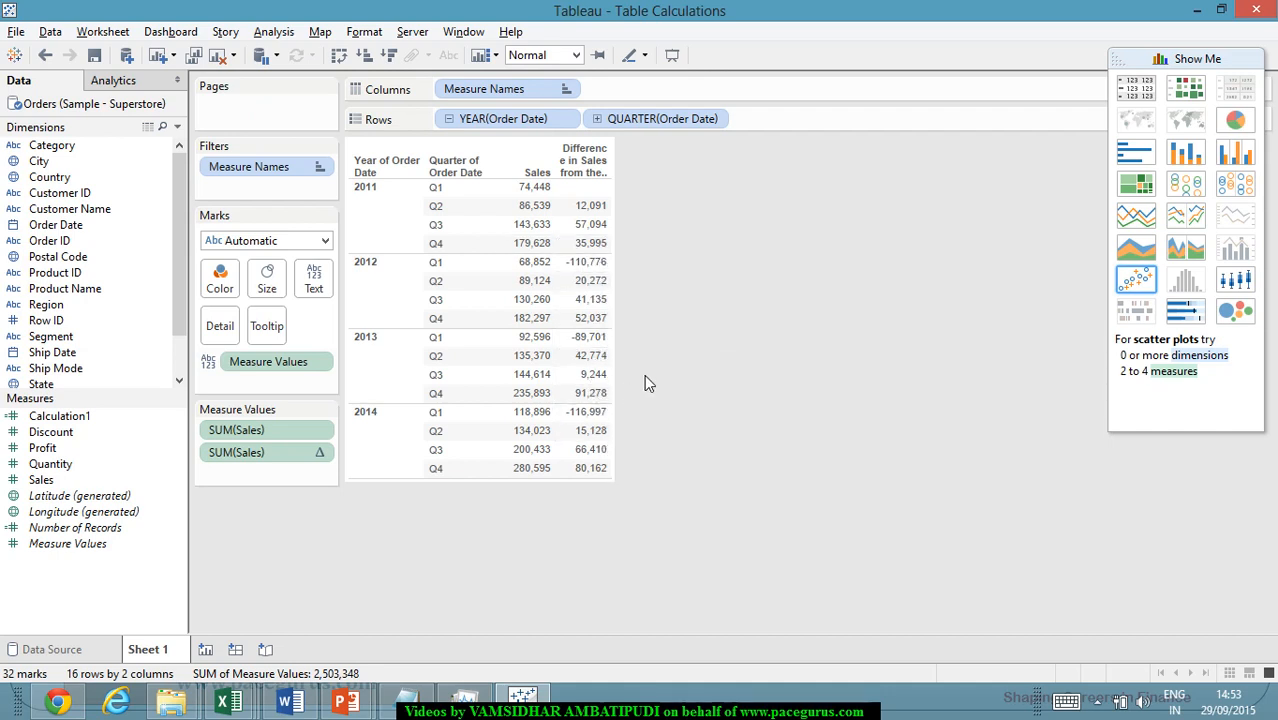
pyautogui.click(320, 456)
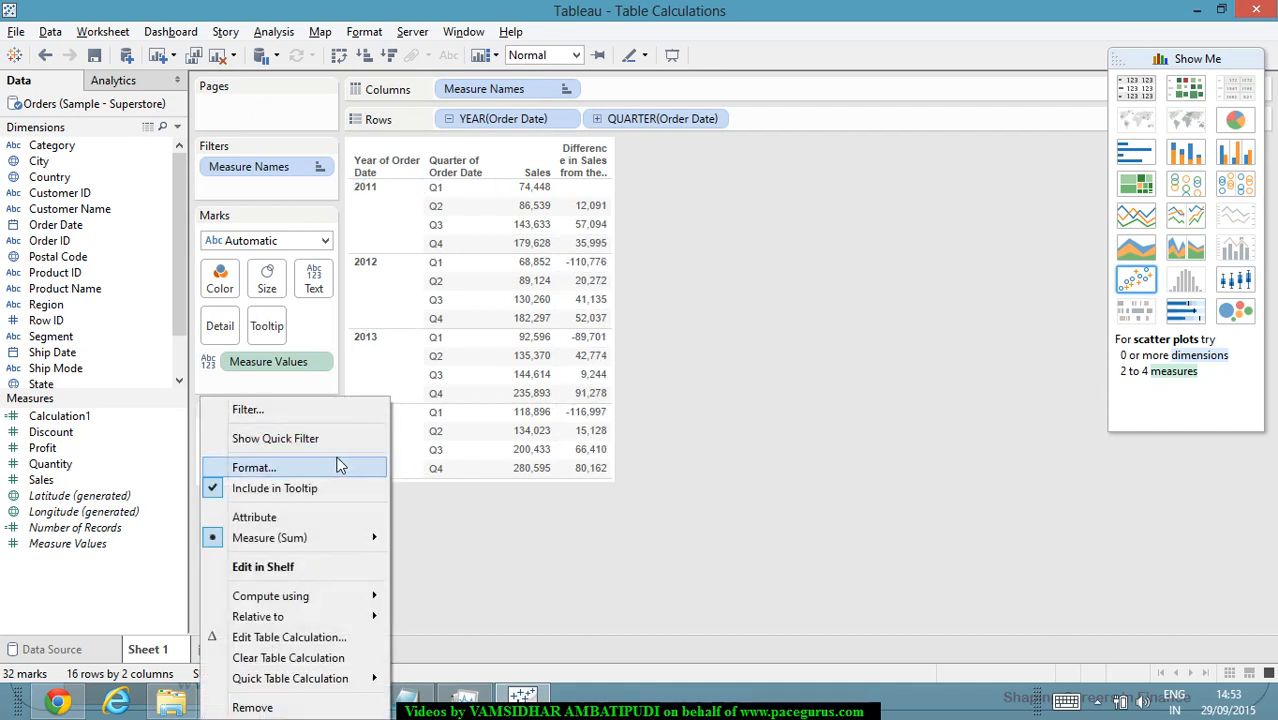
pyautogui.moveTo(370, 678)
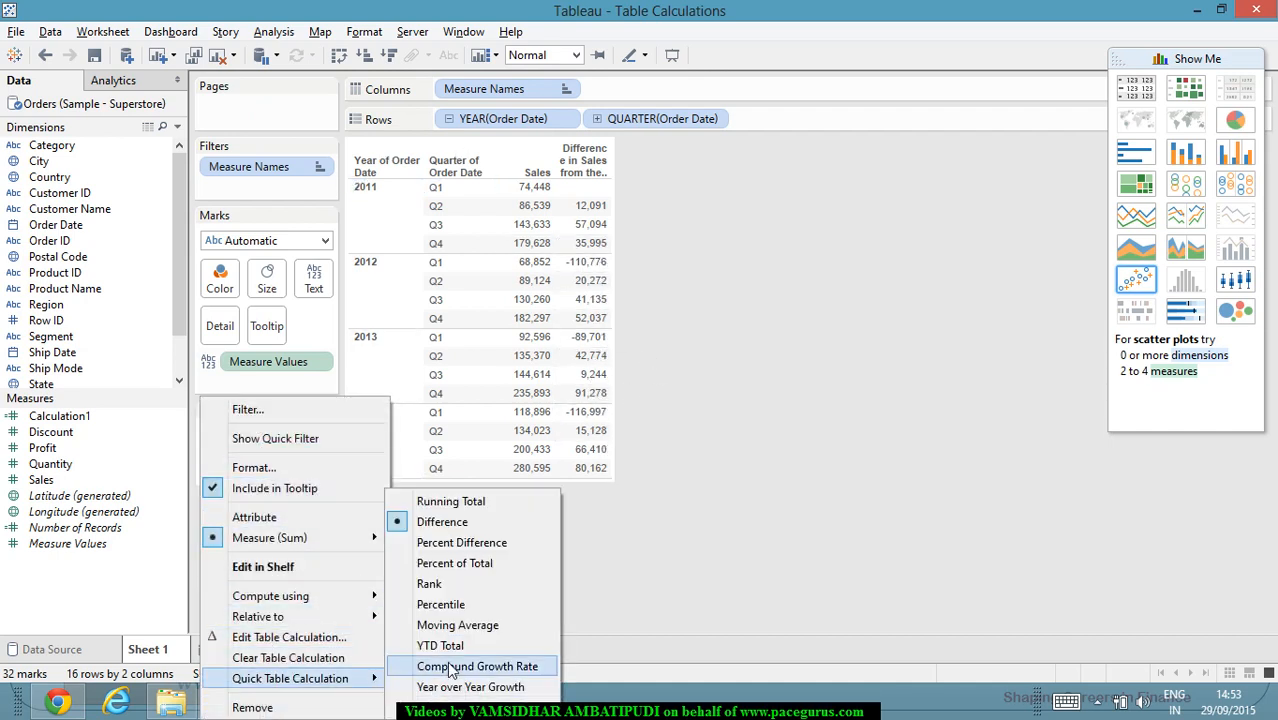
pyautogui.click(488, 542)
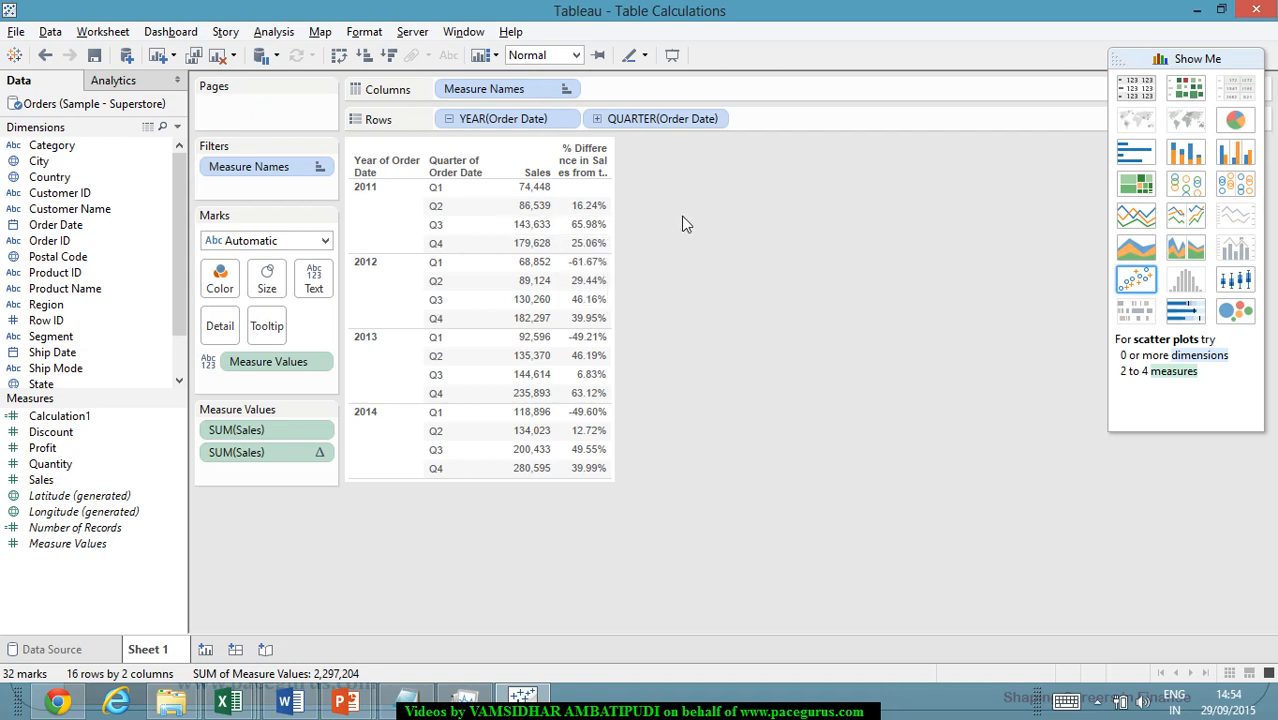
# - Apply the Rank quick table calculation to the second Sales measure and replace it with Percentile
pyautogui.click(327, 455)
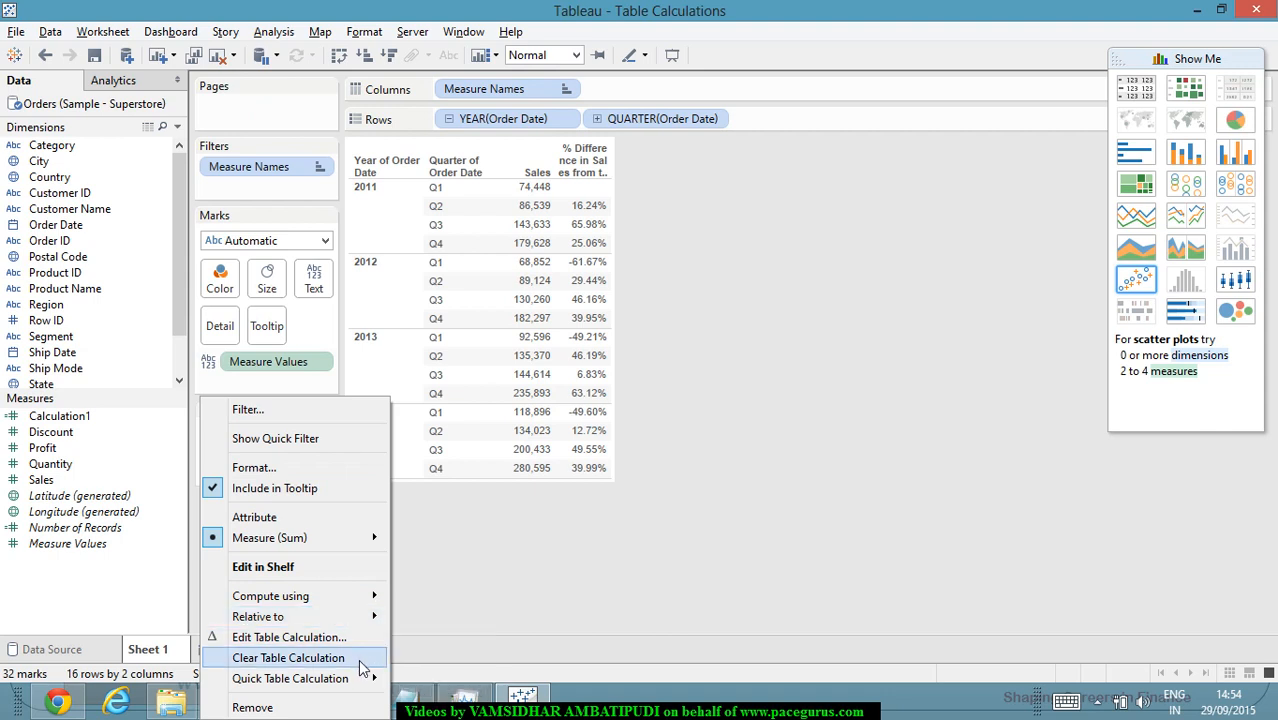
pyautogui.moveTo(372, 686)
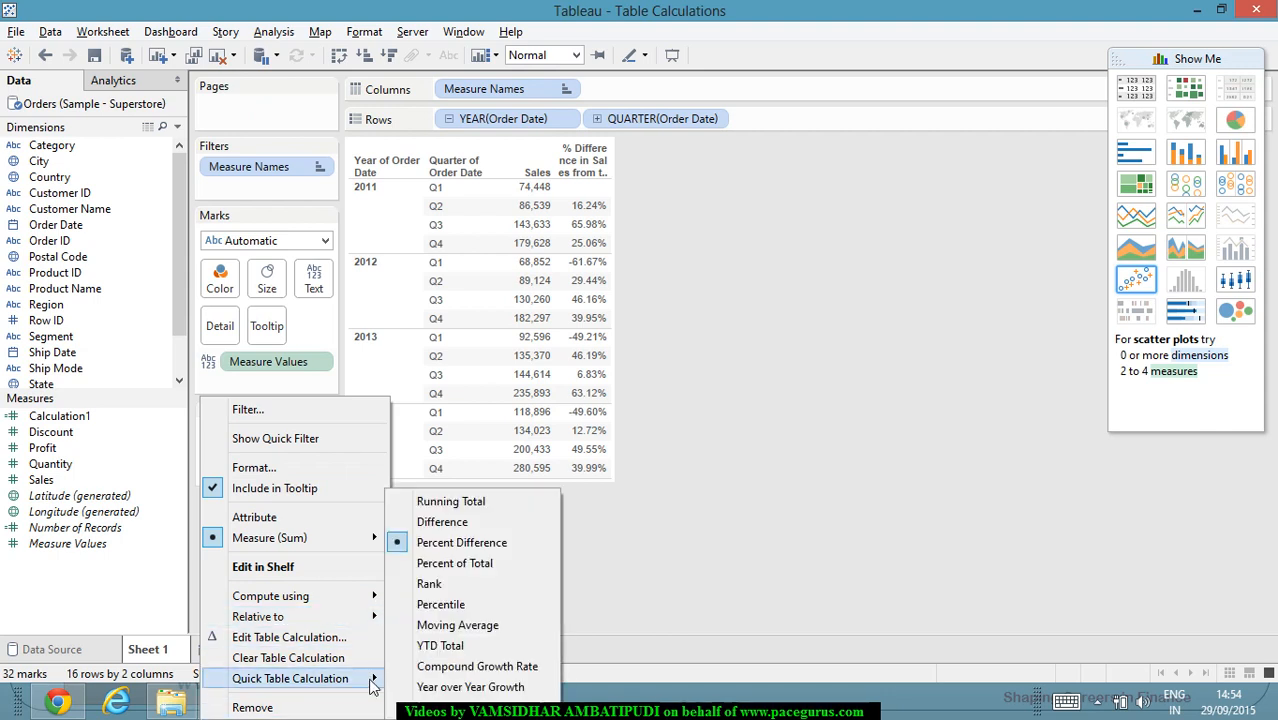
pyautogui.click(473, 578)
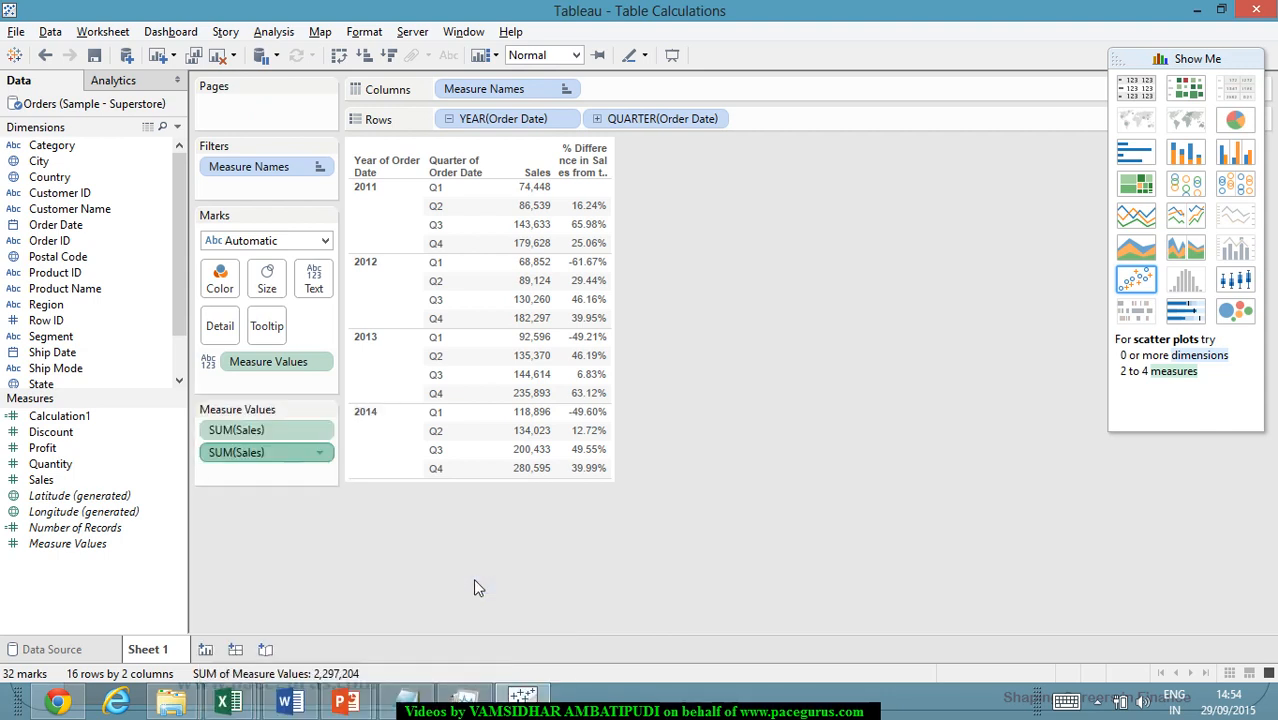
pyautogui.moveTo(607, 488)
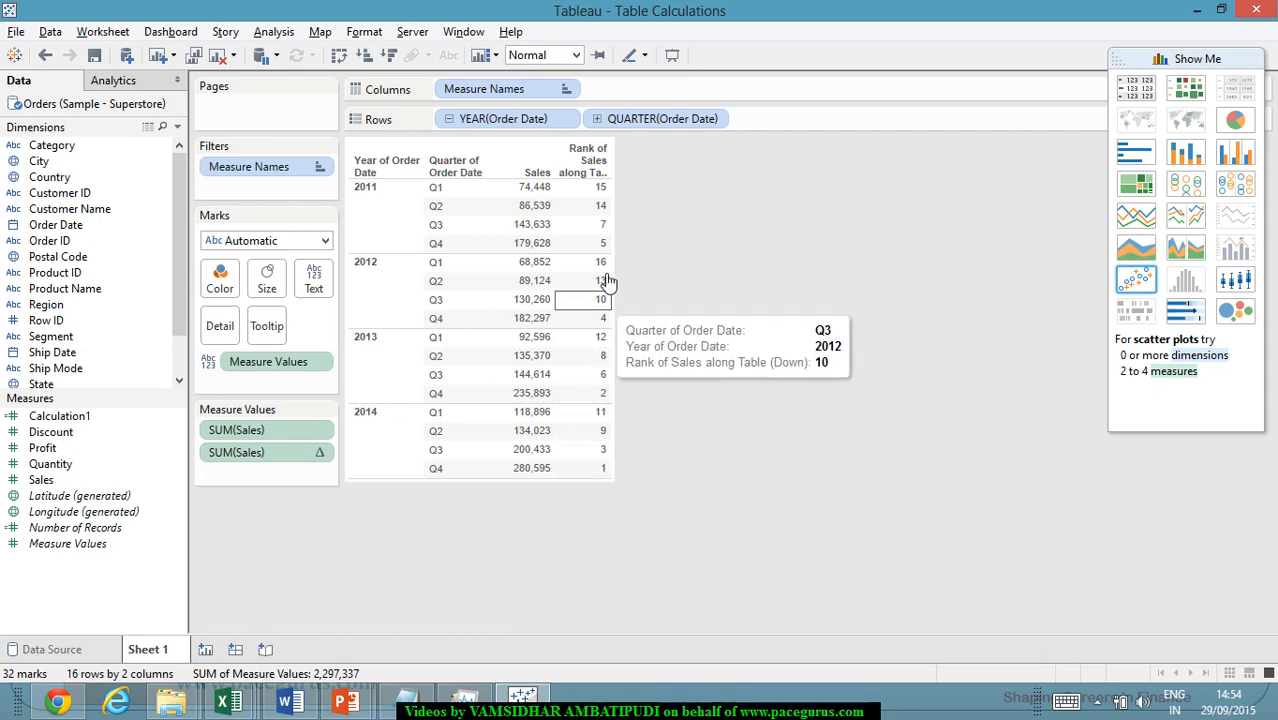
pyautogui.click(320, 452)
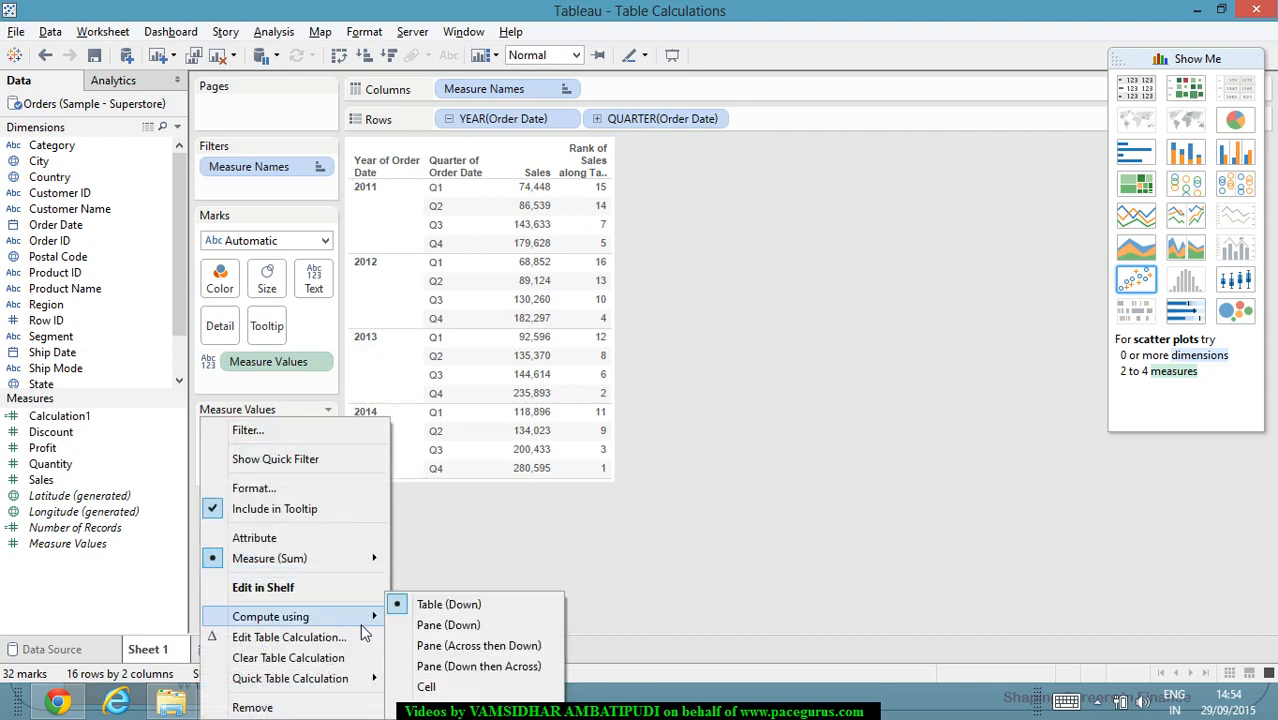
pyautogui.moveTo(369, 679)
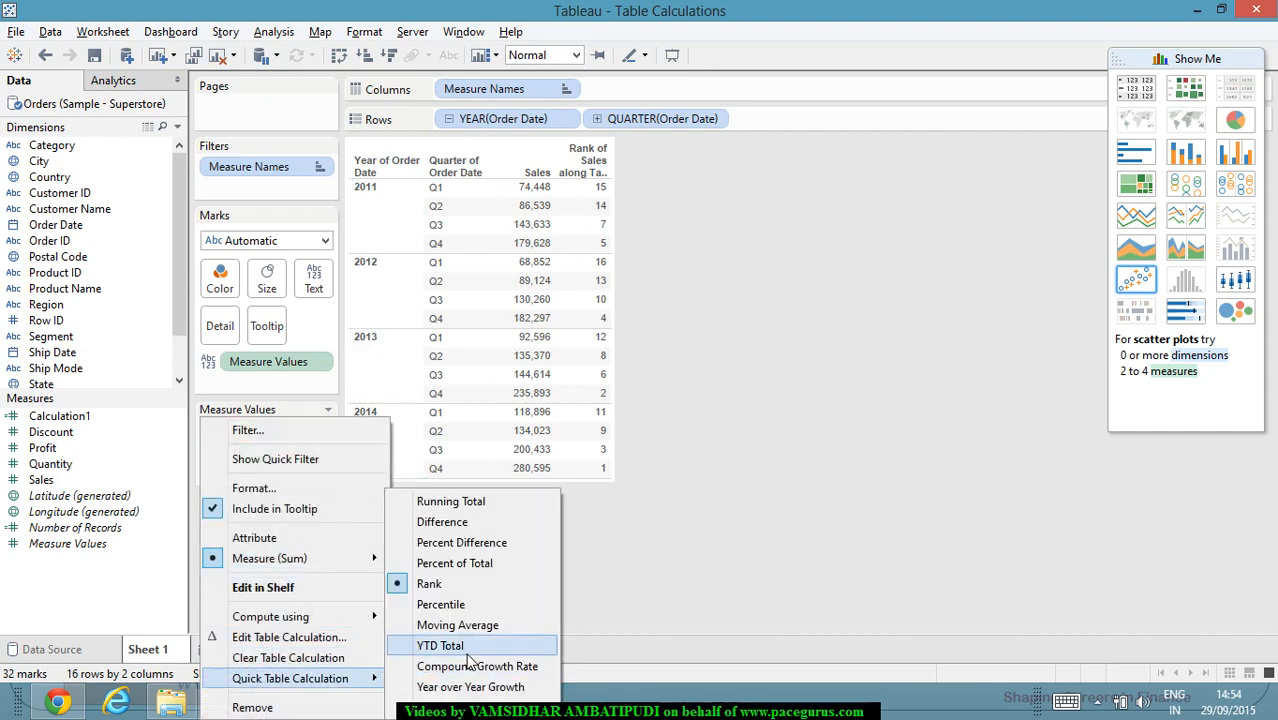
pyautogui.click(503, 605)
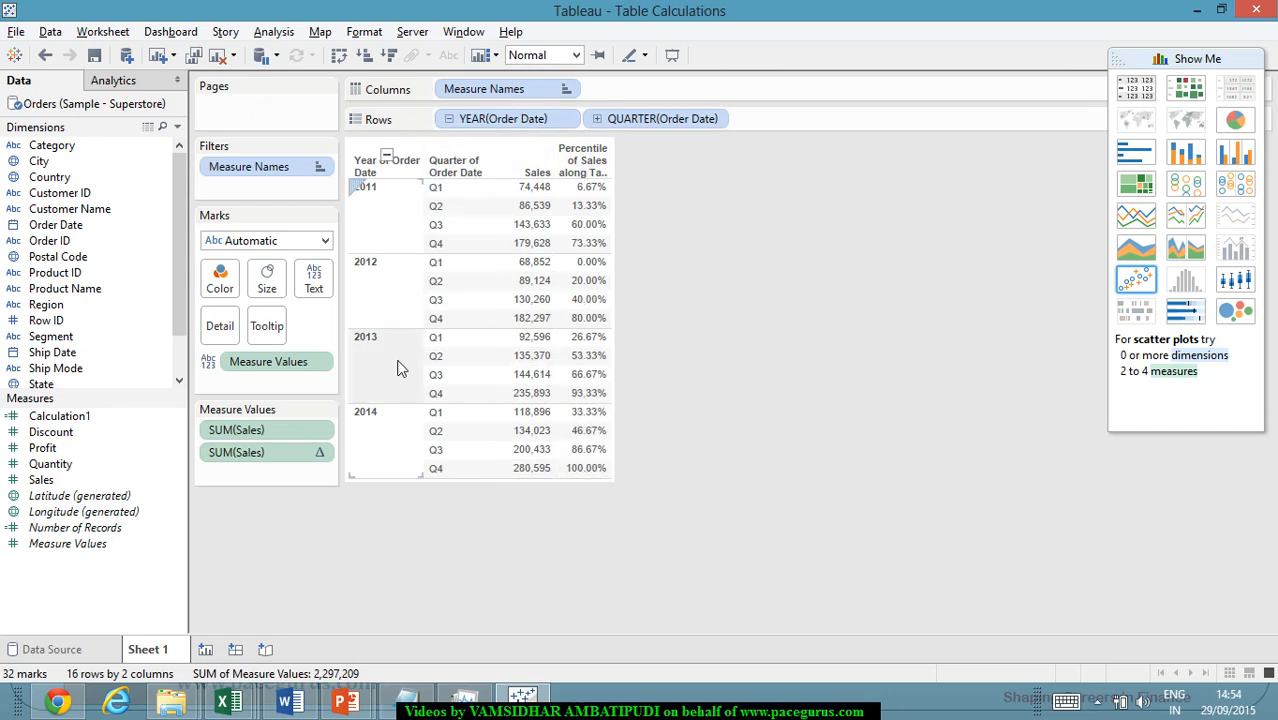
# - Set the second Sales measure's quick table calculation to Moving Average and examine the quarterly averages
pyautogui.click(323, 452)
pyautogui.moveTo(350, 678)
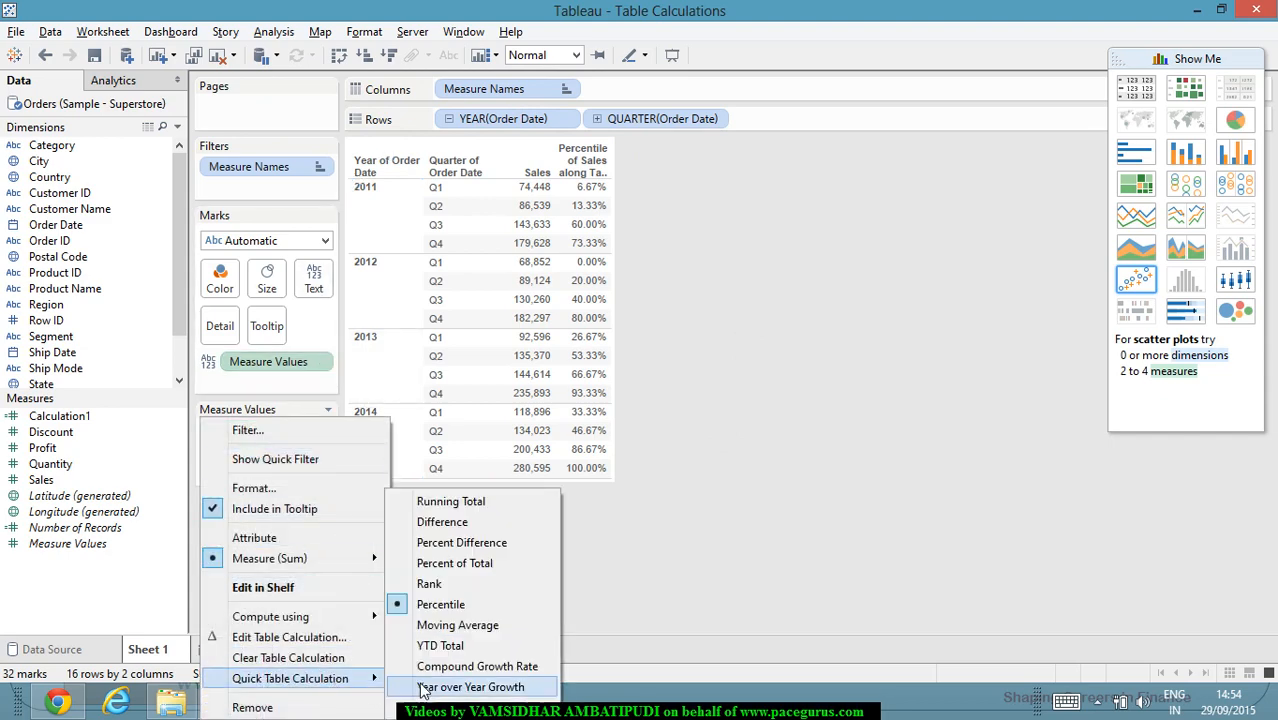
pyautogui.click(458, 625)
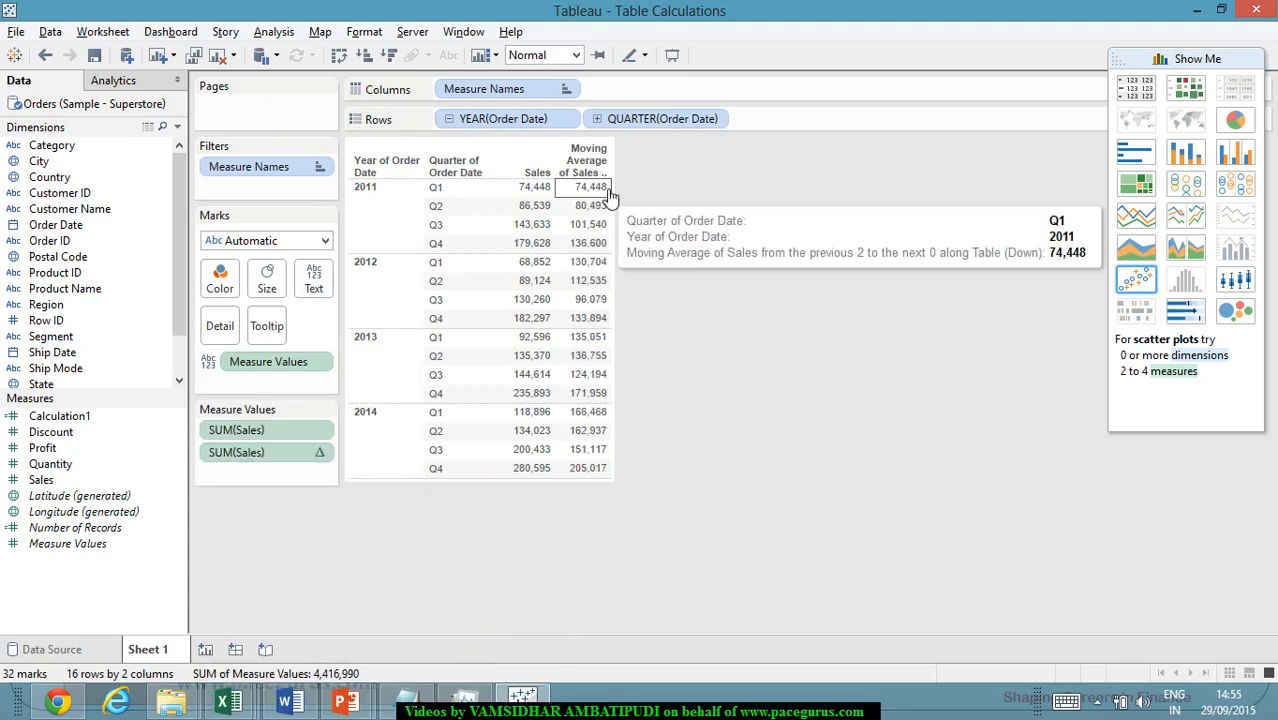
pyautogui.moveTo(547, 199)
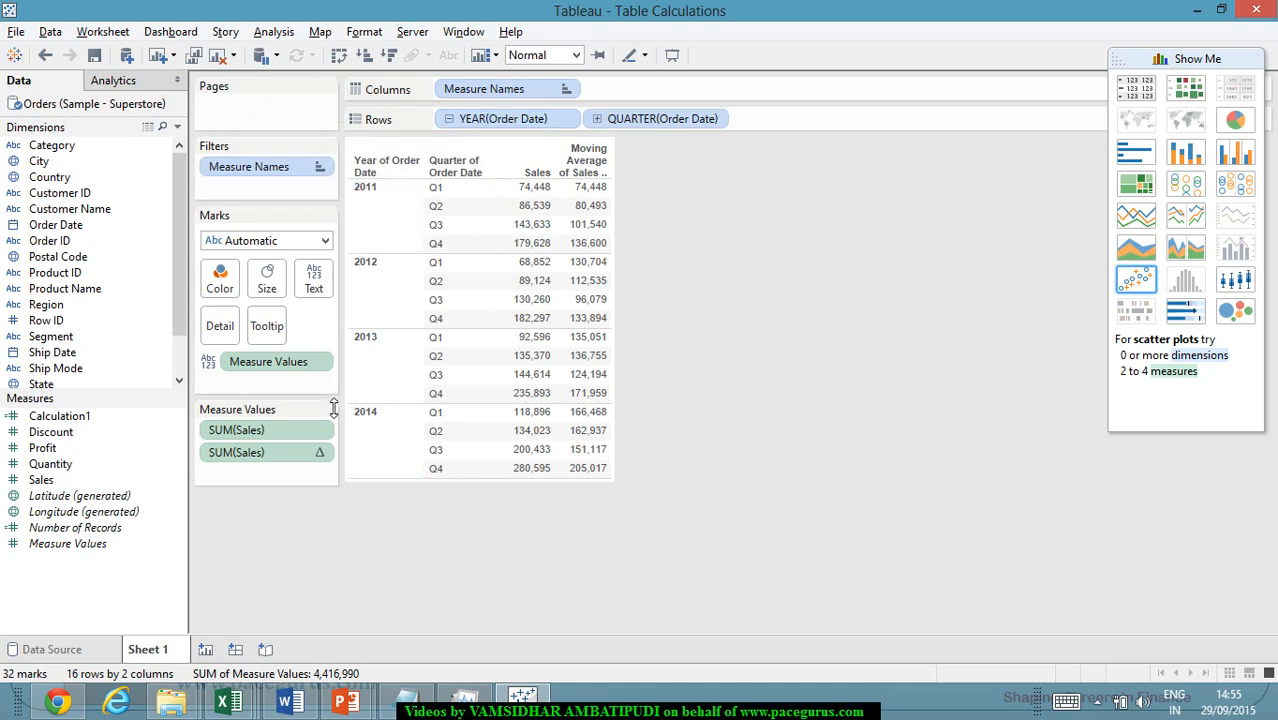
# - Set the second Sales measure's quick table calculation to YTD Total and examine how the sums accumulate within each year
pyautogui.click(321, 454)
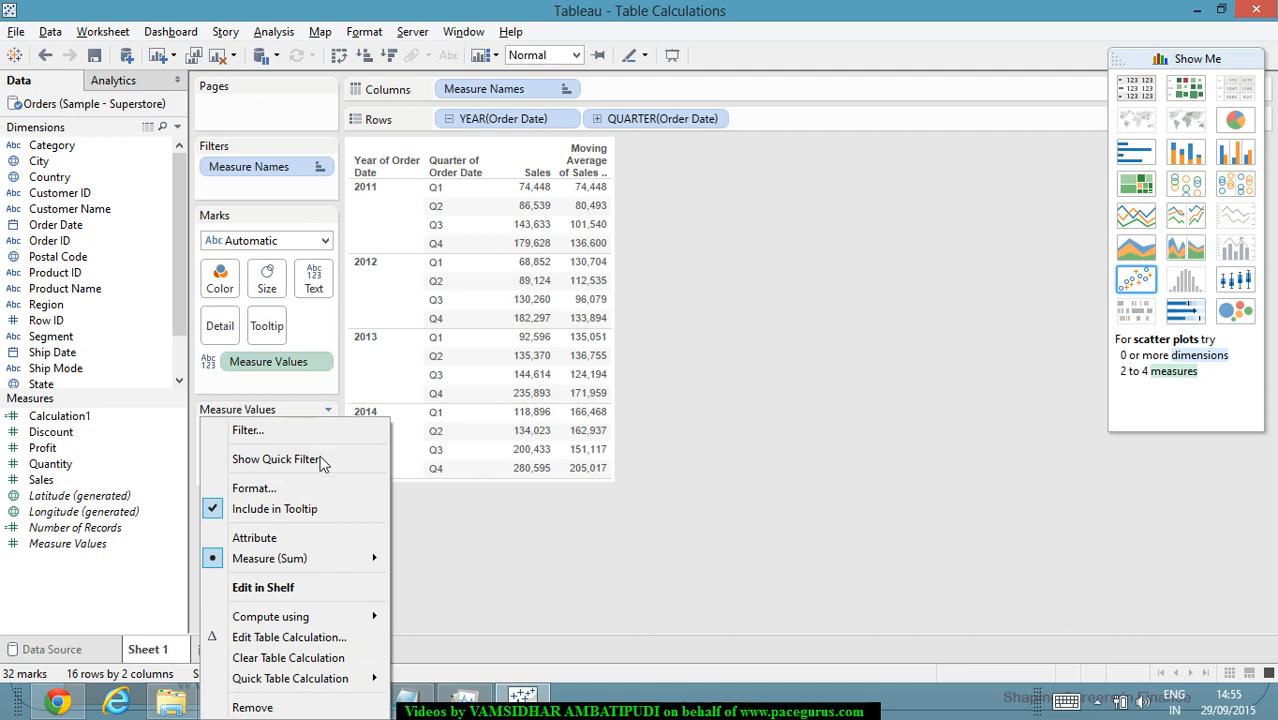
pyautogui.moveTo(347, 681)
pyautogui.click(463, 646)
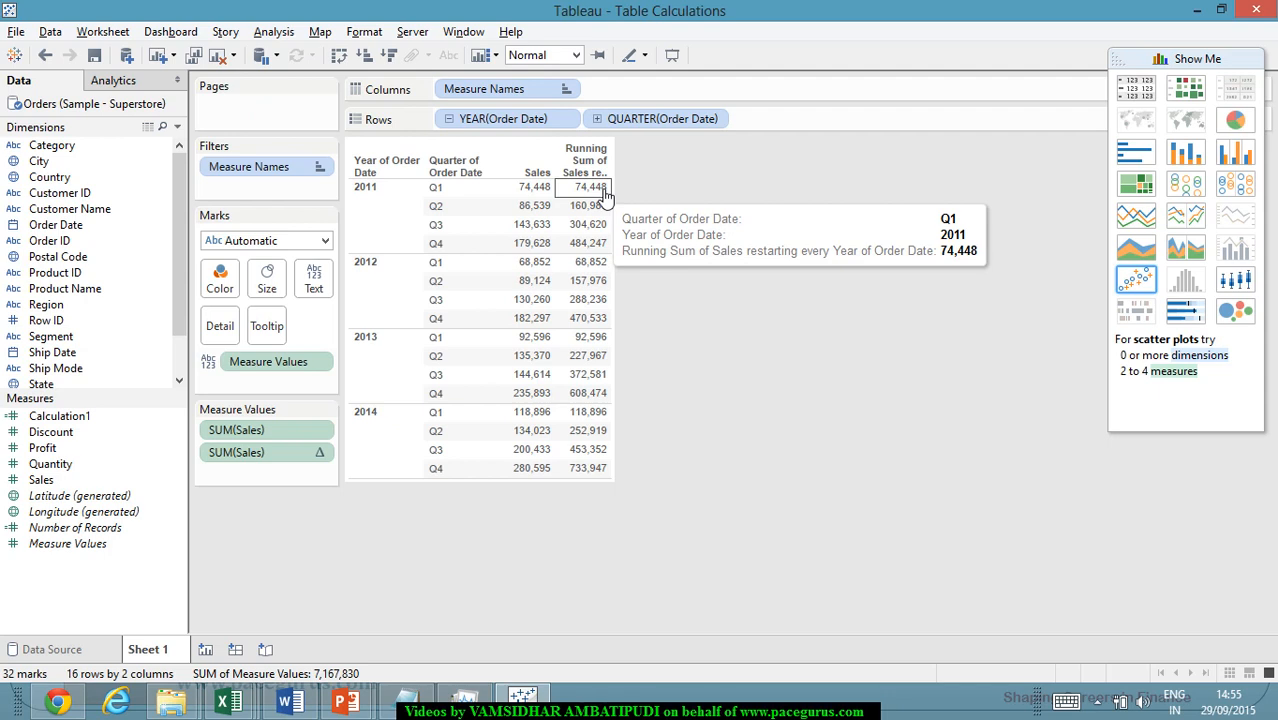
pyautogui.moveTo(601, 246)
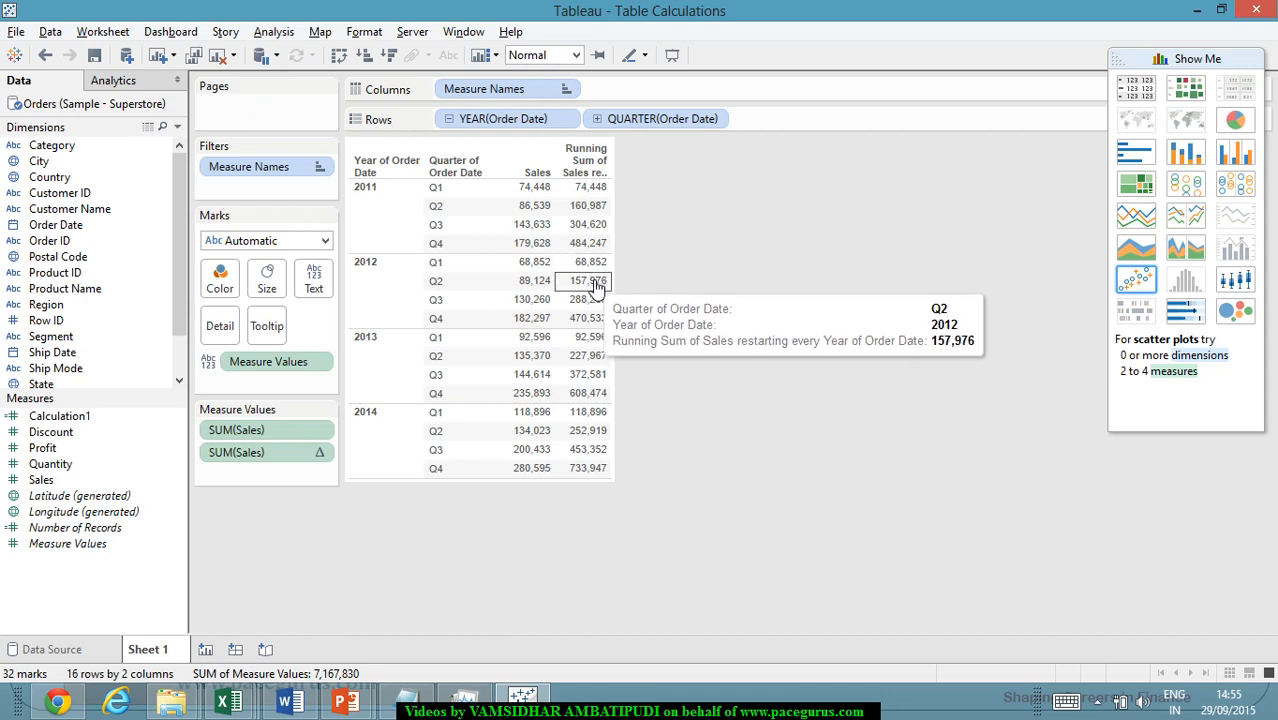
pyautogui.moveTo(601, 302)
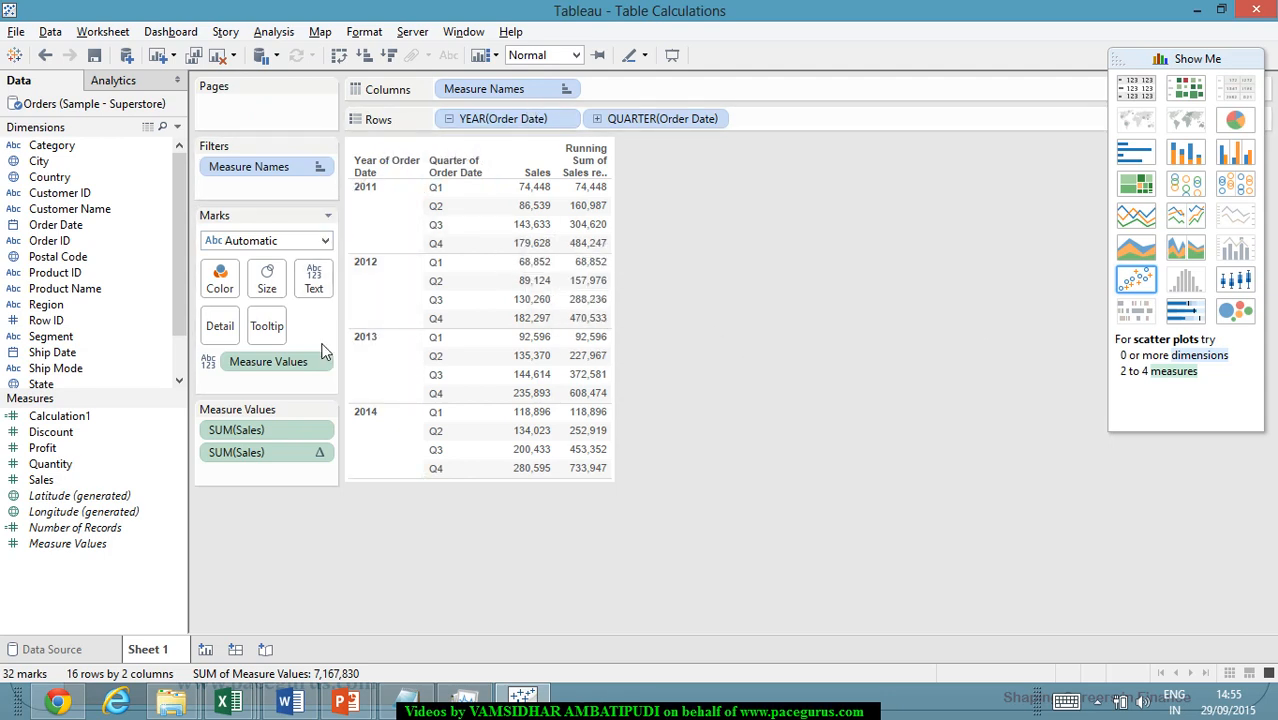
# - Set the second Sales measure's quick table calculation to Compound Growth Rate and examine the quarterly rates against sales
pyautogui.click(320, 452)
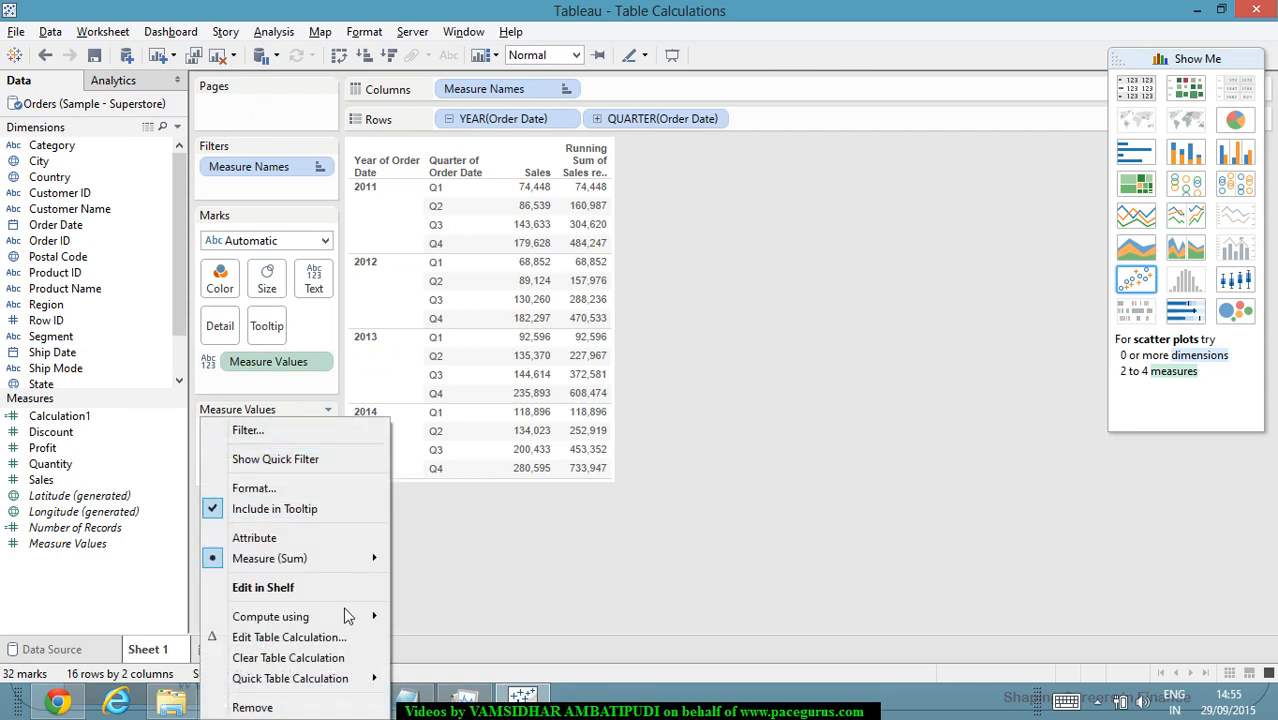
pyautogui.moveTo(324, 680)
pyautogui.click(480, 667)
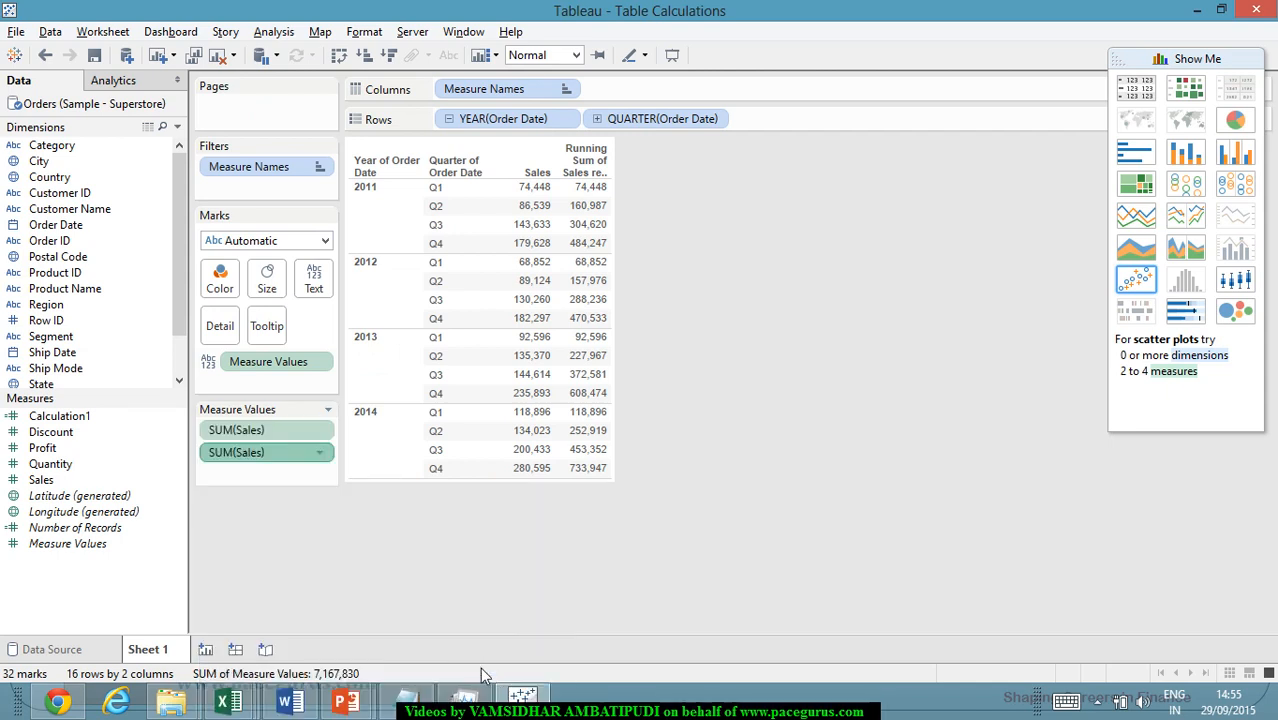
pyautogui.moveTo(600, 217)
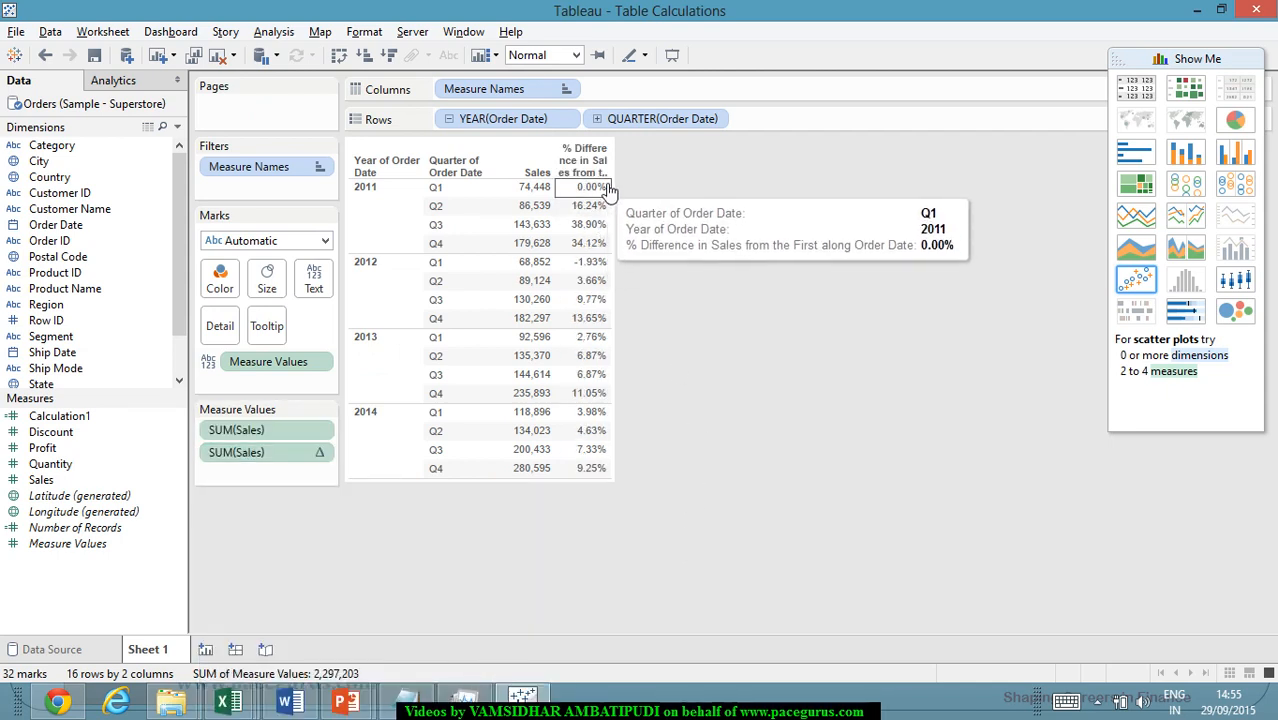
pyautogui.moveTo(546, 201)
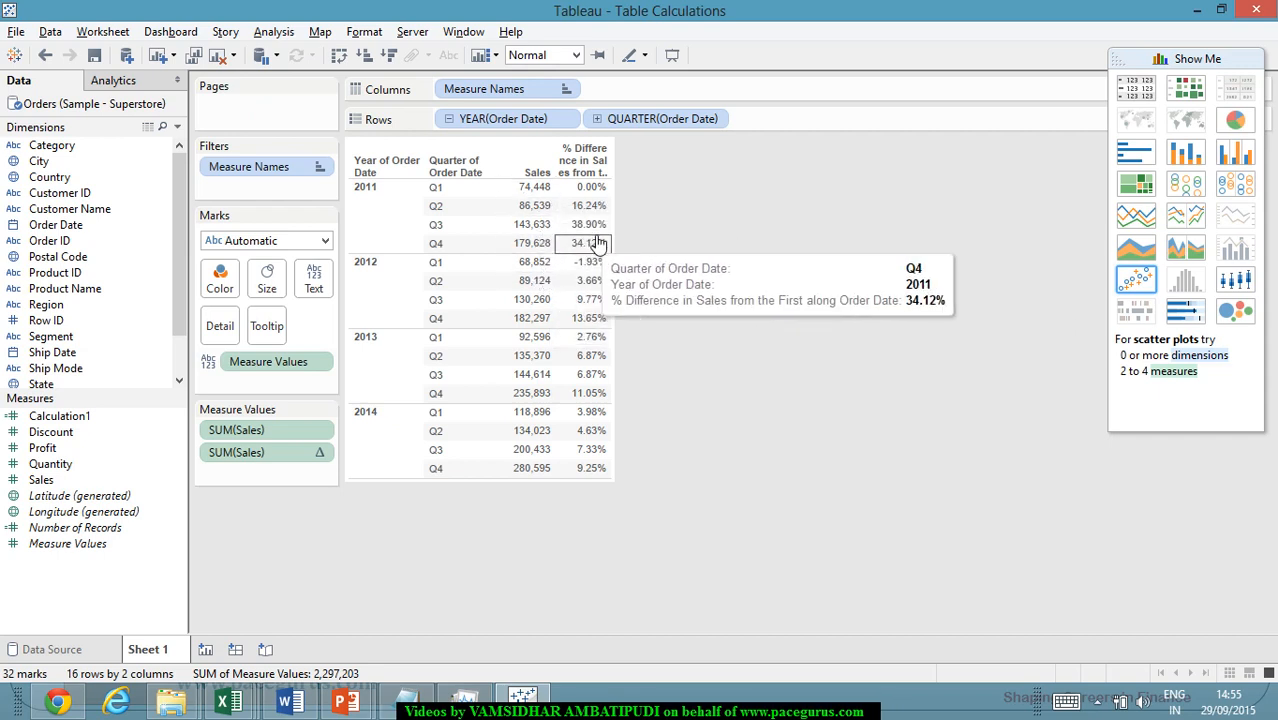
pyautogui.moveTo(588, 273)
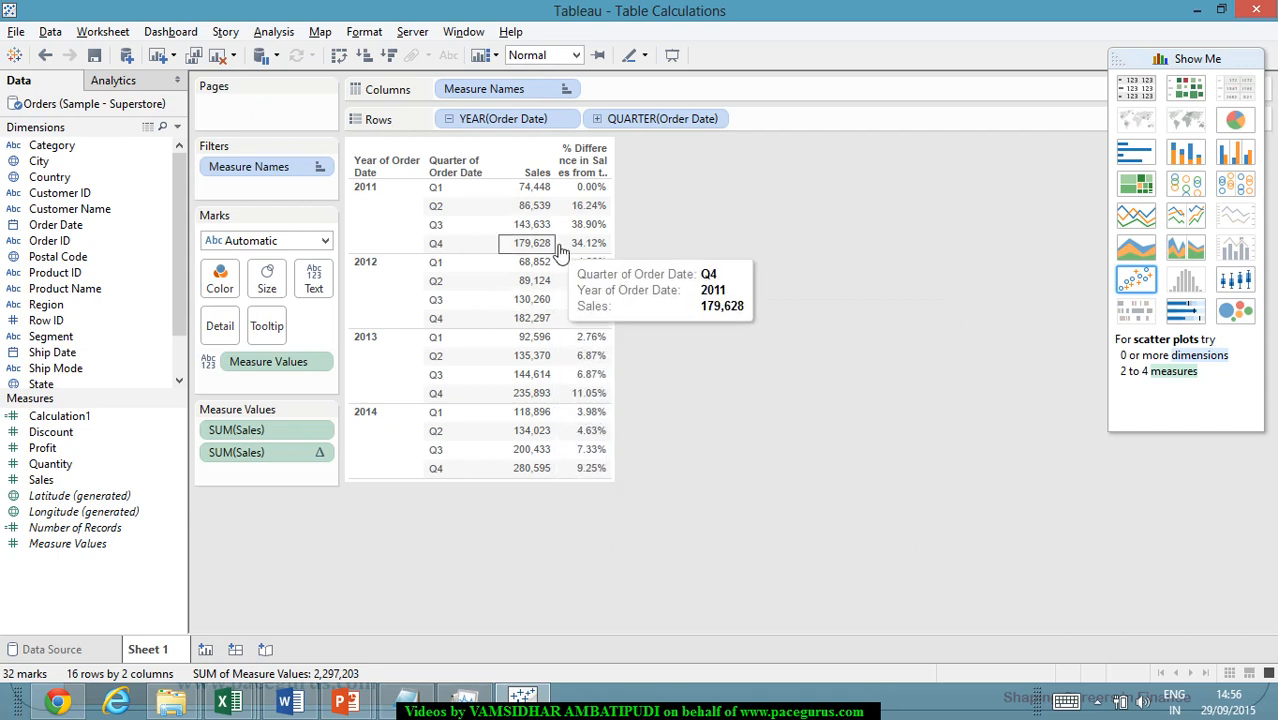
pyautogui.moveTo(561, 236)
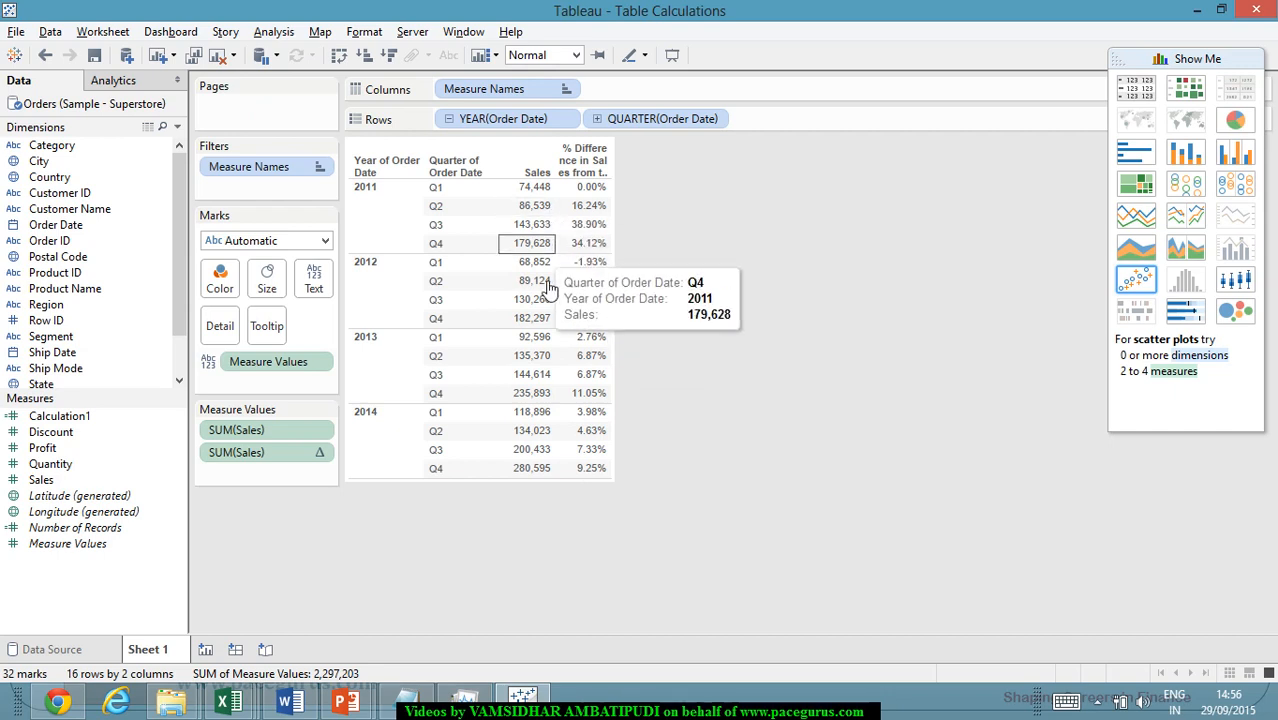
# - Switch to the presentation slide and handwrite "Customization" with an arrow to an underlined "Scope & Direction", plus "Rel" below
pyautogui.moveTo(557, 338)
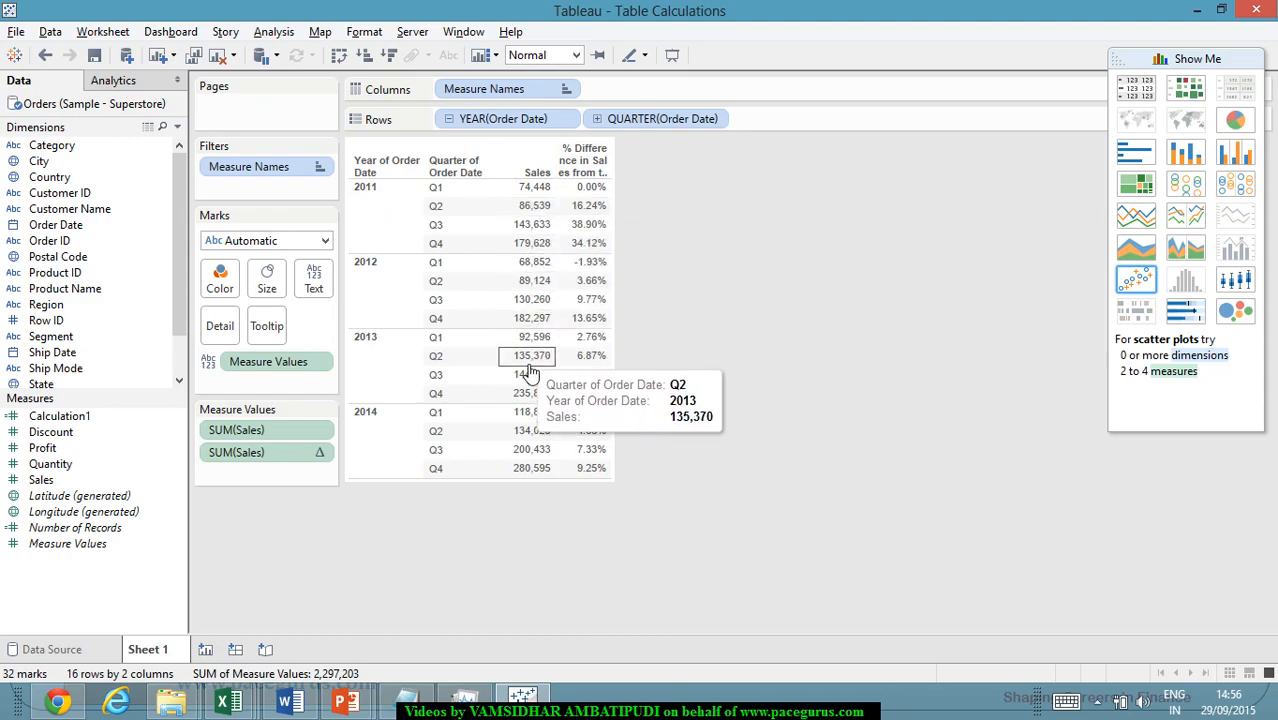
pyautogui.hotkey('alt', 'Tab')
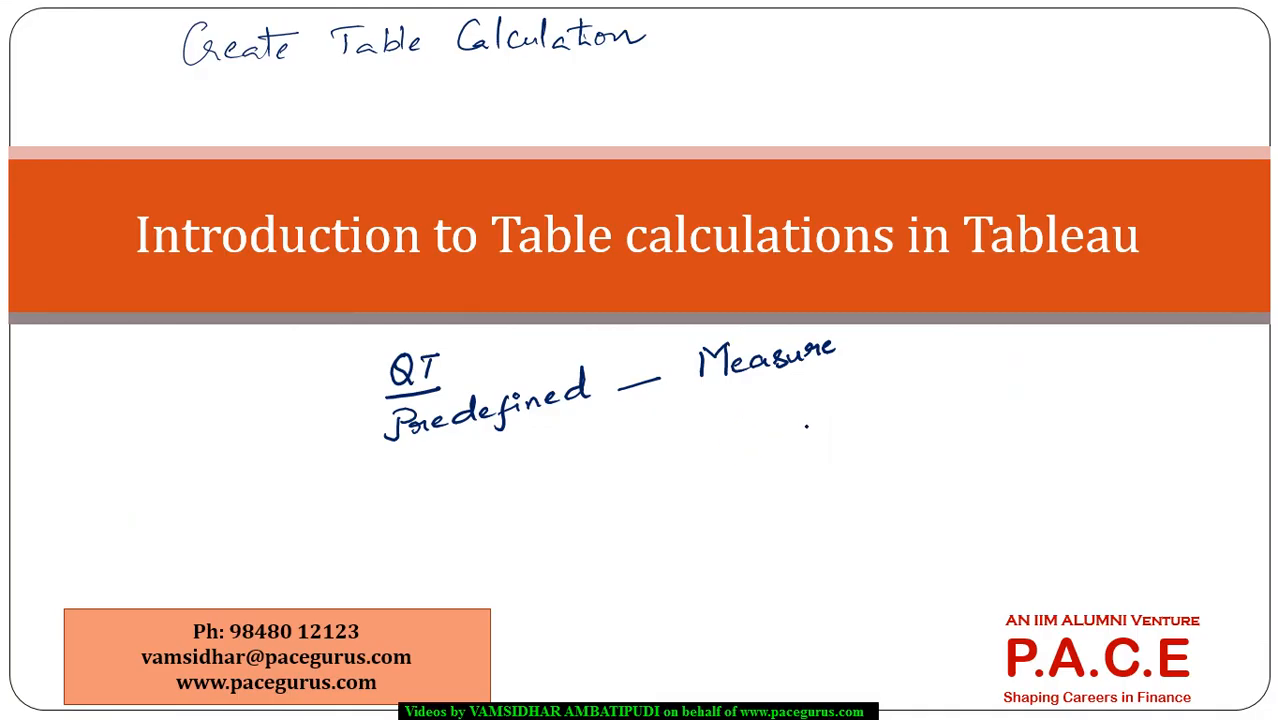
pyautogui.hotkey('alt', 'Tab')
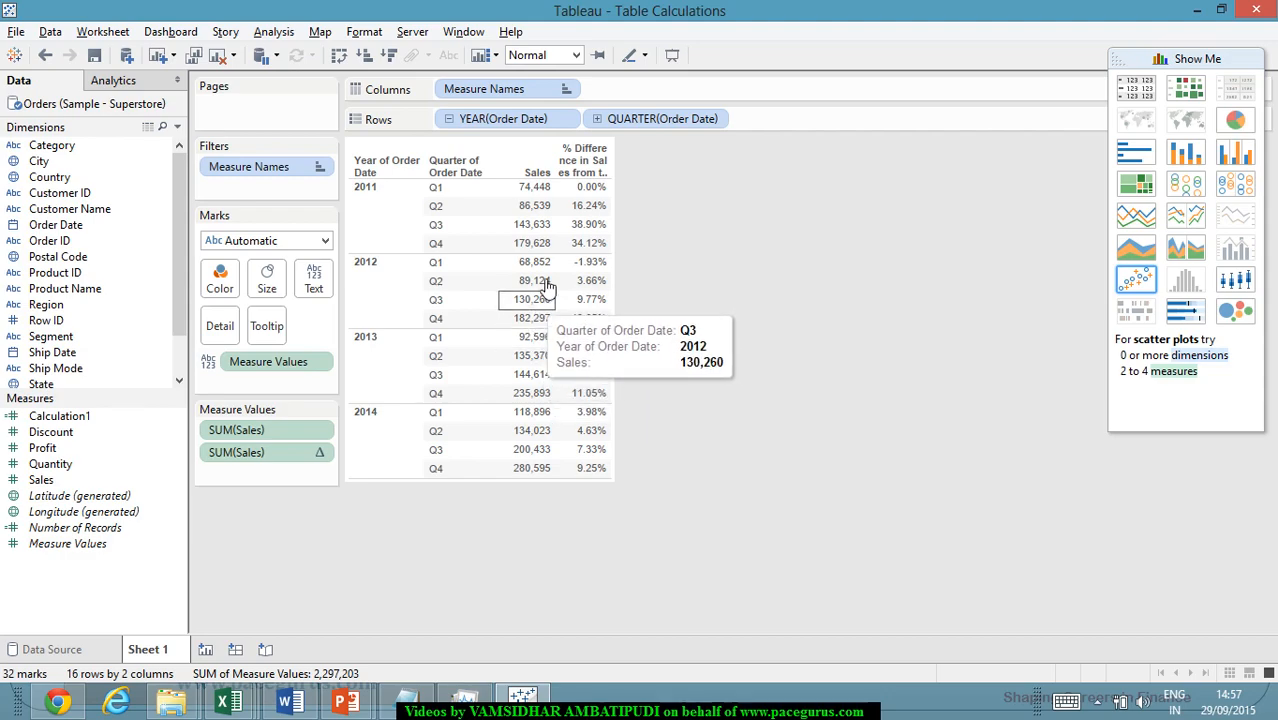
pyautogui.hotkey('alt', 'Tab')
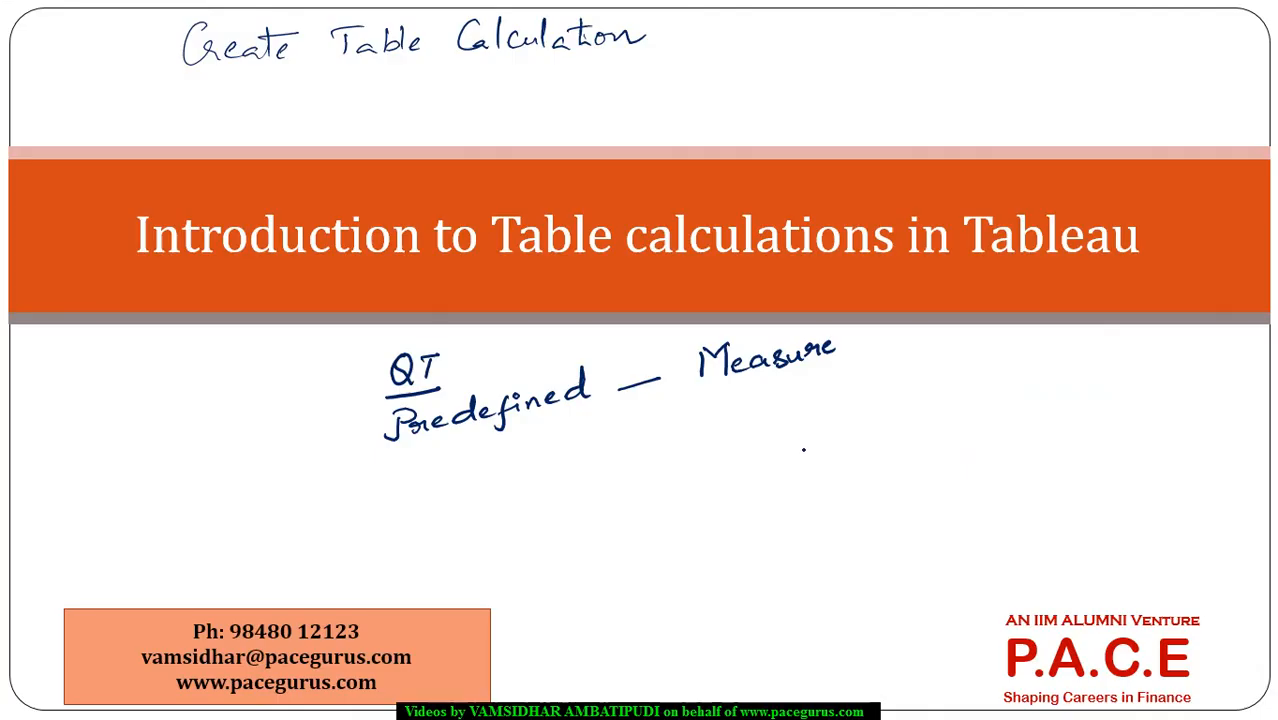
pyautogui.moveTo(810, 428)
pyautogui.mouseDown()
pyautogui.moveTo(801, 452)
pyautogui.moveTo(862, 423)
pyautogui.mouseUp()
pyautogui.moveTo(866, 424); pyautogui.dragTo(997, 390)
pyautogui.moveTo(874, 448)
pyautogui.mouseDown()
pyautogui.moveTo(914, 472)
pyautogui.moveTo(984, 438)
pyautogui.moveTo(996, 462)
pyautogui.mouseUp()
pyautogui.moveTo(998, 428); pyautogui.dragTo(1000, 440)
pyautogui.moveTo(1015, 426); pyautogui.dragTo(1092, 410)
pyautogui.moveTo(1090, 390); pyautogui.dragTo(1104, 408)
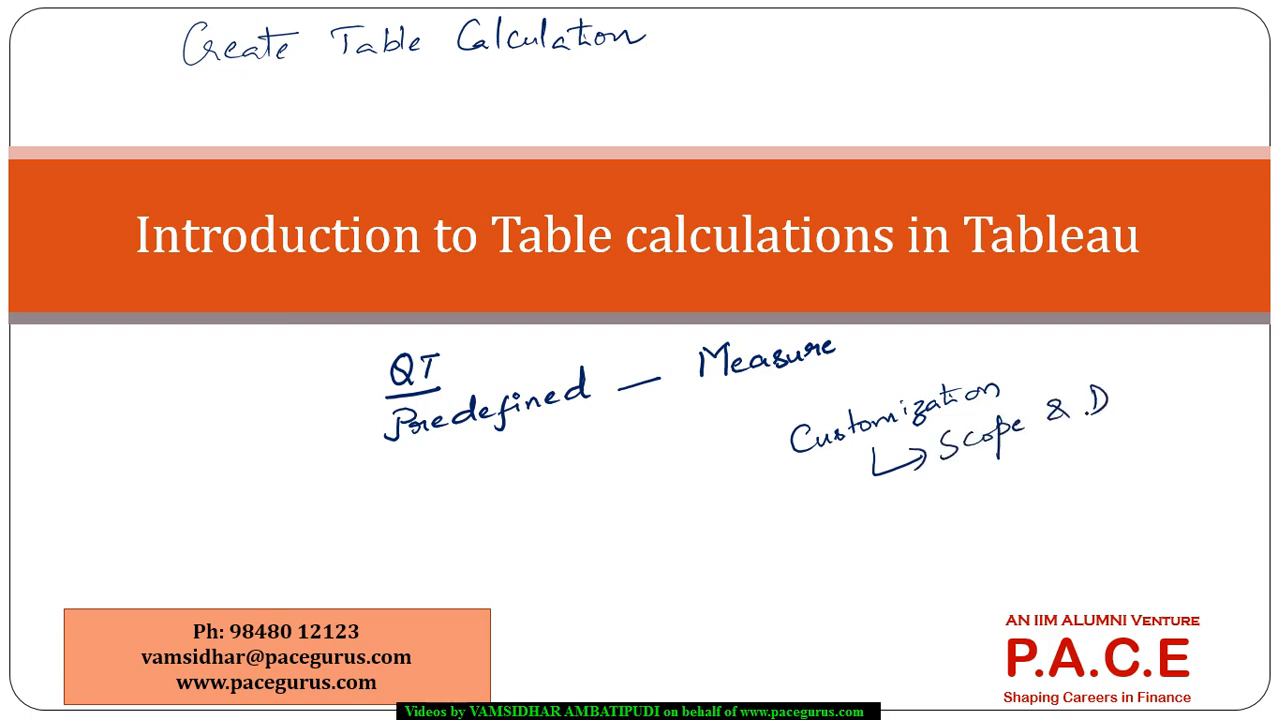
pyautogui.hotkey('alt', 'Tab')
pyautogui.hotkey('alt', 'Tab')
pyautogui.moveTo(1130, 390); pyautogui.dragTo(1158, 388)
pyautogui.moveTo(1172, 352)
pyautogui.mouseDown()
pyautogui.moveTo(1180, 386)
pyautogui.moveTo(1192, 366)
pyautogui.moveTo(1234, 352)
pyautogui.mouseUp()
pyautogui.moveTo(1024, 448); pyautogui.dragTo(1216, 395)
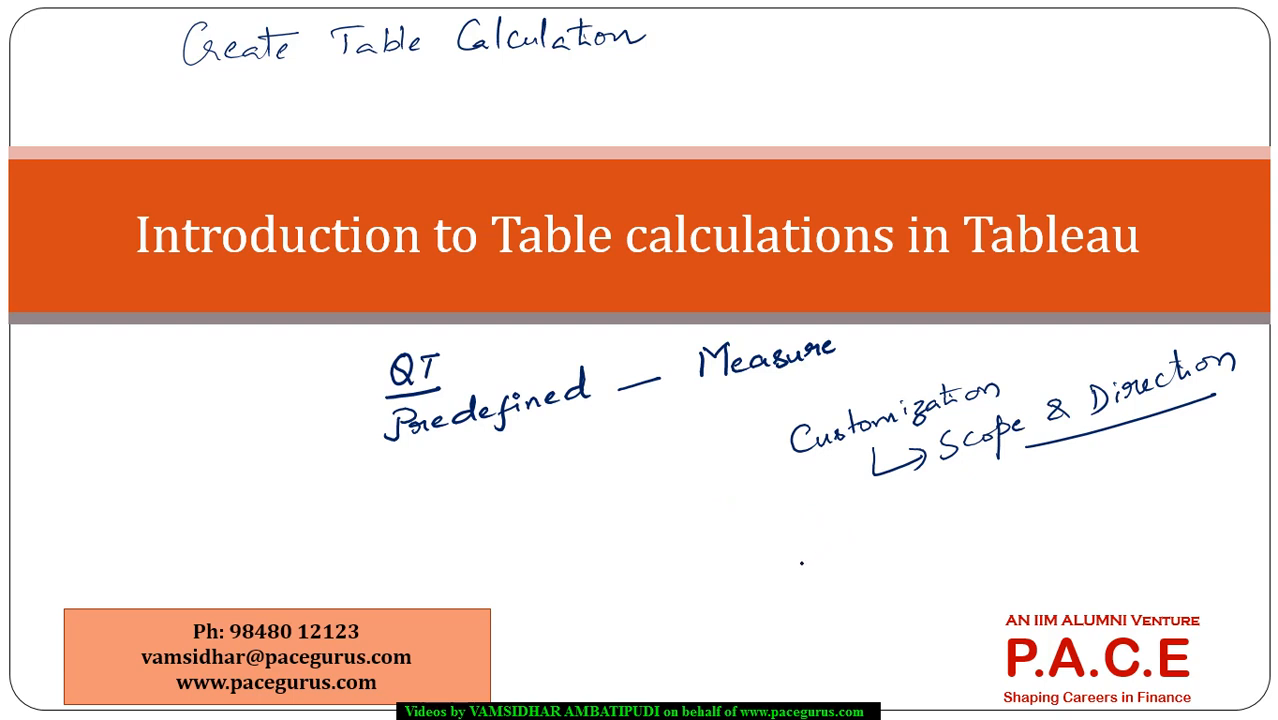
pyautogui.moveTo(813, 530); pyautogui.dragTo(862, 557)
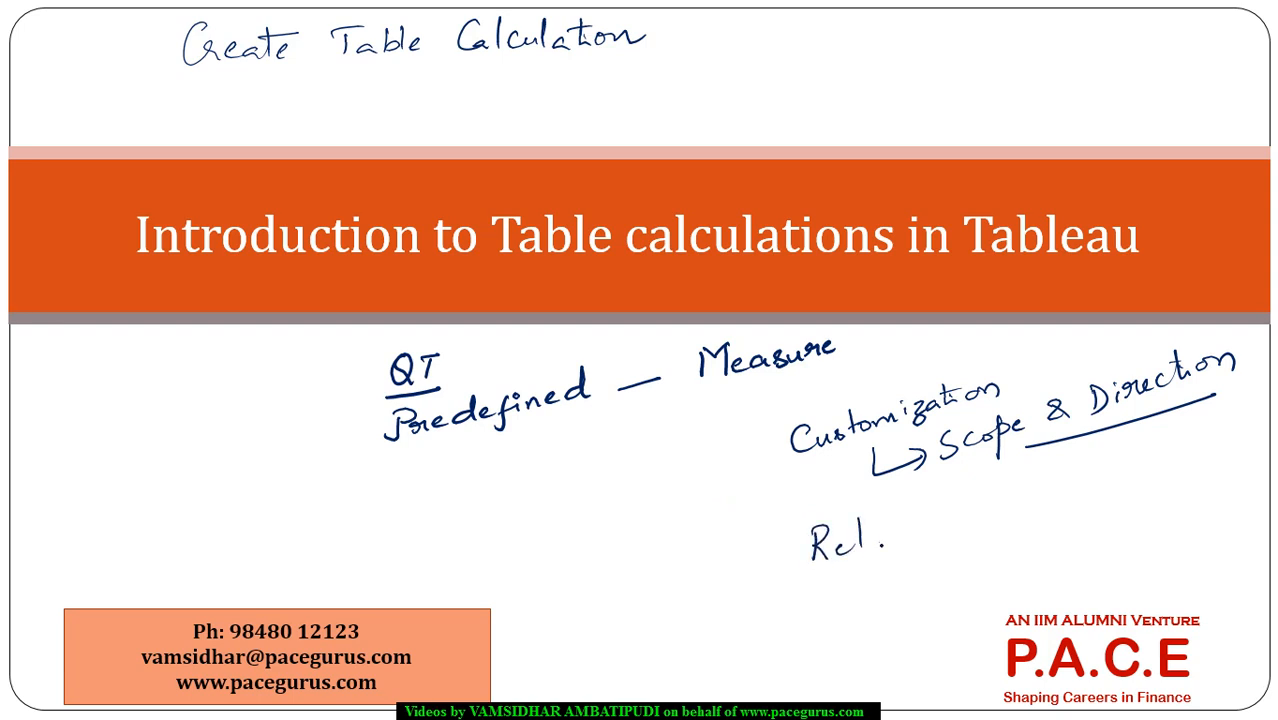
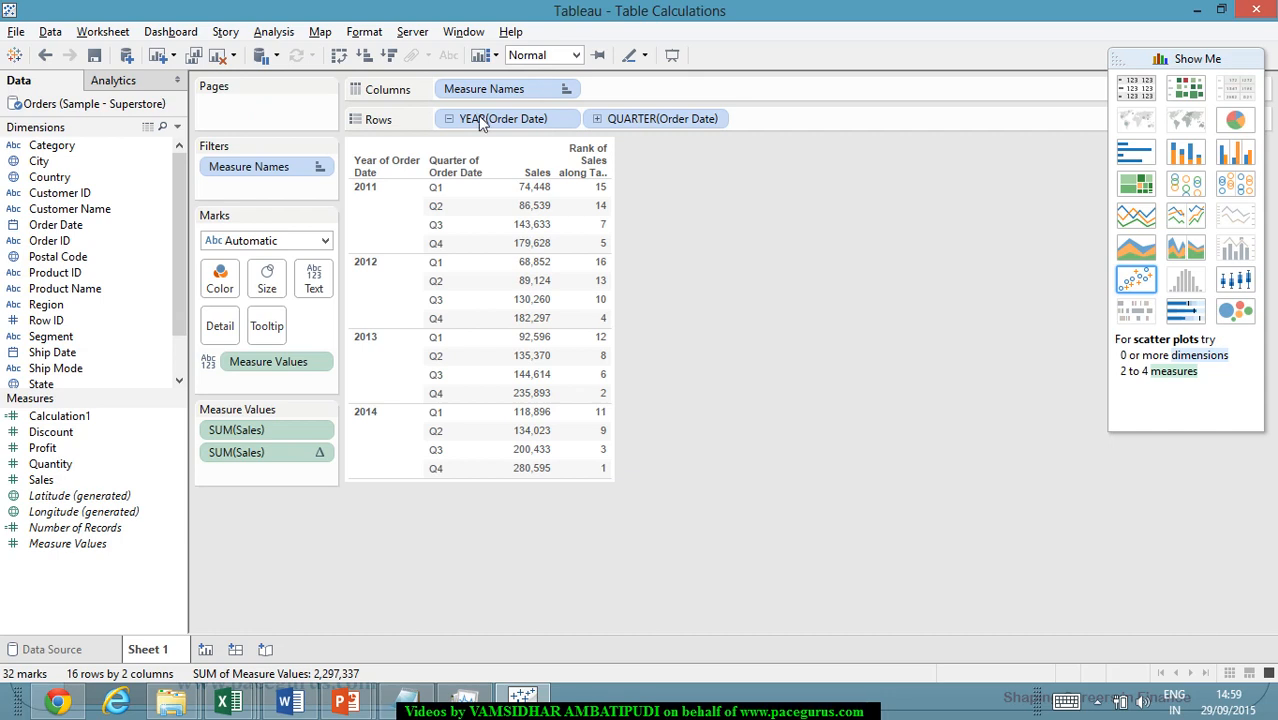
# - Set the second Sales measure's quick table calculation to Running Total and examine the cumulative sums by quarter
pyautogui.click(320, 452)
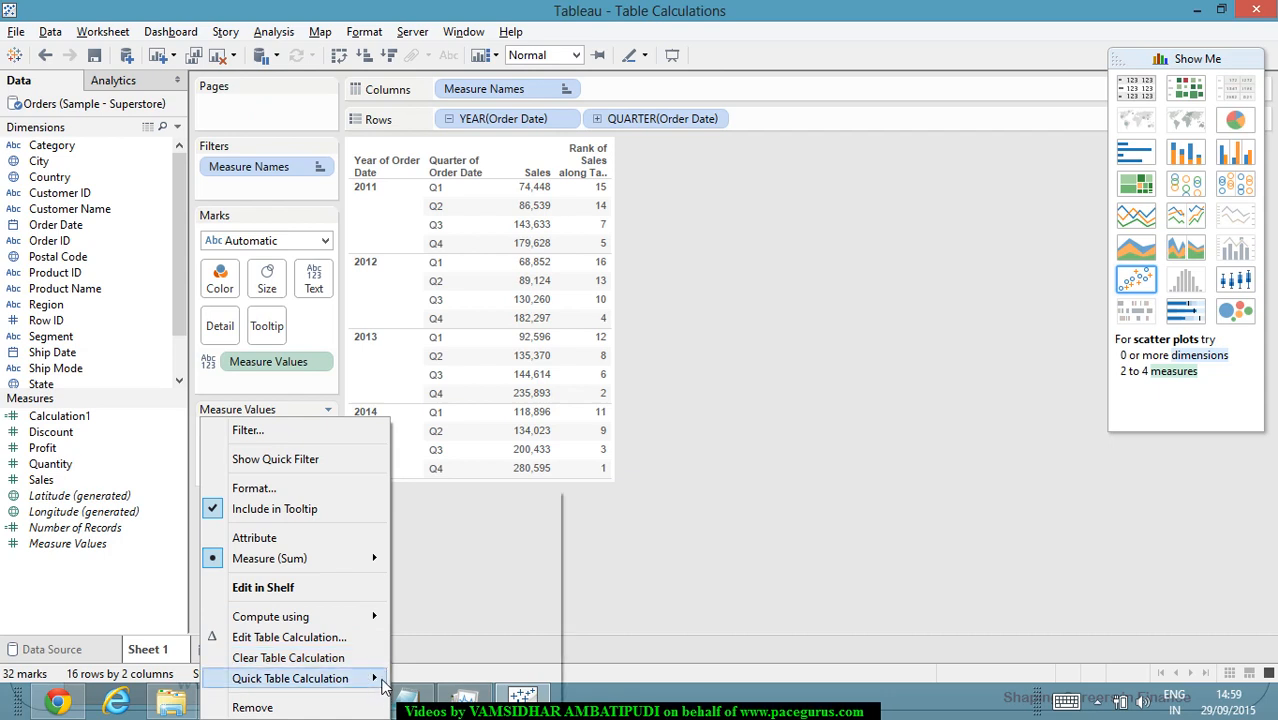
pyautogui.moveTo(376, 680)
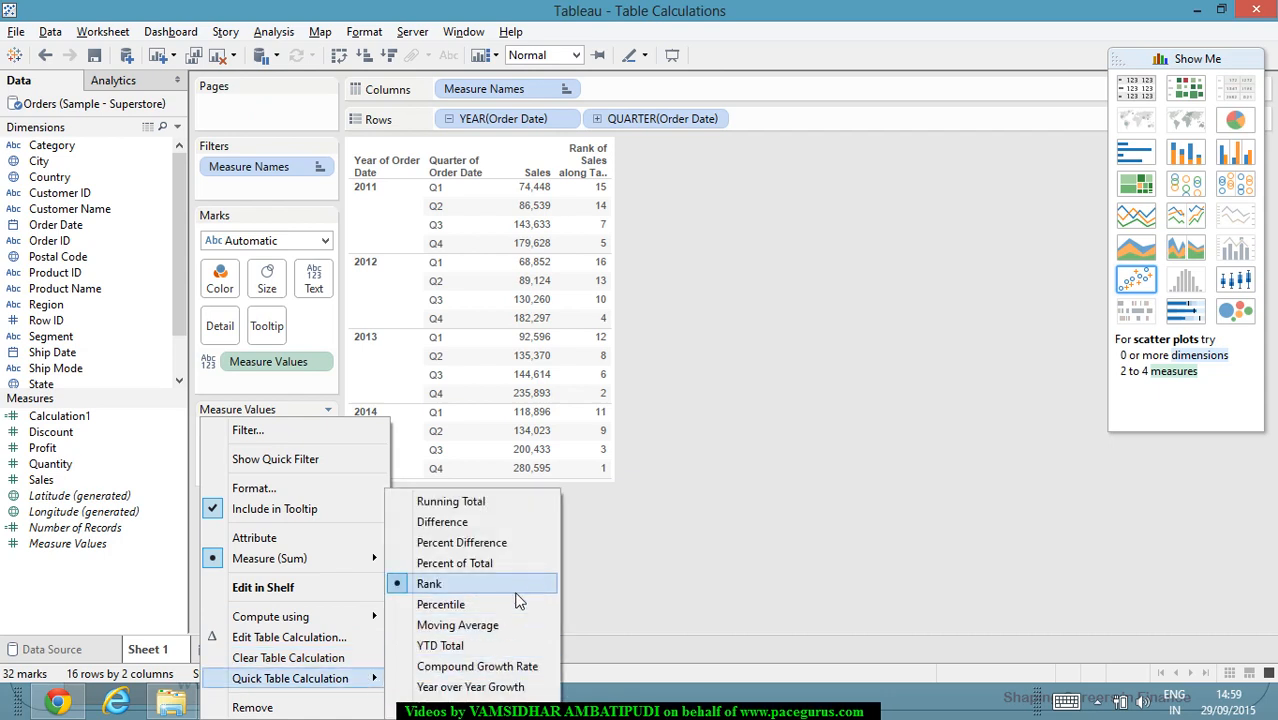
pyautogui.click(520, 503)
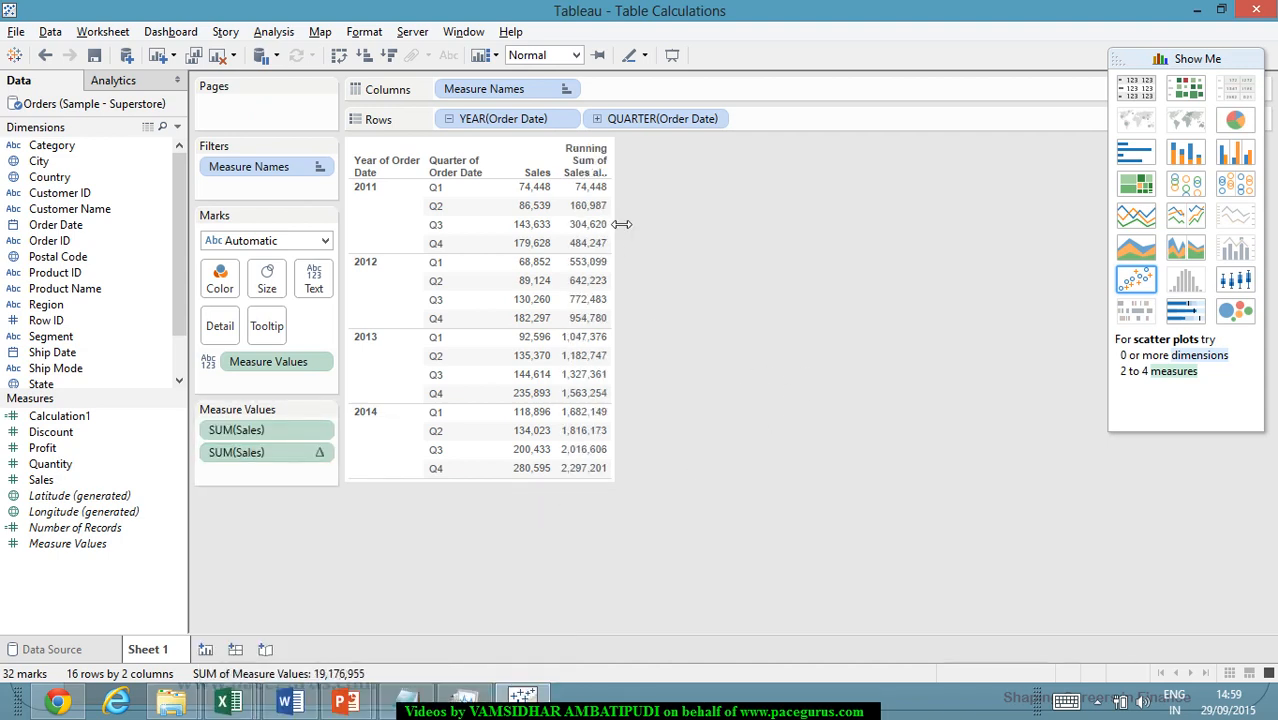
pyautogui.moveTo(587, 483)
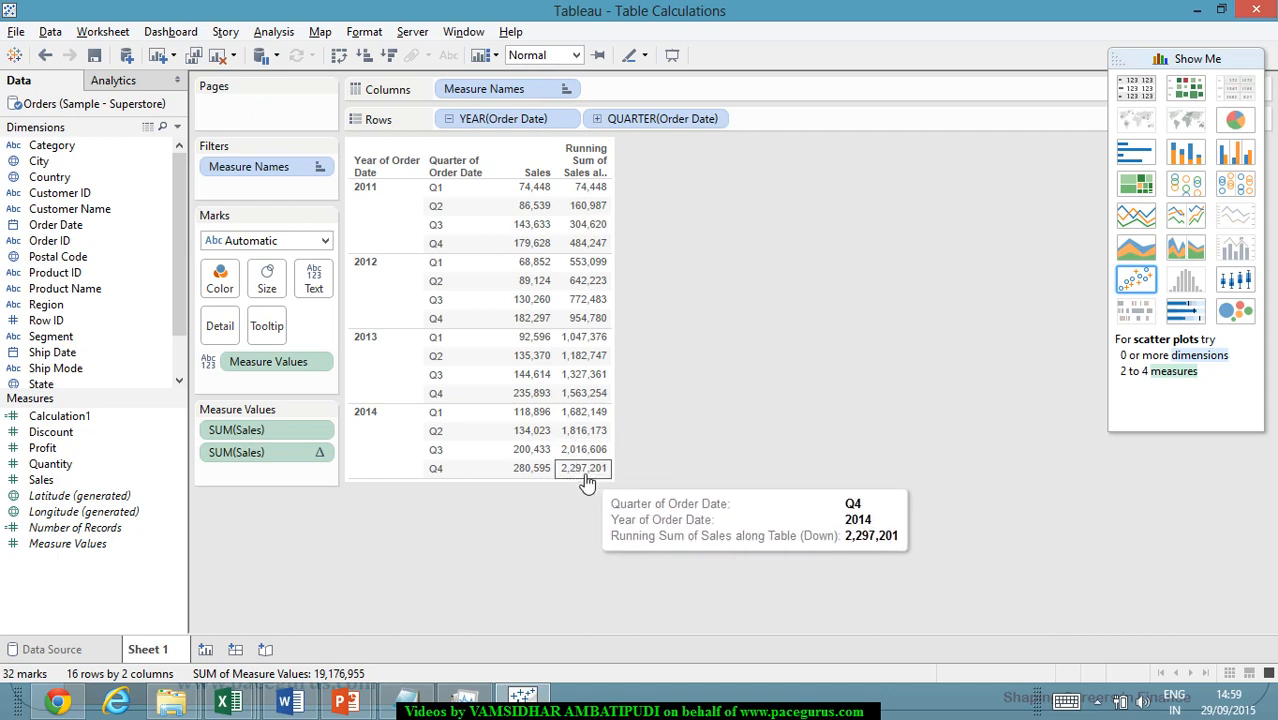
pyautogui.moveTo(583, 217)
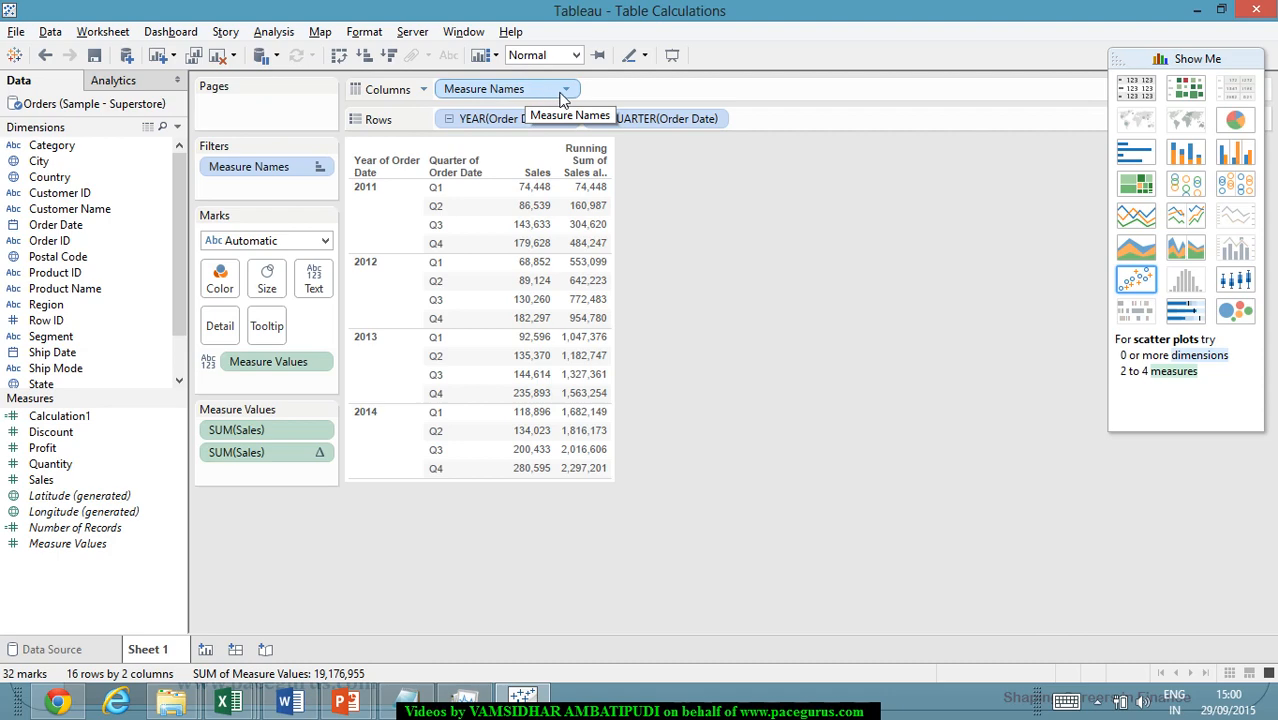
pyautogui.click(564, 125)
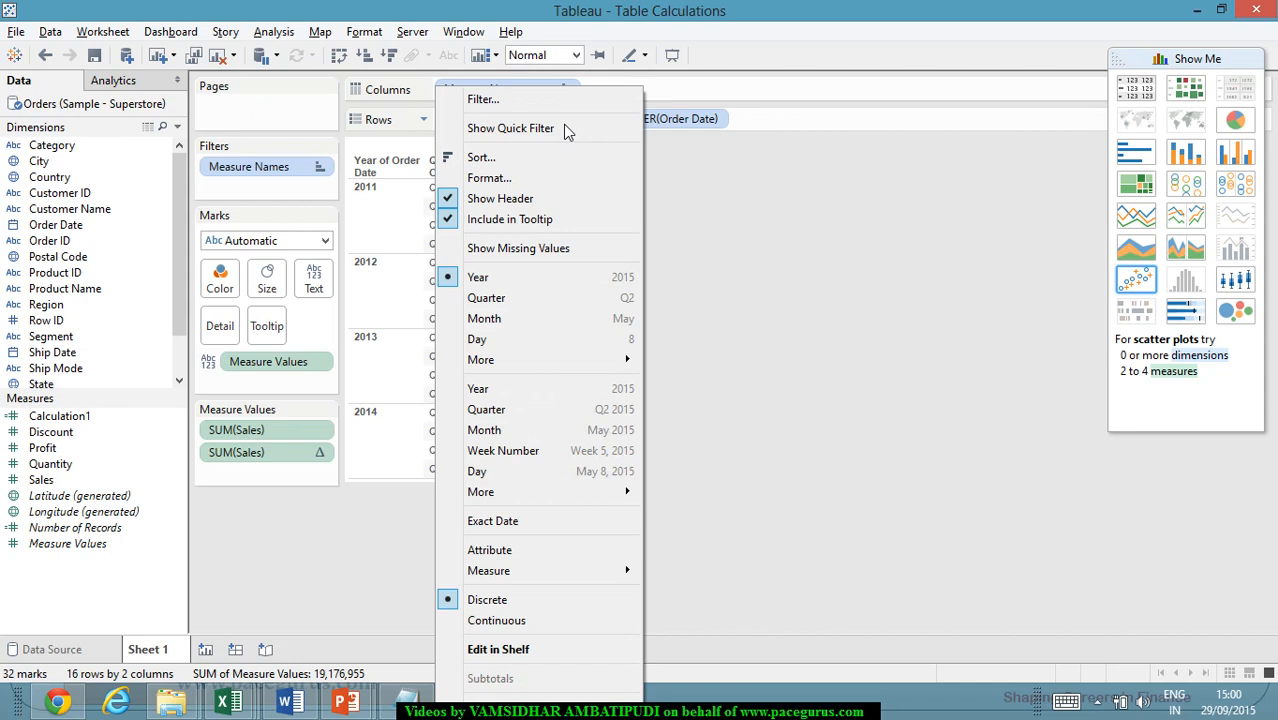
pyautogui.click(760, 202)
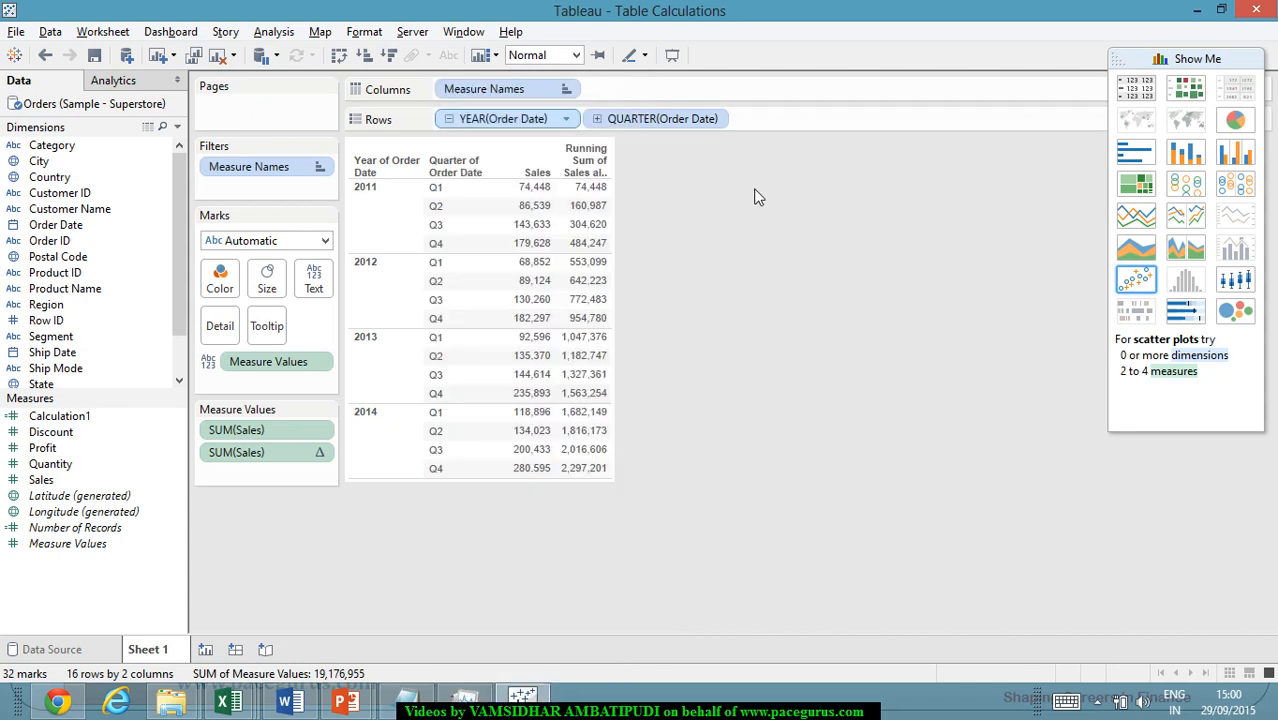
# - Set the running total of Sales to compute using Cell and inspect the 2011 quarterly values
pyautogui.click(313, 455)
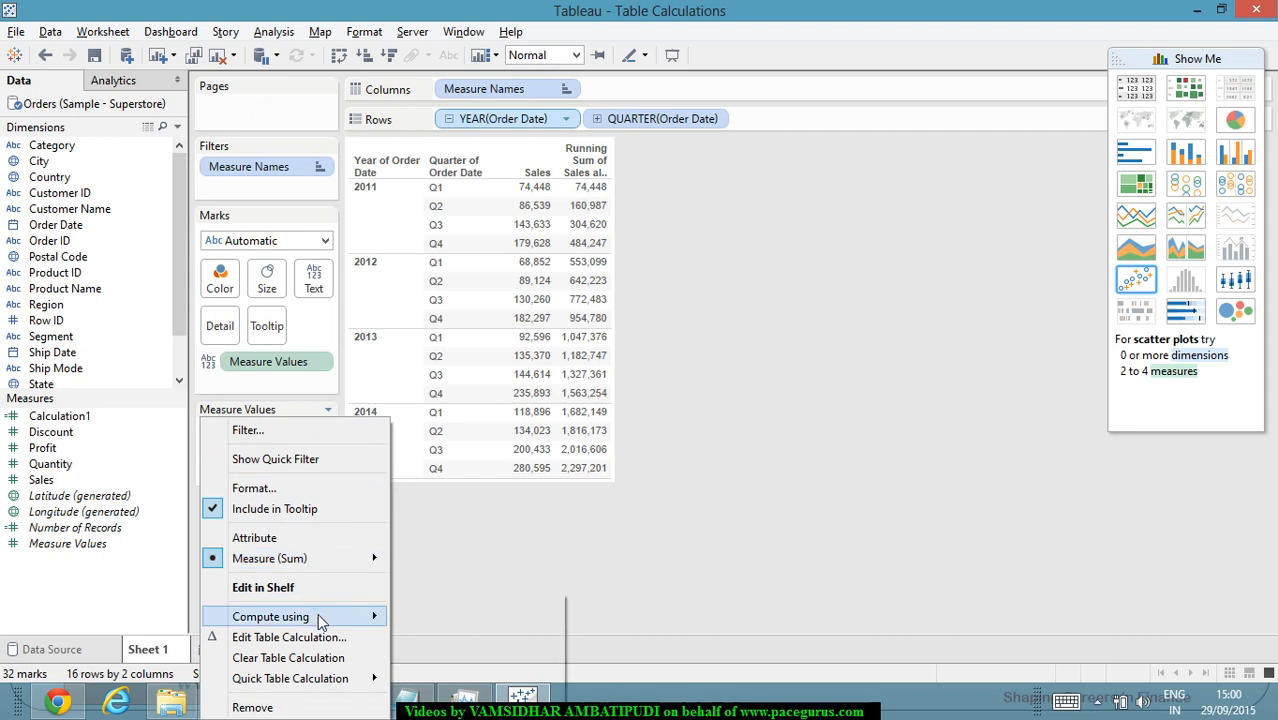
pyautogui.moveTo(318, 620)
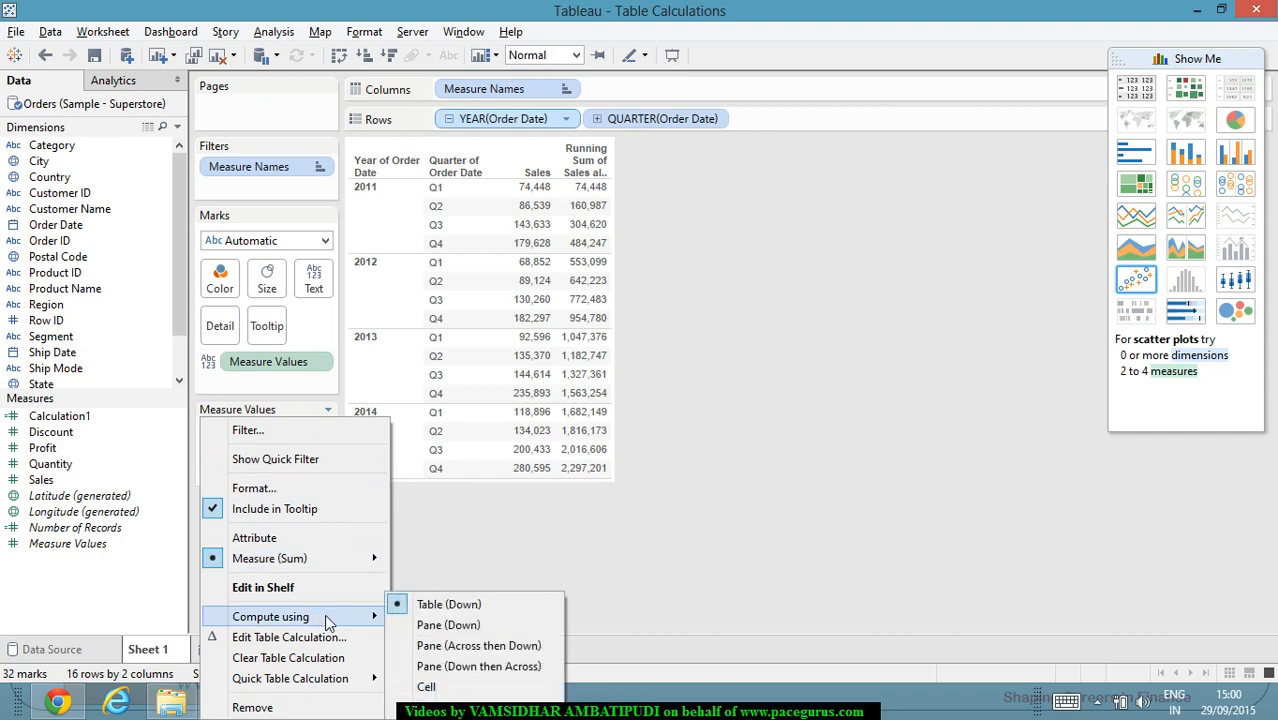
pyautogui.moveTo(324, 558)
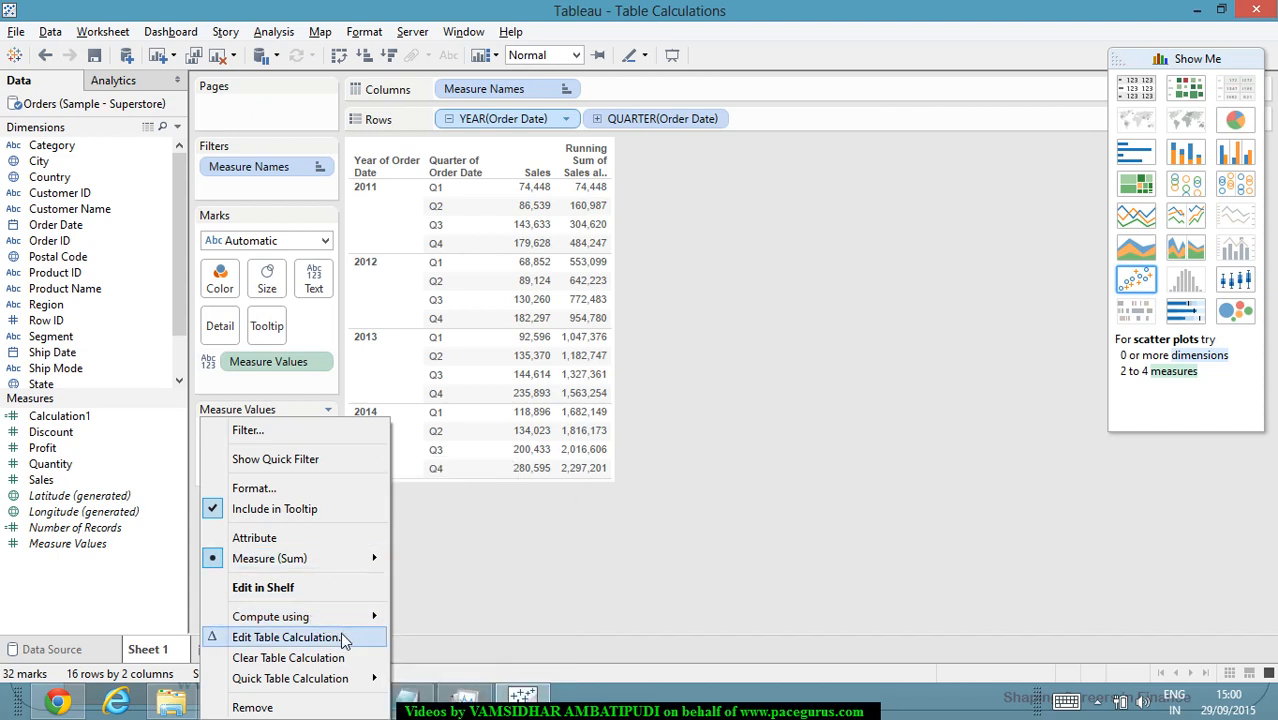
pyautogui.moveTo(364, 626)
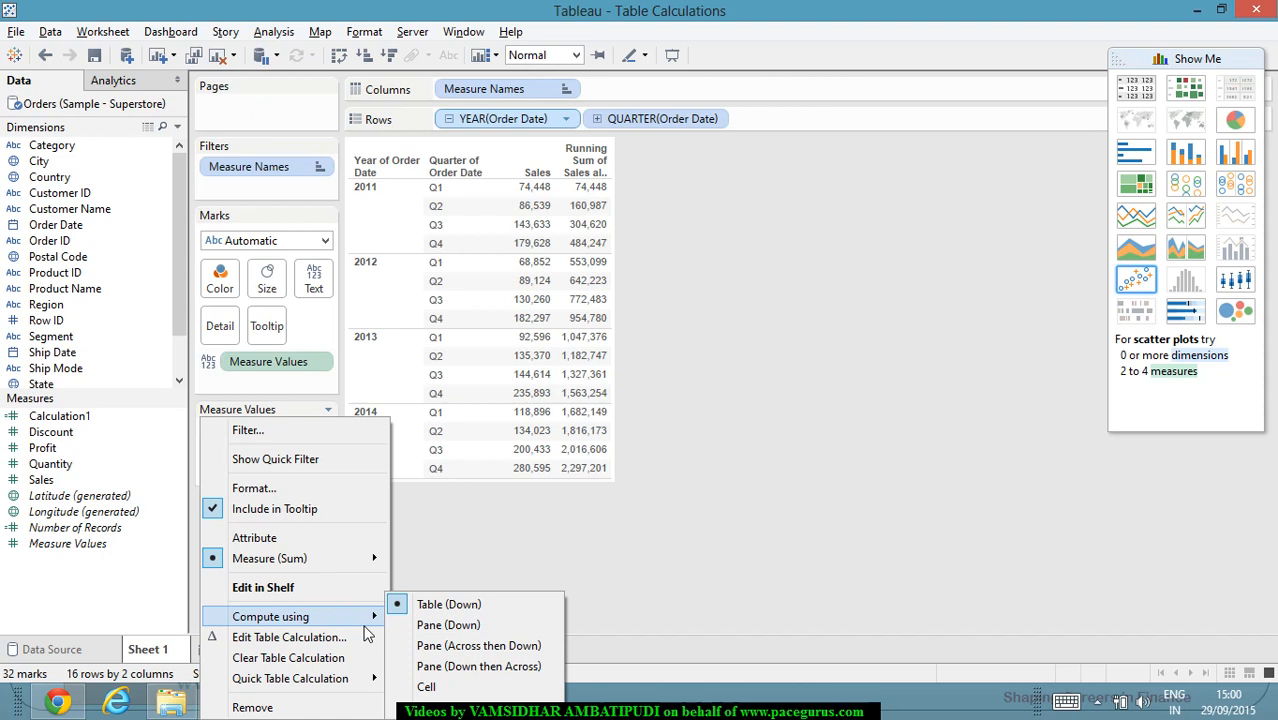
pyautogui.click(450, 688)
pyautogui.moveTo(456, 692)
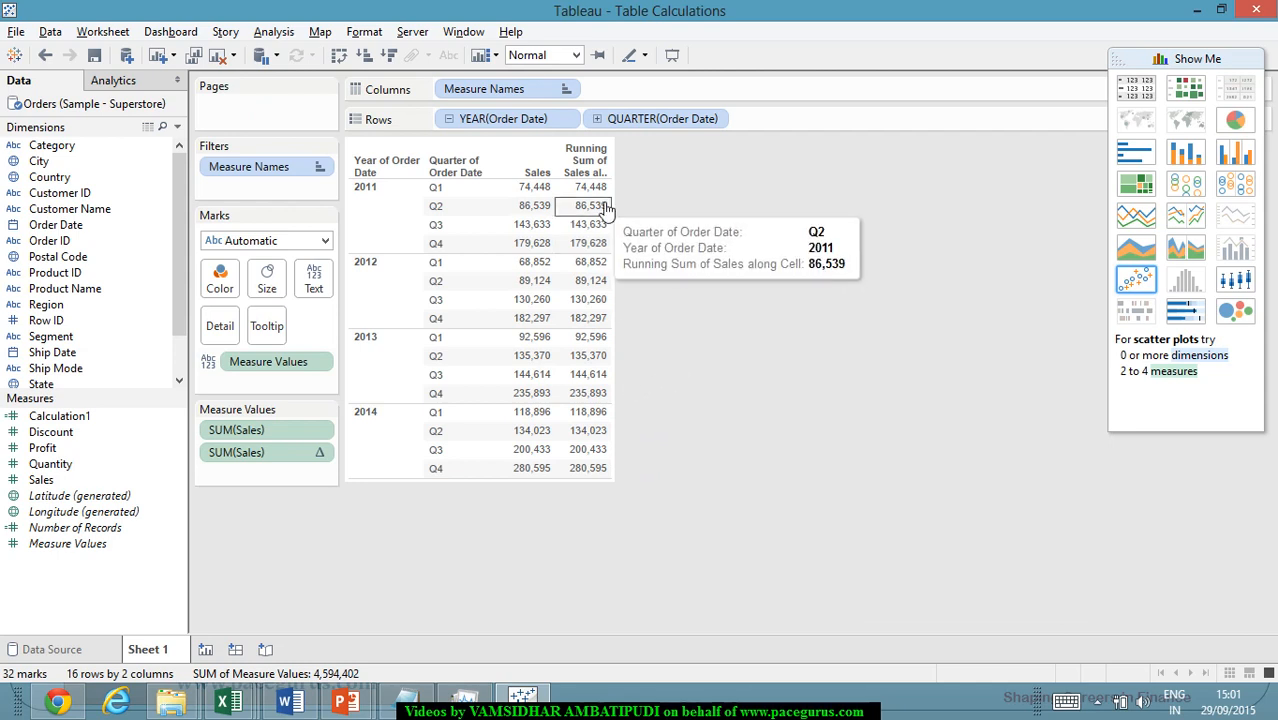
pyautogui.moveTo(603, 197)
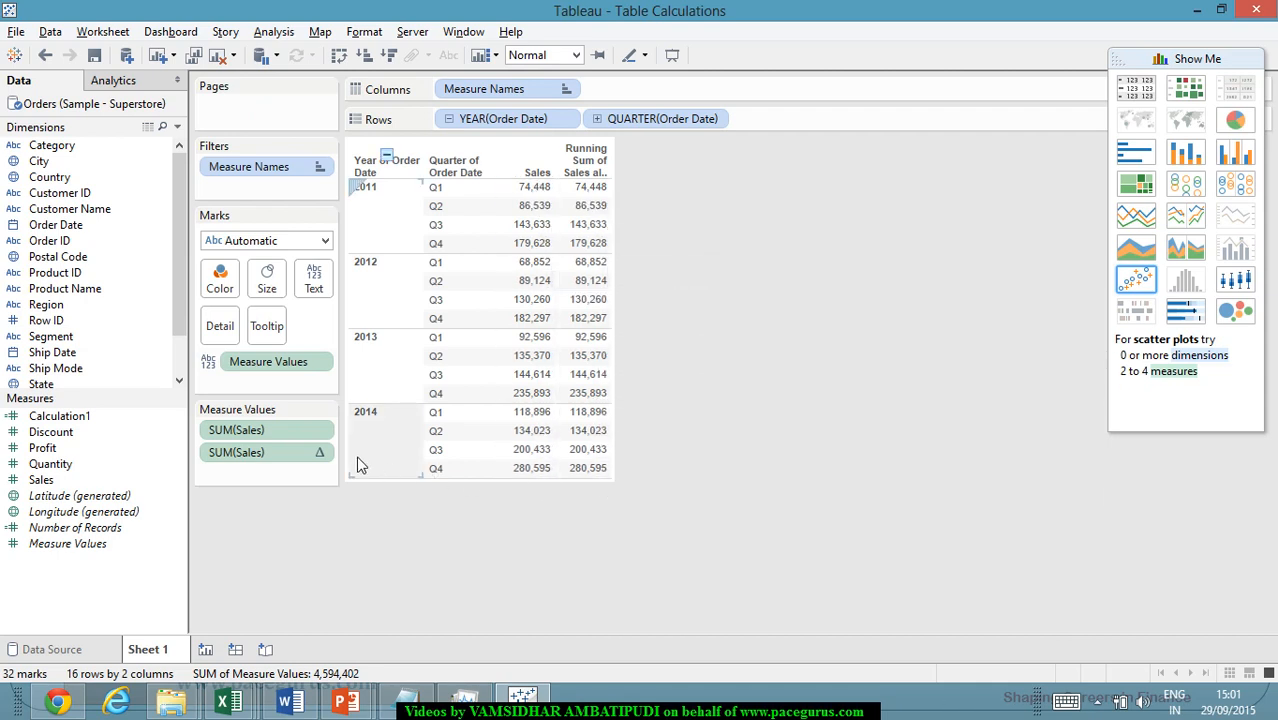
# - Set the running total of Sales to compute using Table (Down)
pyautogui.click(312, 455)
pyautogui.click(320, 452)
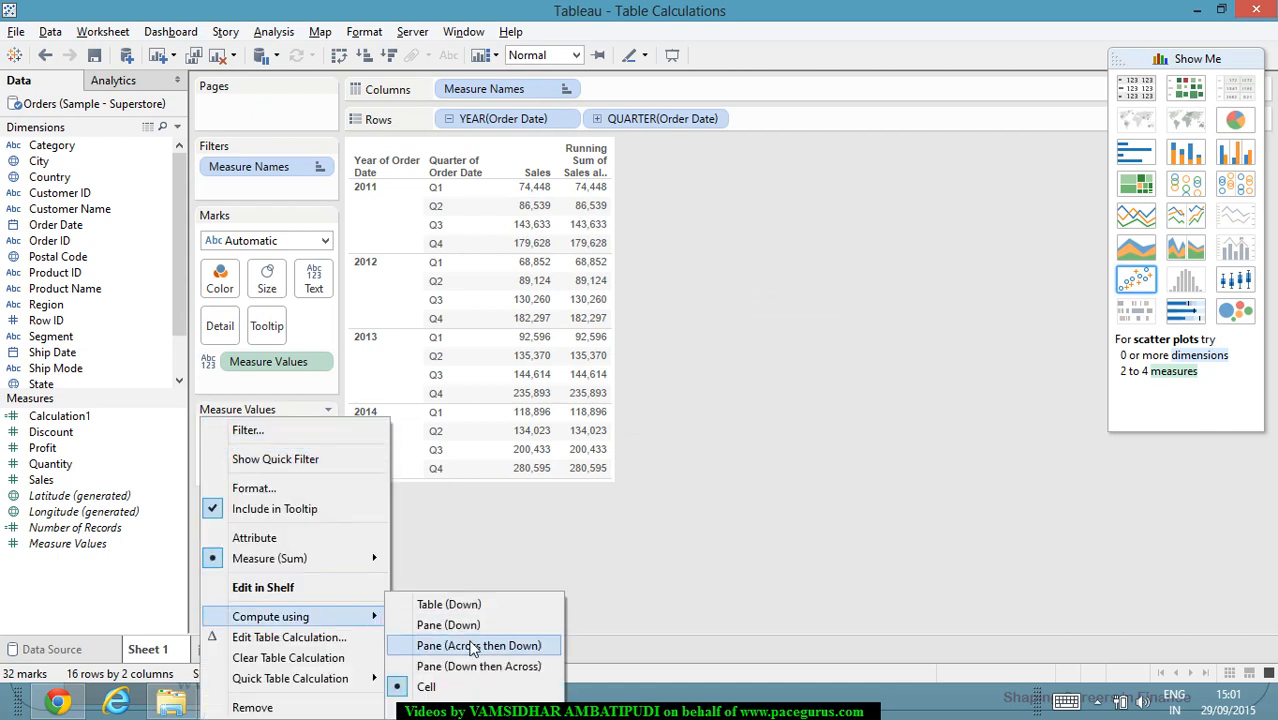
pyautogui.click(460, 605)
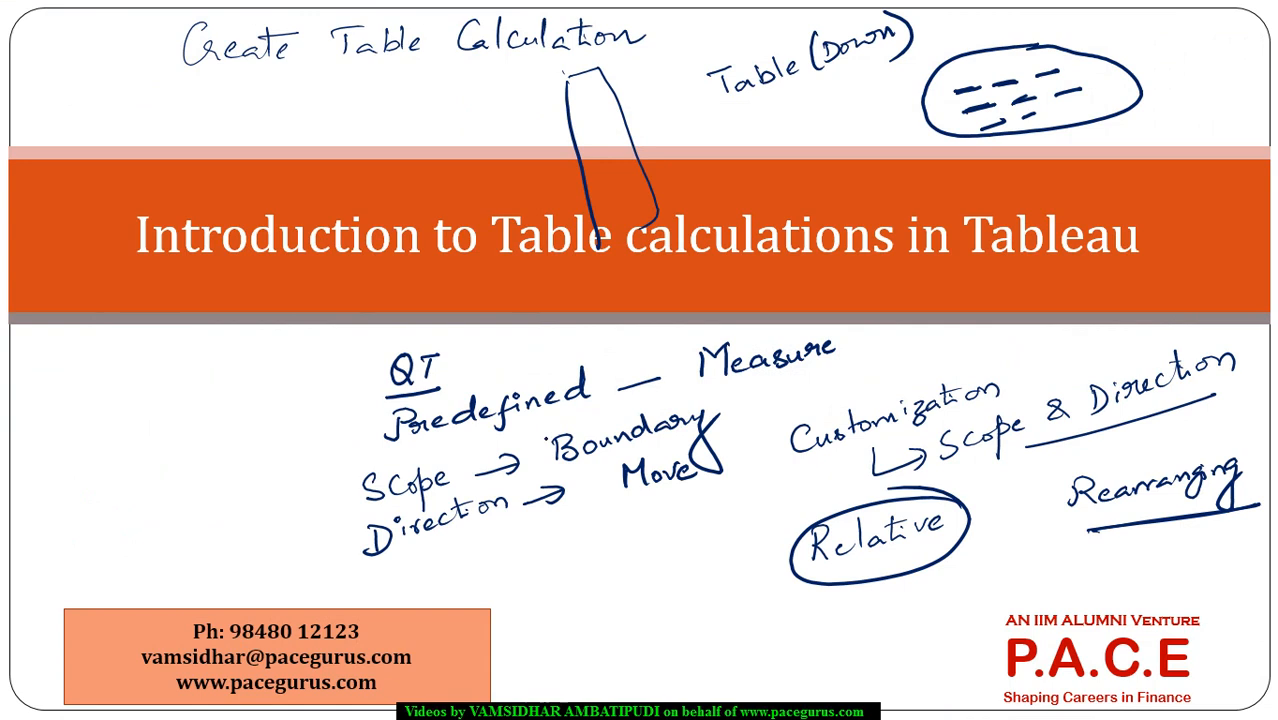
# - On the presentation slide, erase all ink annotations and handwrite "Scope → Table, Pane, Cell" above the title
pyautogui.press('e')
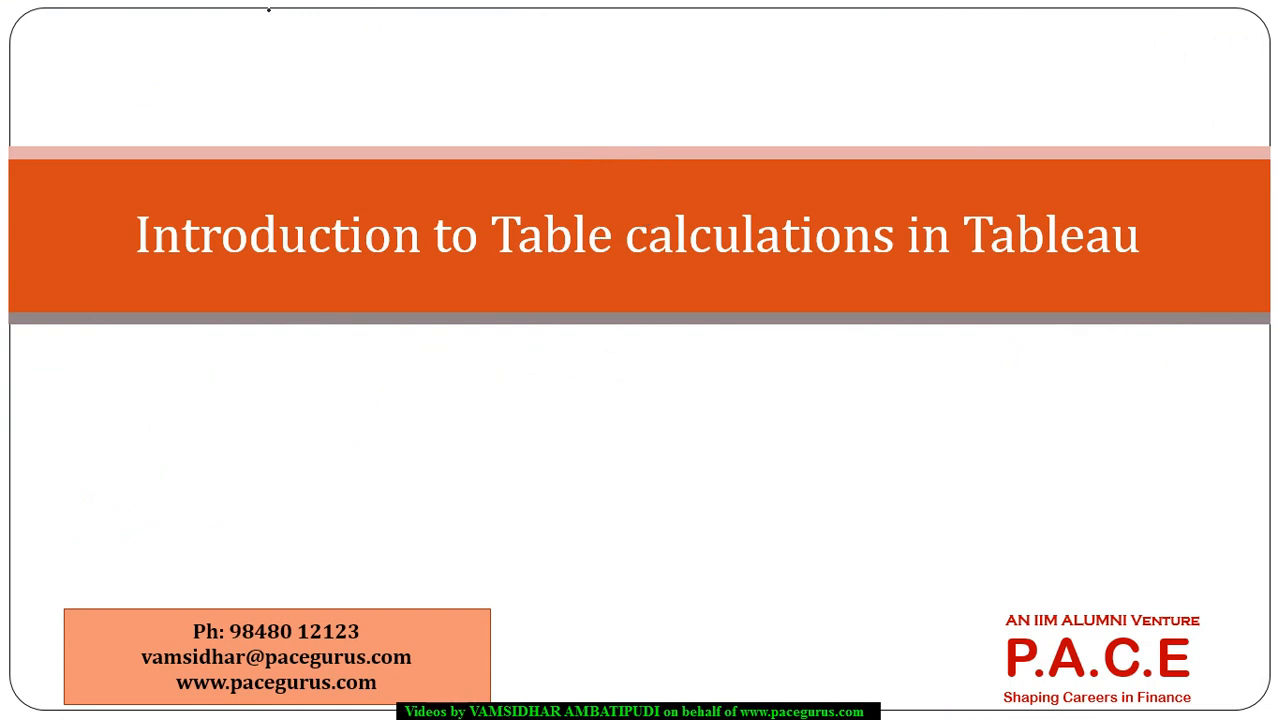
pyautogui.moveTo(311, 43)
pyautogui.mouseDown()
pyautogui.moveTo(296, 68)
pyautogui.moveTo(391, 42)
pyautogui.moveTo(514, 41)
pyautogui.moveTo(500, 50)
pyautogui.mouseUp()
pyautogui.moveTo(574, 35); pyautogui.dragTo(570, 57)
pyautogui.moveTo(553, 33)
pyautogui.mouseDown()
pyautogui.moveTo(591, 30)
pyautogui.moveTo(689, 66)
pyautogui.mouseUp()
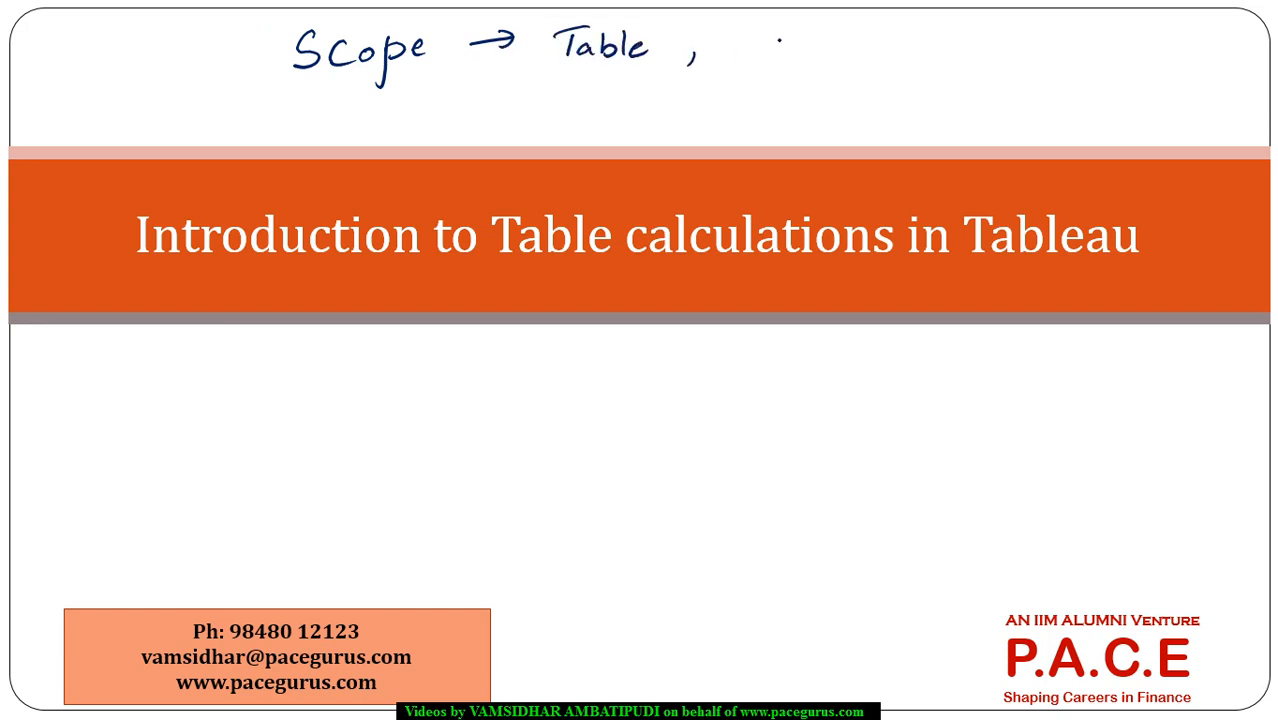
pyautogui.moveTo(740, 30); pyautogui.dragTo(742, 58)
pyautogui.moveTo(736, 30)
pyautogui.mouseDown()
pyautogui.moveTo(772, 62)
pyautogui.moveTo(806, 60)
pyautogui.mouseUp()
pyautogui.moveTo(814, 50); pyautogui.dragTo(824, 58)
pyautogui.moveTo(846, 52); pyautogui.dragTo(840, 64)
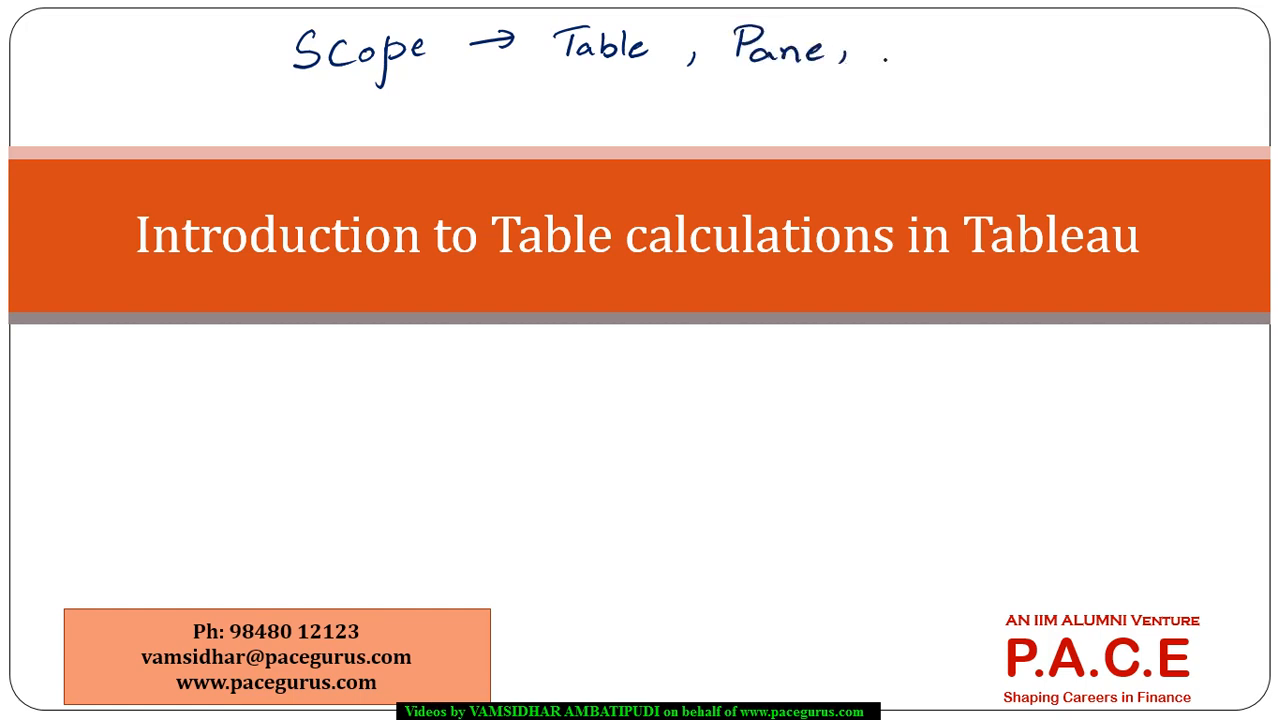
pyautogui.moveTo(922, 30)
pyautogui.mouseDown()
pyautogui.moveTo(914, 54)
pyautogui.moveTo(974, 24)
pyautogui.moveTo(976, 46)
pyautogui.mouseUp()
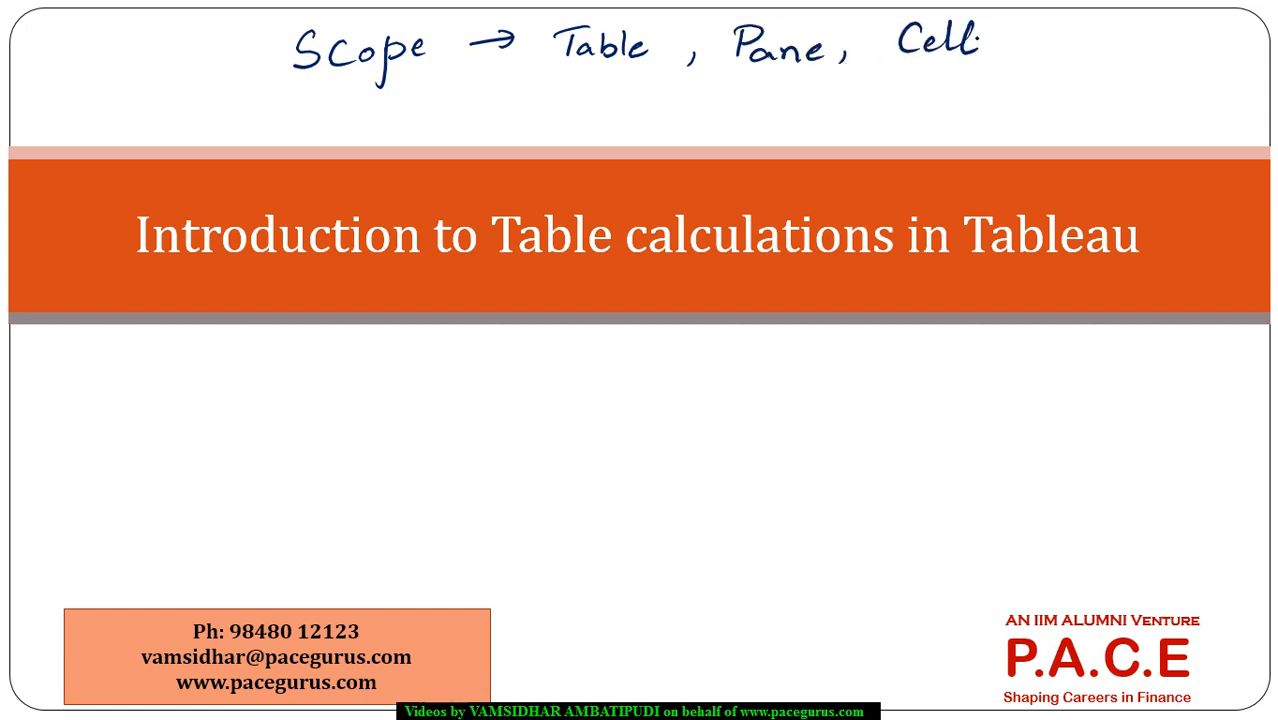
# - Switch back to Tableau, remove Measure Names from Columns and inspect the overlapping values
pyautogui.hotkey('alt', 'Tab')
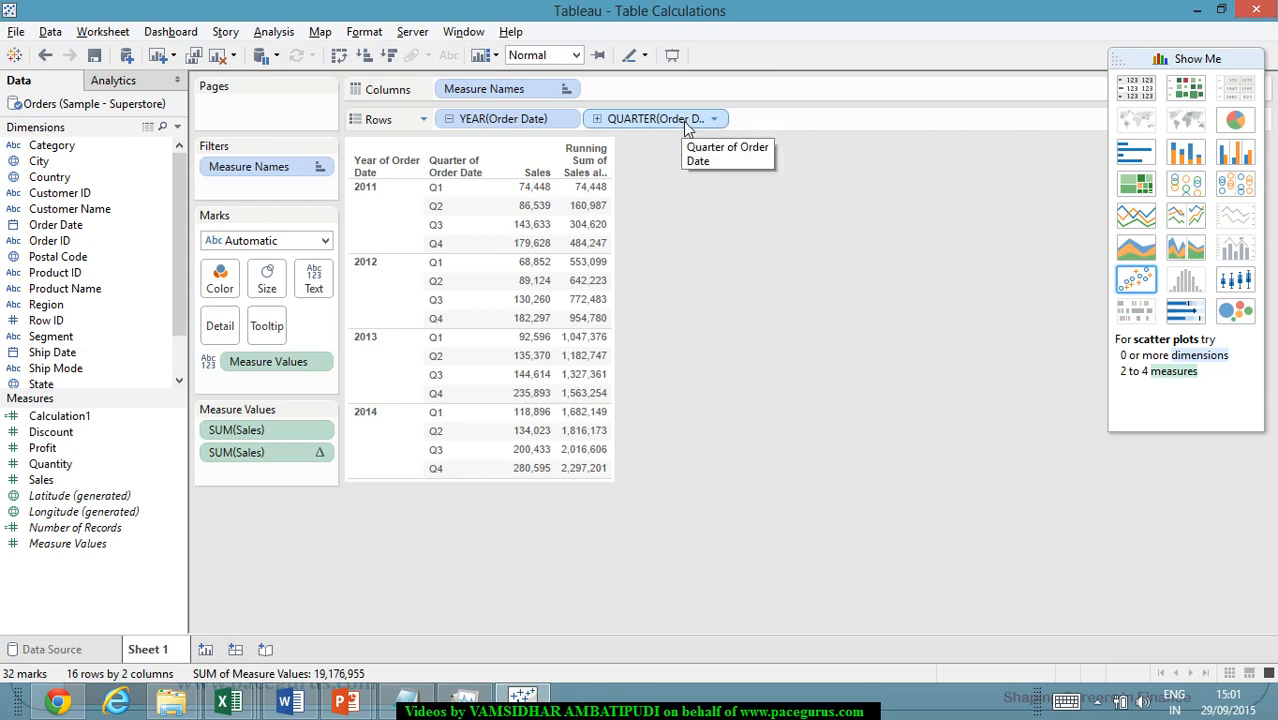
pyautogui.moveTo(540, 92); pyautogui.dragTo(150, 180)
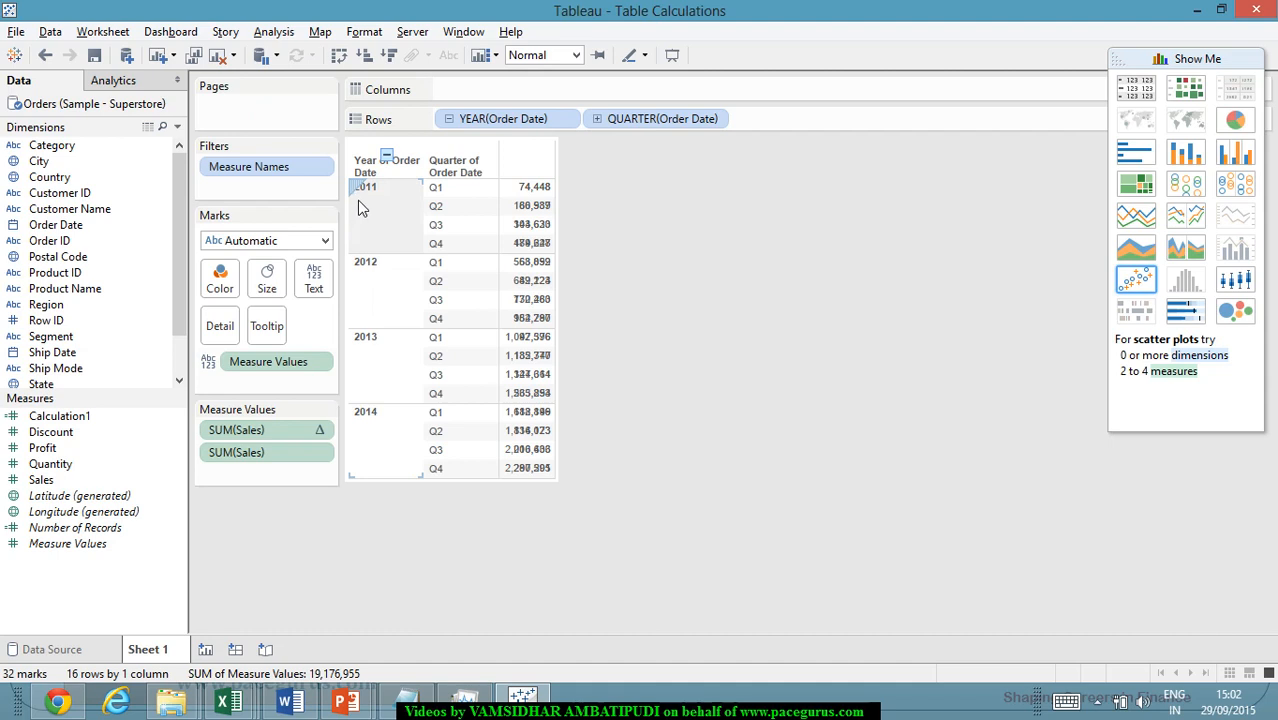
pyautogui.moveTo(519, 430)
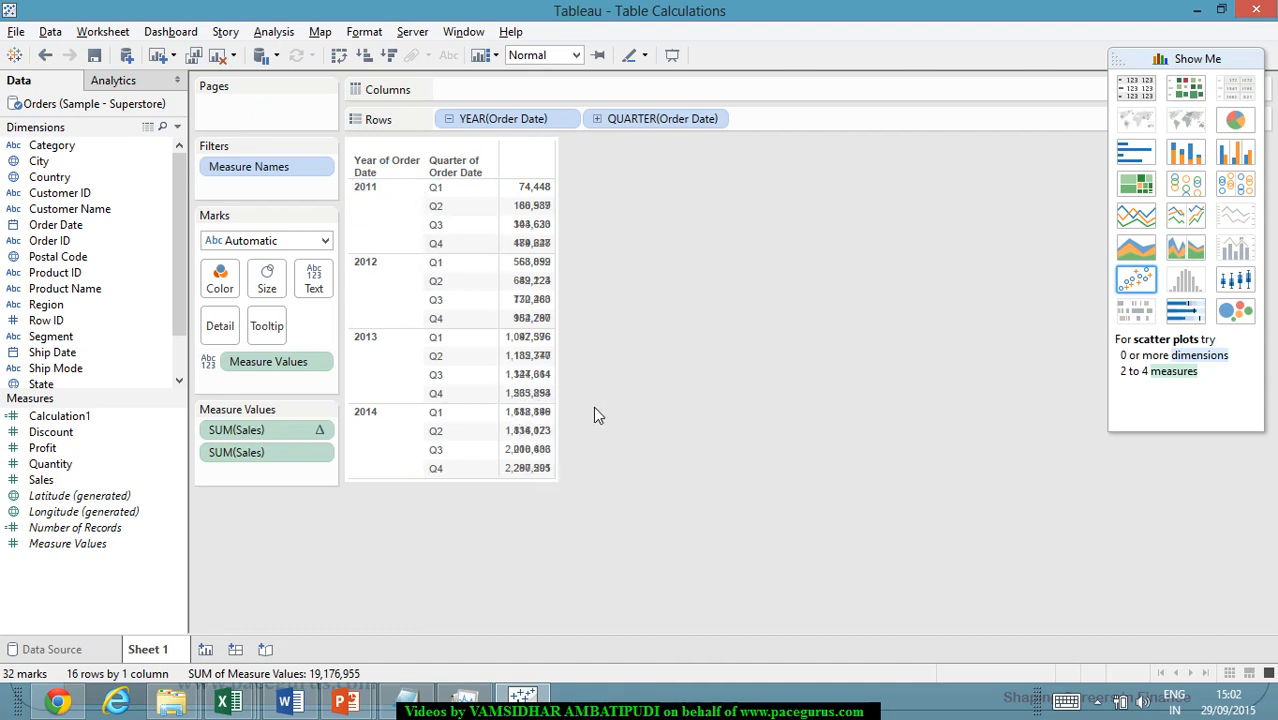
pyautogui.moveTo(517, 383)
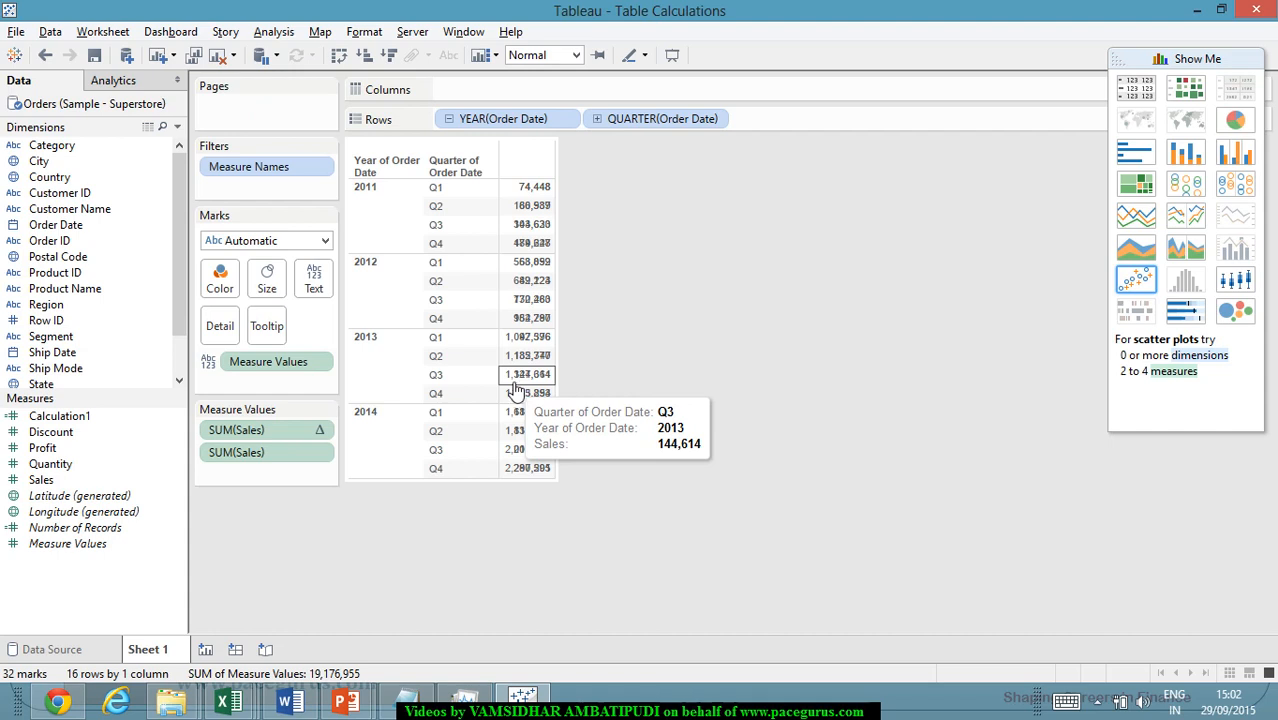
# - Place Region and Category on Columns to break down the quarterly sales, and collapse Show Me
pyautogui.moveTo(60, 318)
pyautogui.mouseDown()
pyautogui.moveTo(285, 243)
pyautogui.moveTo(578, 95)
pyautogui.mouseUp()
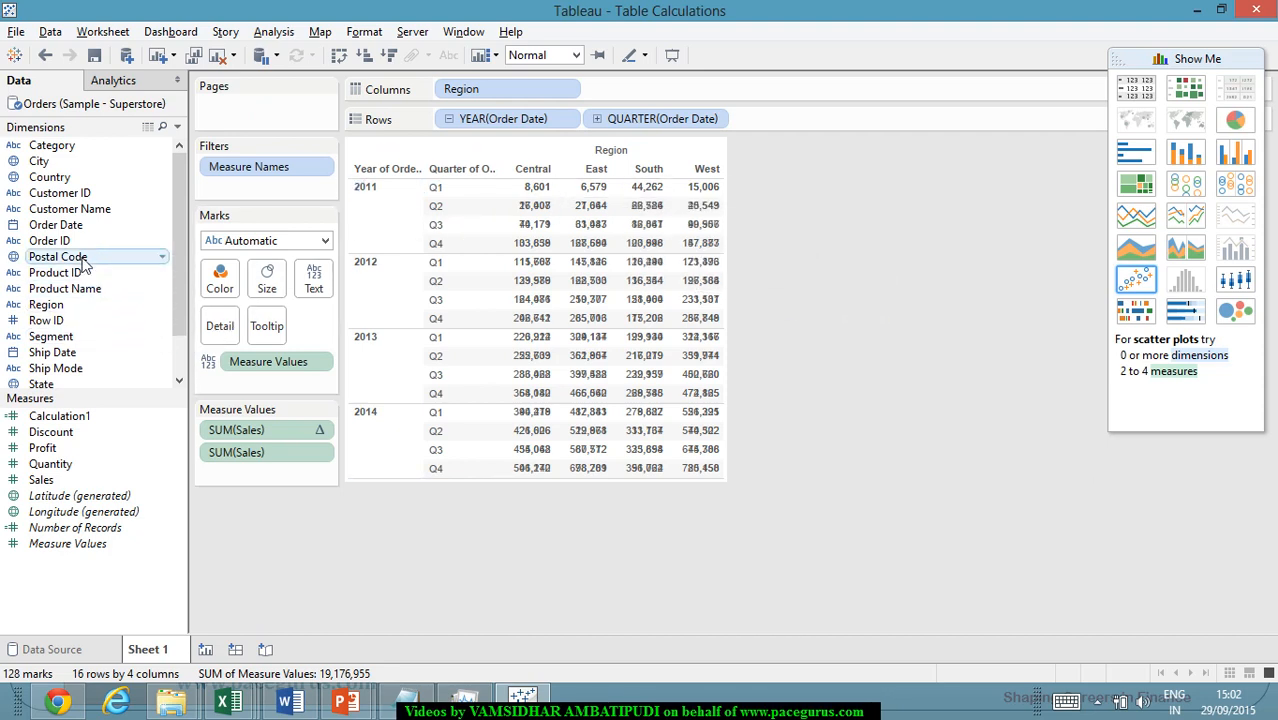
pyautogui.moveTo(90, 145)
pyautogui.mouseDown()
pyautogui.moveTo(665, 82)
pyautogui.moveTo(668, 93)
pyautogui.mouseUp()
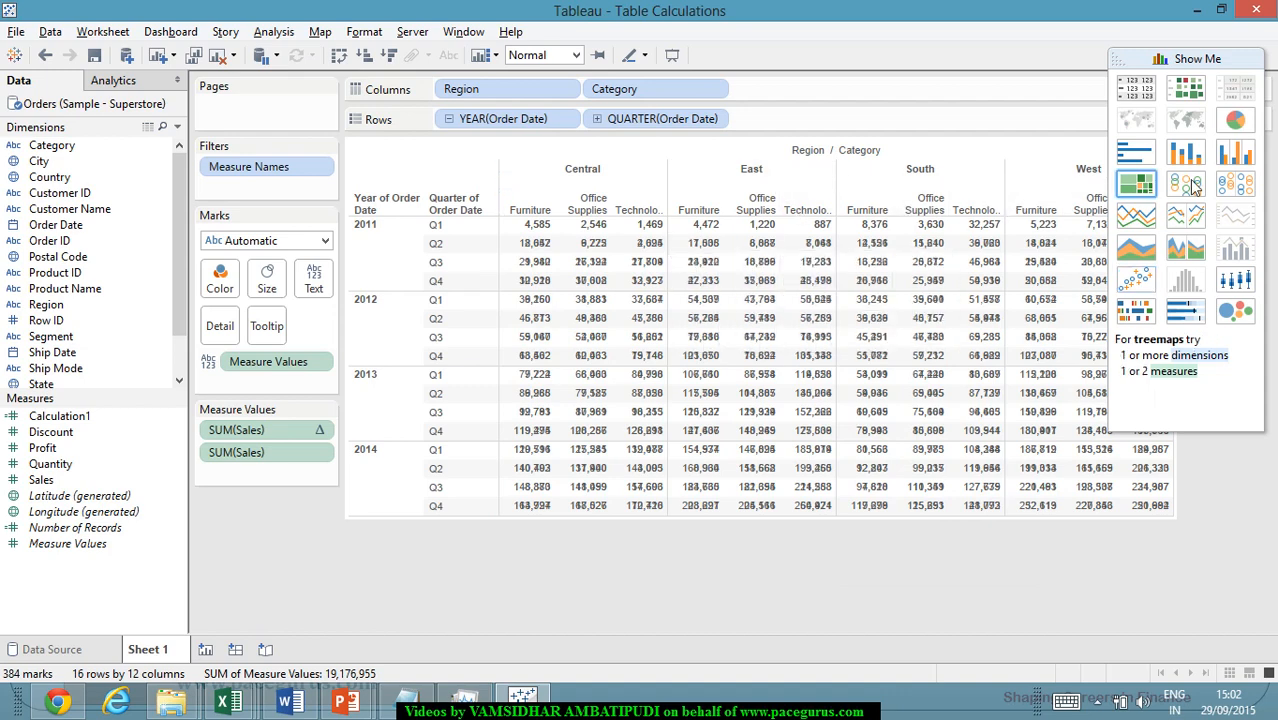
pyautogui.click(1234, 64)
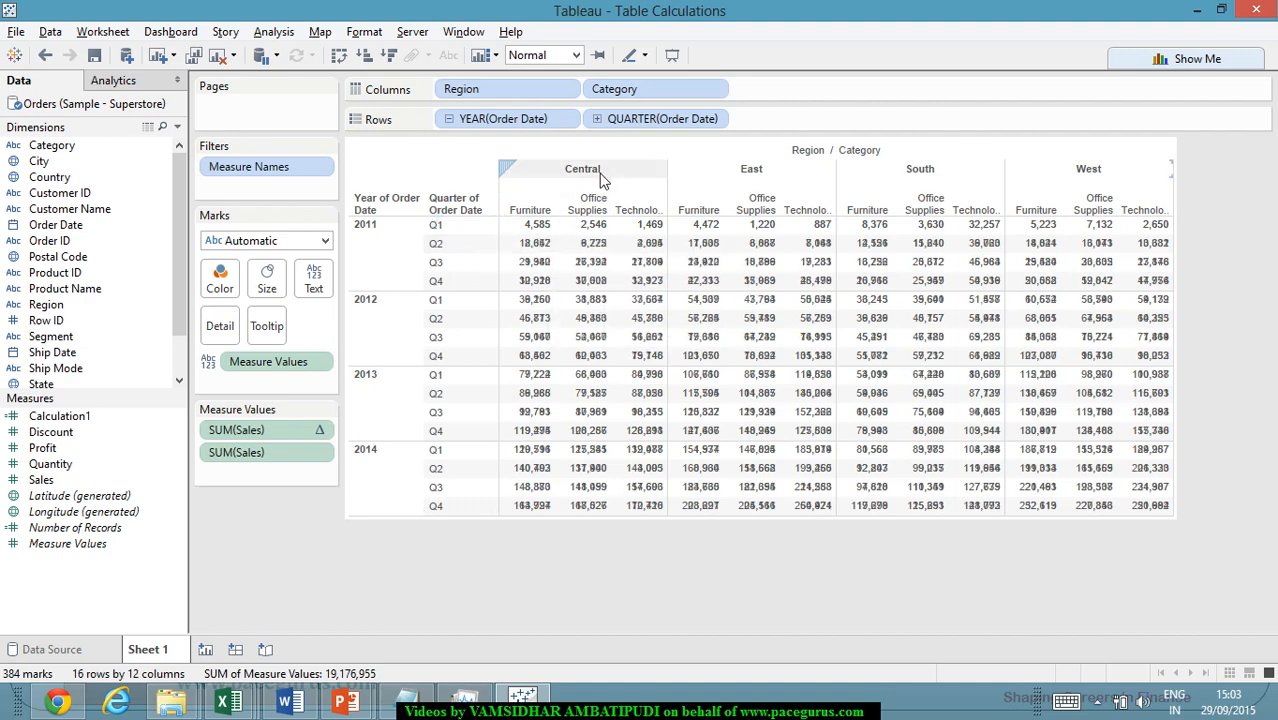
pyautogui.moveTo(536, 240)
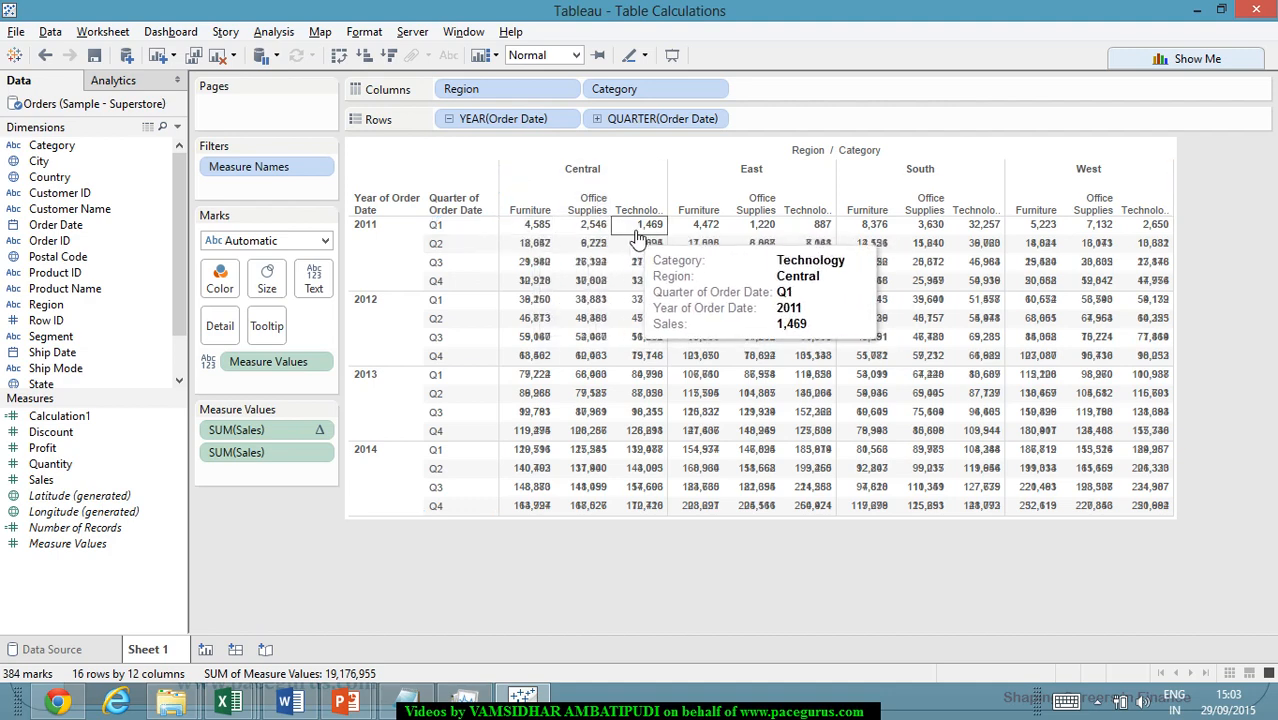
# - Switch to the presentation slide and handwrite "Direction → D | A | DA | AD" below the Scope line
pyautogui.moveTo(578, 229)
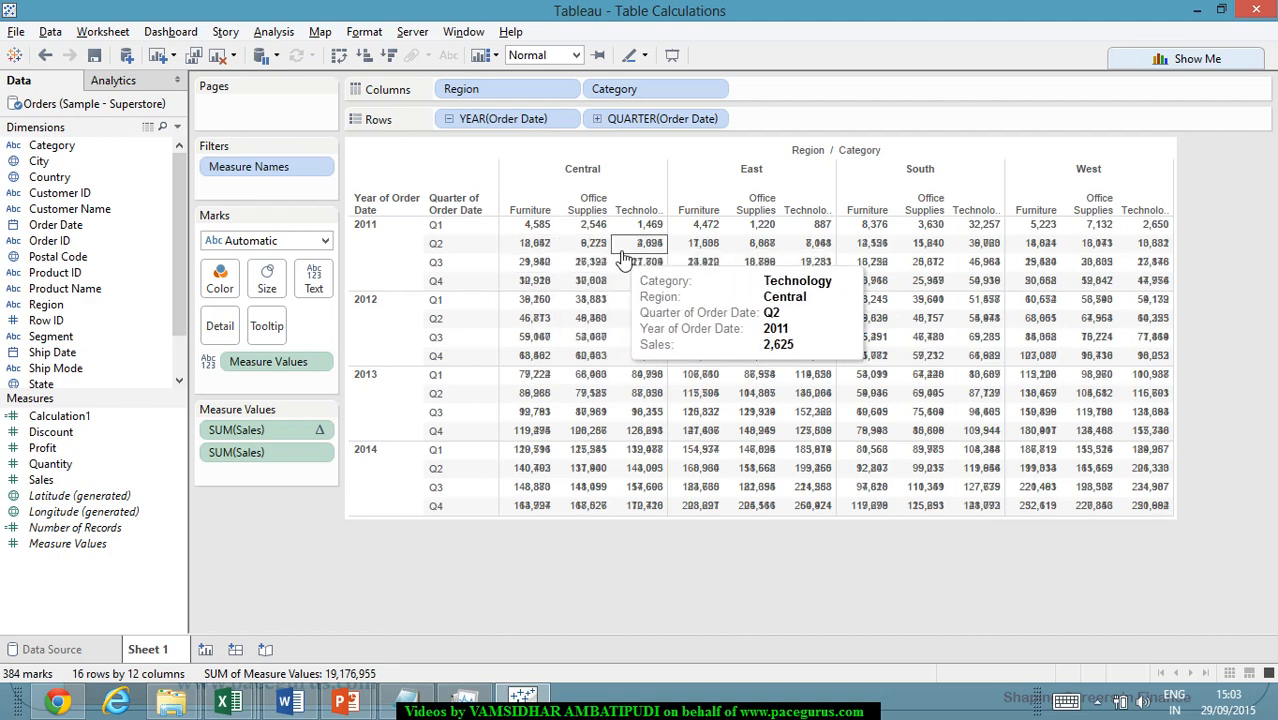
pyautogui.moveTo(770, 270)
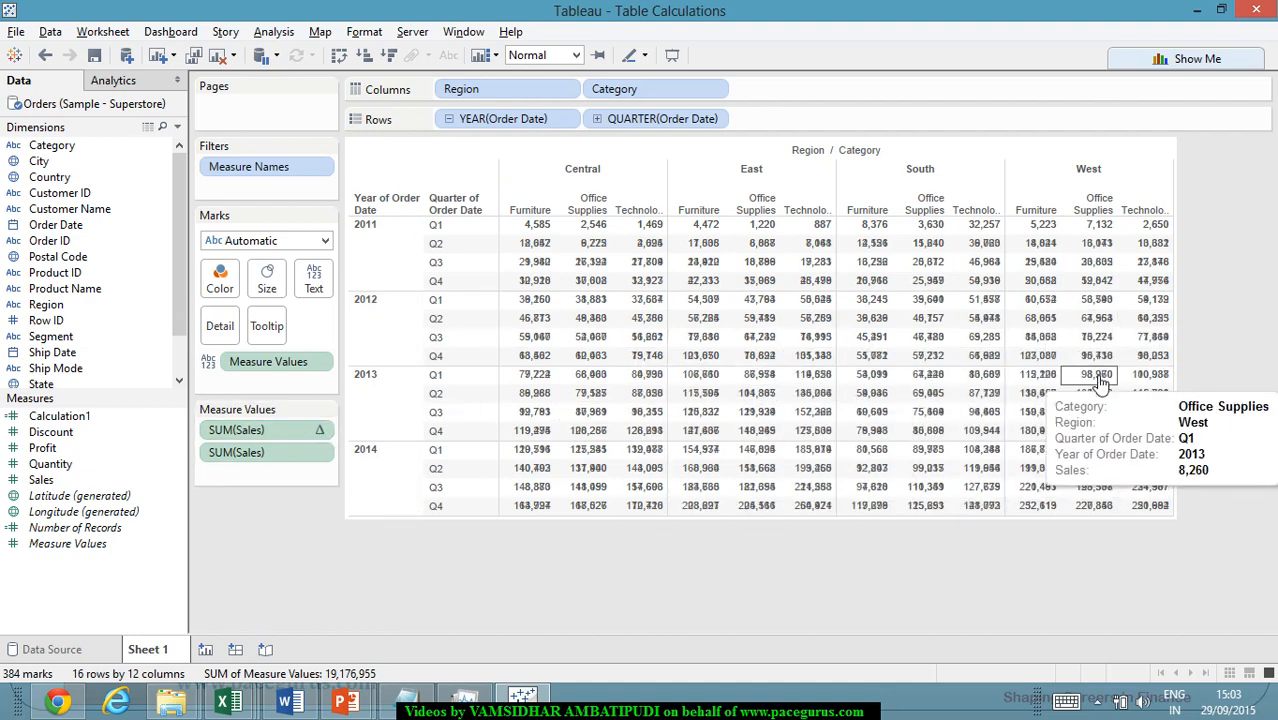
pyautogui.moveTo(1133, 462)
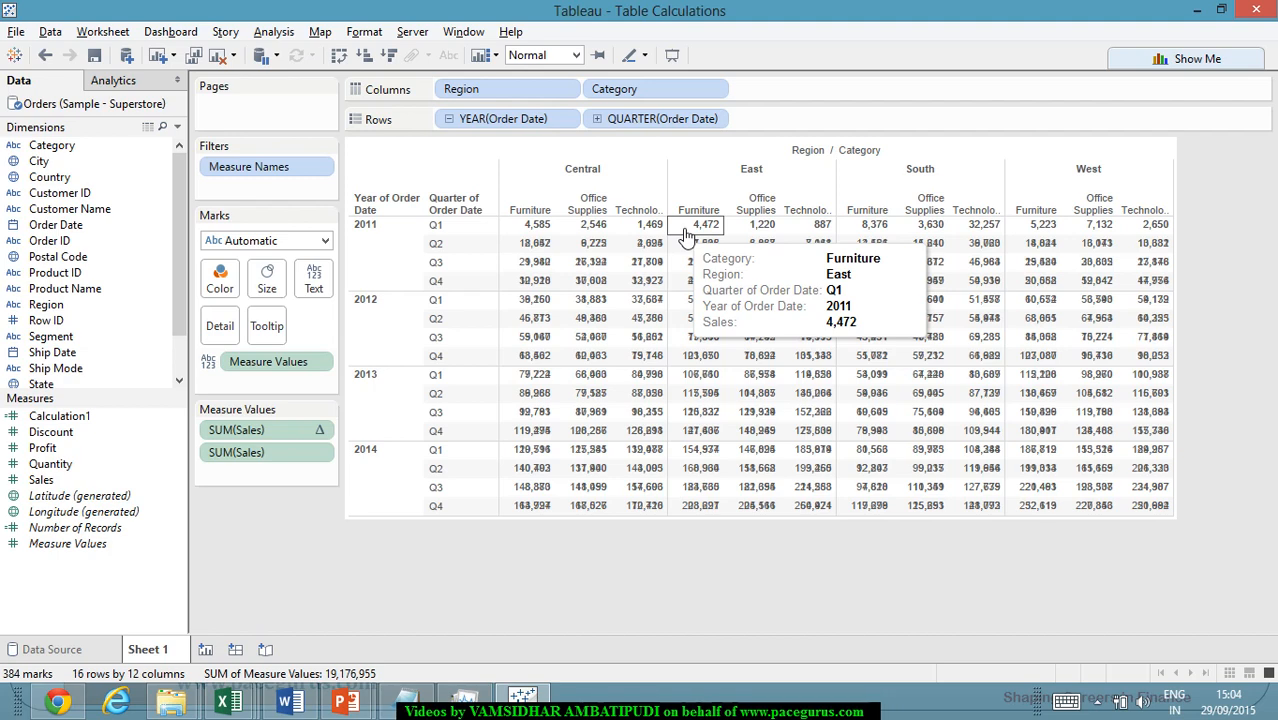
pyautogui.hotkey('alt', 'Tab')
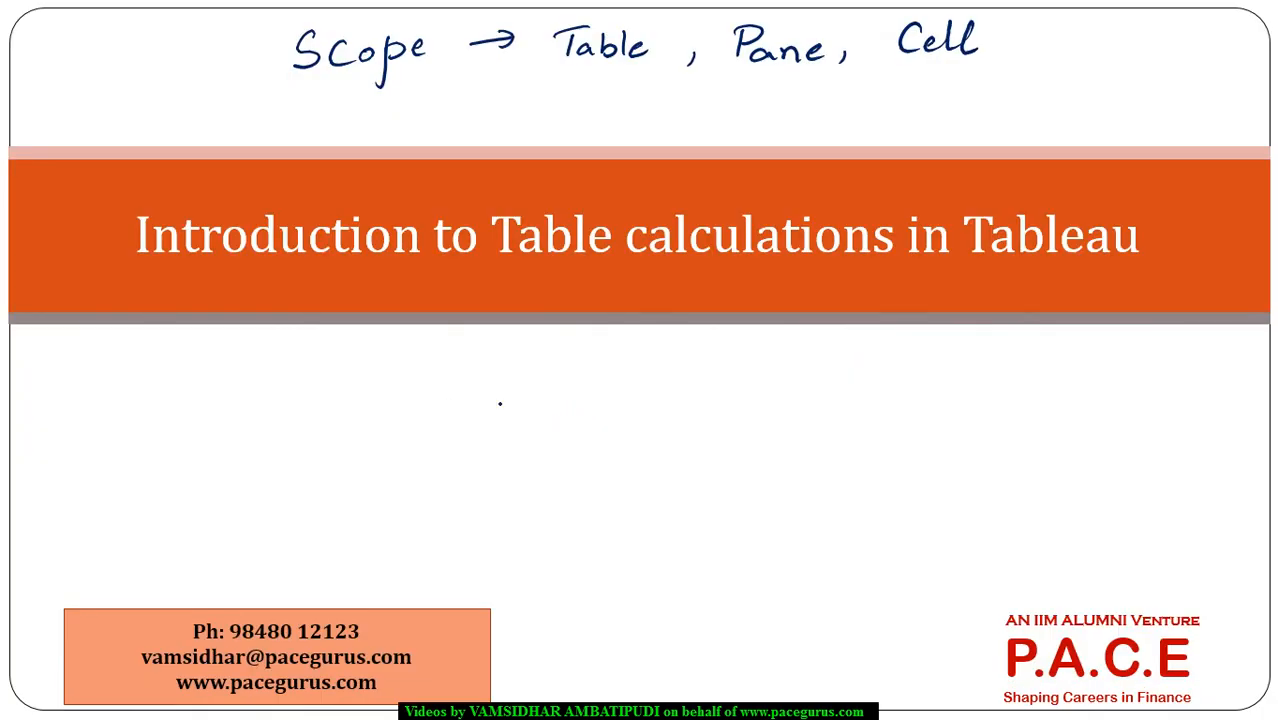
pyautogui.moveTo(316, 96); pyautogui.dragTo(318, 130)
pyautogui.moveTo(346, 102); pyautogui.dragTo(348, 116)
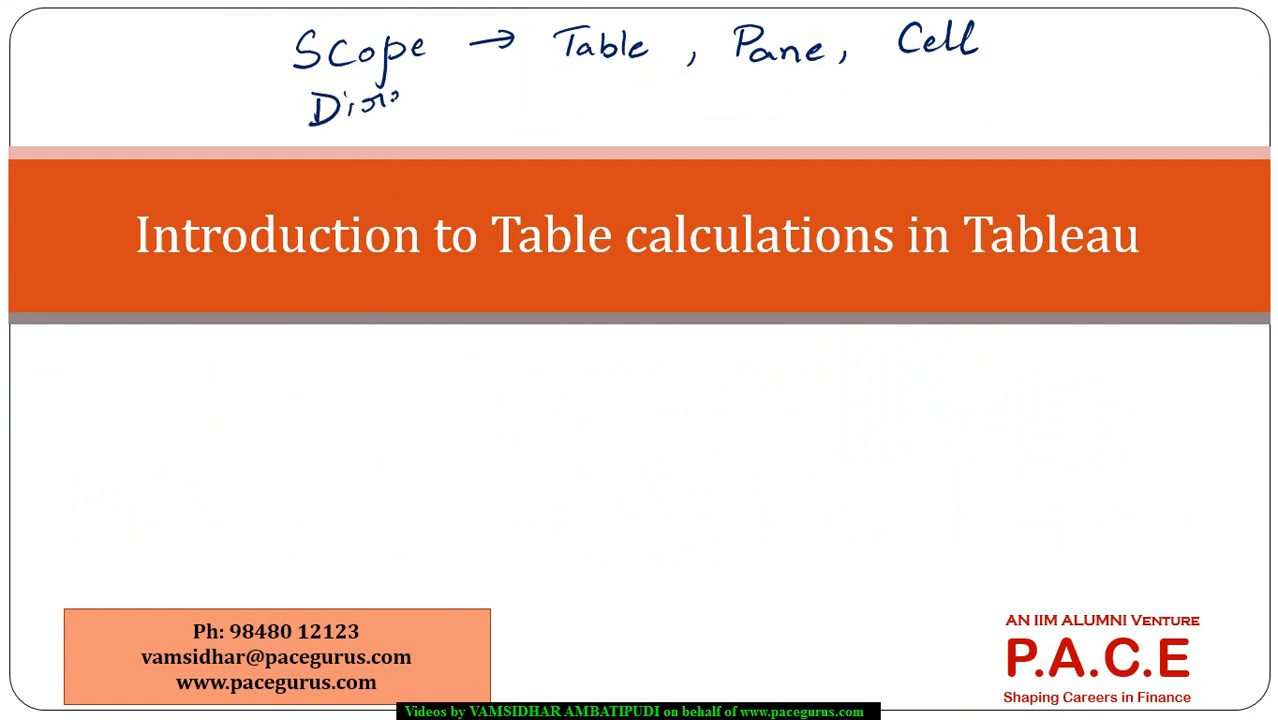
pyautogui.moveTo(434, 72)
pyautogui.mouseDown()
pyautogui.moveTo(446, 90)
pyautogui.moveTo(456, 75)
pyautogui.moveTo(592, 78)
pyautogui.moveTo(574, 90)
pyautogui.mouseUp()
pyautogui.hotkey('alt', 'Tab')
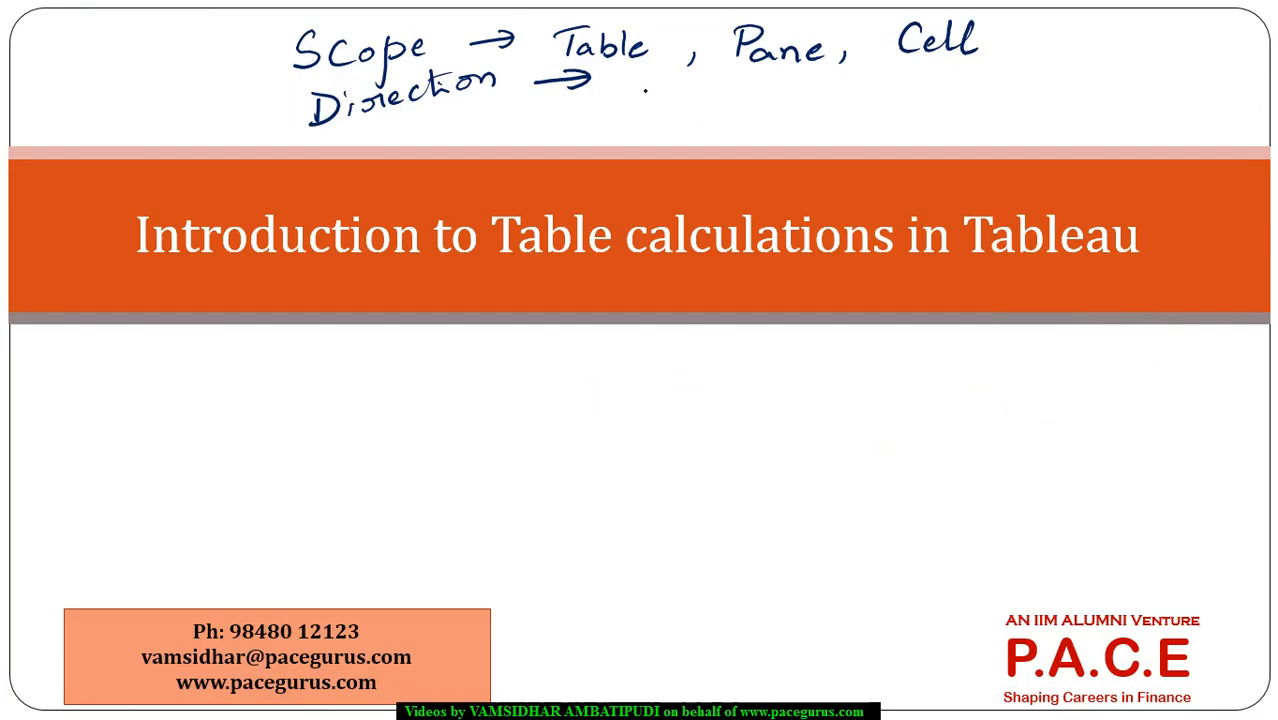
pyautogui.moveTo(645, 88); pyautogui.dragTo(641, 108)
pyautogui.moveTo(684, 72)
pyautogui.mouseDown()
pyautogui.moveTo(668, 132)
pyautogui.moveTo(710, 100)
pyautogui.moveTo(720, 132)
pyautogui.mouseUp()
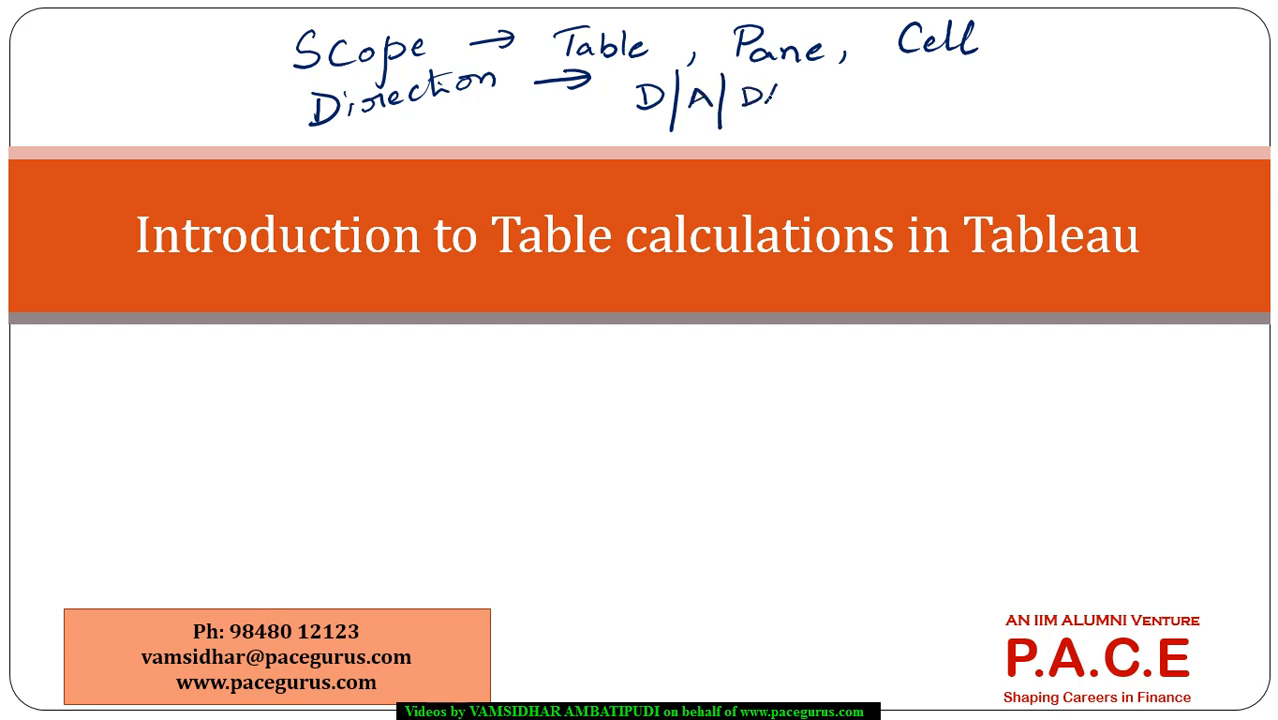
pyautogui.moveTo(773, 88); pyautogui.dragTo(806, 137)
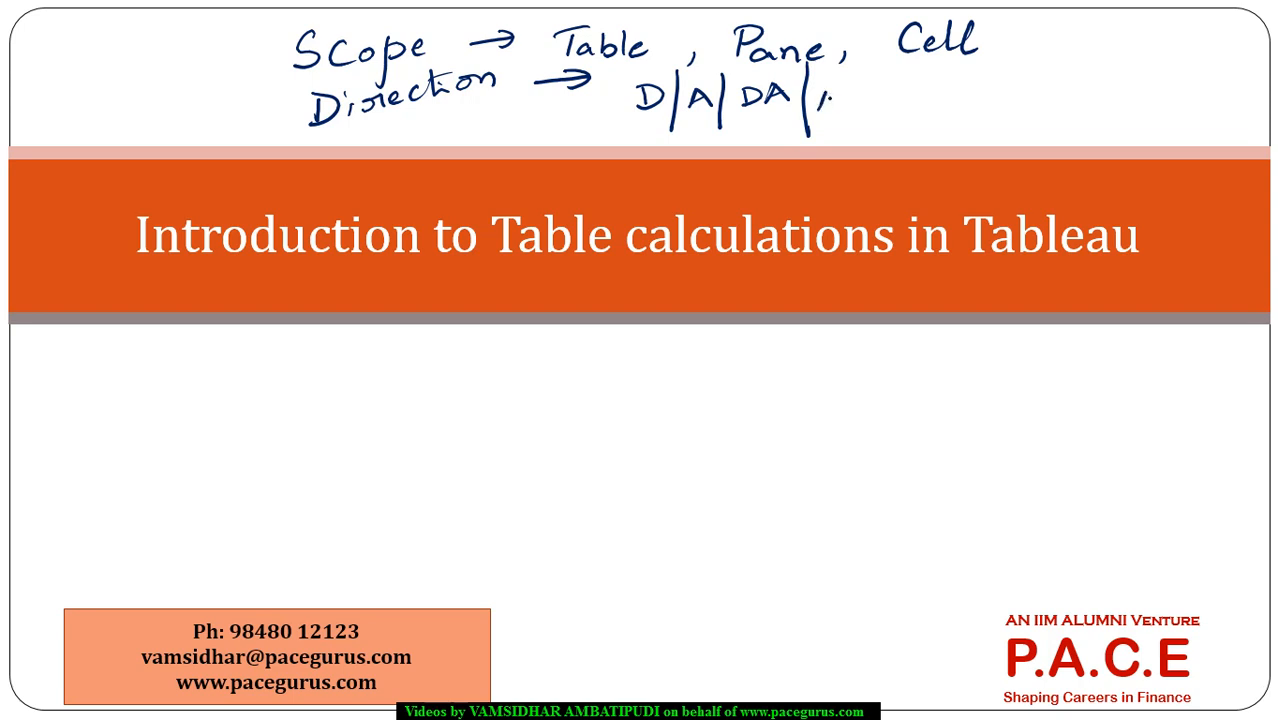
pyautogui.moveTo(852, 88); pyautogui.dragTo(856, 104)
pyautogui.moveTo(845, 112)
pyautogui.mouseDown()
pyautogui.moveTo(868, 84)
pyautogui.moveTo(846, 116)
pyautogui.mouseUp()
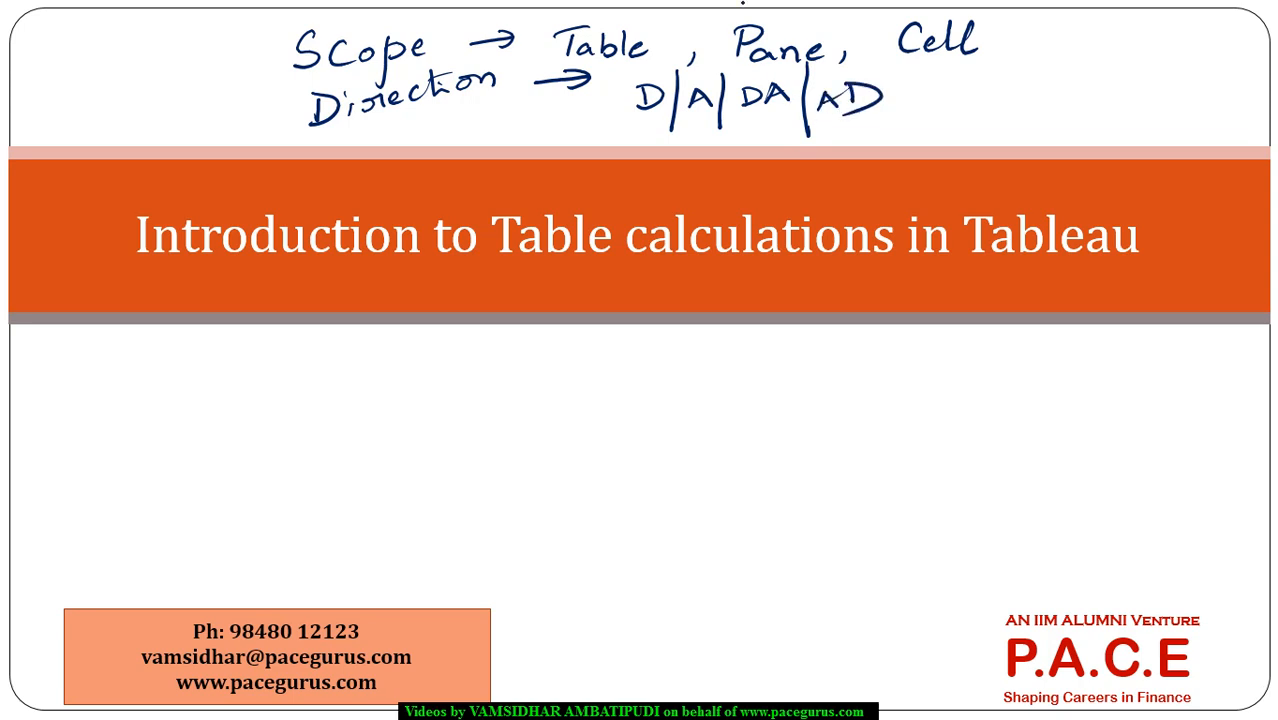
# - Switch back to Tableau and create a calculated field named Index2 with the formula INDEX()
pyautogui.hotkey('alt', 'Tab')
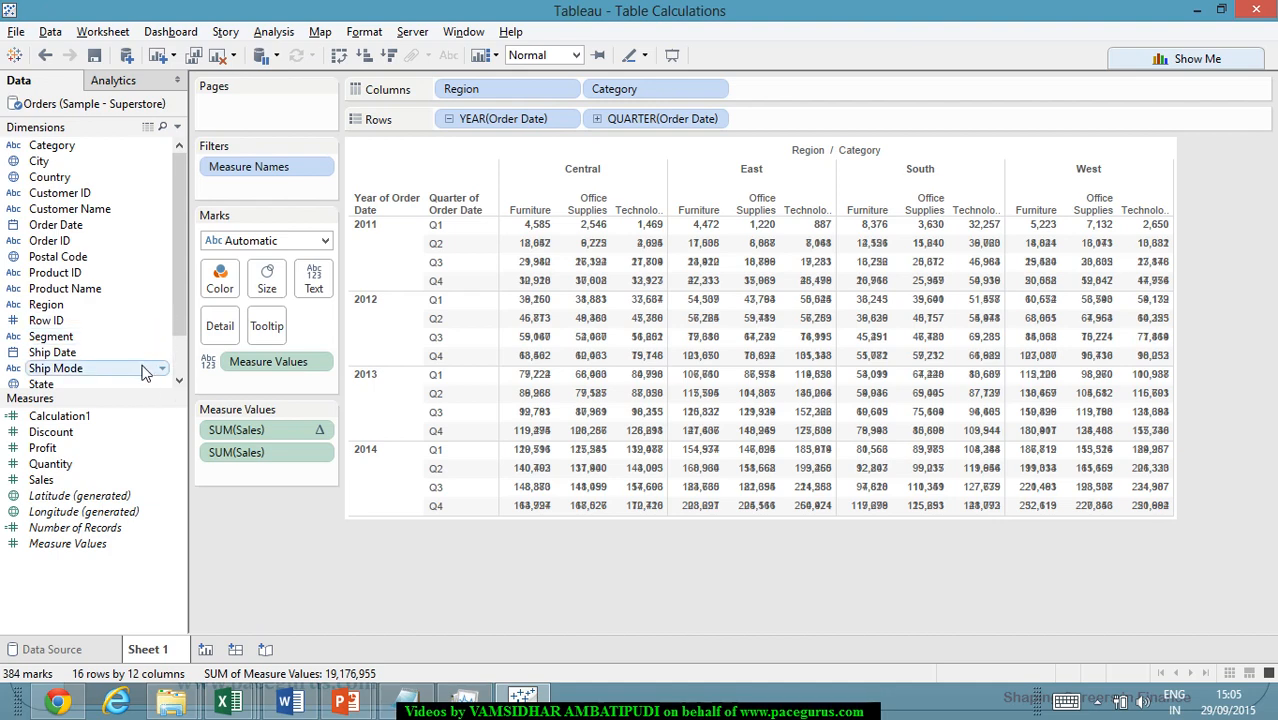
pyautogui.rightClick(113, 585)
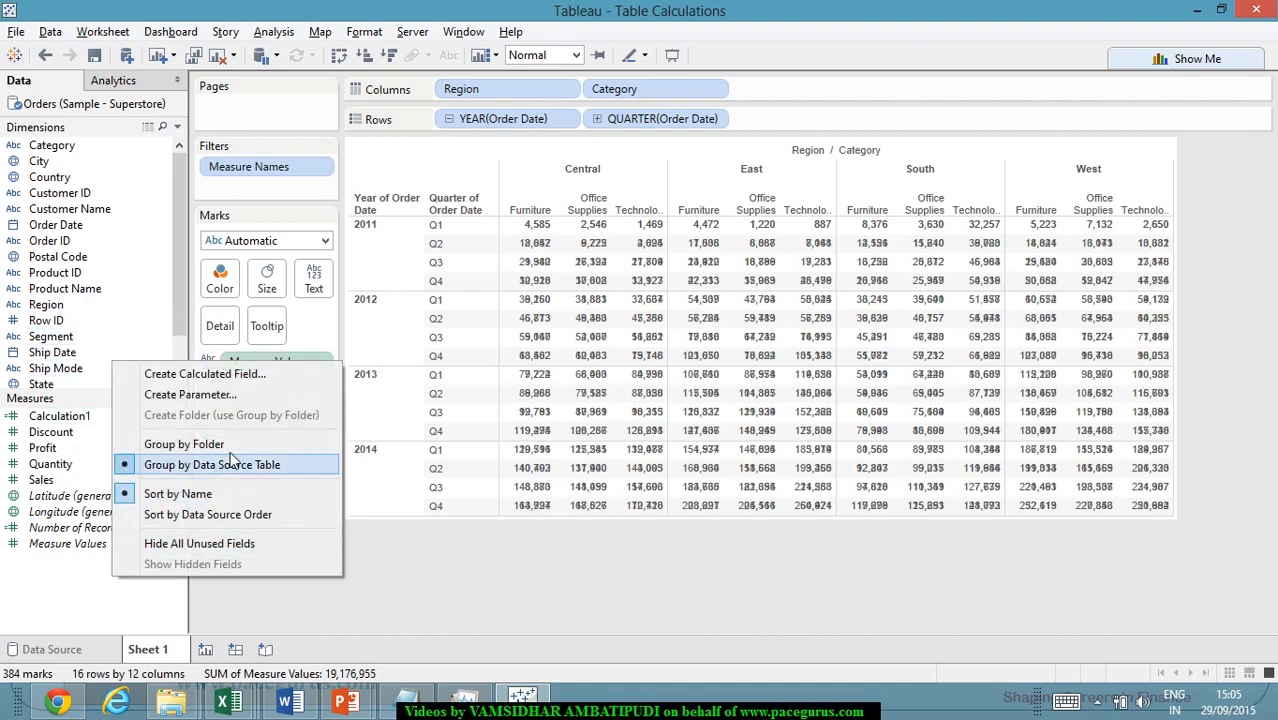
pyautogui.click(305, 385)
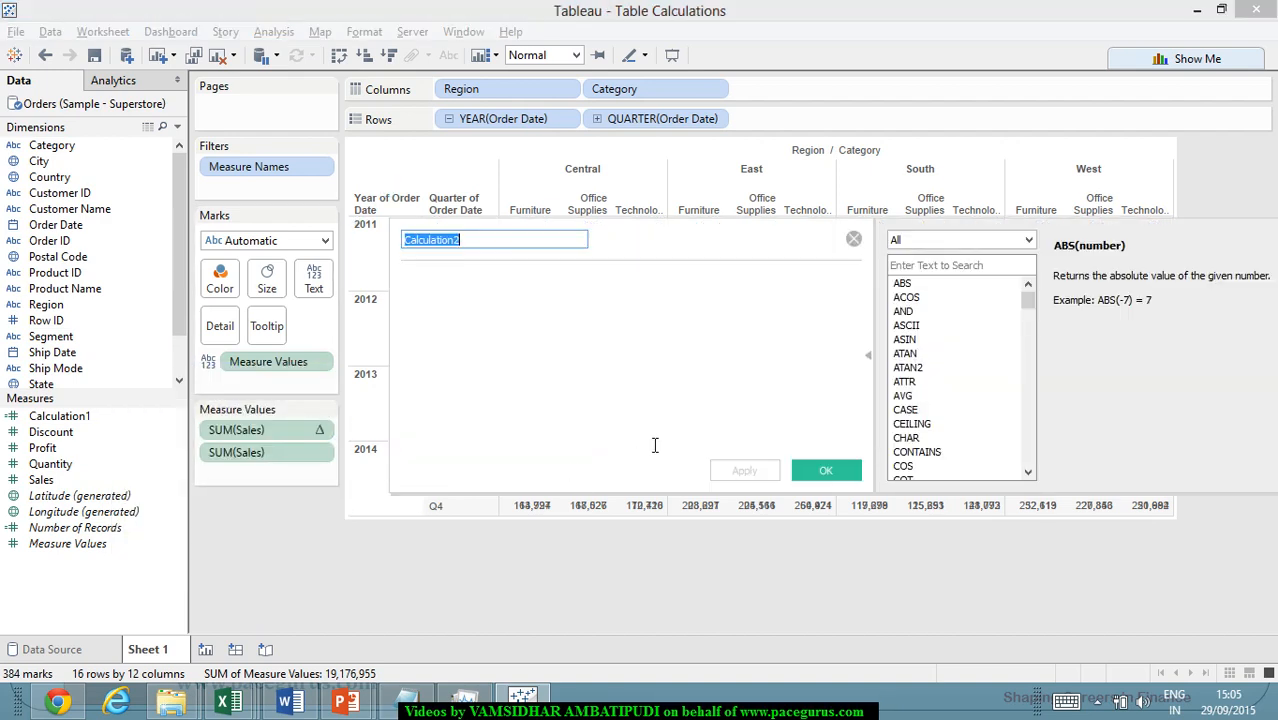
pyautogui.write('Index2')
pyautogui.press('Tab')
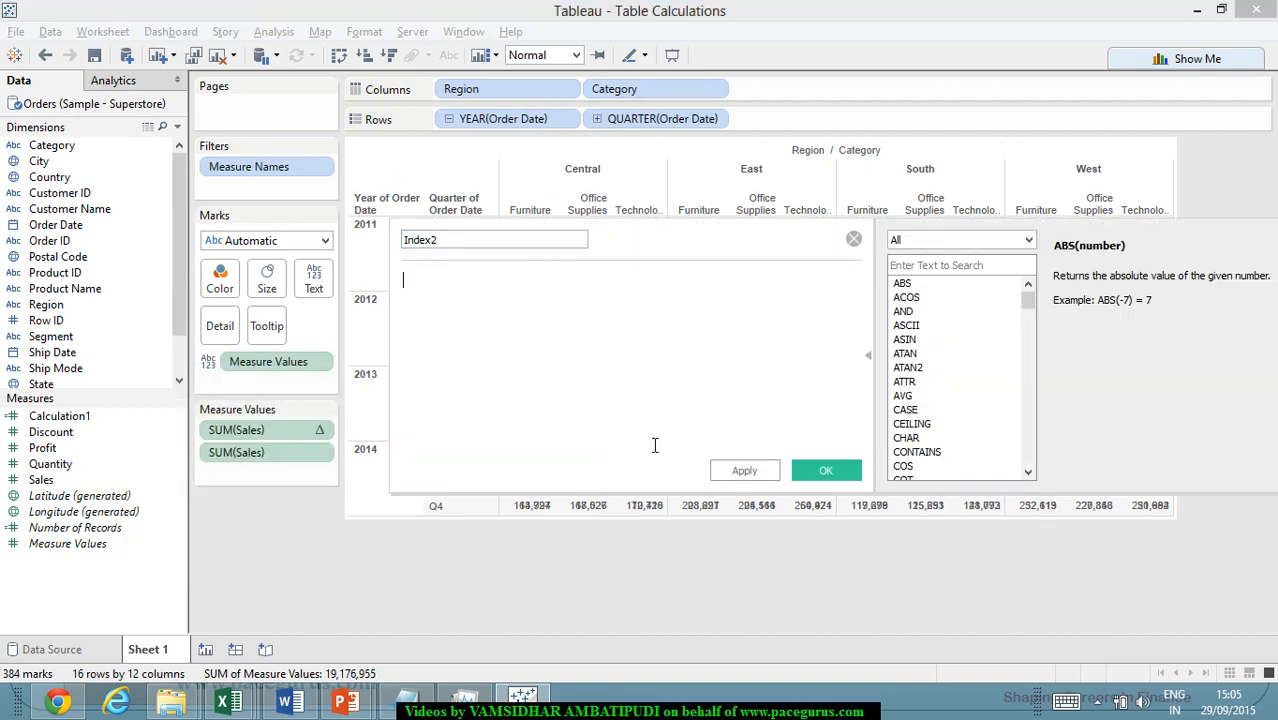
pyautogui.write('INDEX()')
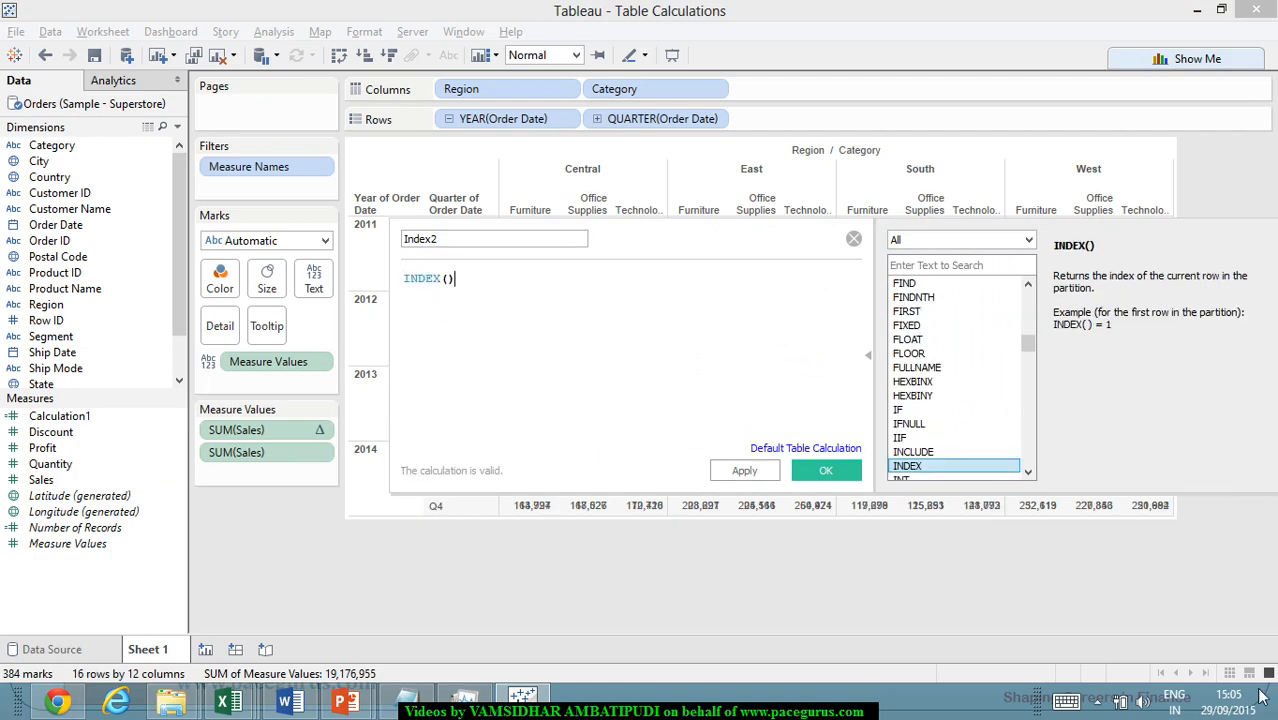
pyautogui.click(825, 470)
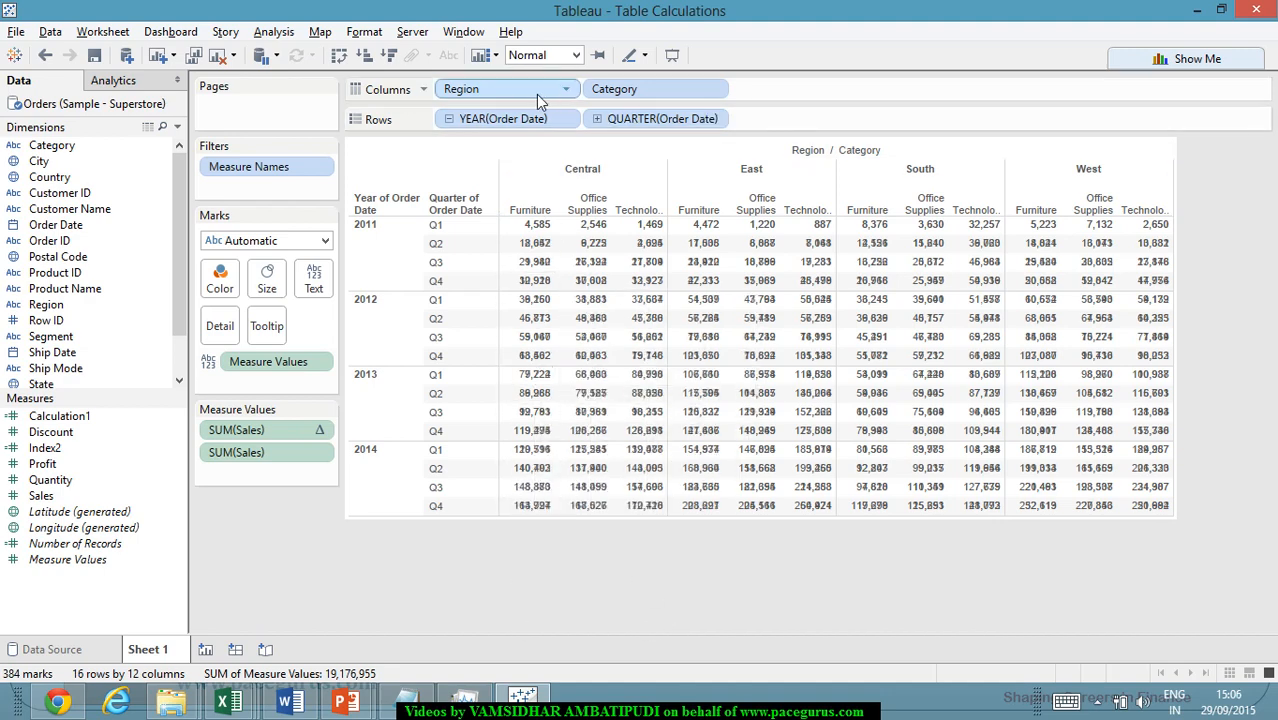
# - Clear Region, Category and both Sales measures from the view, keeping only the year and quarter of Order Date on Rows
pyautogui.moveTo(536, 94); pyautogui.dragTo(86, 209)
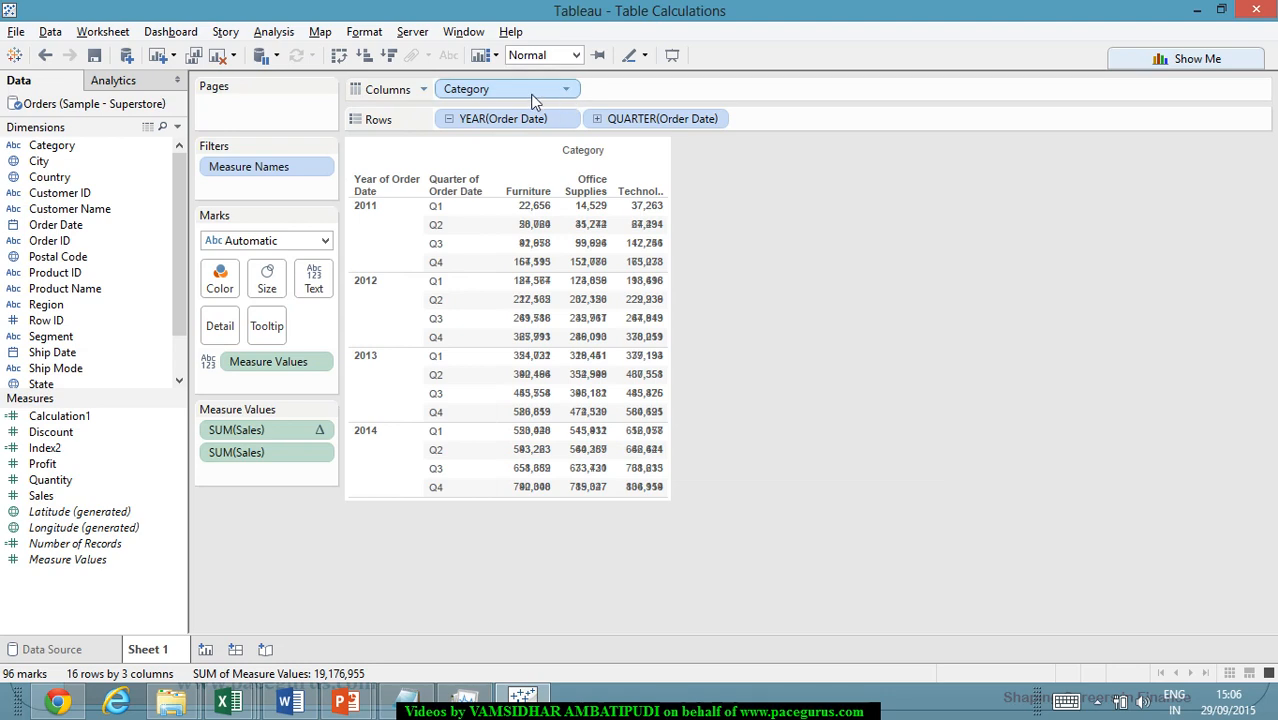
pyautogui.moveTo(533, 100); pyautogui.dragTo(80, 243)
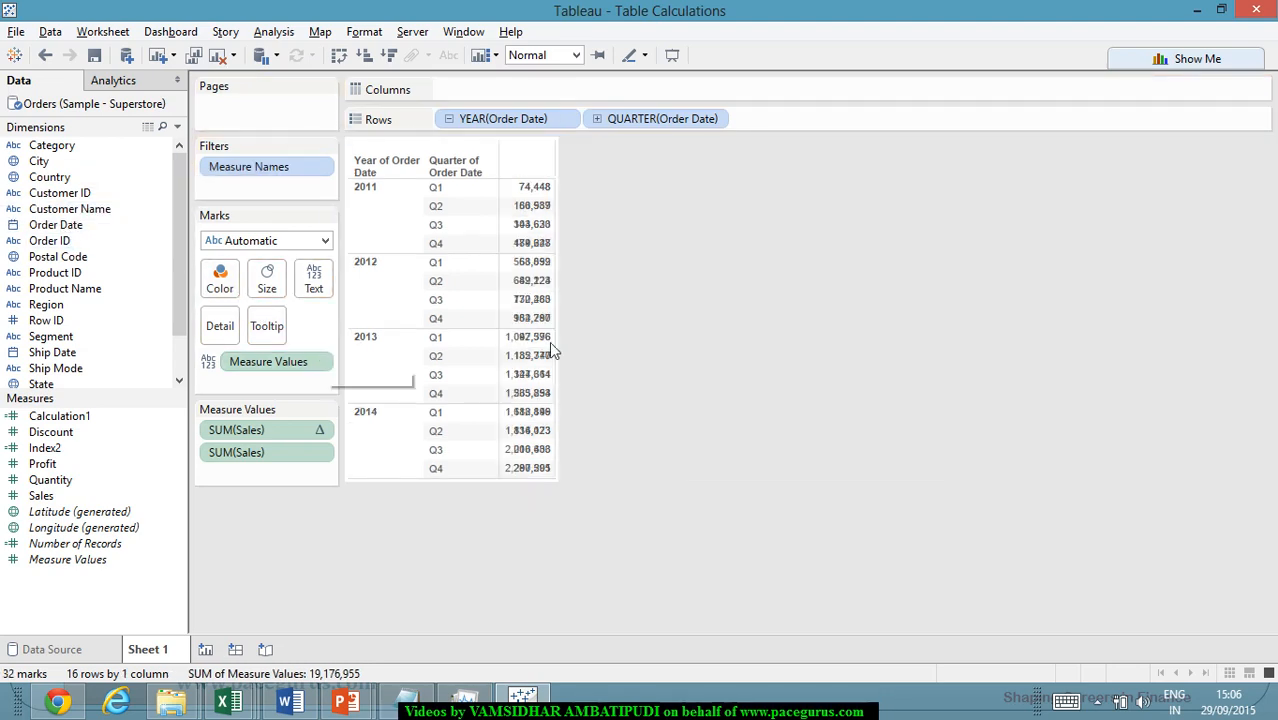
pyautogui.moveTo(277, 432); pyautogui.dragTo(165, 479)
pyautogui.click(787, 368)
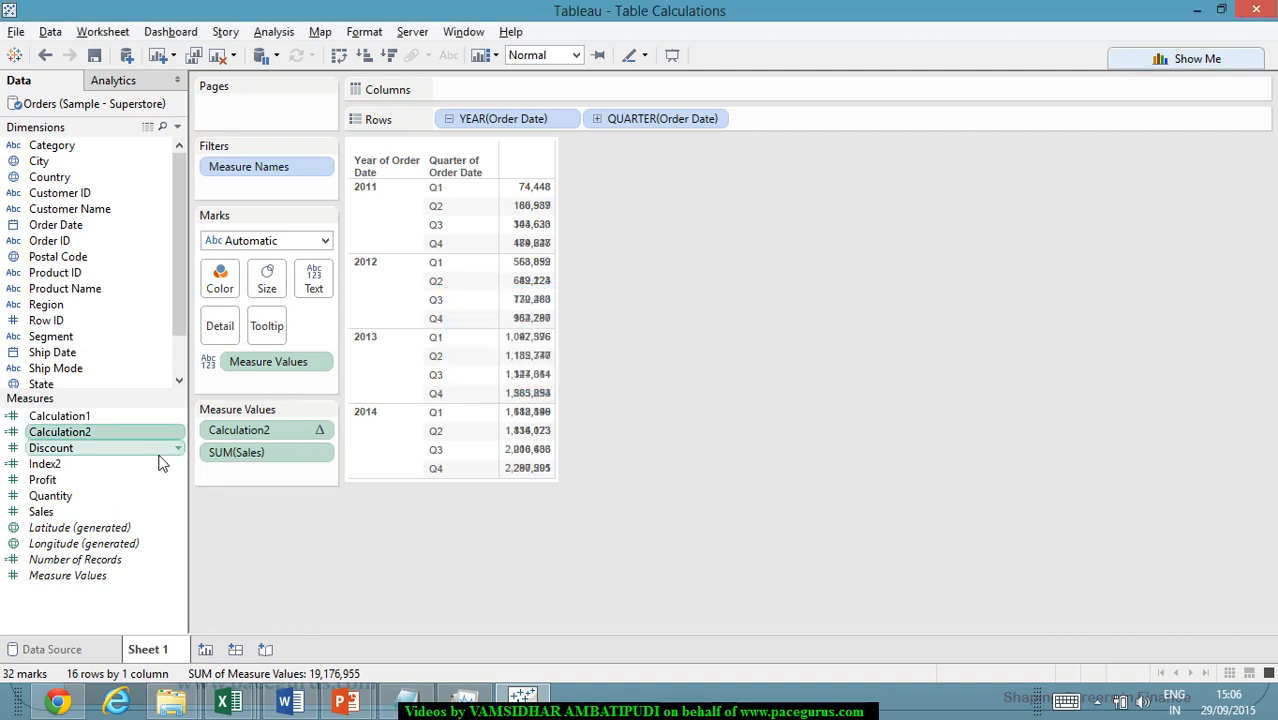
pyautogui.moveTo(250, 455); pyautogui.dragTo(22, 511)
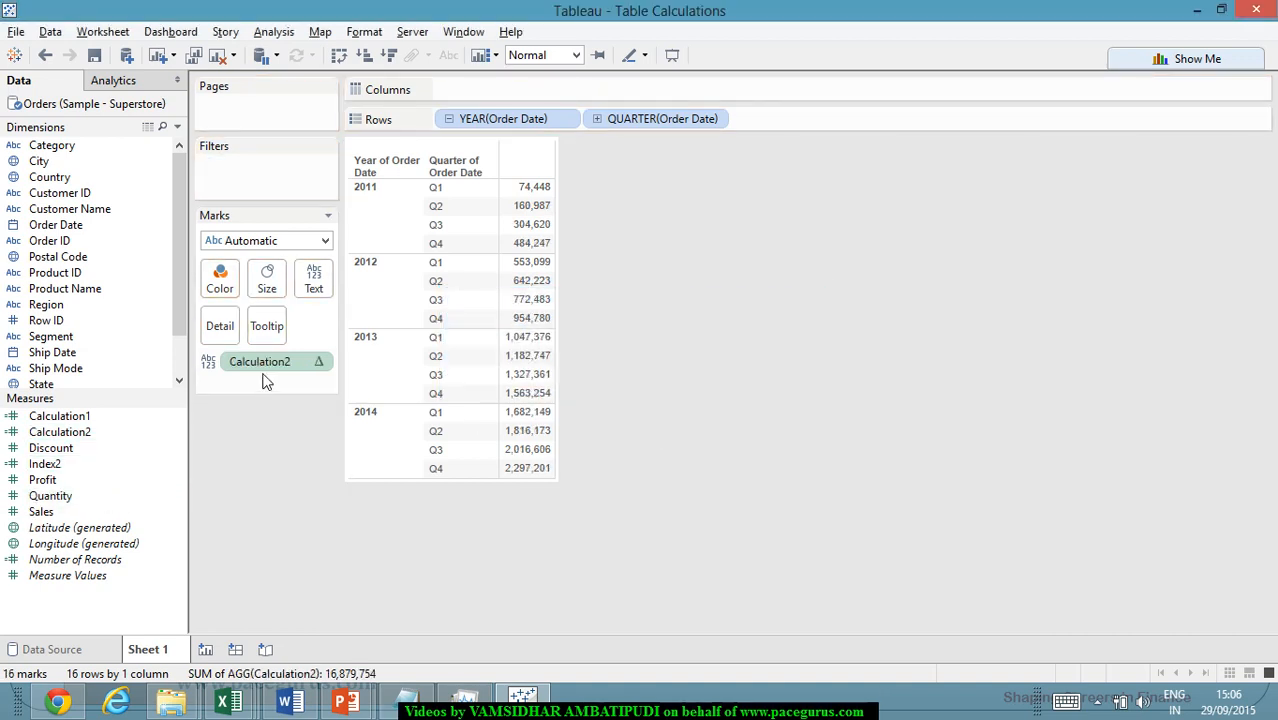
pyautogui.moveTo(255, 362); pyautogui.dragTo(128, 413)
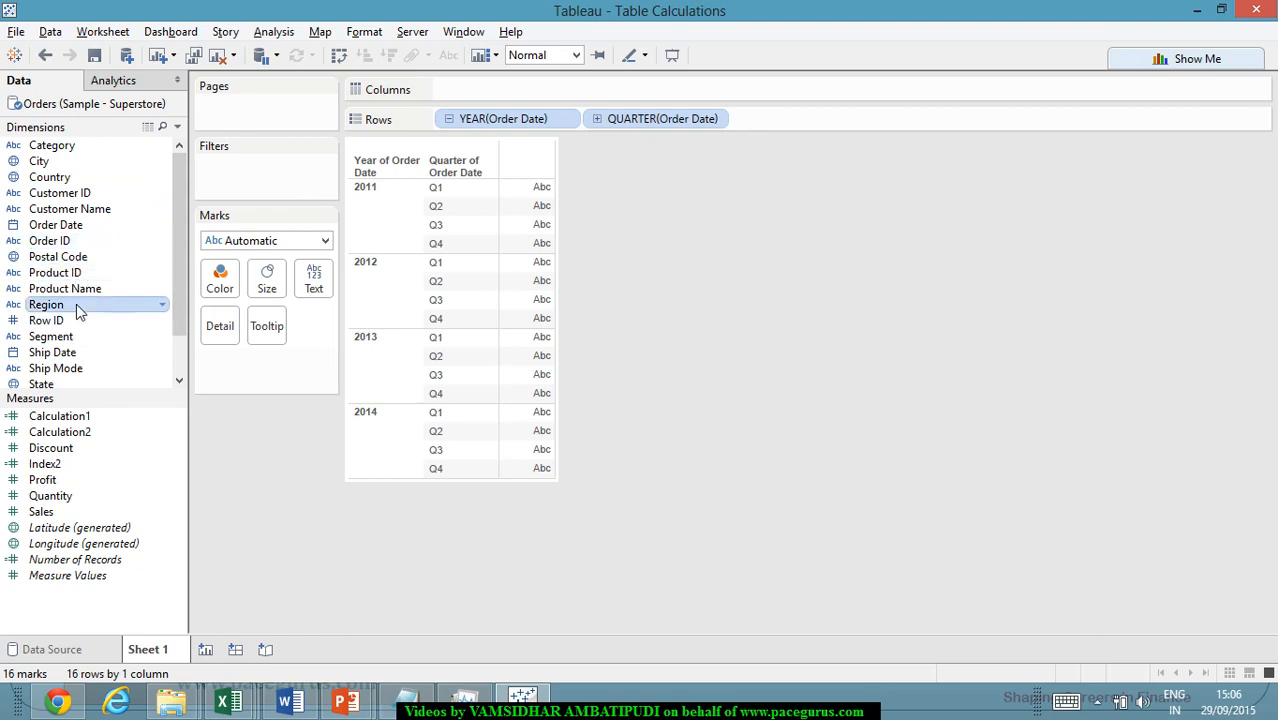
# - Place Region and Category on Columns, show Index2 as the text of each cell and inspect the numbering
pyautogui.moveTo(79, 312); pyautogui.dragTo(510, 95)
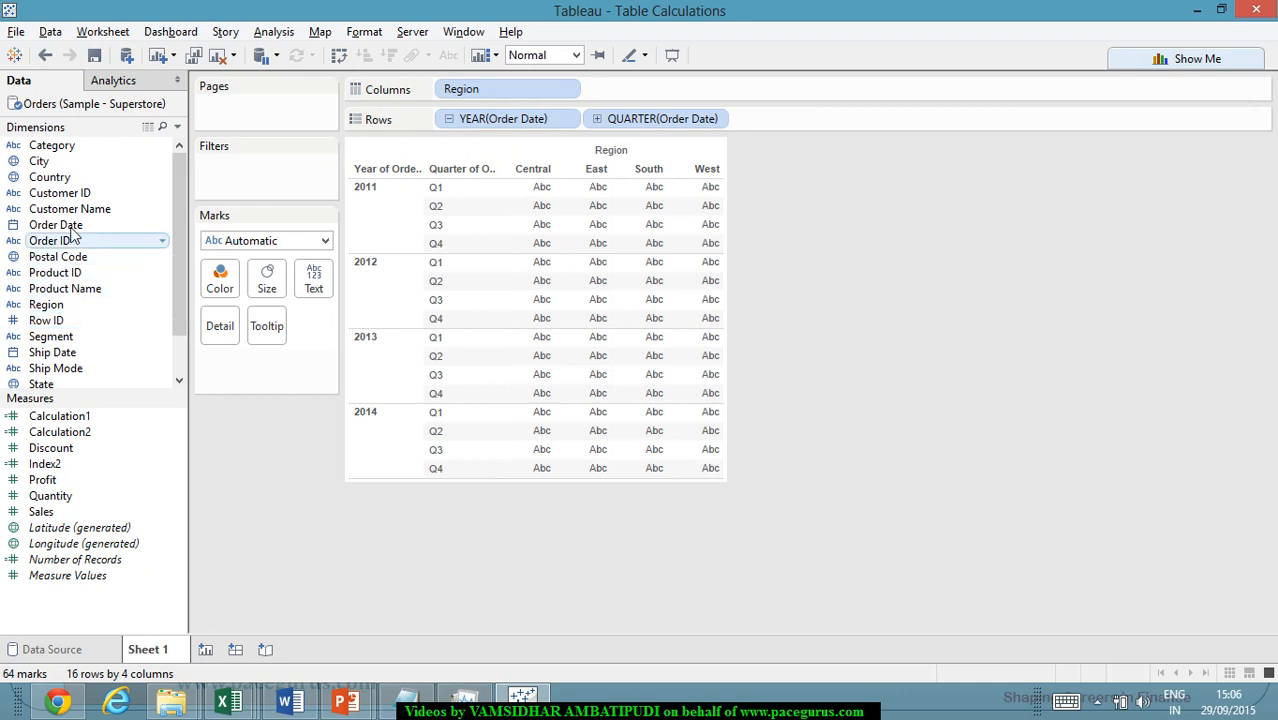
pyautogui.moveTo(55, 146); pyautogui.dragTo(675, 95)
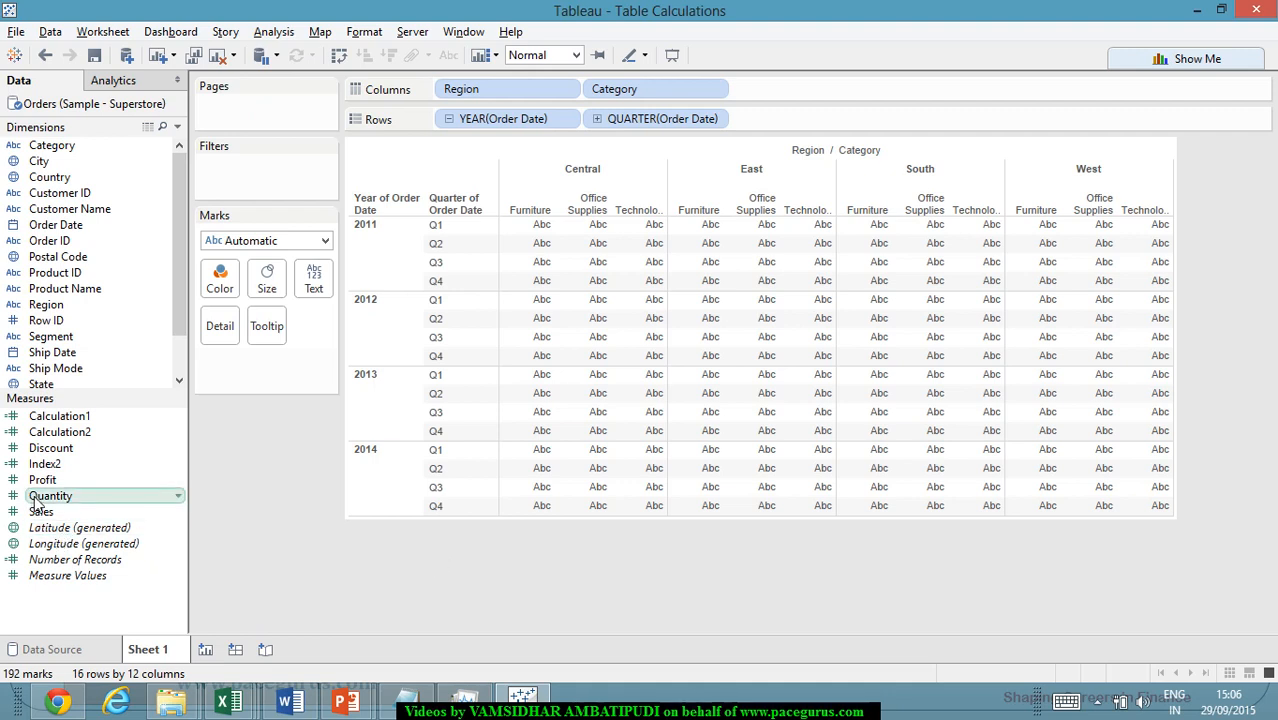
pyautogui.moveTo(50, 465); pyautogui.dragTo(314, 282)
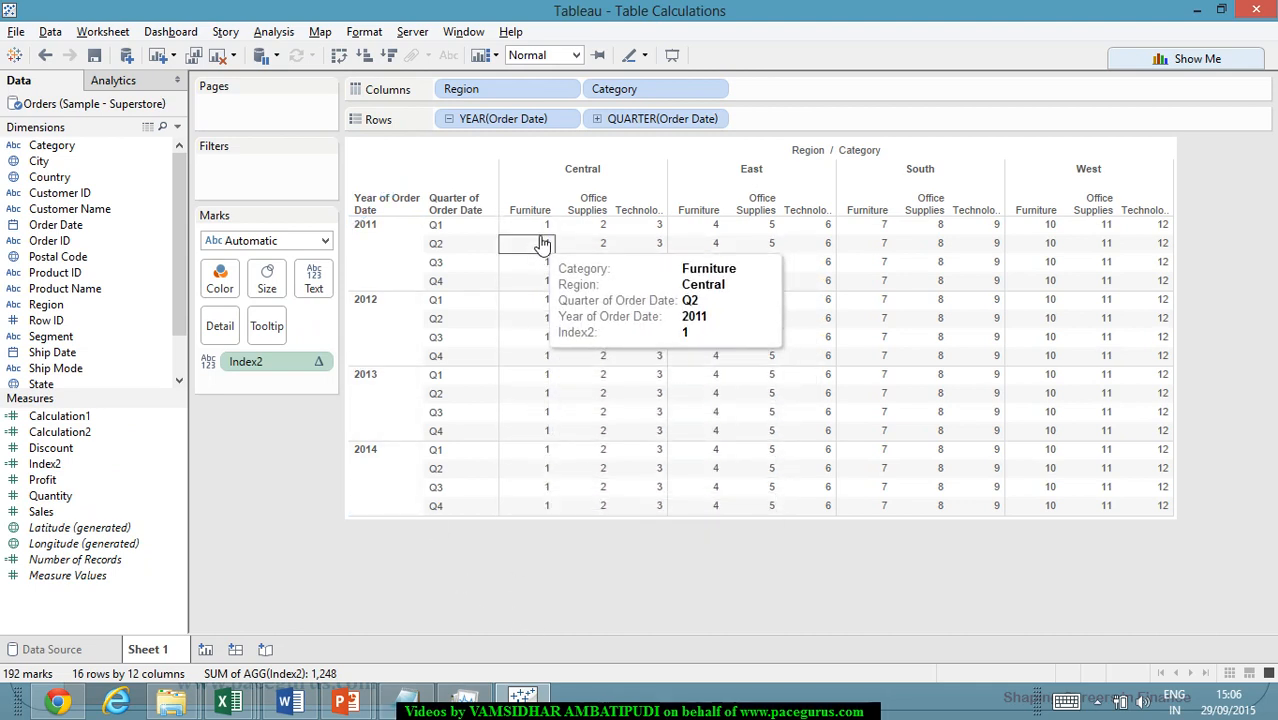
pyautogui.moveTo(1176, 237)
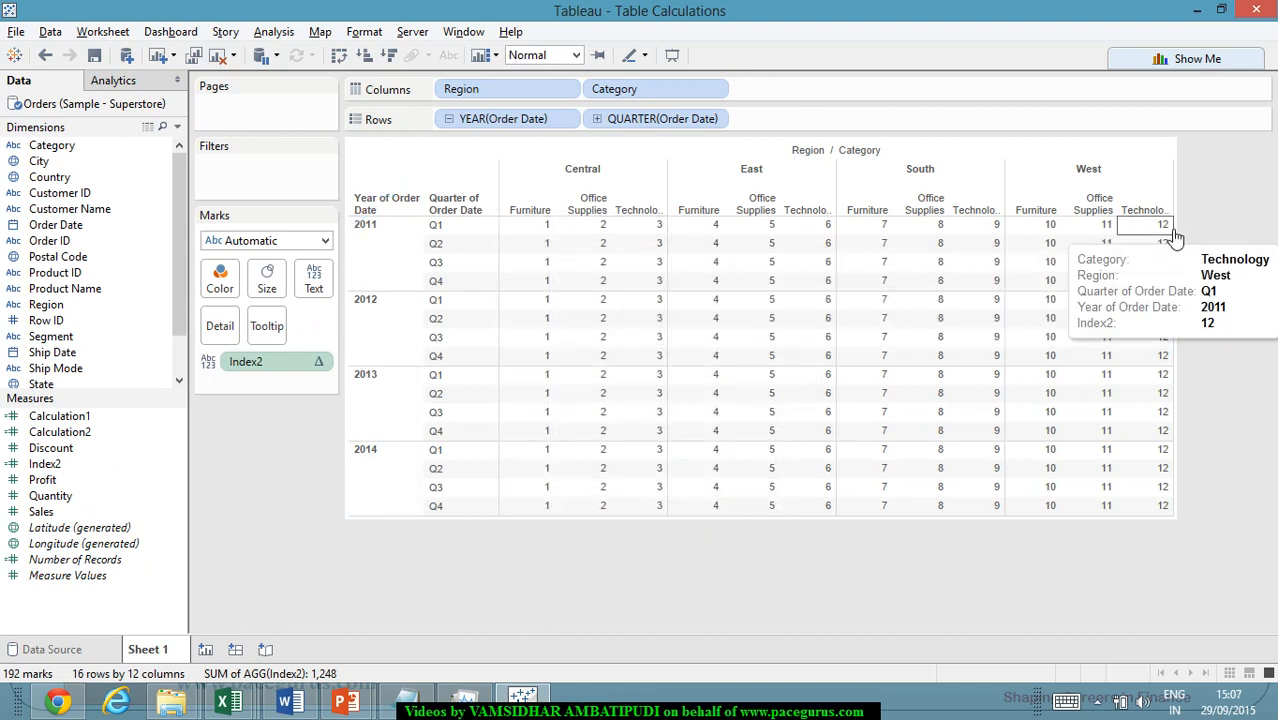
pyautogui.moveTo(584, 452)
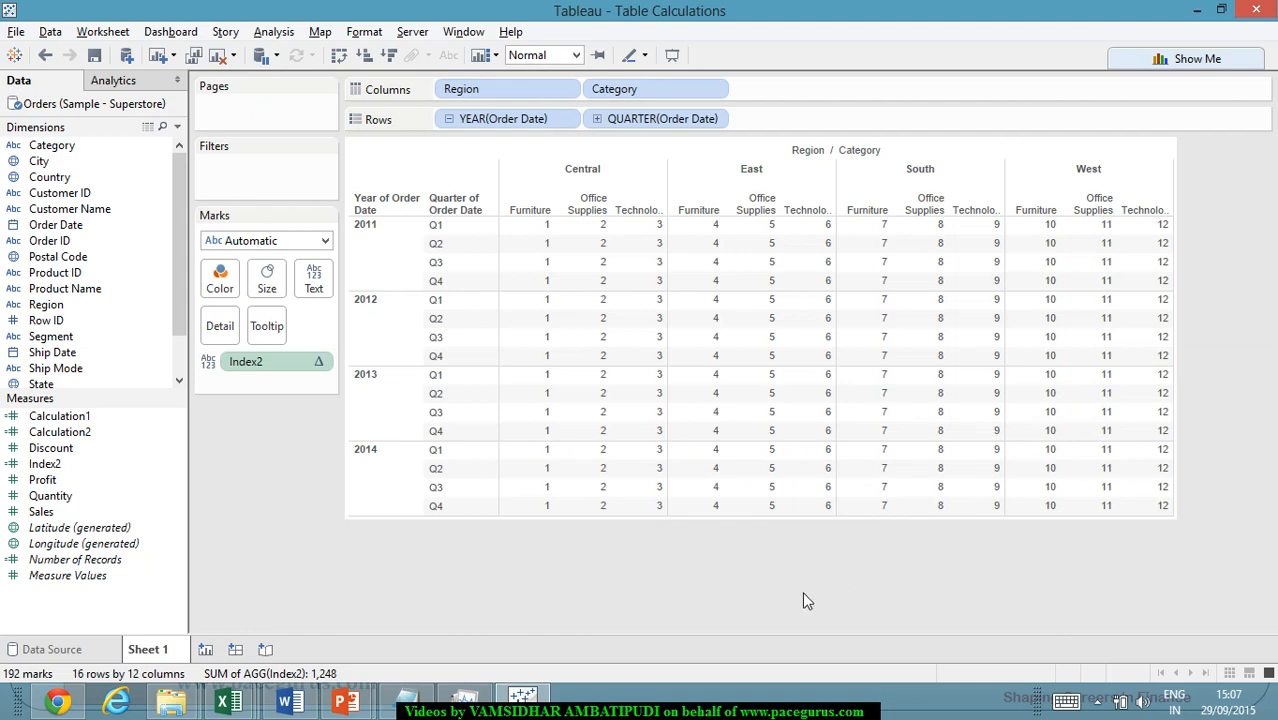
# - Review the Compute using options of Index2 and set it to Table (Down)
pyautogui.click(316, 364)
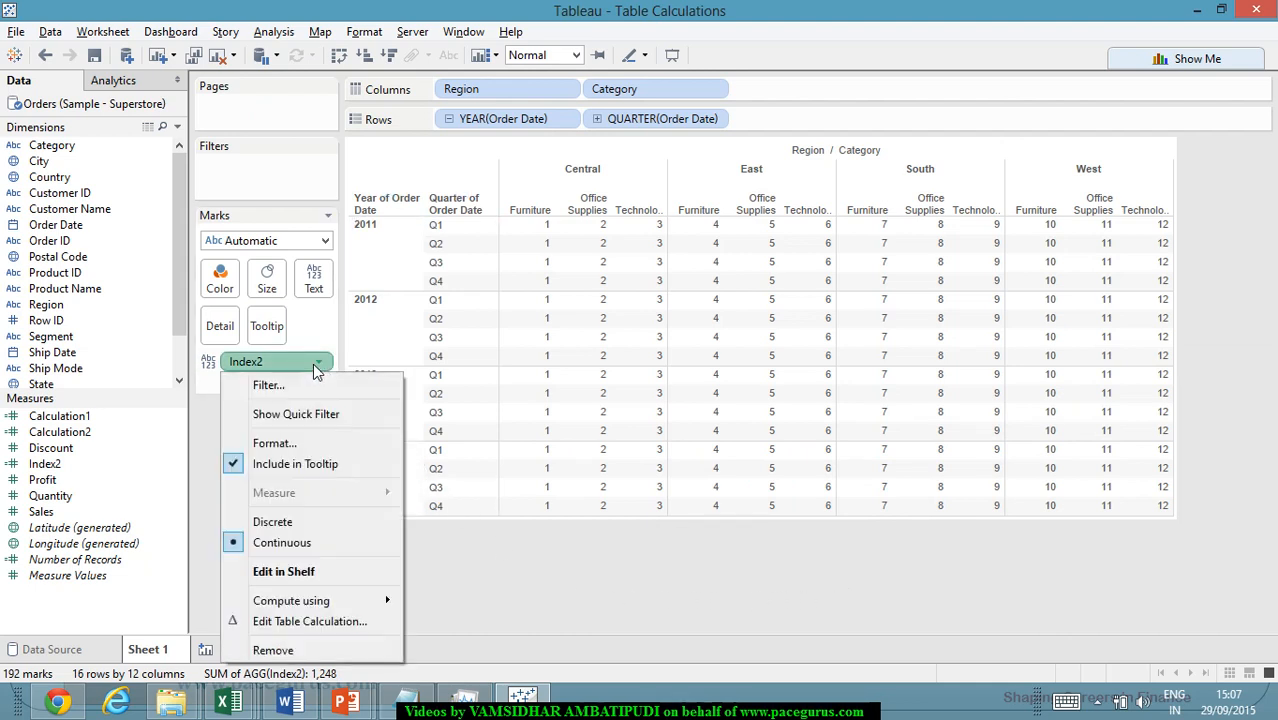
pyautogui.moveTo(325, 606)
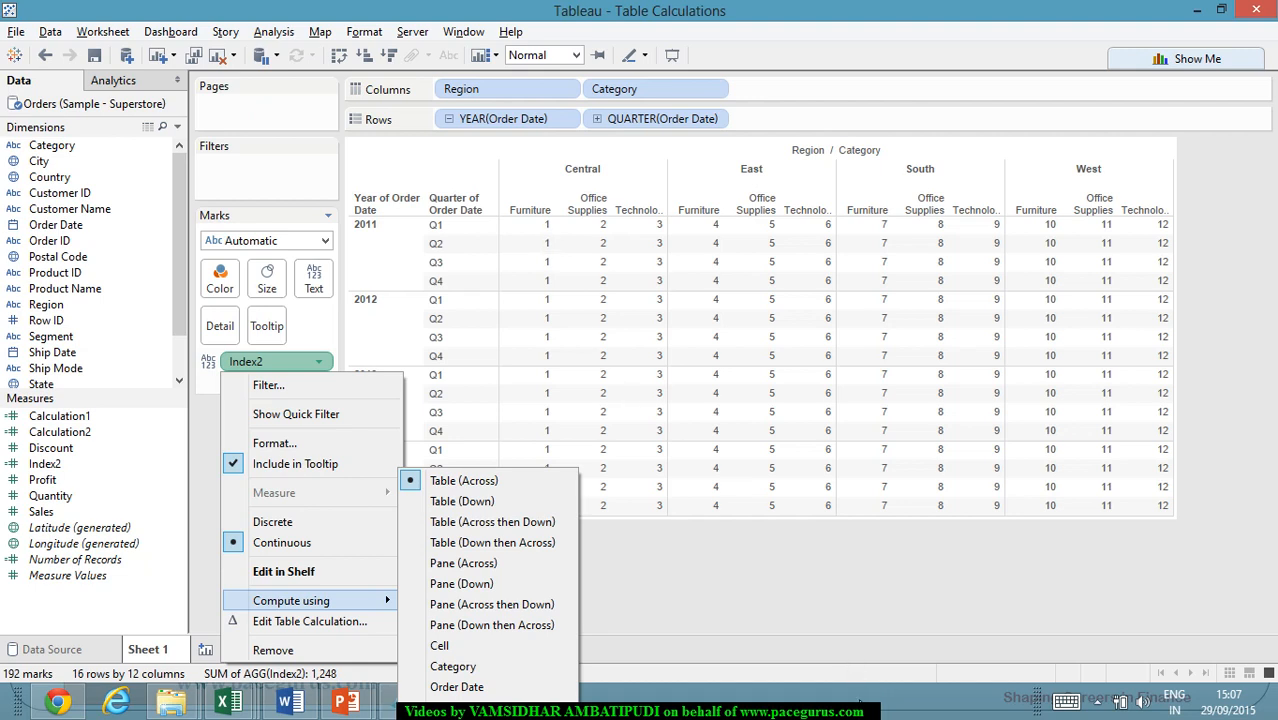
pyautogui.click(850, 629)
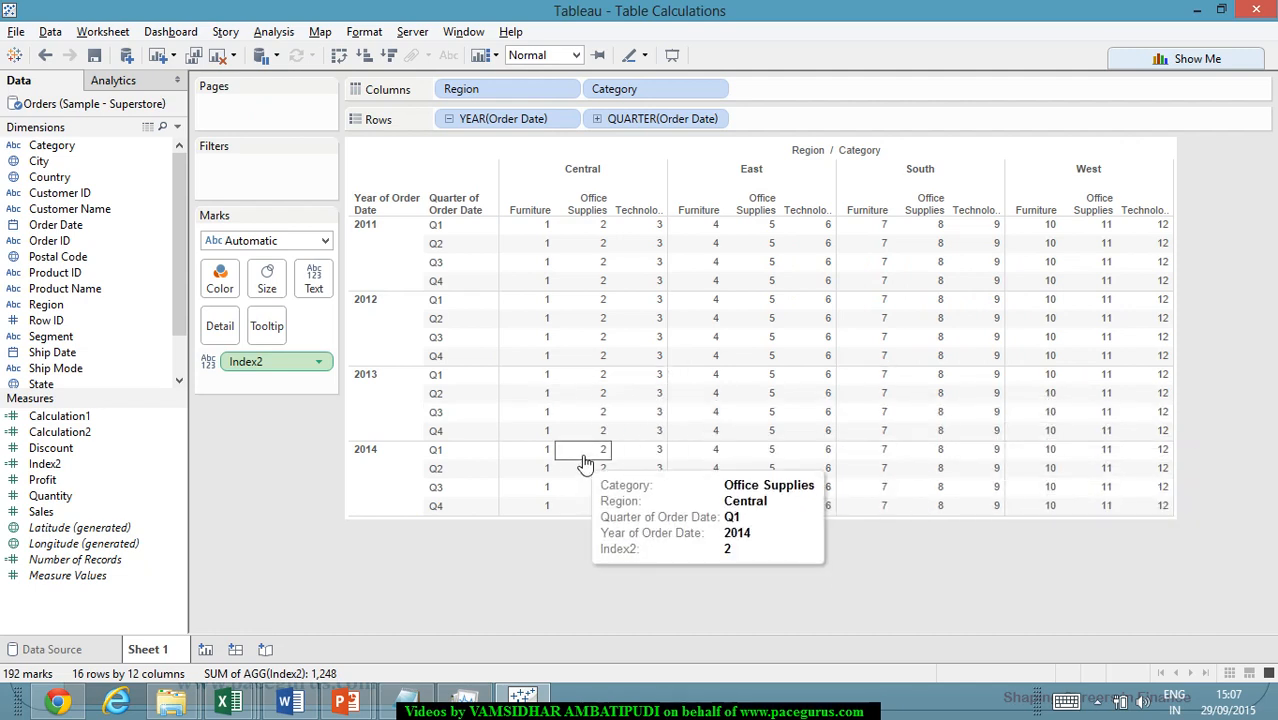
pyautogui.click(320, 364)
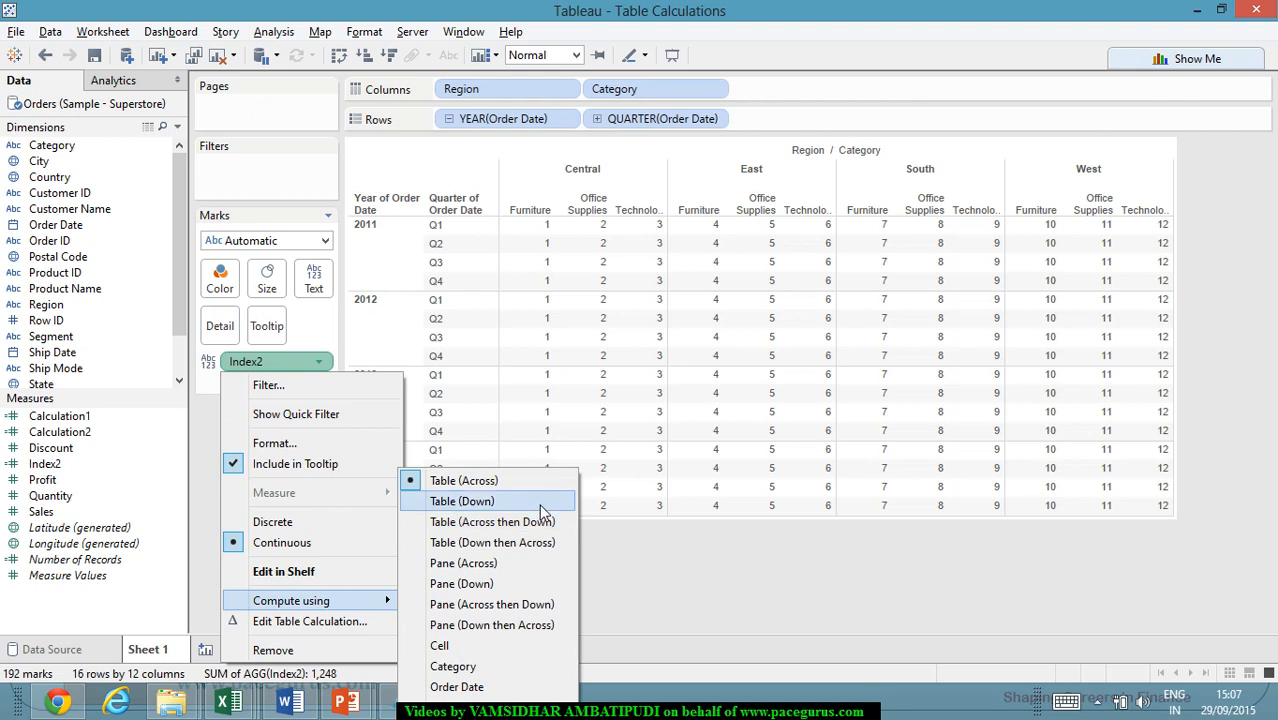
pyautogui.click(541, 510)
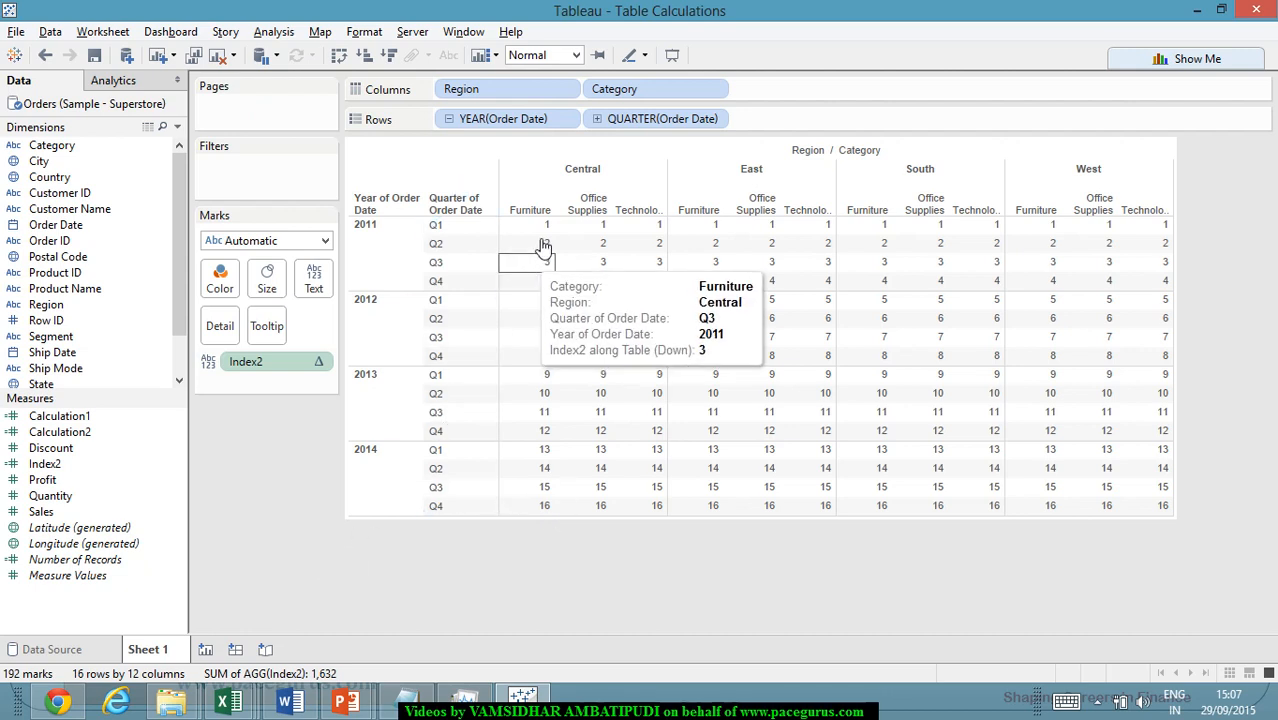
# - Inspect the downward numbering and set Index2 to compute using Table (Across then Down)
pyautogui.moveTo(536, 255)
pyautogui.click(318, 362)
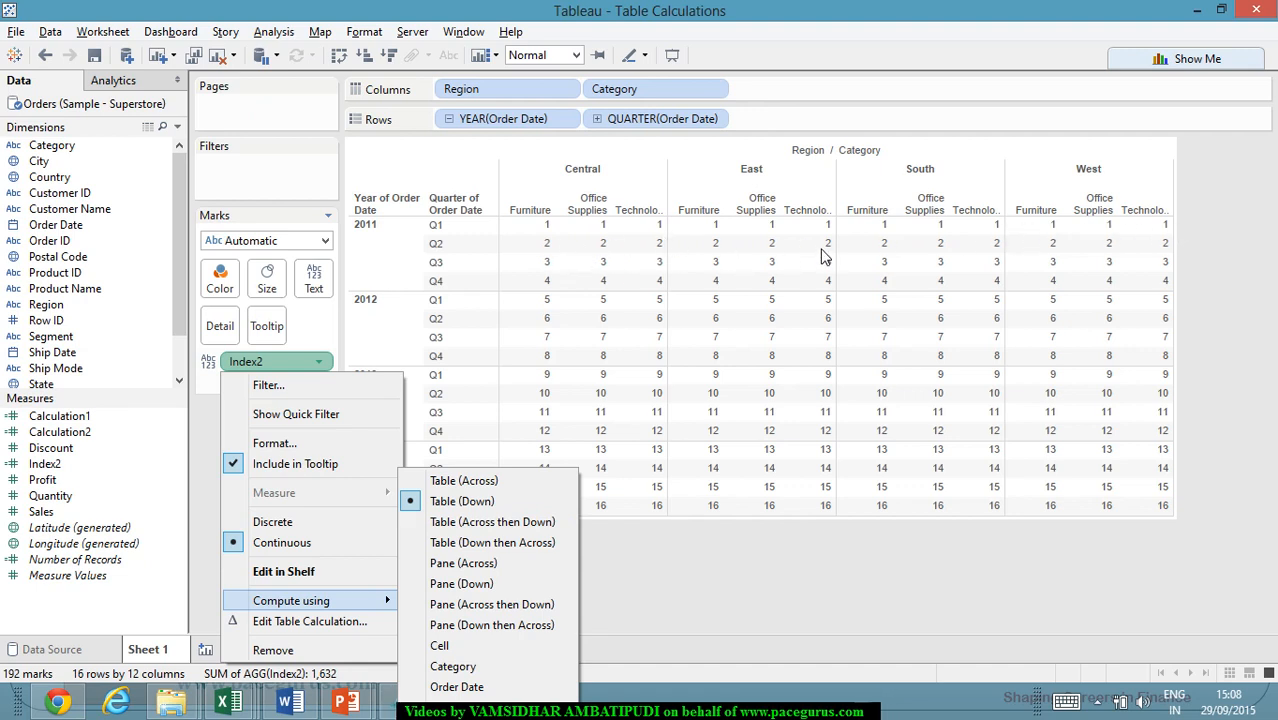
pyautogui.click(538, 522)
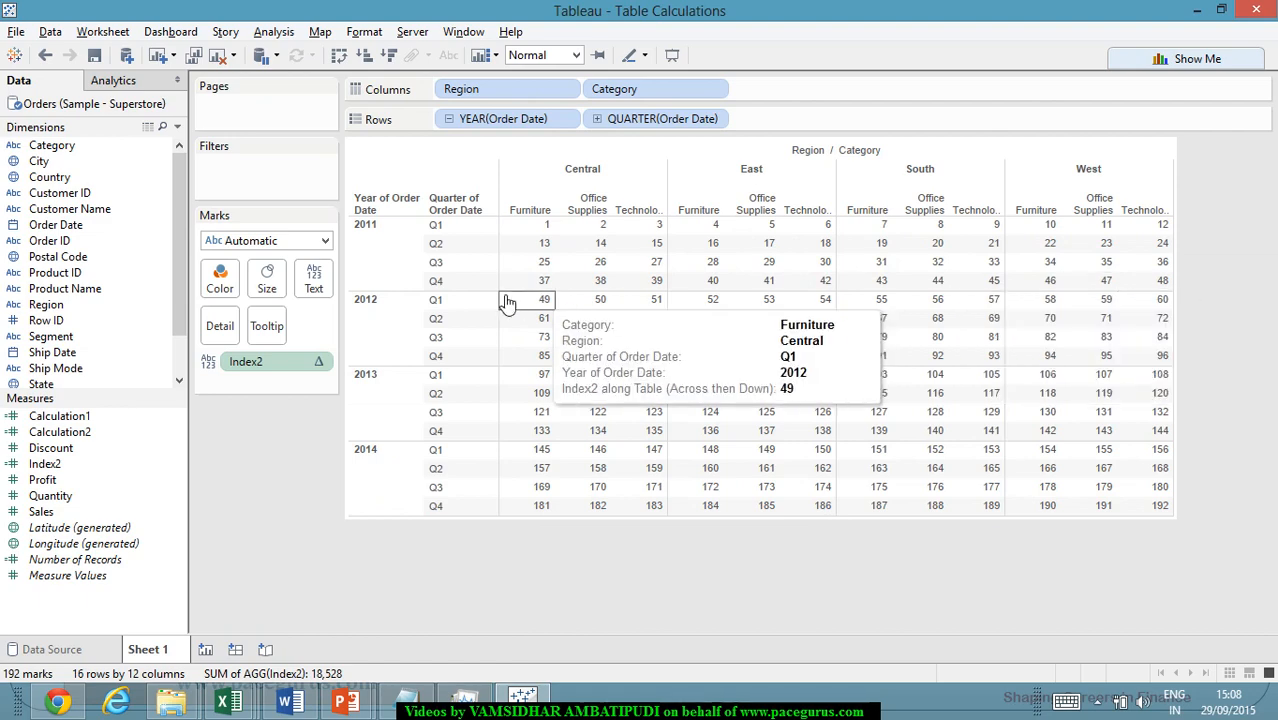
# - Set Index2 to compute using Table (Down then Across)
pyautogui.click(318, 364)
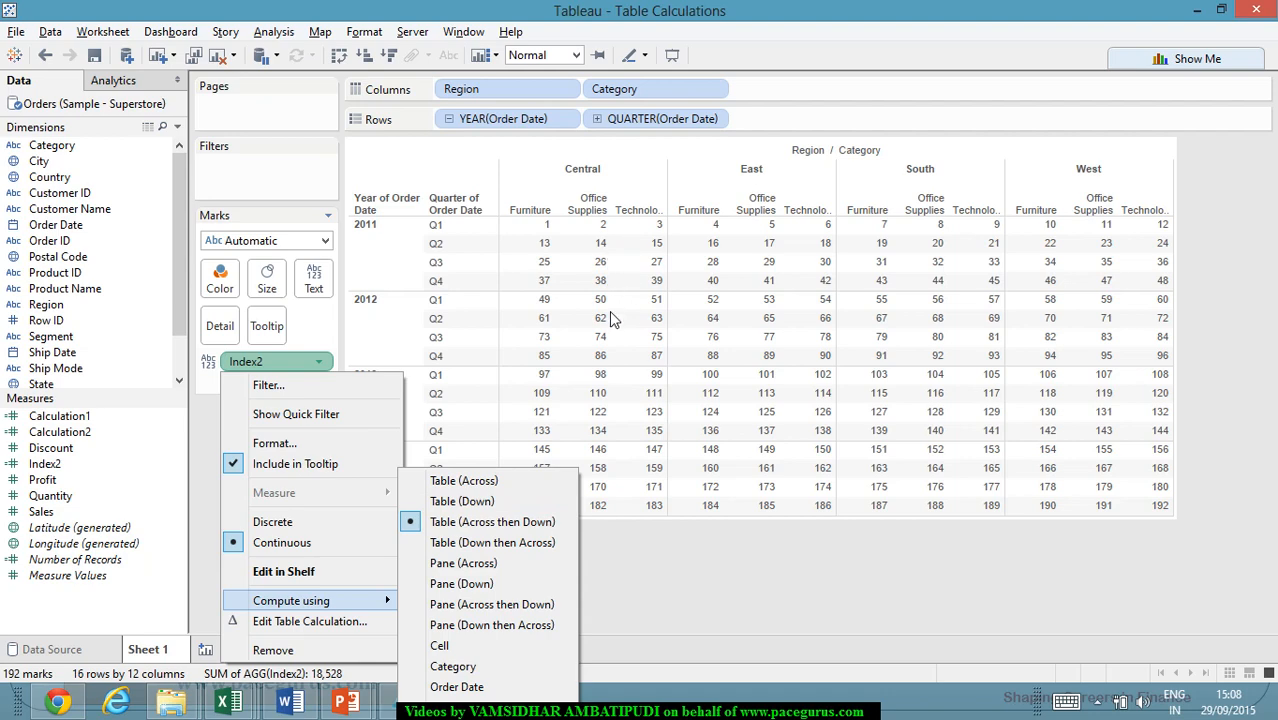
pyautogui.click(482, 543)
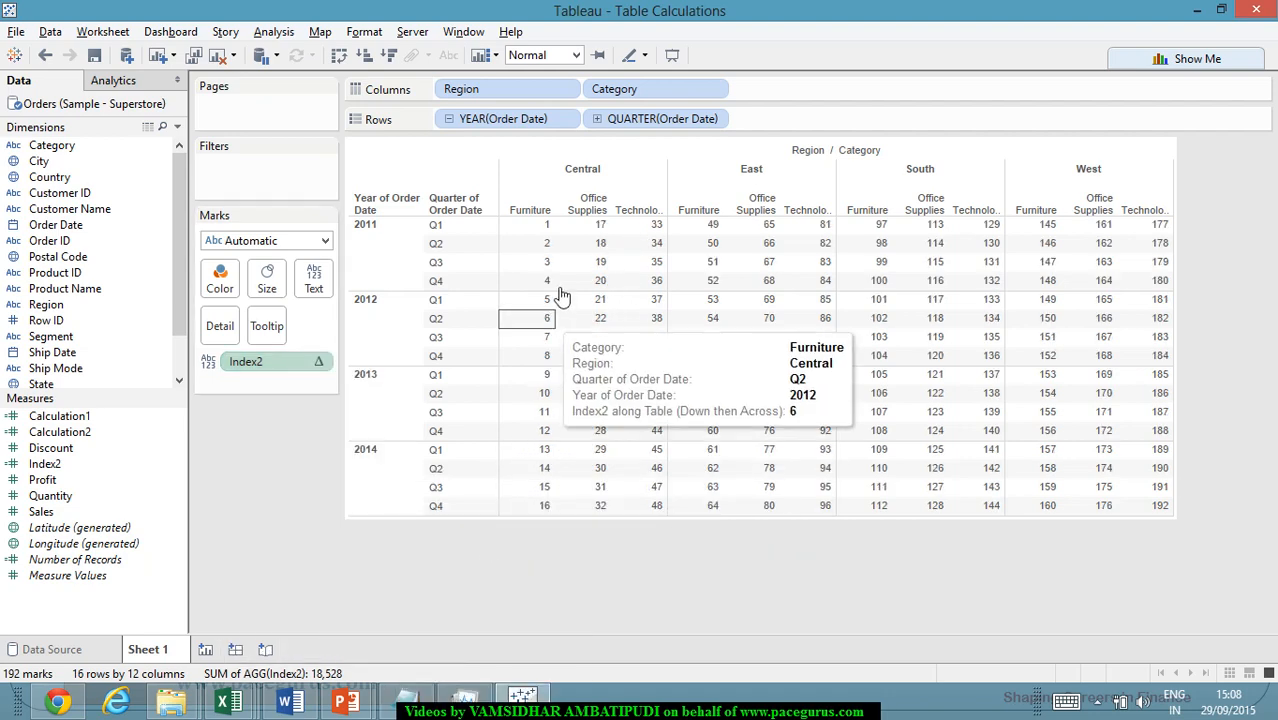
# - Set Index2 to compute using Pane (Across), review the numbering, and change it to Pane (Down)
pyautogui.click(318, 362)
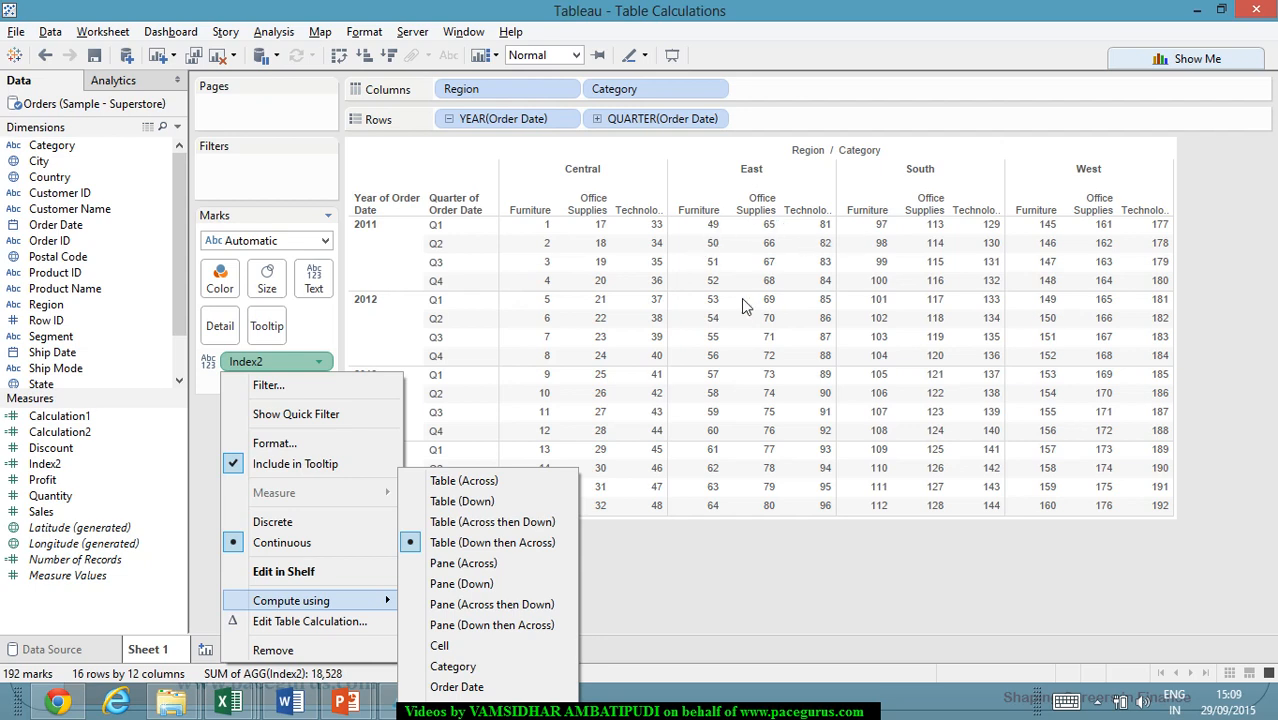
pyautogui.click(437, 563)
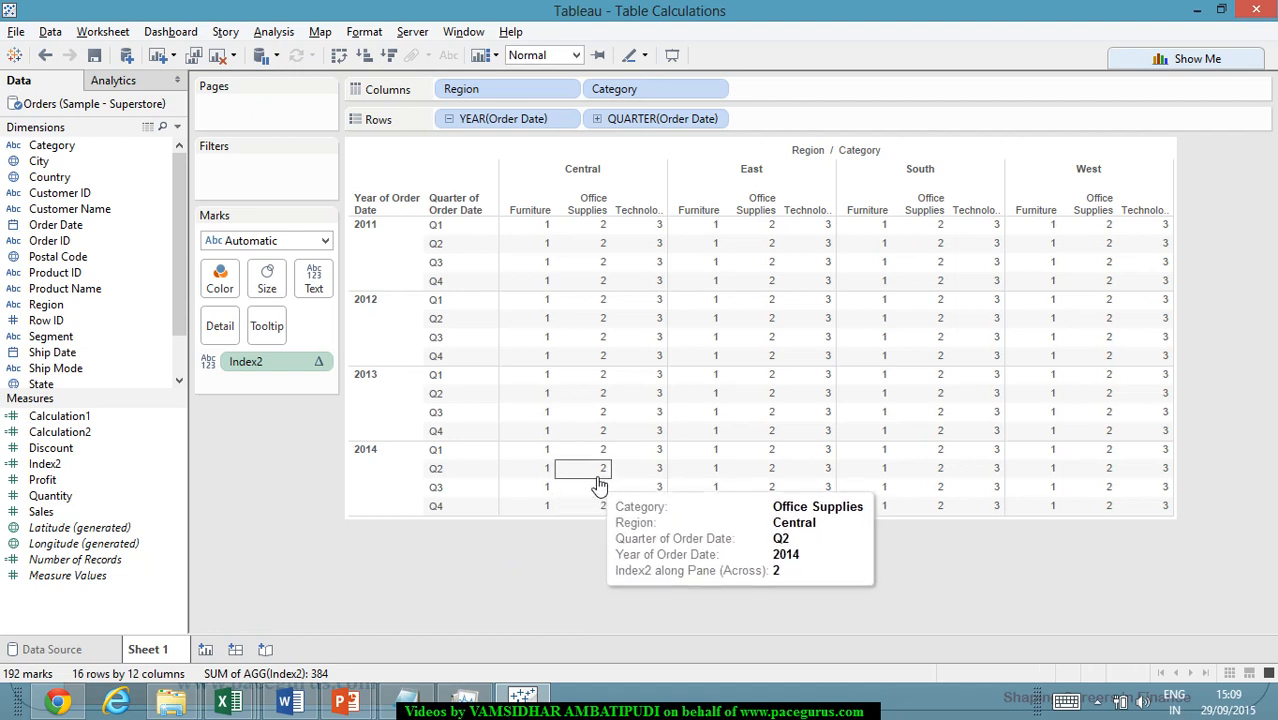
pyautogui.click(318, 362)
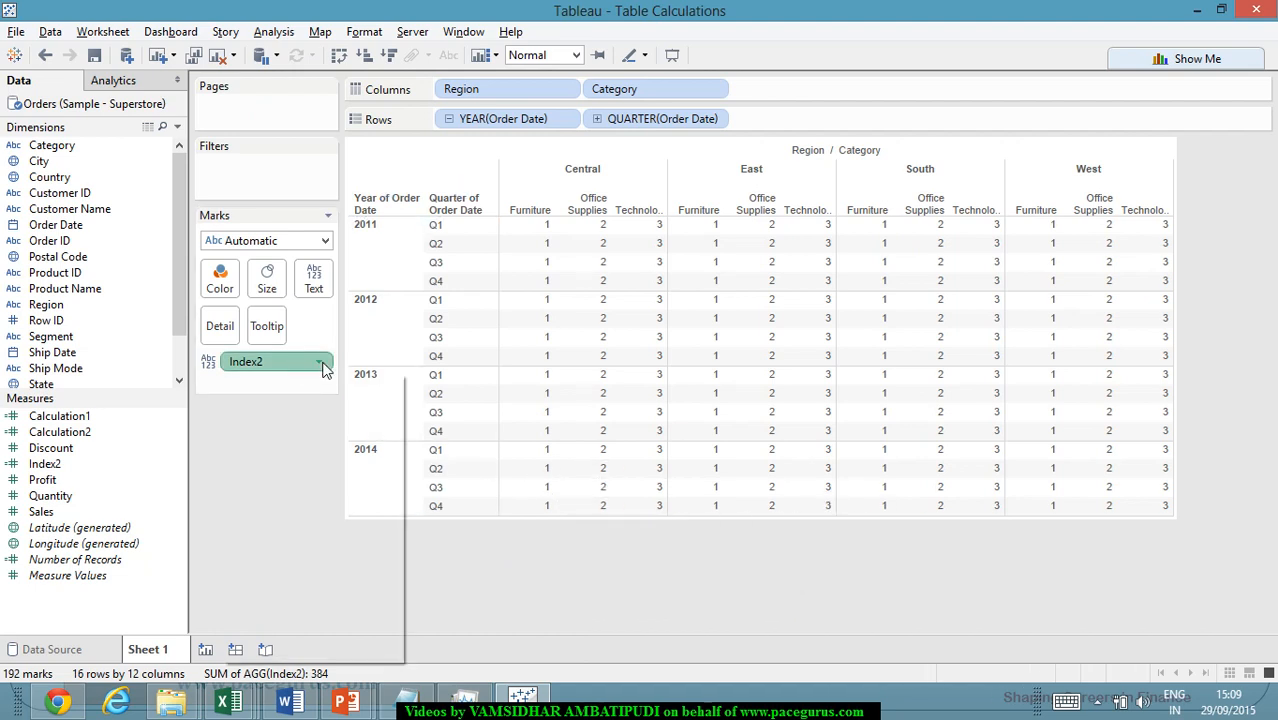
pyautogui.moveTo(365, 605)
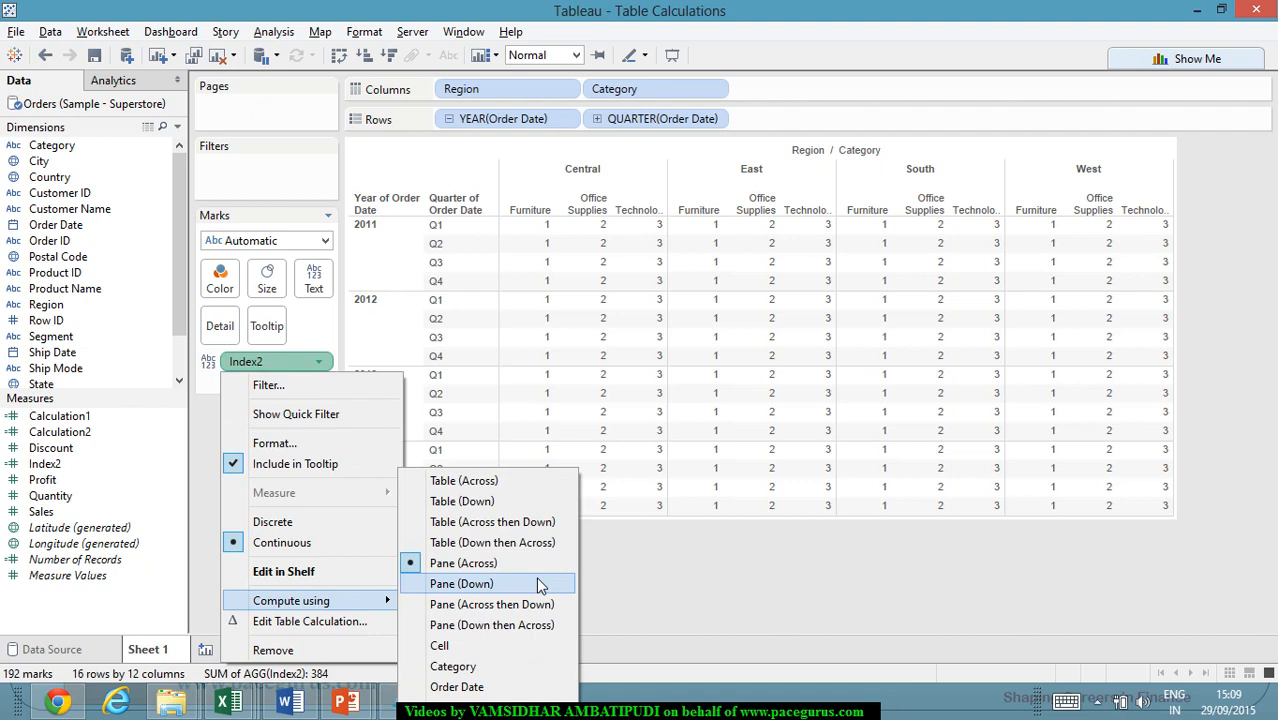
pyautogui.click(537, 584)
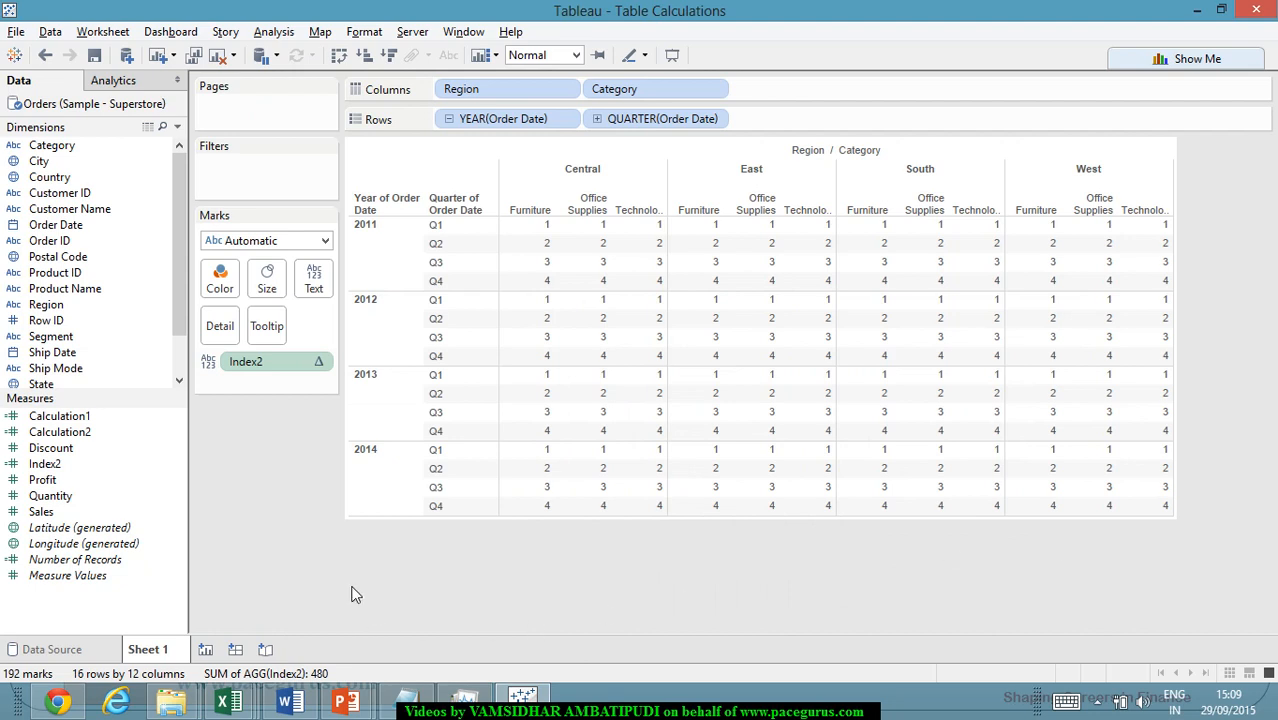
# - Set Index2 to compute using Pane (Down then Across), followed by Cell
pyautogui.click(318, 361)
pyautogui.moveTo(370, 603)
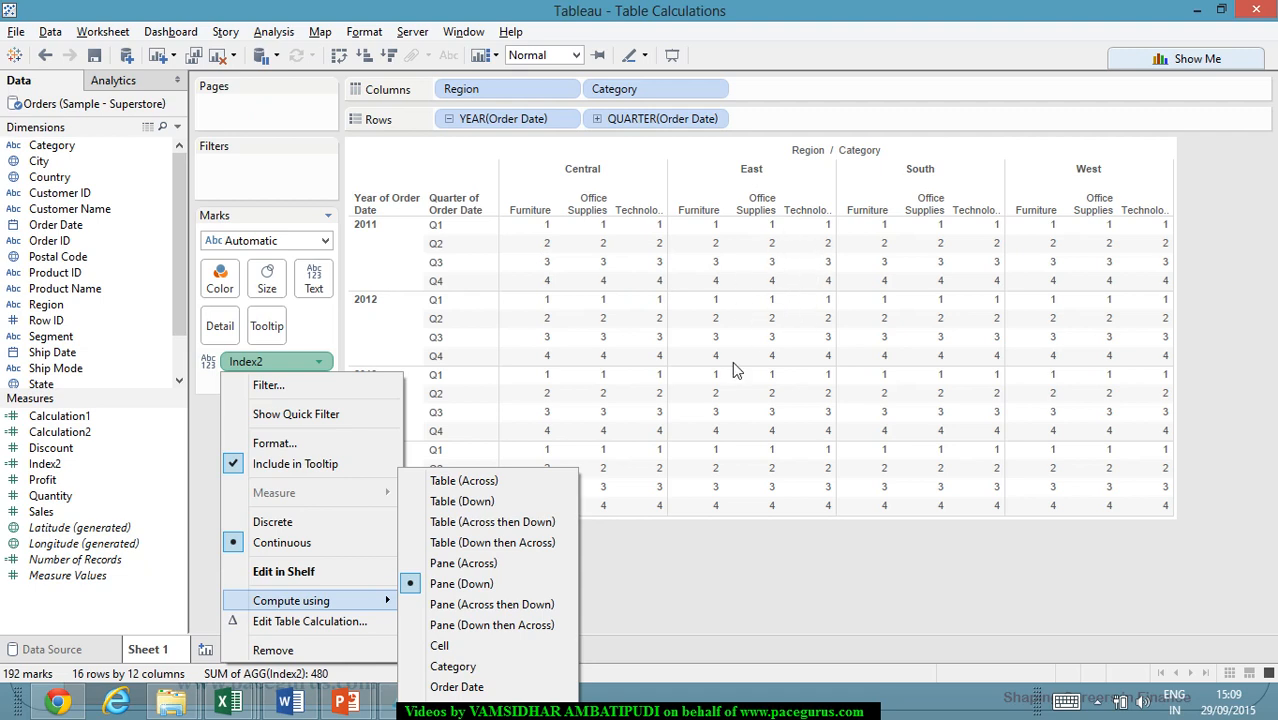
pyautogui.click(511, 624)
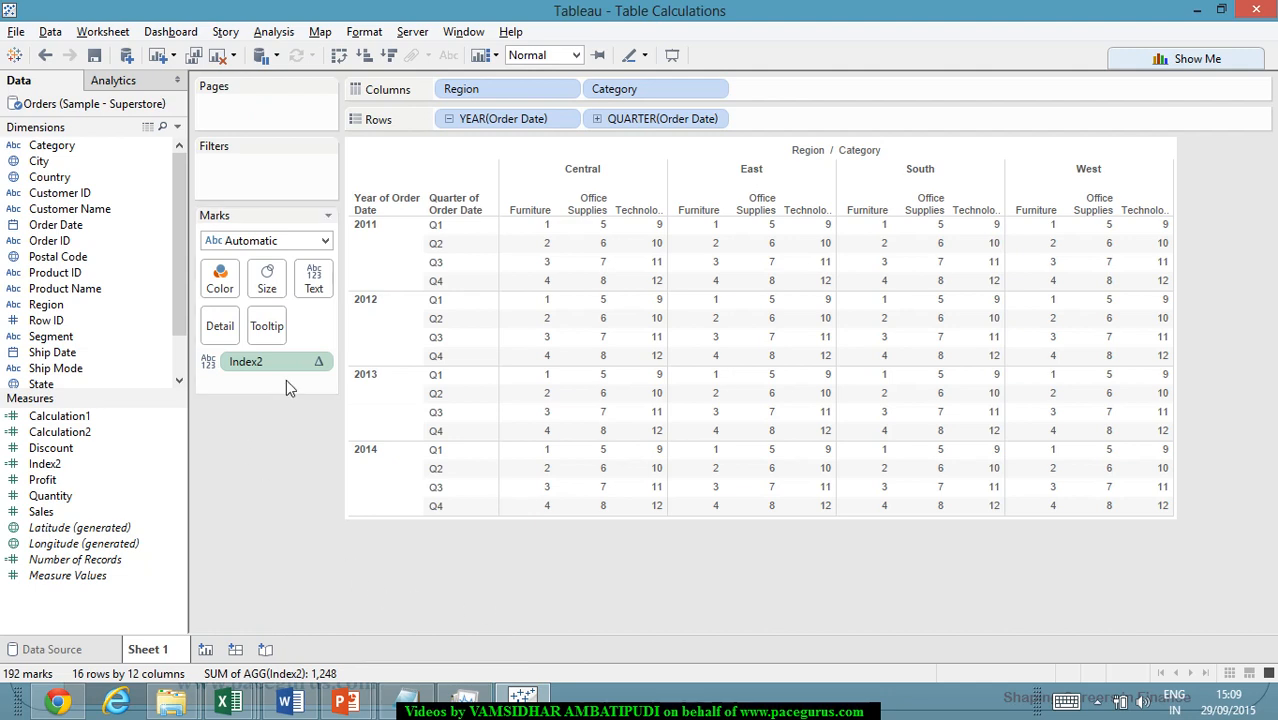
pyautogui.click(318, 362)
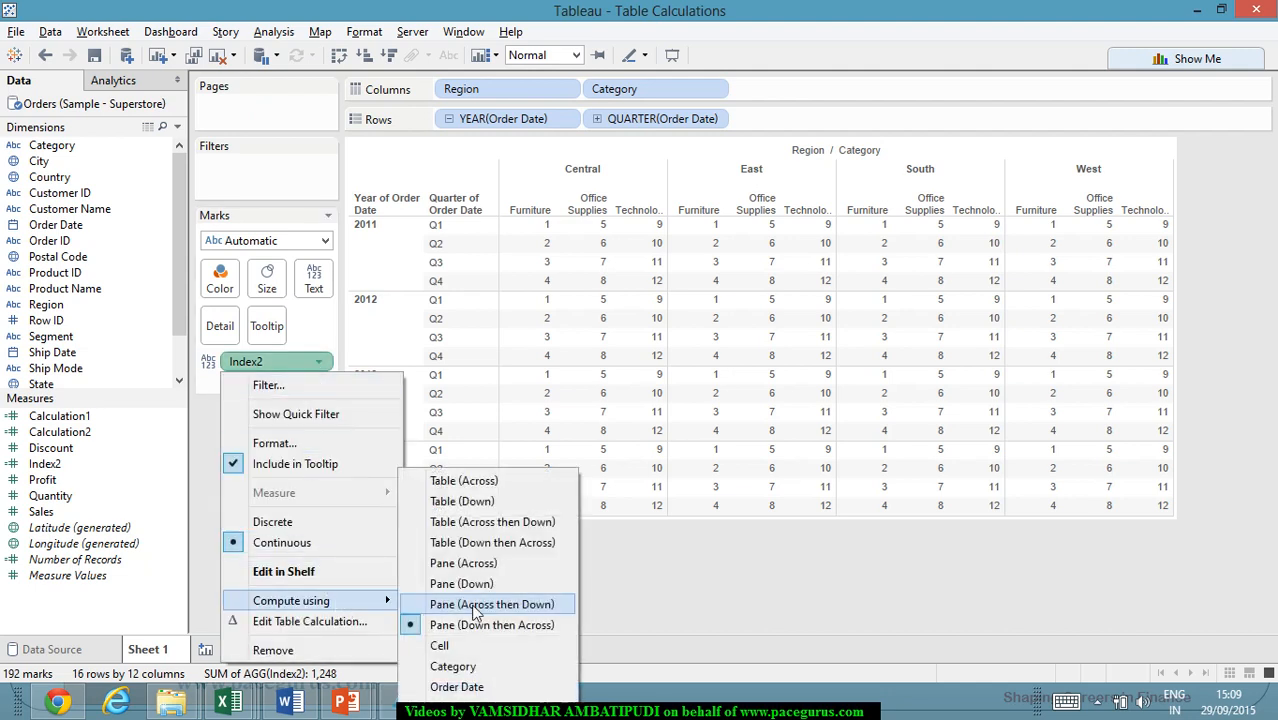
pyautogui.click(487, 645)
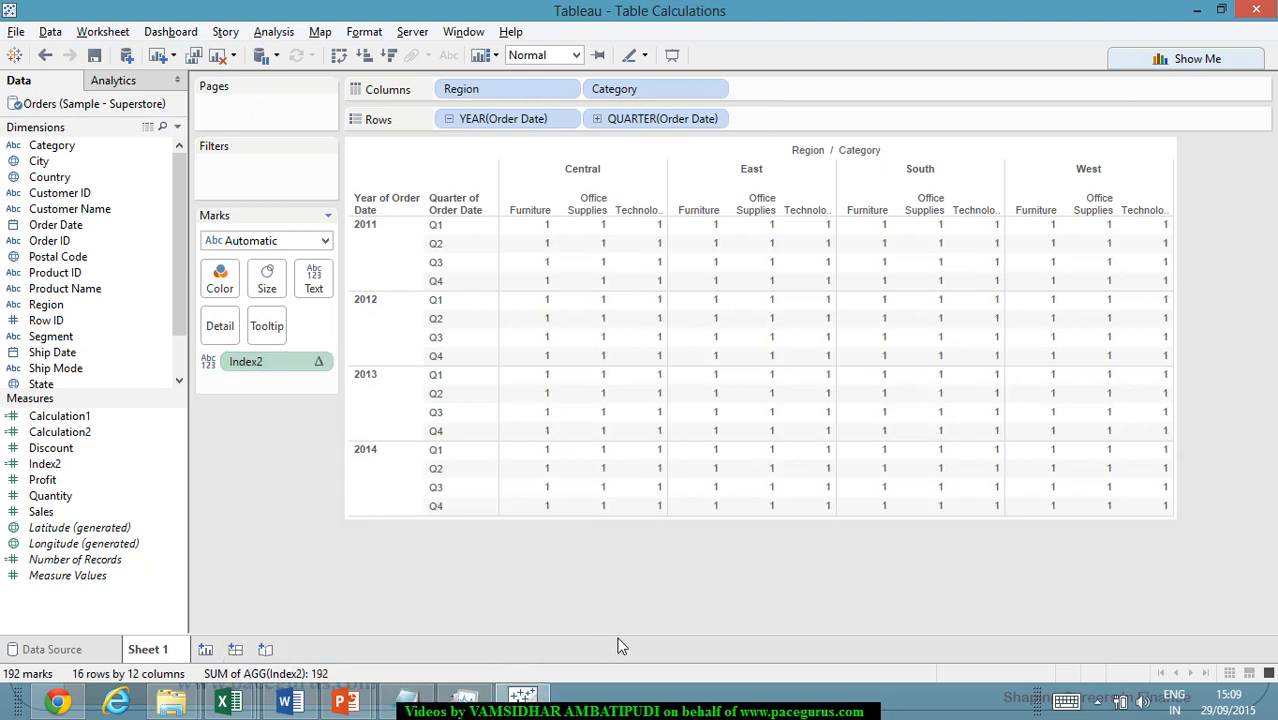
# - Set Index2 to compute using the Category field and inspect the numbering in the Central region's cells
pyautogui.click(318, 362)
pyautogui.moveTo(345, 603)
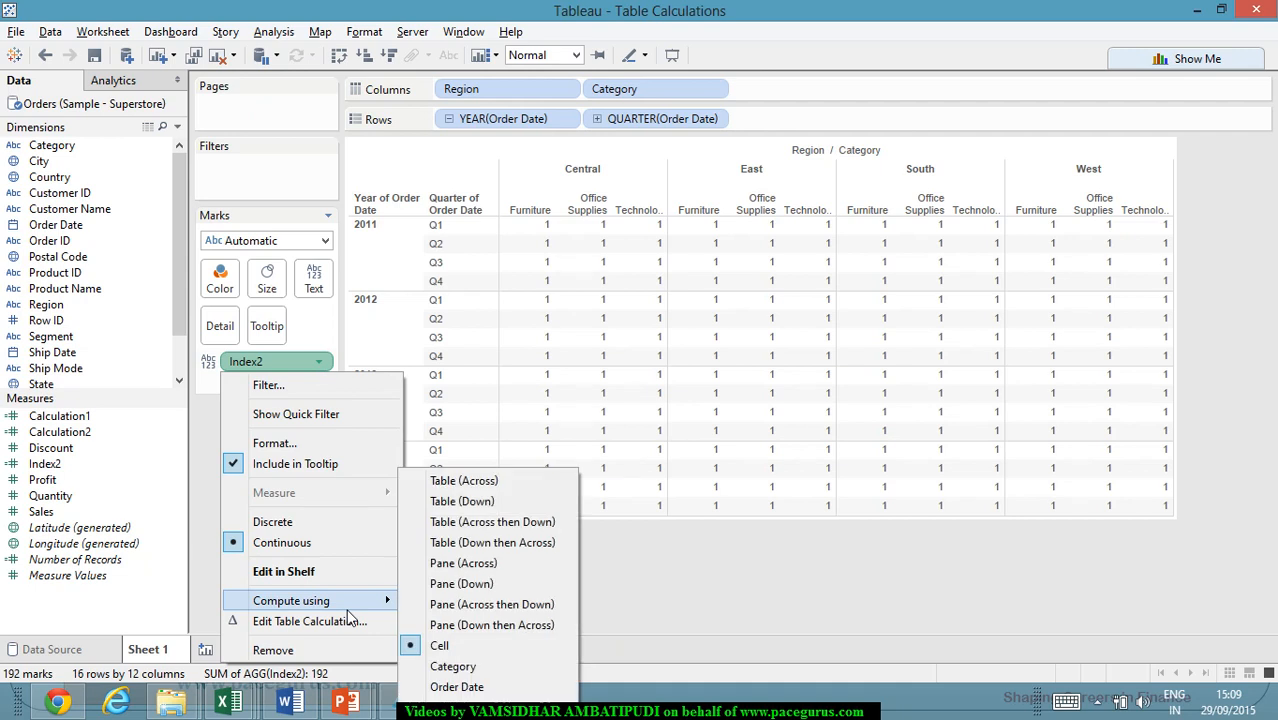
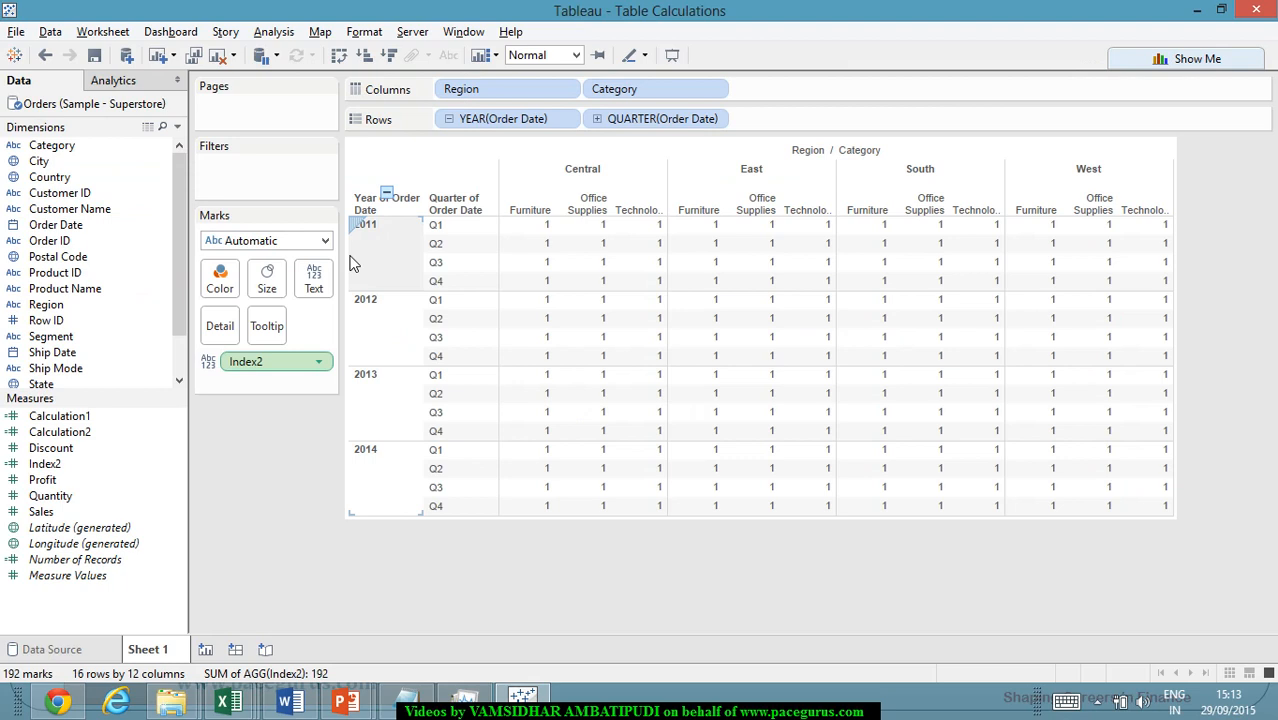
pyautogui.click(319, 364)
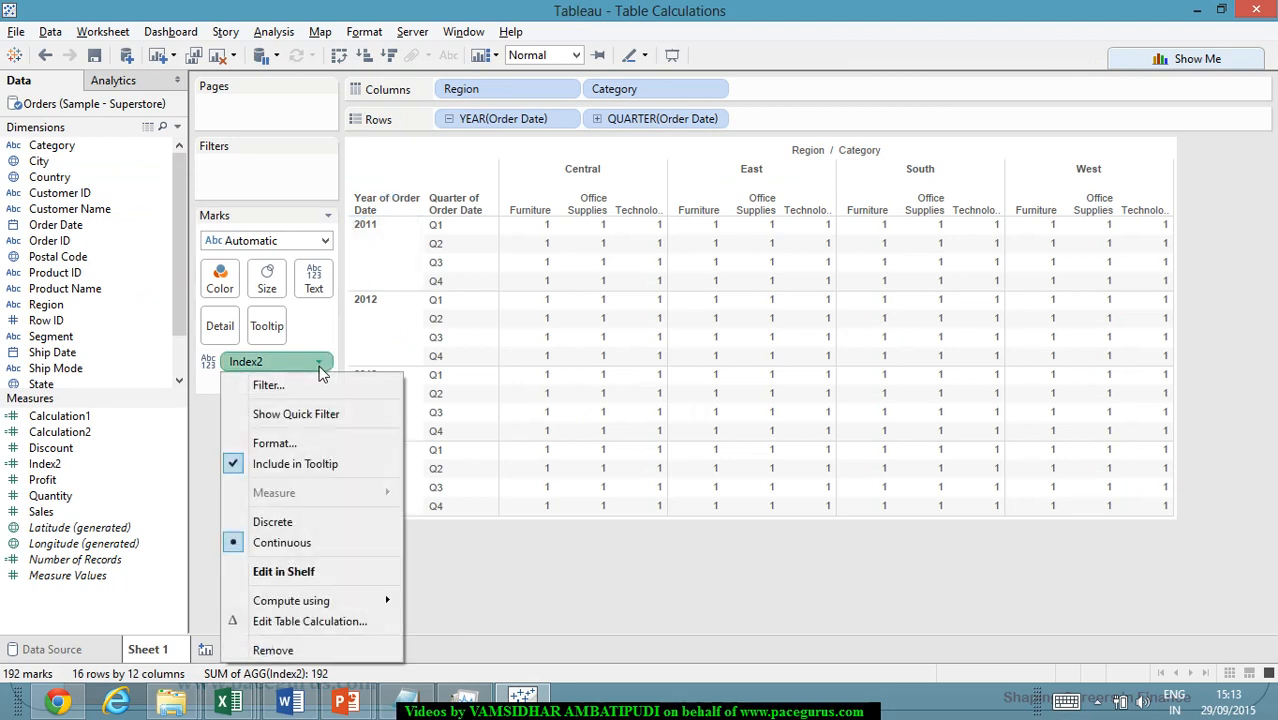
pyautogui.moveTo(385, 601)
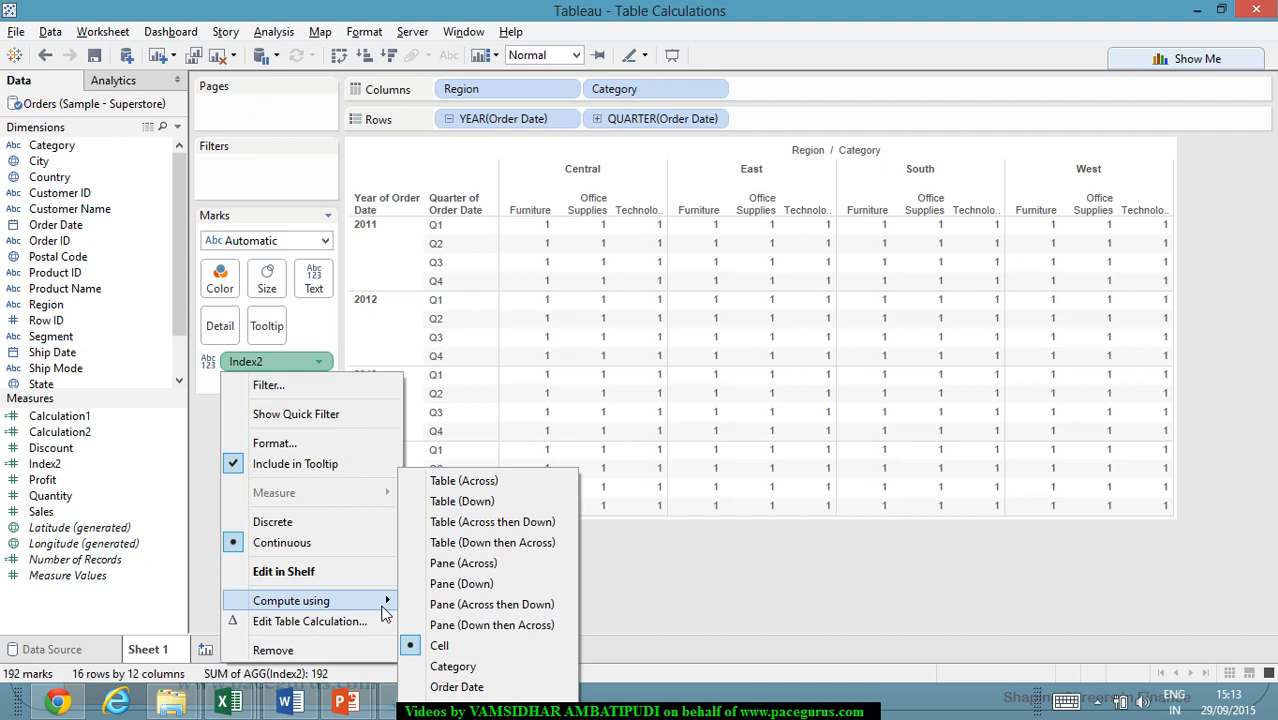
pyautogui.click(487, 667)
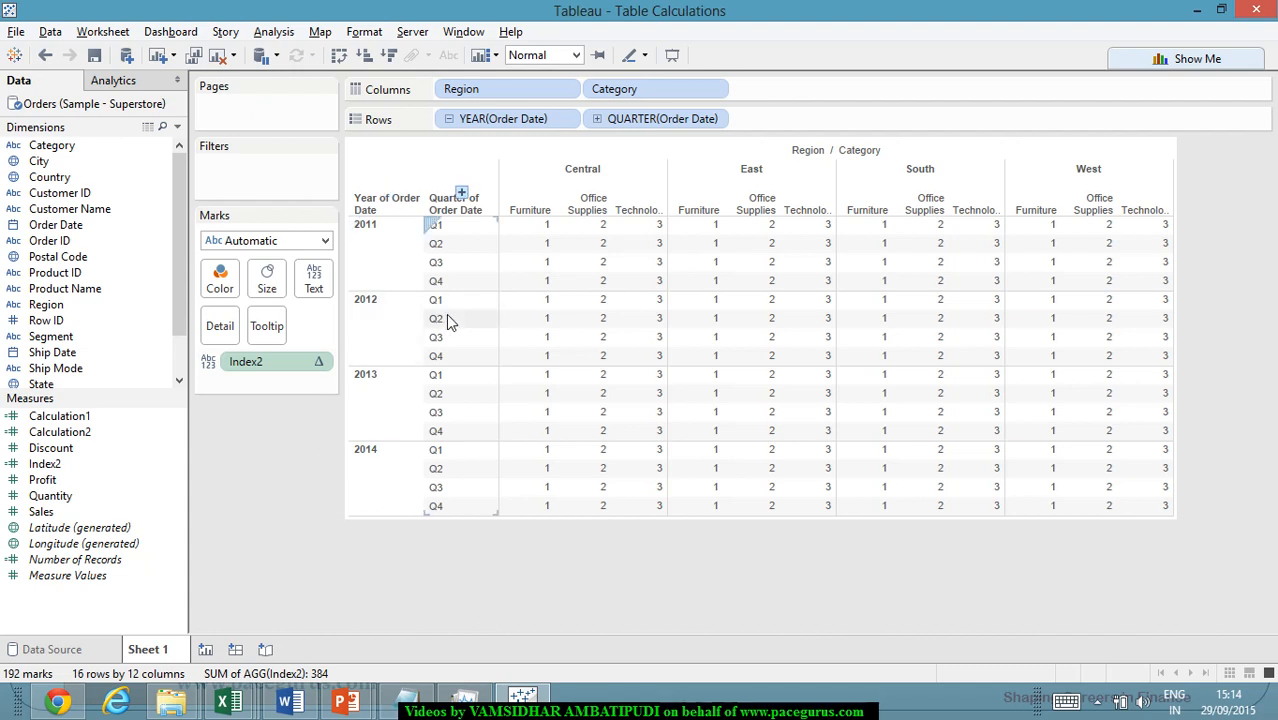
pyautogui.moveTo(541, 252)
pyautogui.moveTo(545, 320)
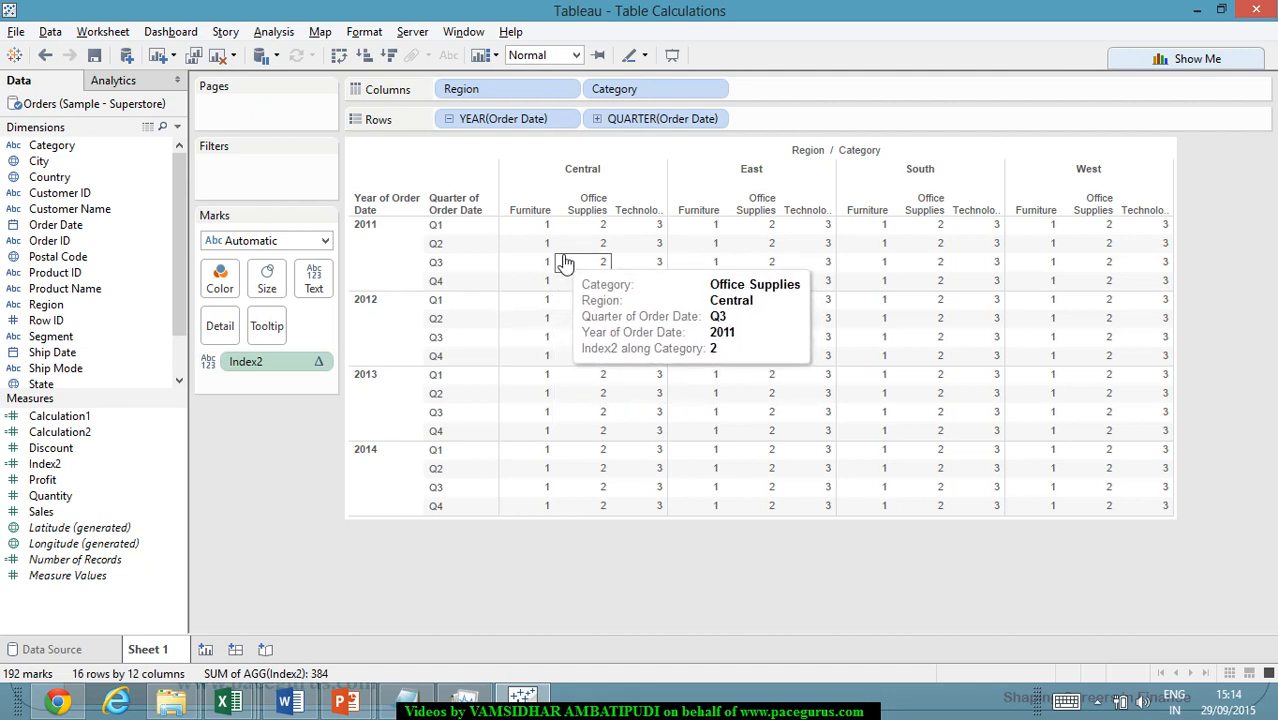
# - Check which fields Index2 is computed along and for, and set it to compute using Region
pyautogui.click(319, 362)
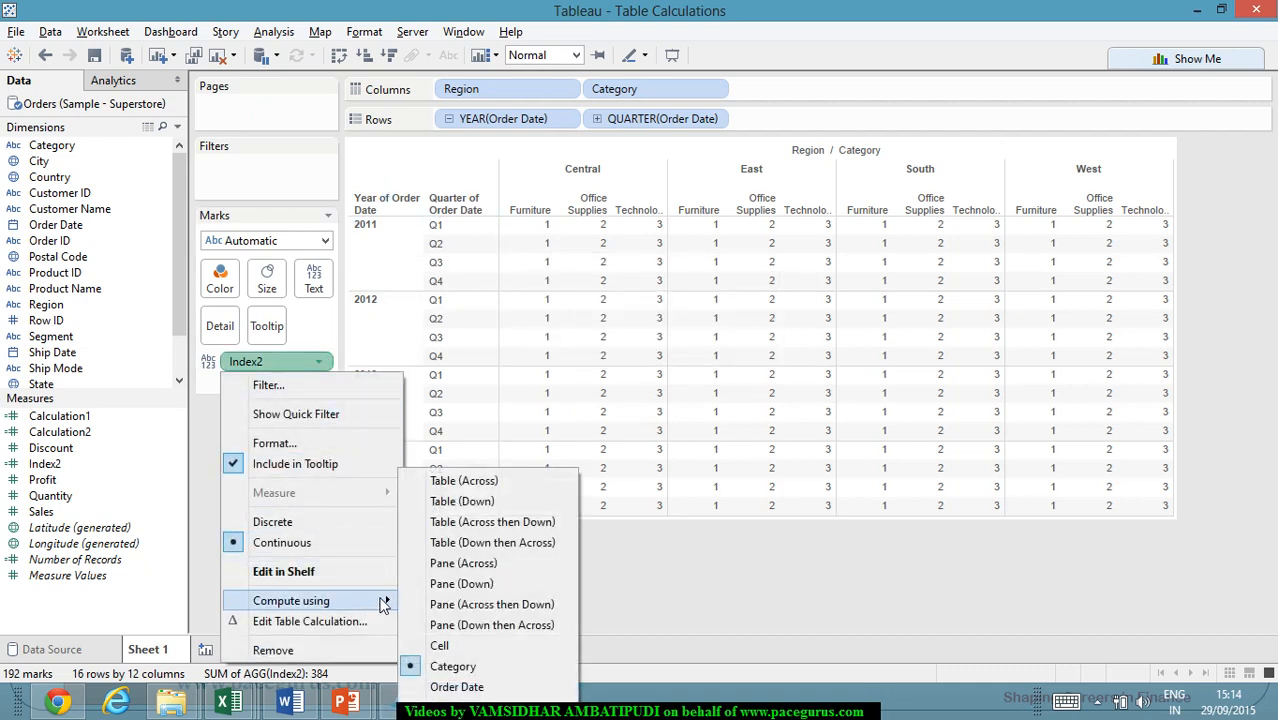
pyautogui.click(792, 598)
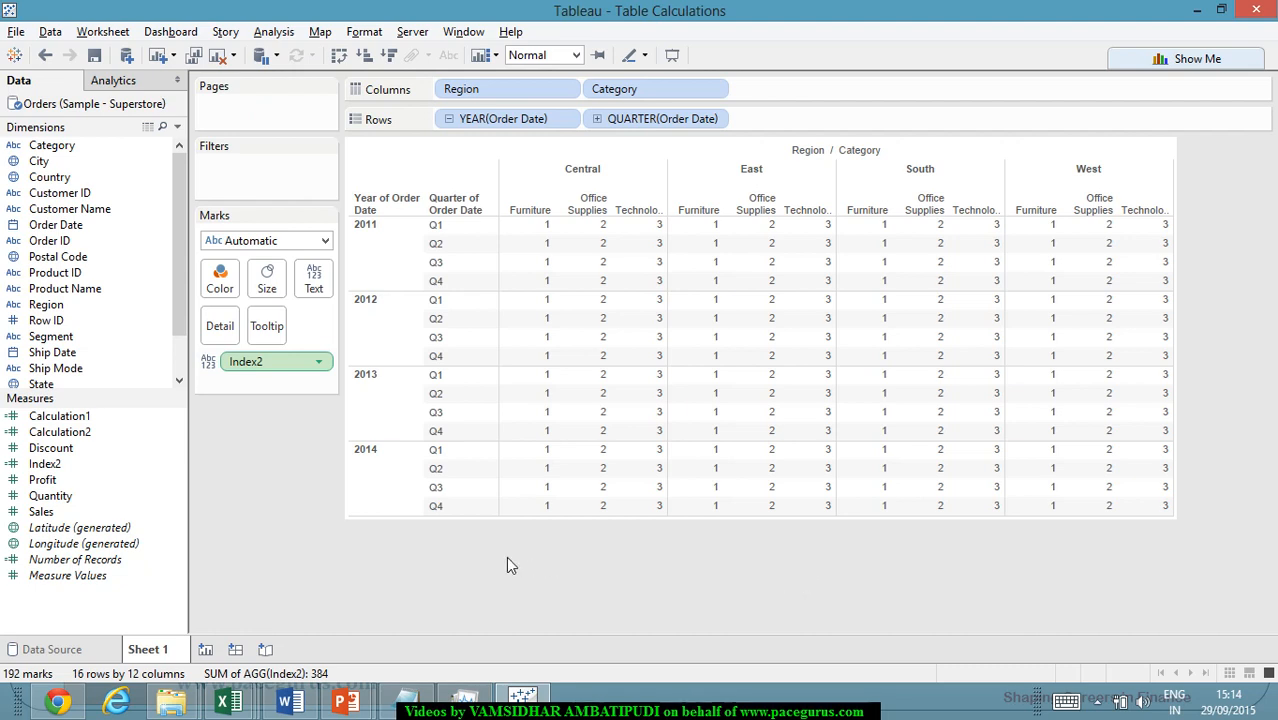
pyautogui.moveTo(320, 369)
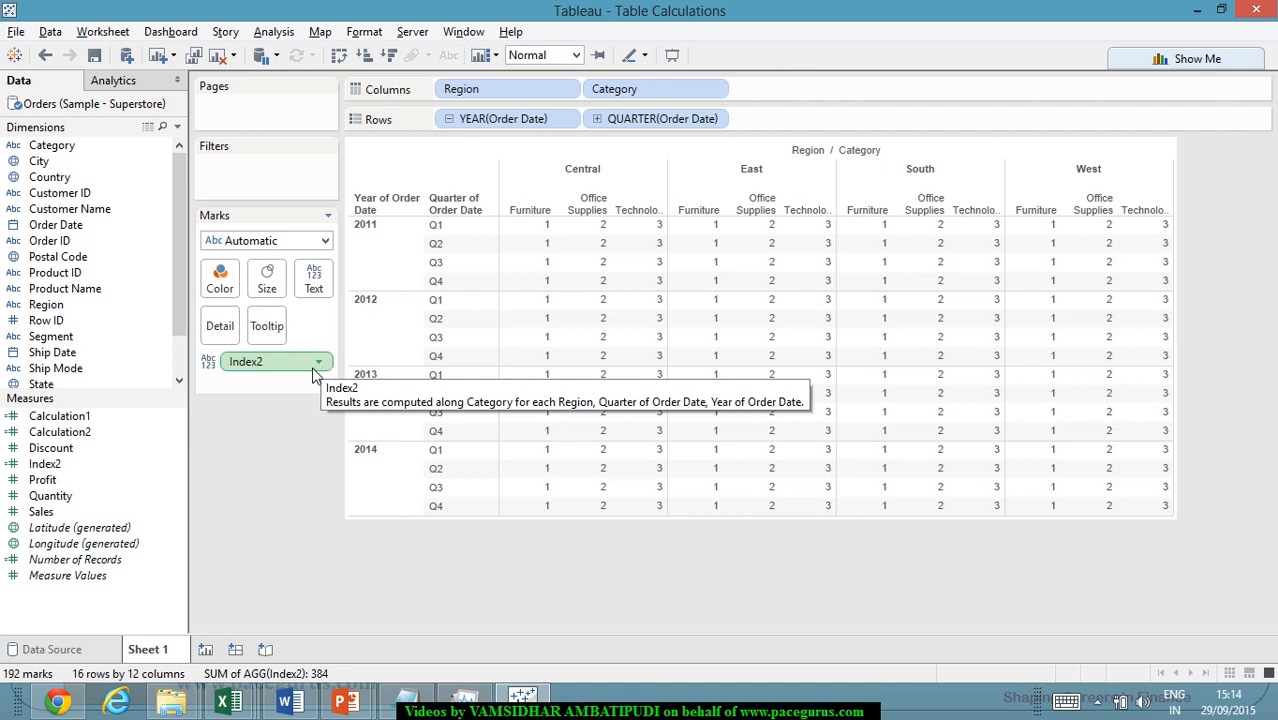
pyautogui.click(317, 366)
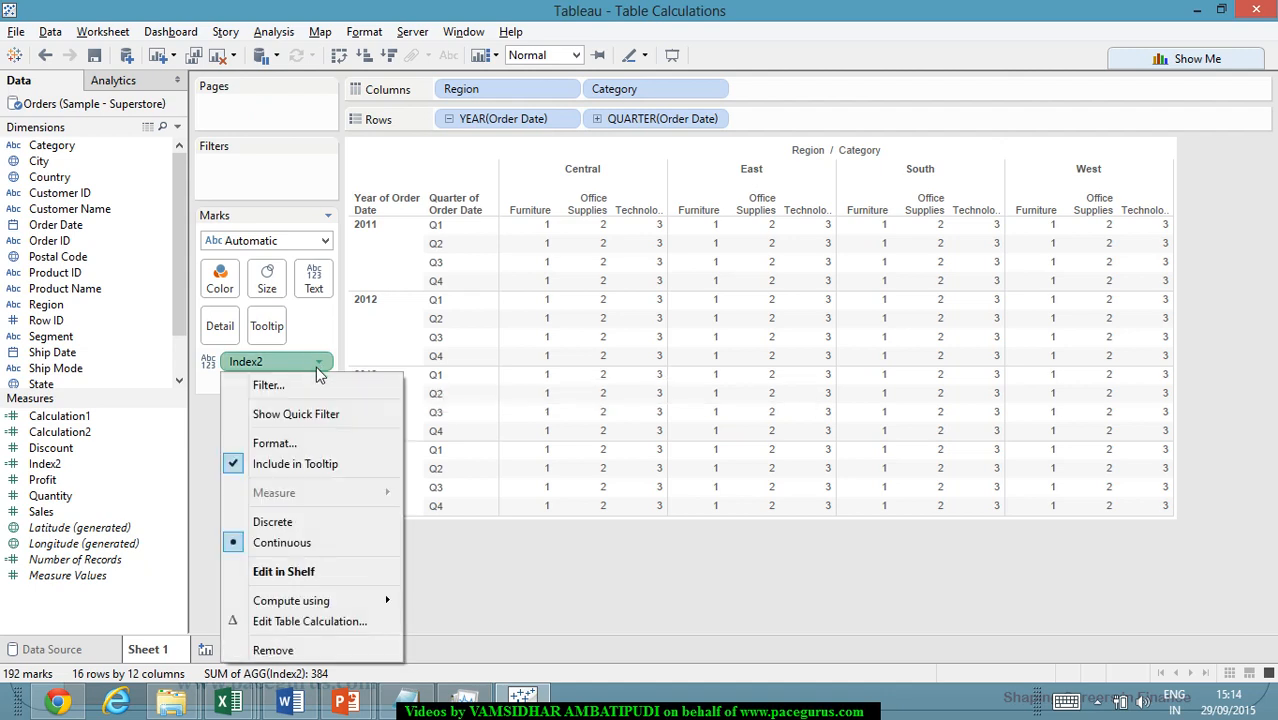
pyautogui.moveTo(360, 601)
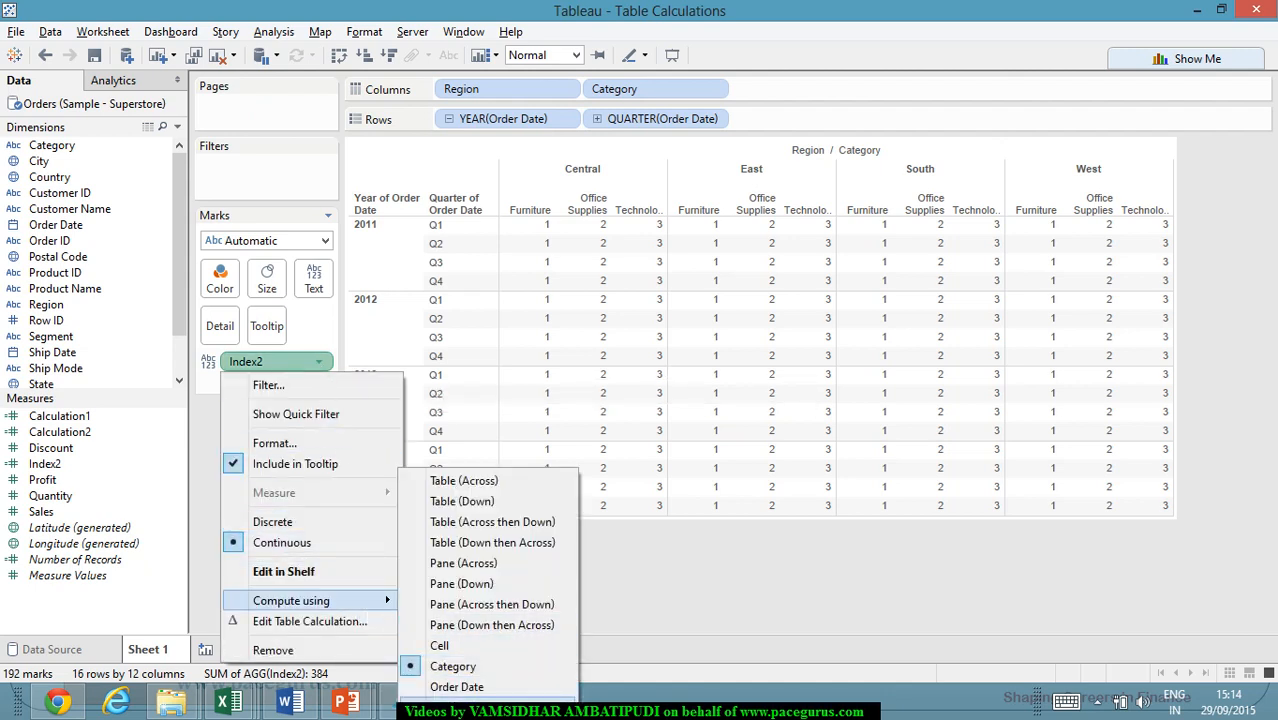
pyautogui.click(457, 707)
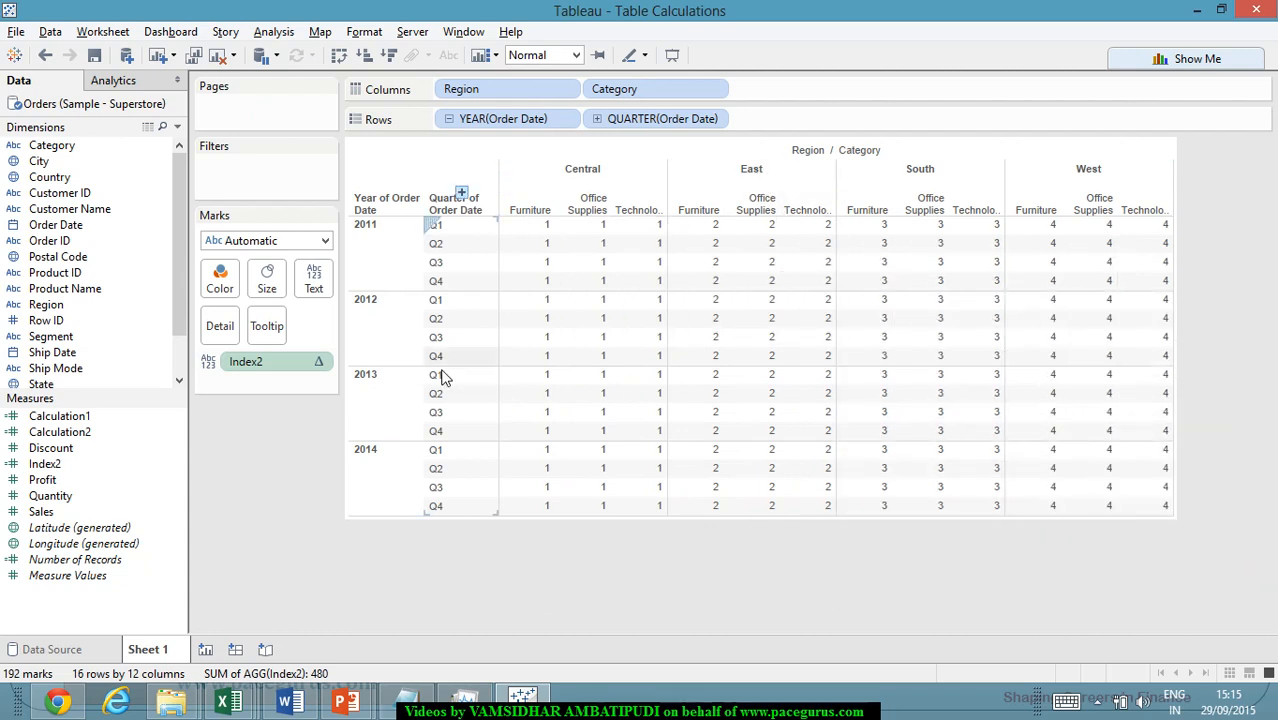
# - Switch Index2 back to compute using Category and examine the details of the Central Furniture cells
pyautogui.click(318, 363)
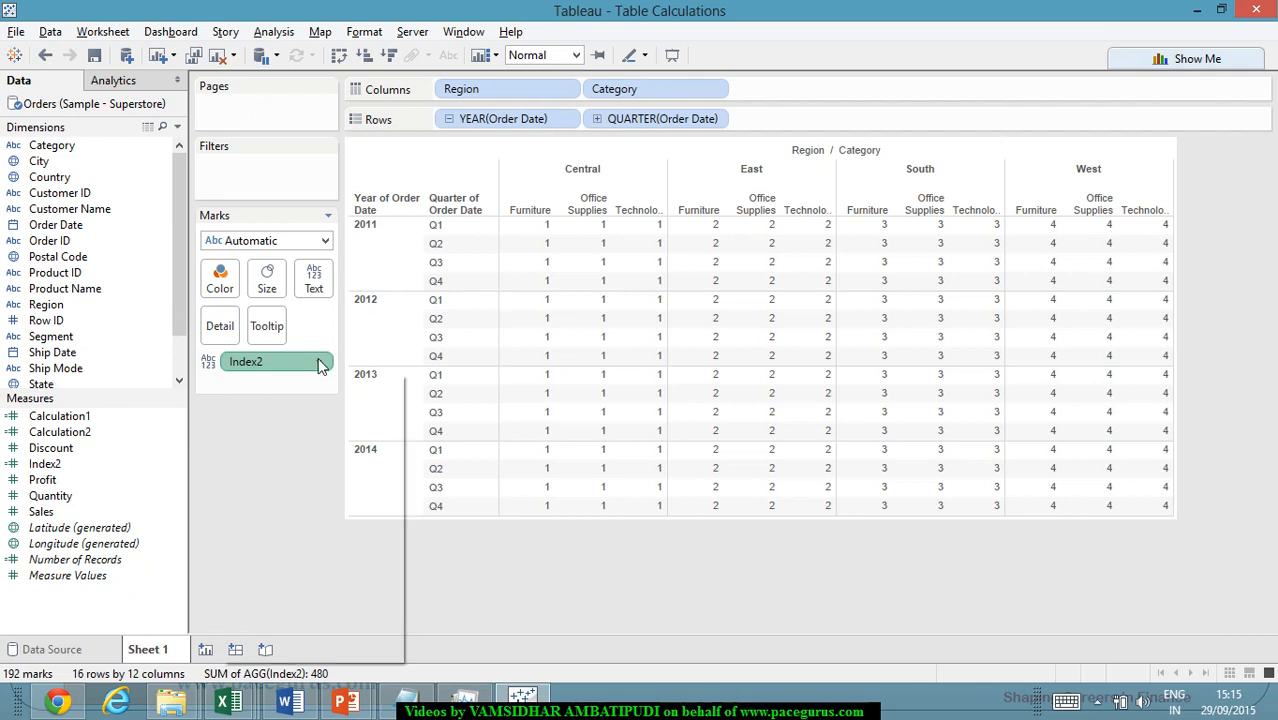
pyautogui.moveTo(380, 601)
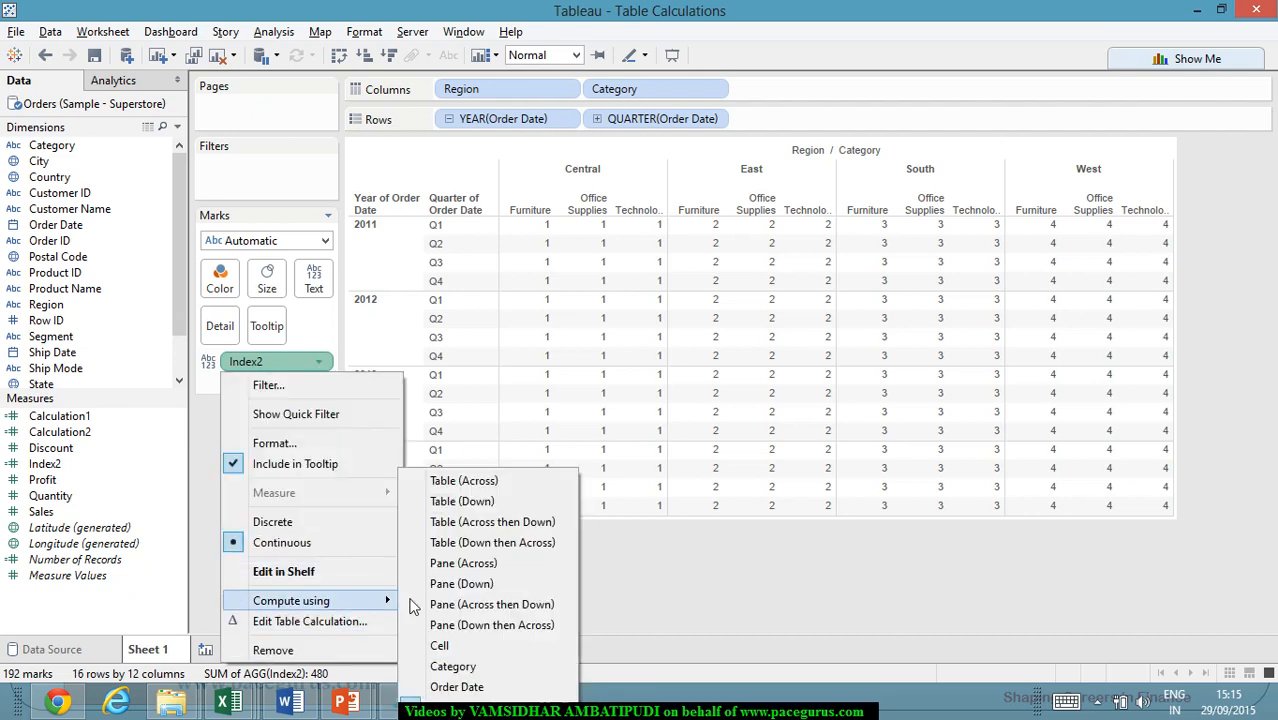
pyautogui.click(453, 666)
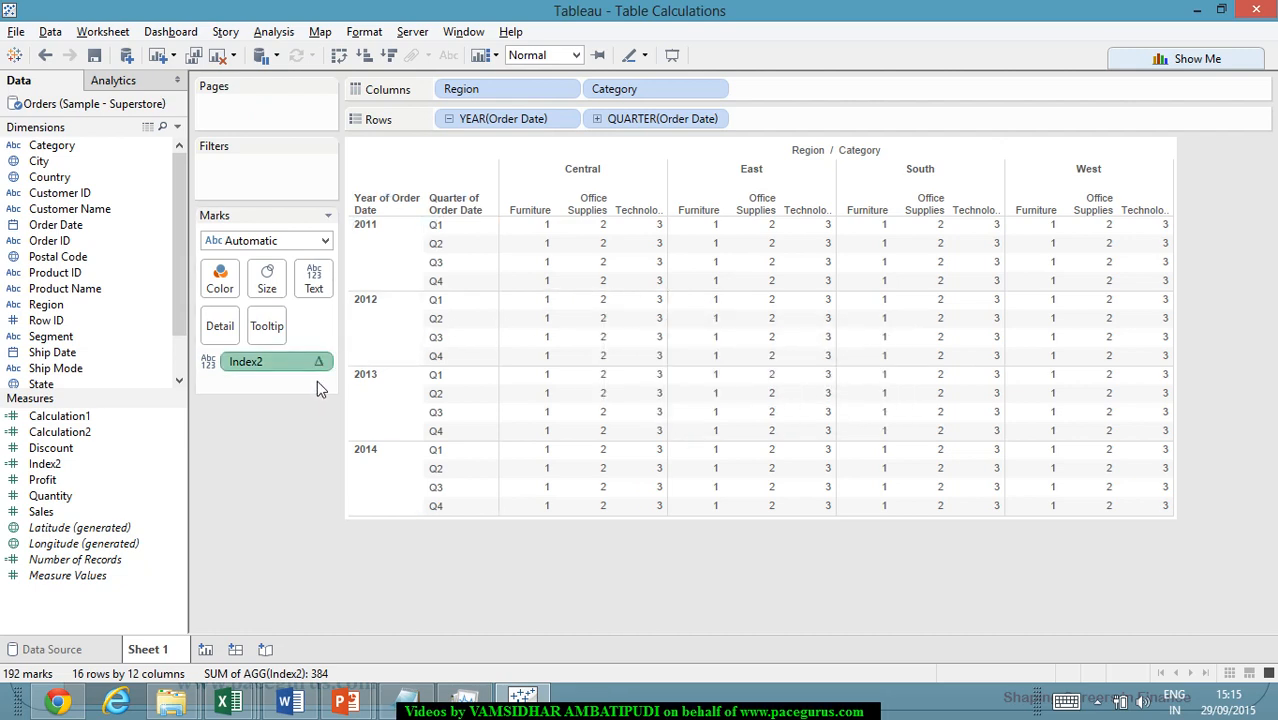
pyautogui.moveTo(530, 266)
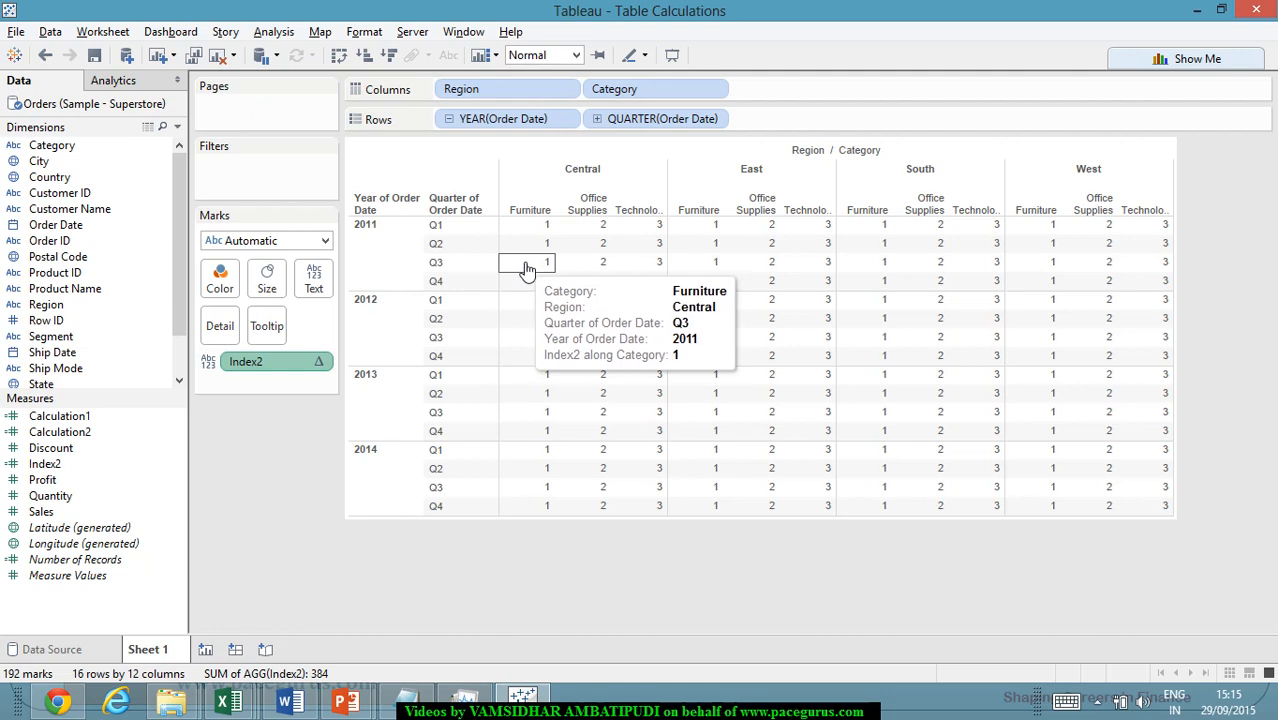
pyautogui.moveTo(596, 441)
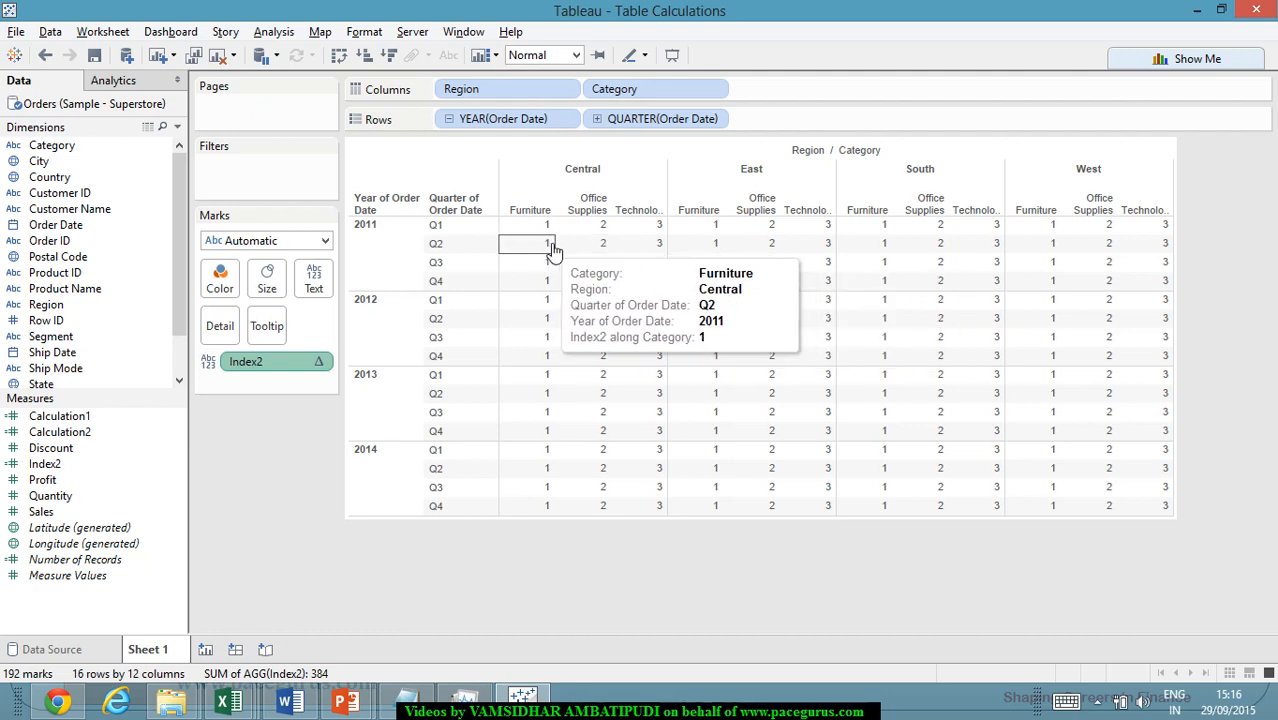
# - Set Index2 to compute using Region and inspect the numbering across the four regions
pyautogui.click(319, 361)
pyautogui.moveTo(355, 602)
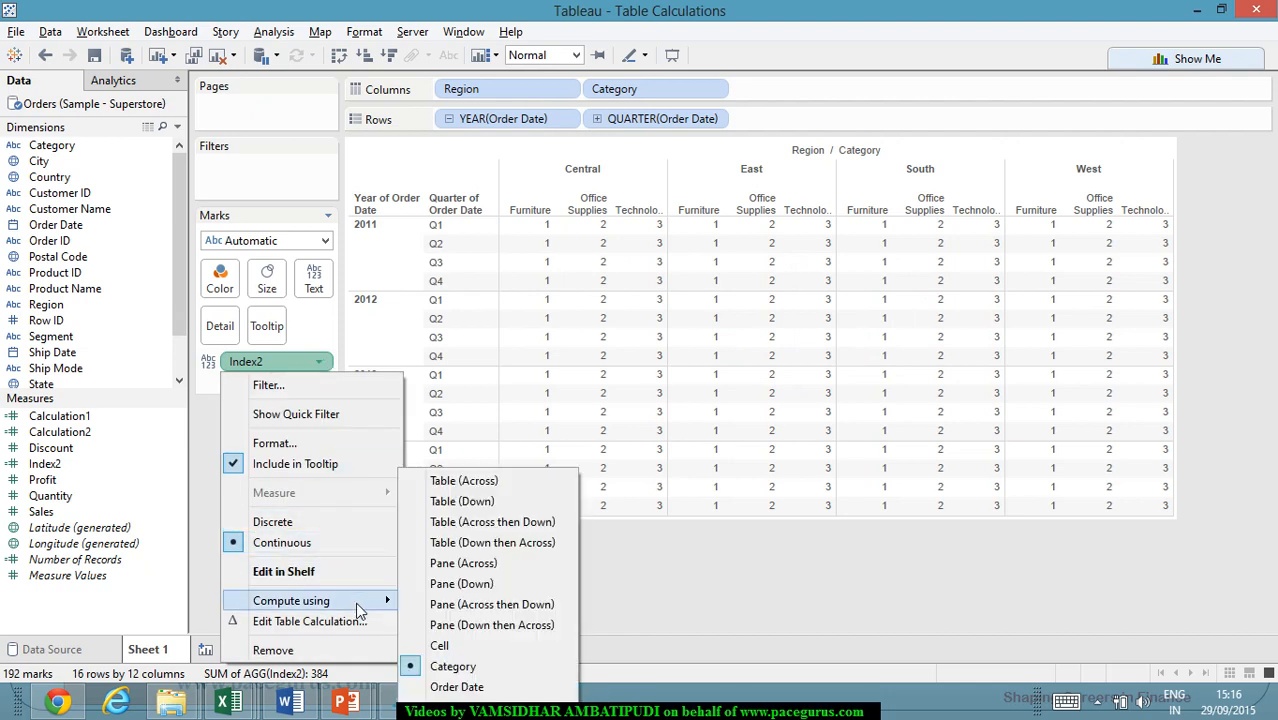
pyautogui.click(478, 684)
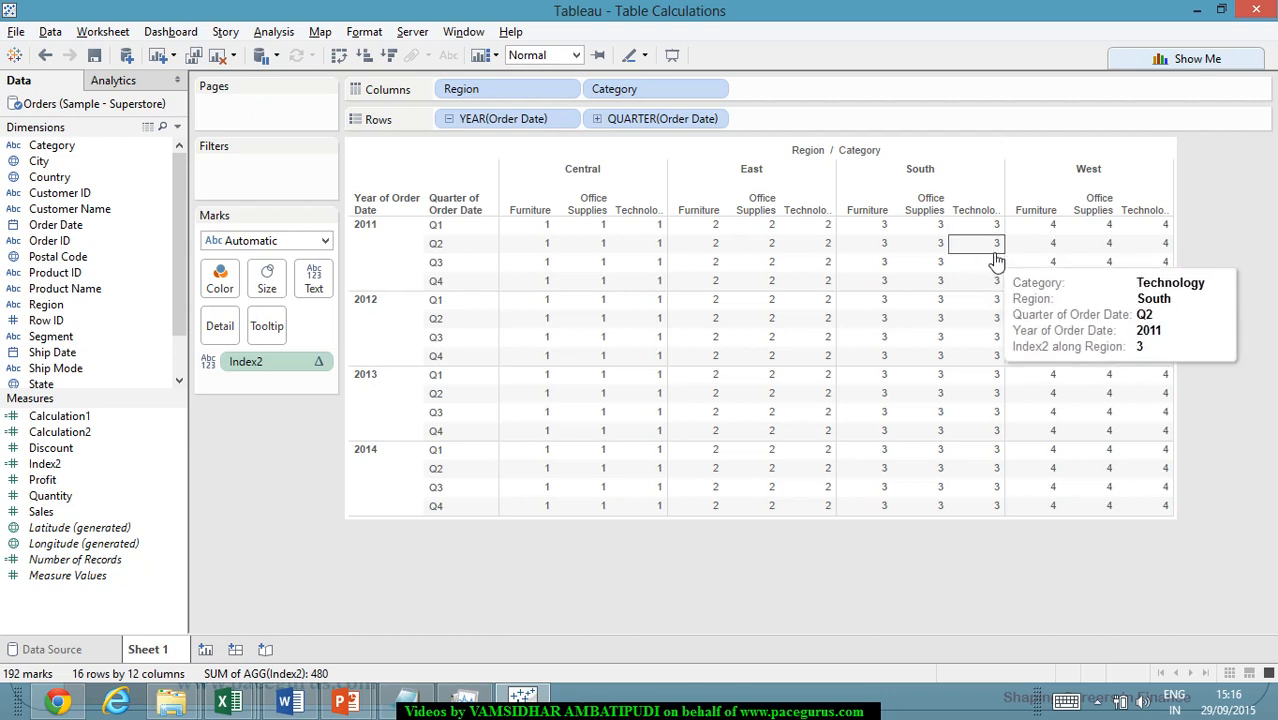
# - Set Index2 to compute using Category
pyautogui.click(318, 362)
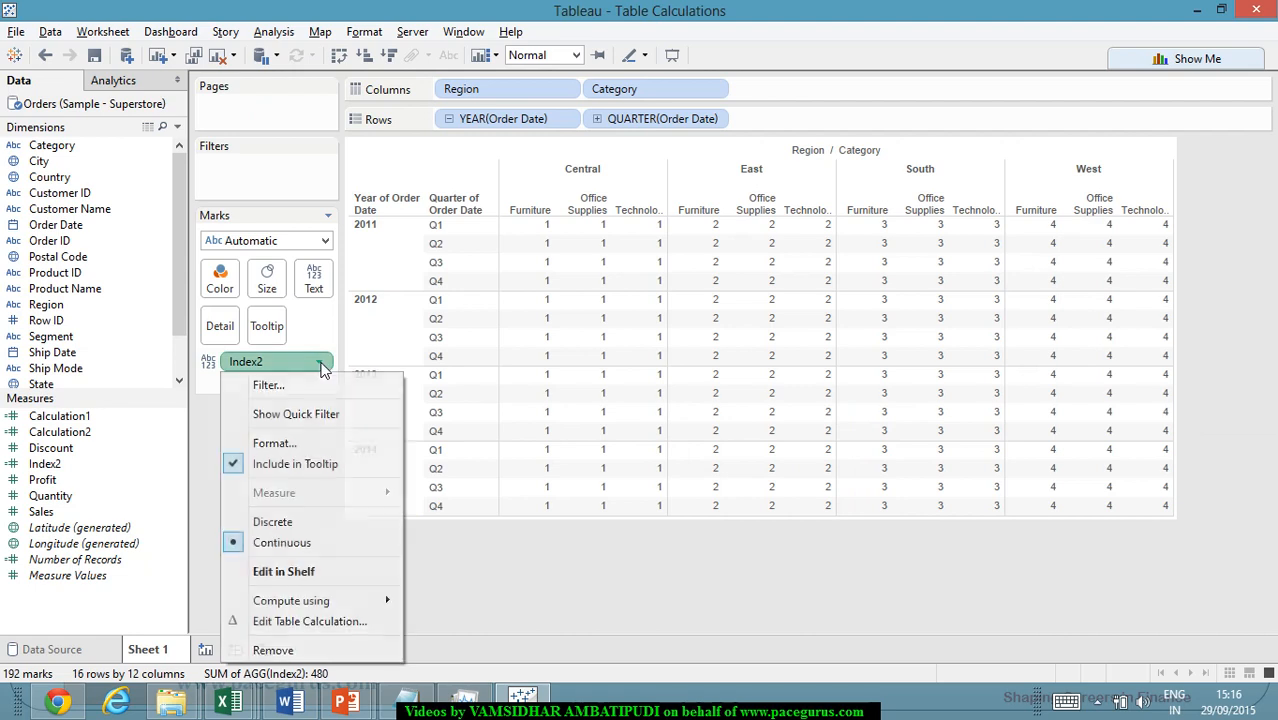
pyautogui.moveTo(356, 601)
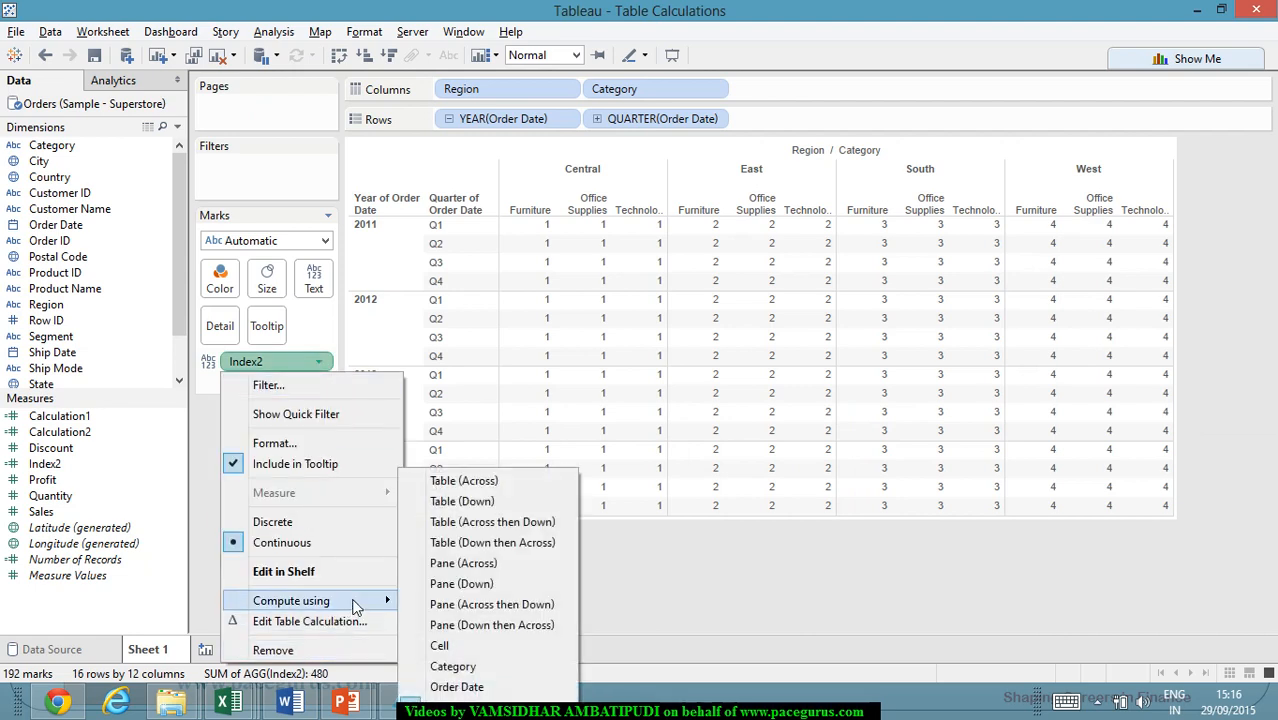
pyautogui.click(495, 662)
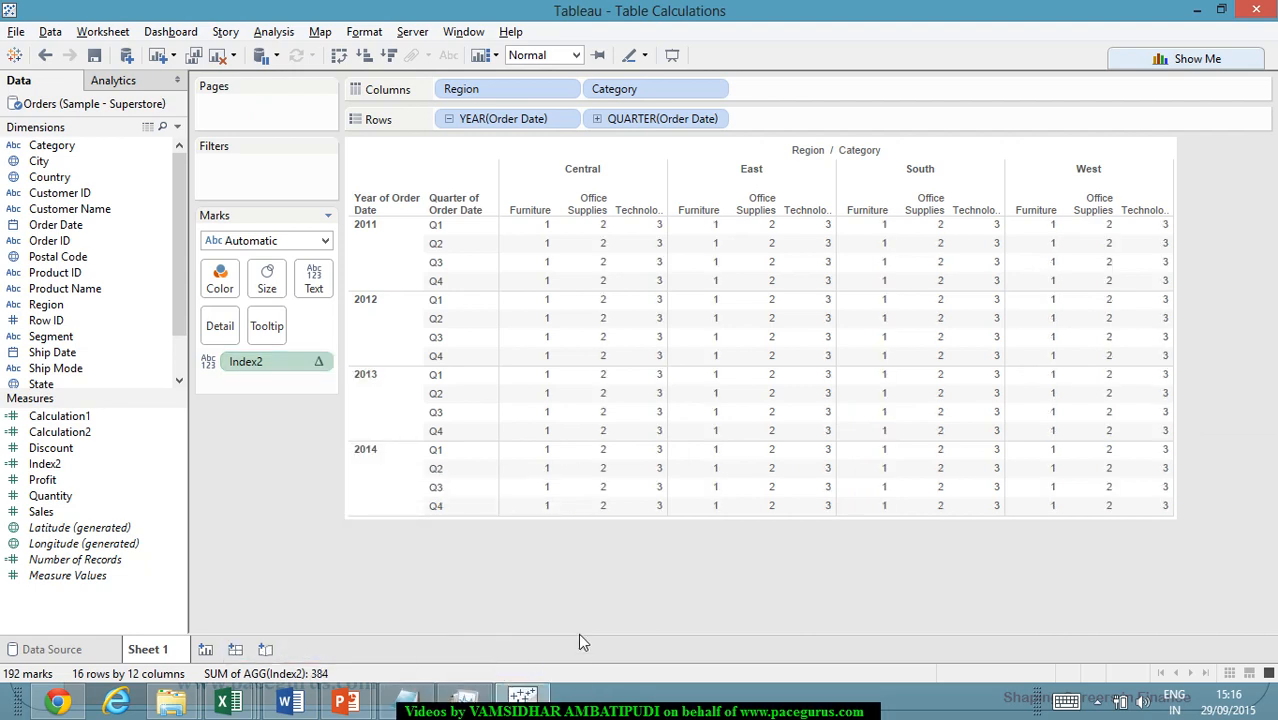
# - Switch to the table calculations presentation slide and handwrite "Category" with an arrow leading to a note below the Dimensions lines
pyautogui.hotkey('alt', 'Tab')
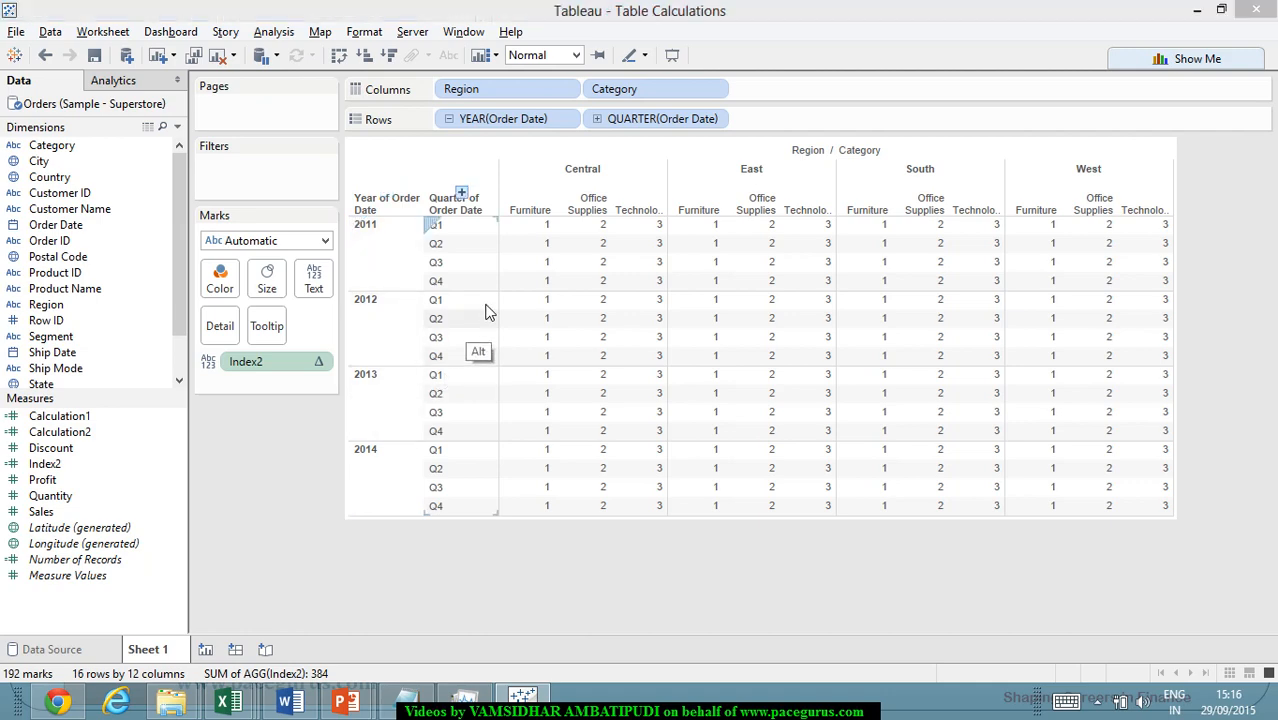
pyautogui.moveTo(580, 521); pyautogui.dragTo(593, 528)
pyautogui.moveTo(602, 493); pyautogui.dragTo(604, 525)
pyautogui.moveTo(592, 511)
pyautogui.mouseDown()
pyautogui.moveTo(629, 517)
pyautogui.moveTo(633, 532)
pyautogui.mouseUp()
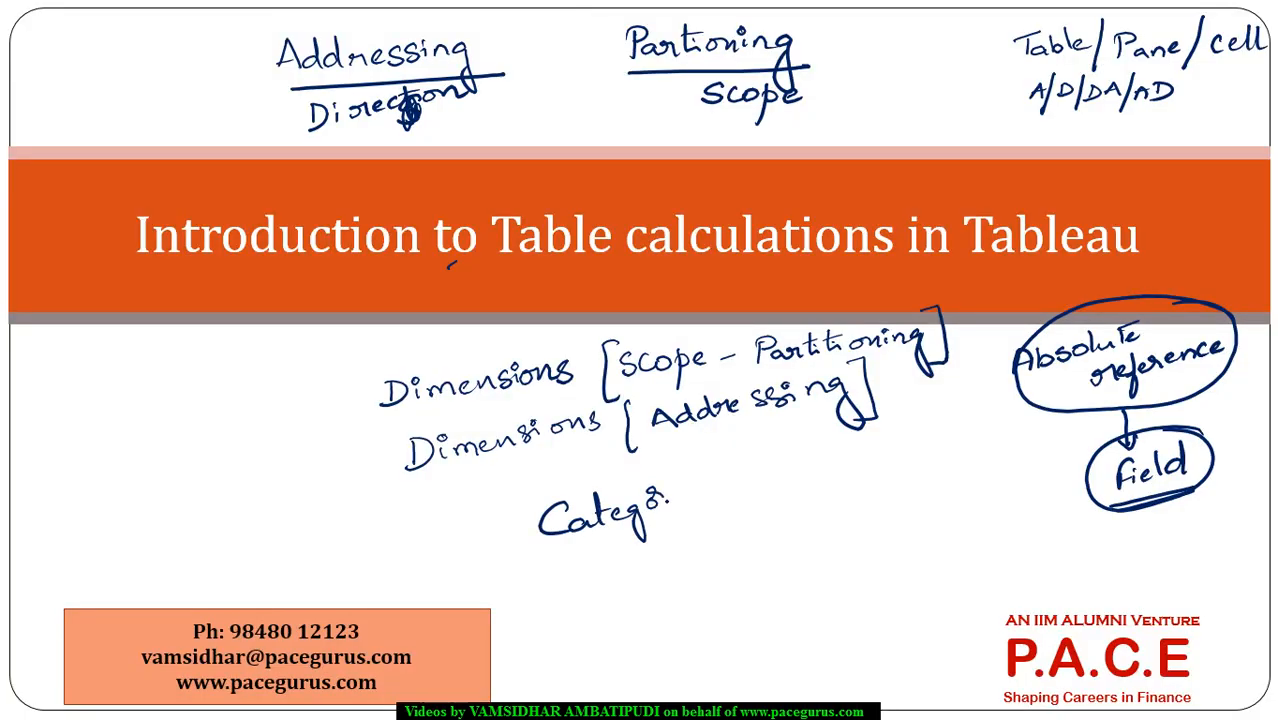
pyautogui.moveTo(668, 490); pyautogui.dragTo(666, 502)
pyautogui.moveTo(678, 490)
pyautogui.mouseDown()
pyautogui.moveTo(694, 508)
pyautogui.moveTo(680, 526)
pyautogui.moveTo(778, 470)
pyautogui.moveTo(762, 488)
pyautogui.mouseUp()
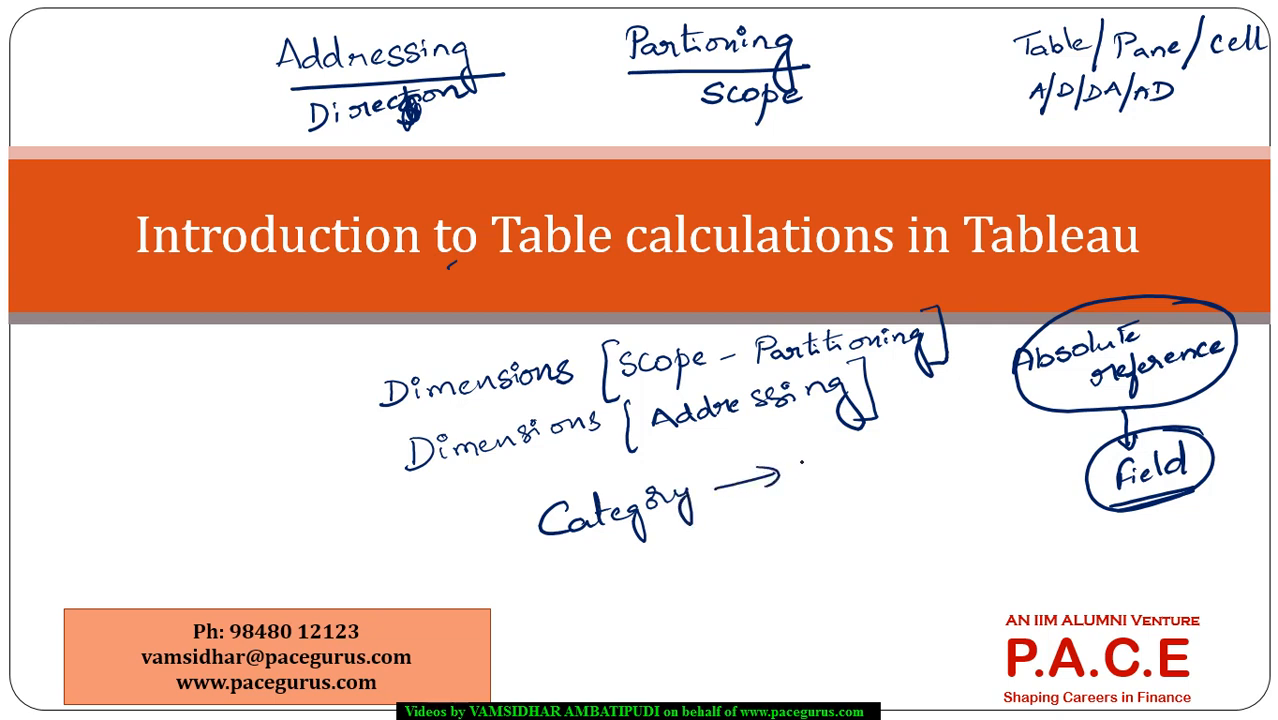
pyautogui.moveTo(842, 458)
pyautogui.mouseDown()
pyautogui.moveTo(830, 486)
pyautogui.moveTo(860, 440)
pyautogui.moveTo(990, 414)
pyautogui.moveTo(998, 462)
pyautogui.mouseUp()
pyautogui.moveTo(884, 474)
pyautogui.mouseDown()
pyautogui.moveTo(880, 508)
pyautogui.moveTo(1040, 460)
pyautogui.moveTo(1042, 488)
pyautogui.mouseUp()
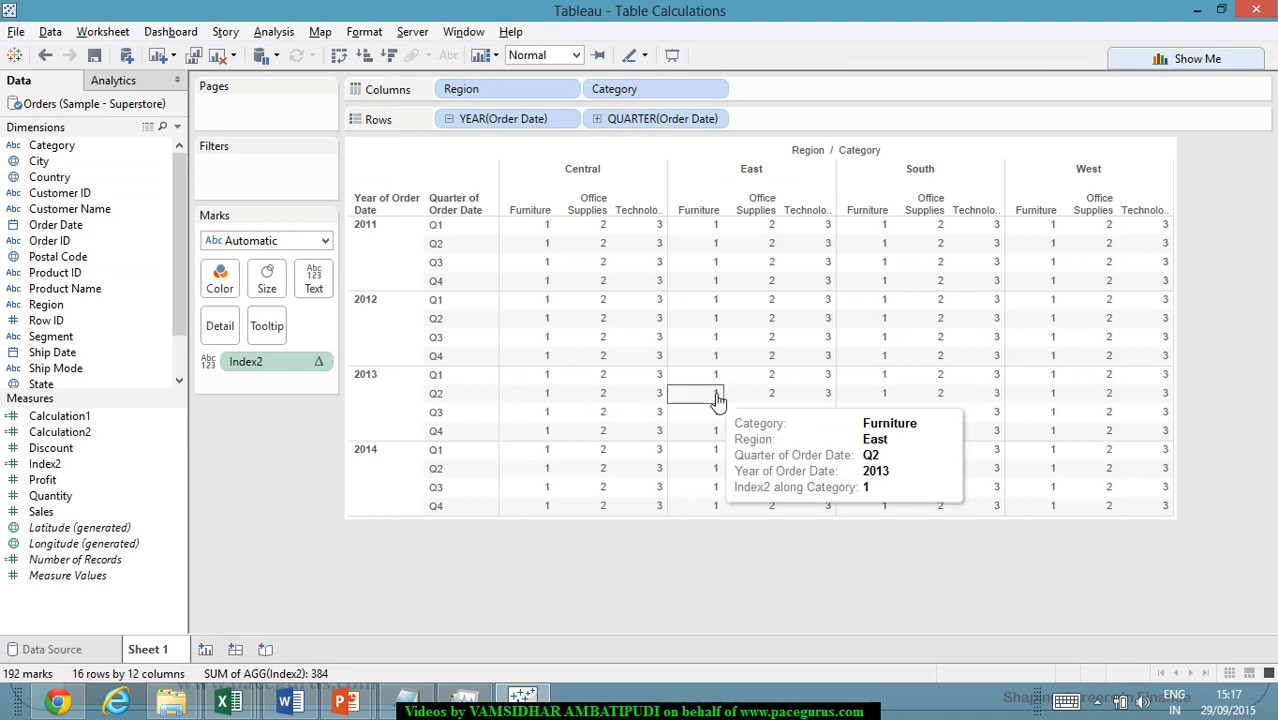
# - Set Index2 to compute using Pane (Across) with Region ahead of Category on Columns
pyautogui.moveTo(558, 226)
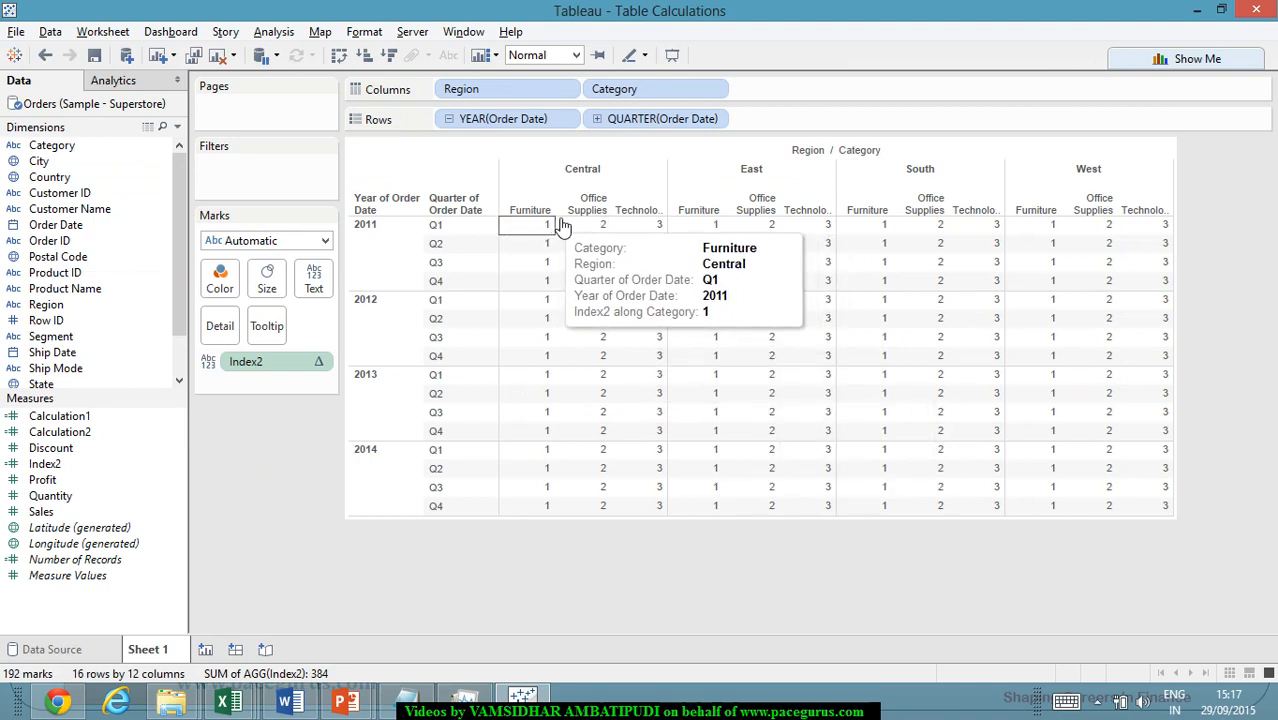
pyautogui.moveTo(598, 228)
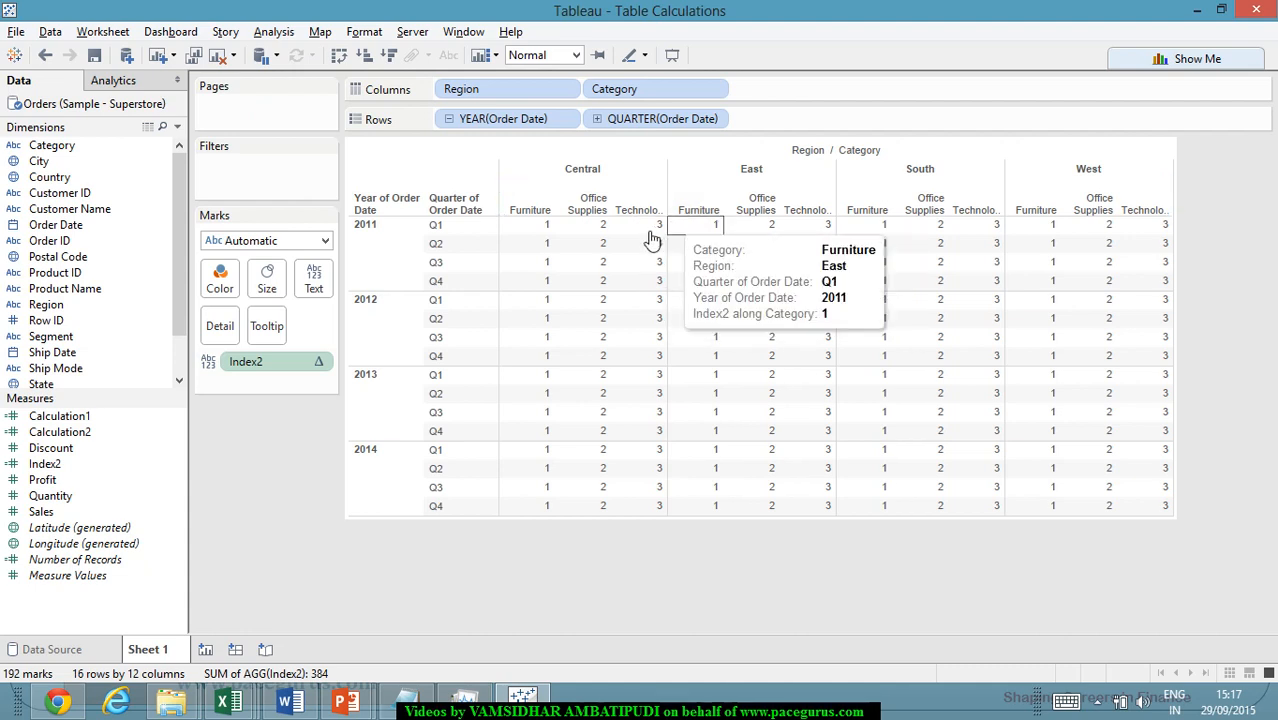
pyautogui.moveTo(651, 241)
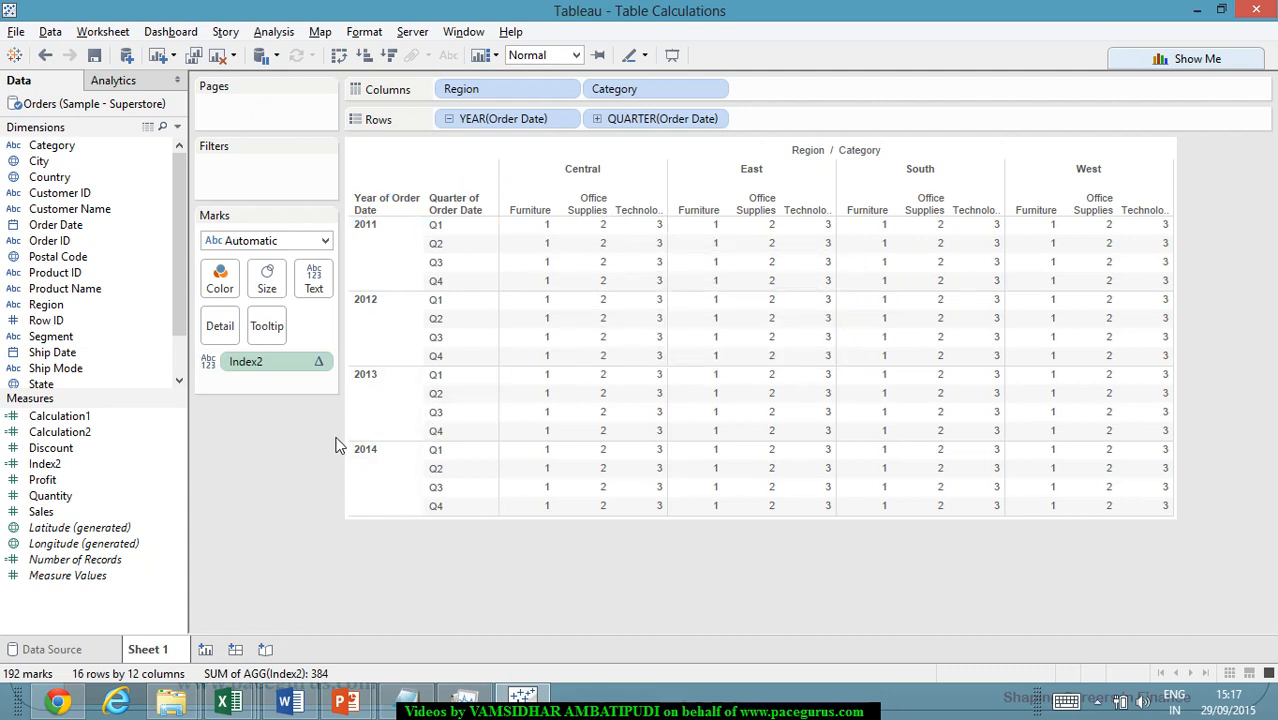
pyautogui.click(318, 363)
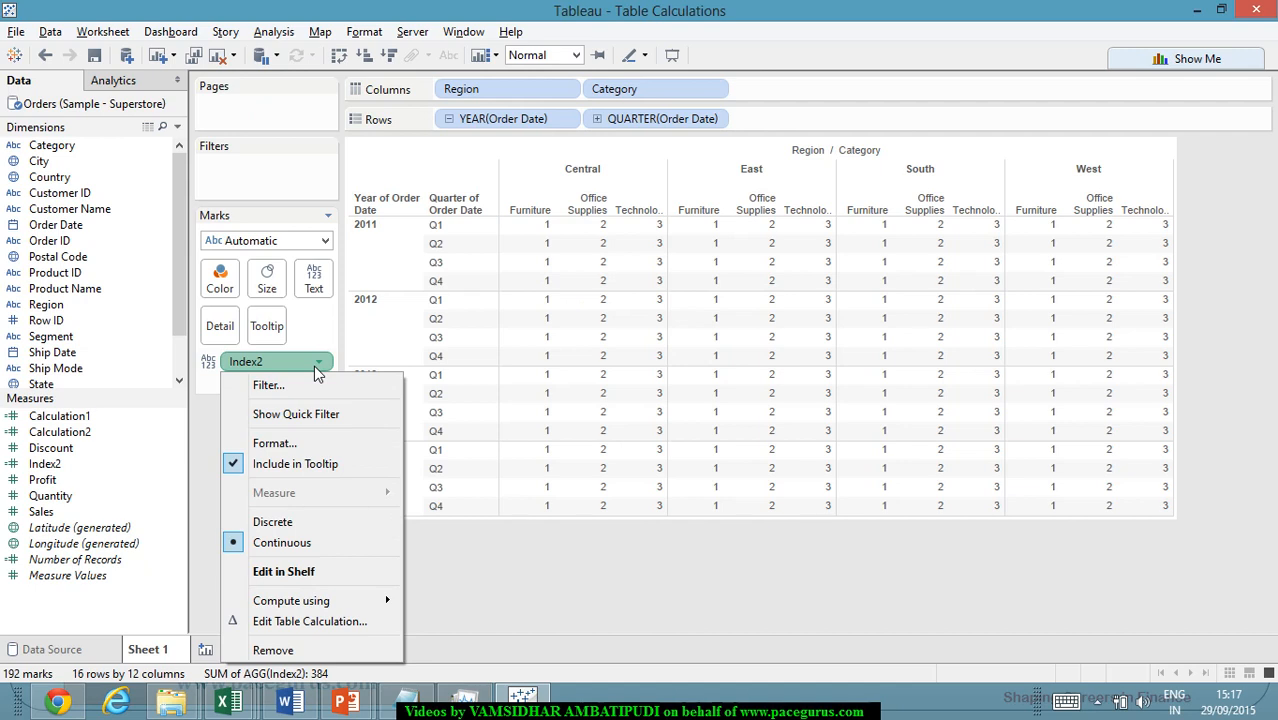
pyautogui.moveTo(368, 604)
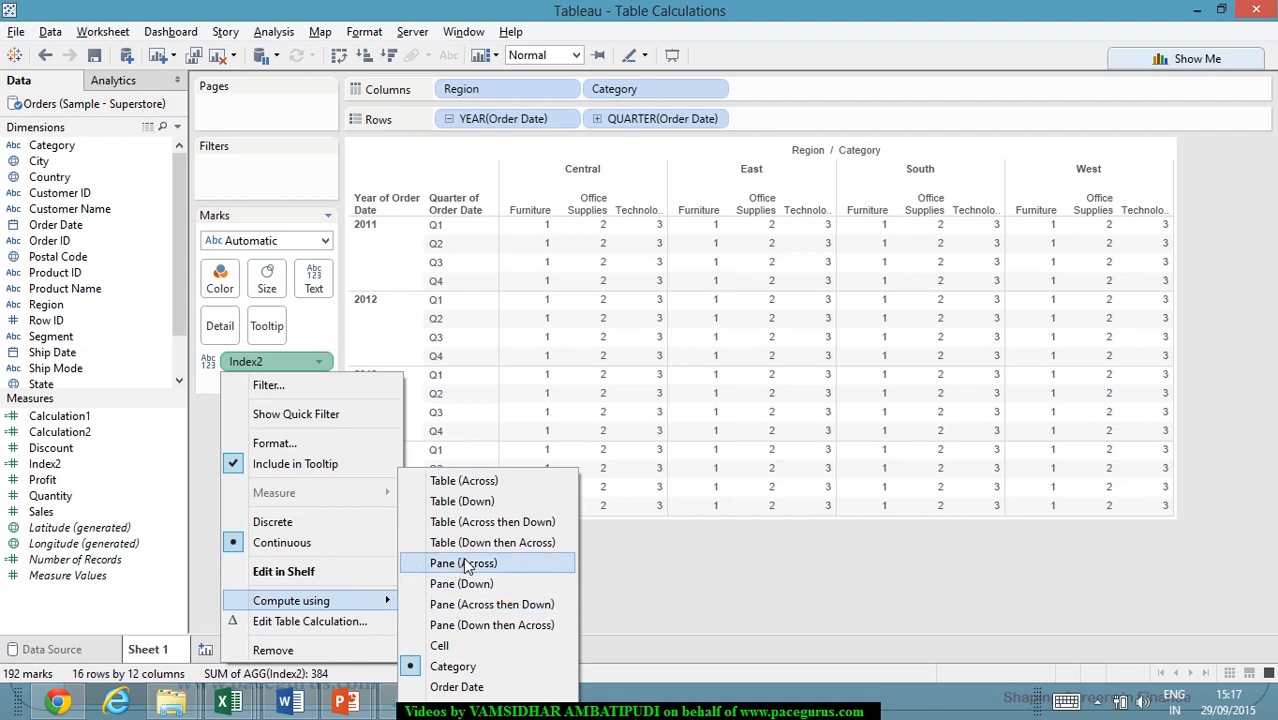
pyautogui.click(463, 564)
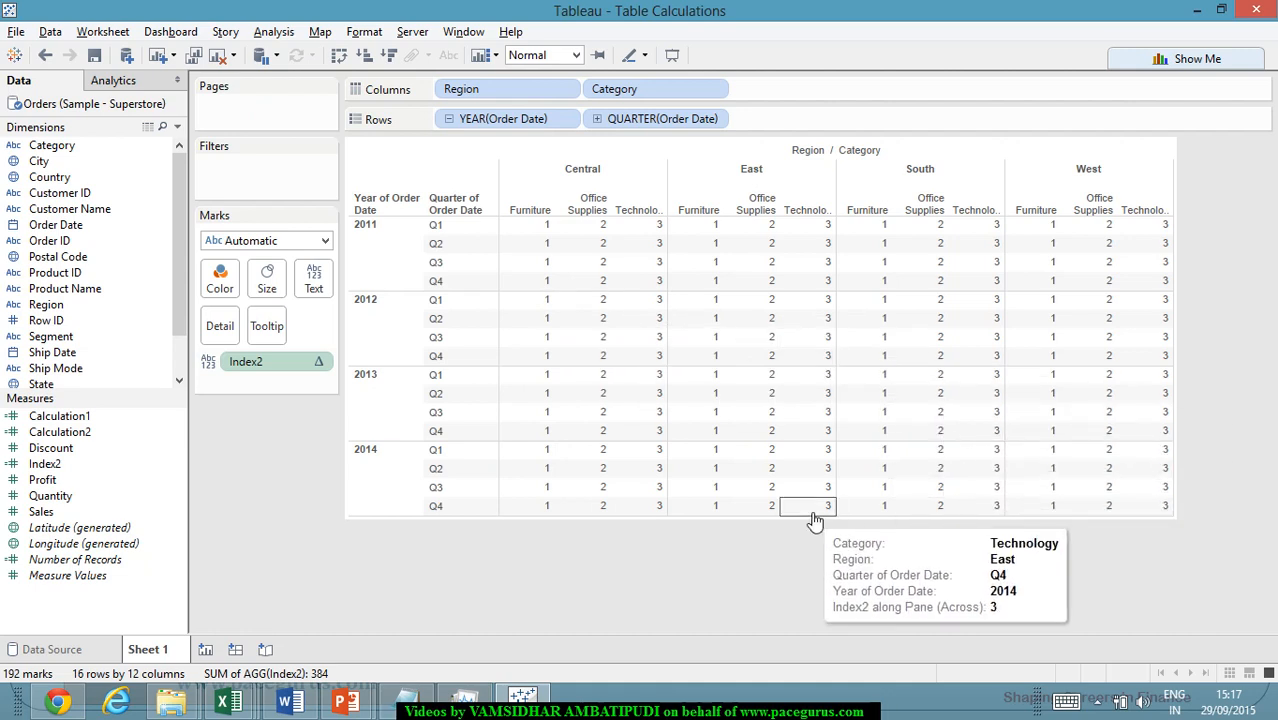
# - Set Index2 back to compute using Category and move Region after Category on Columns
pyautogui.click(320, 368)
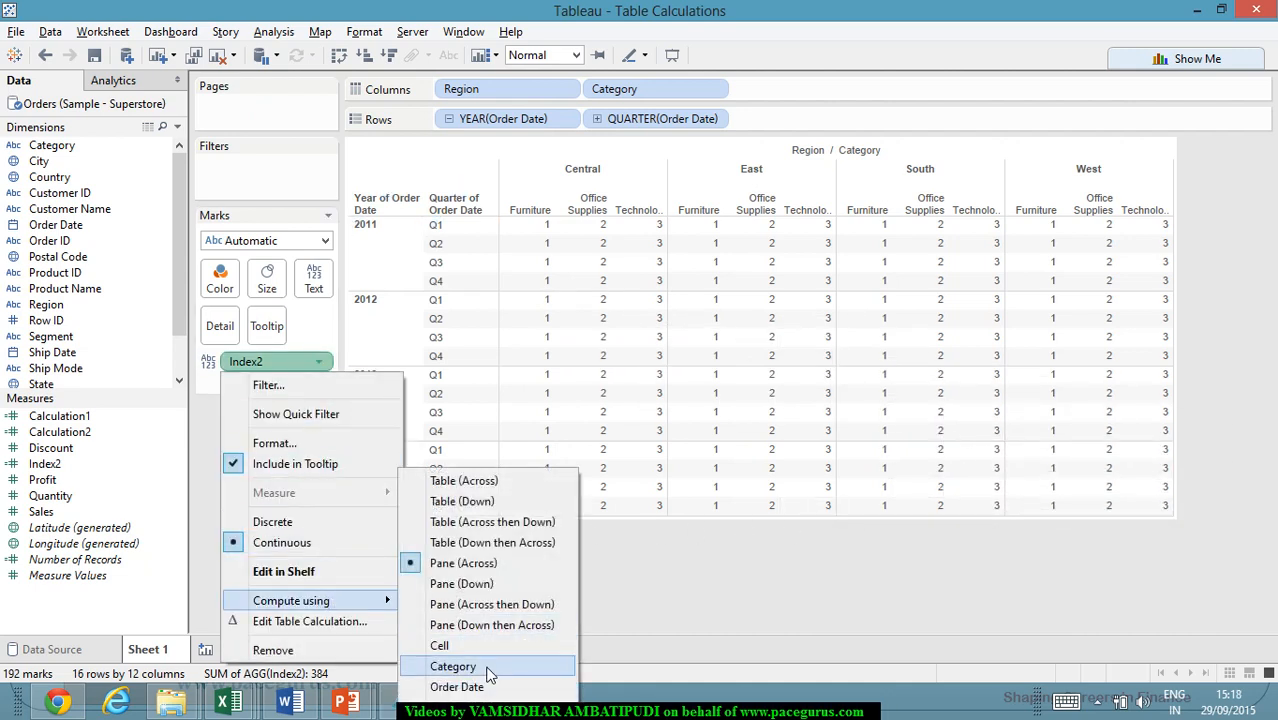
pyautogui.click(485, 667)
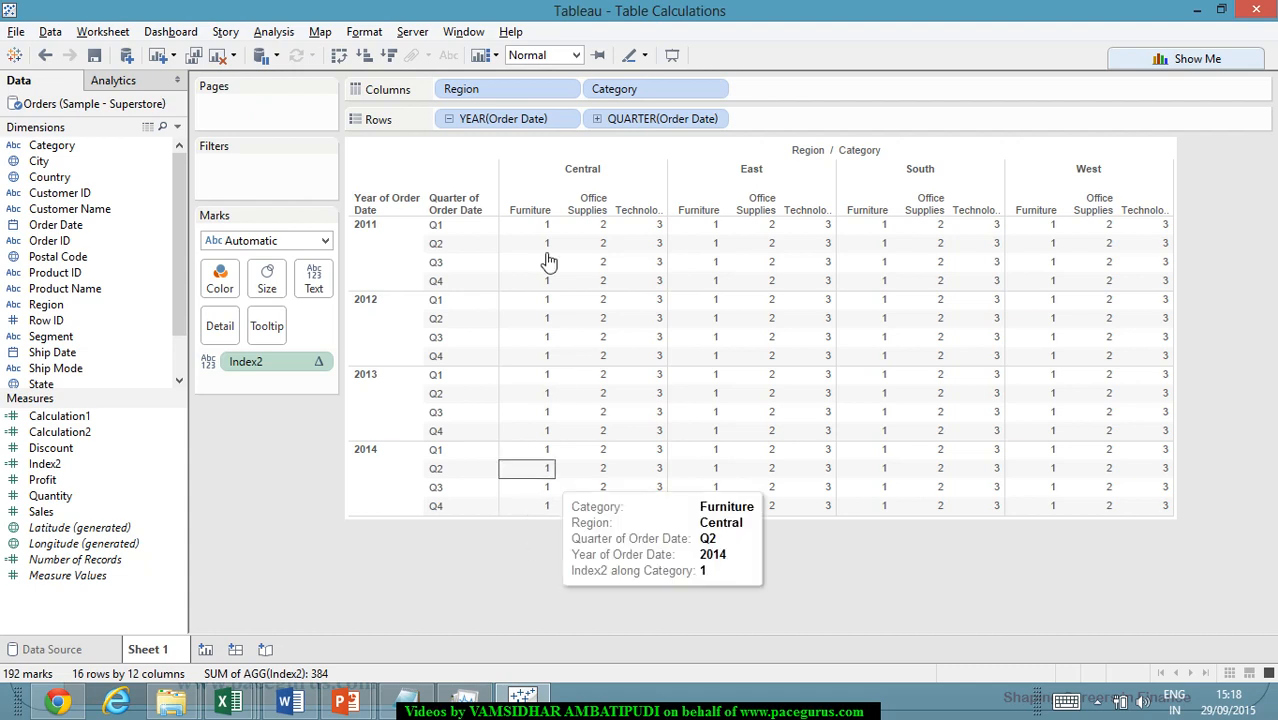
pyautogui.moveTo(535, 100); pyautogui.dragTo(846, 102)
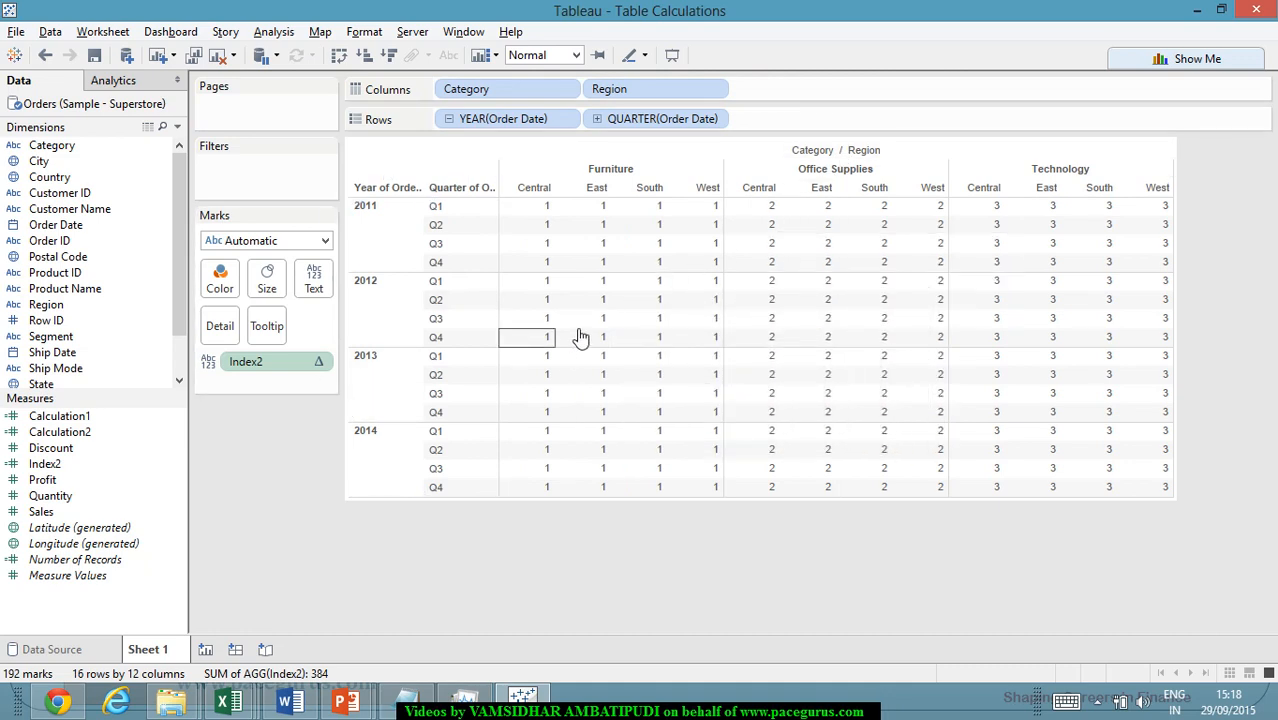
# - Switch Index2 to compute using Pane (Across) and move Category after Region on Columns
pyautogui.click(318, 363)
pyautogui.moveTo(352, 604)
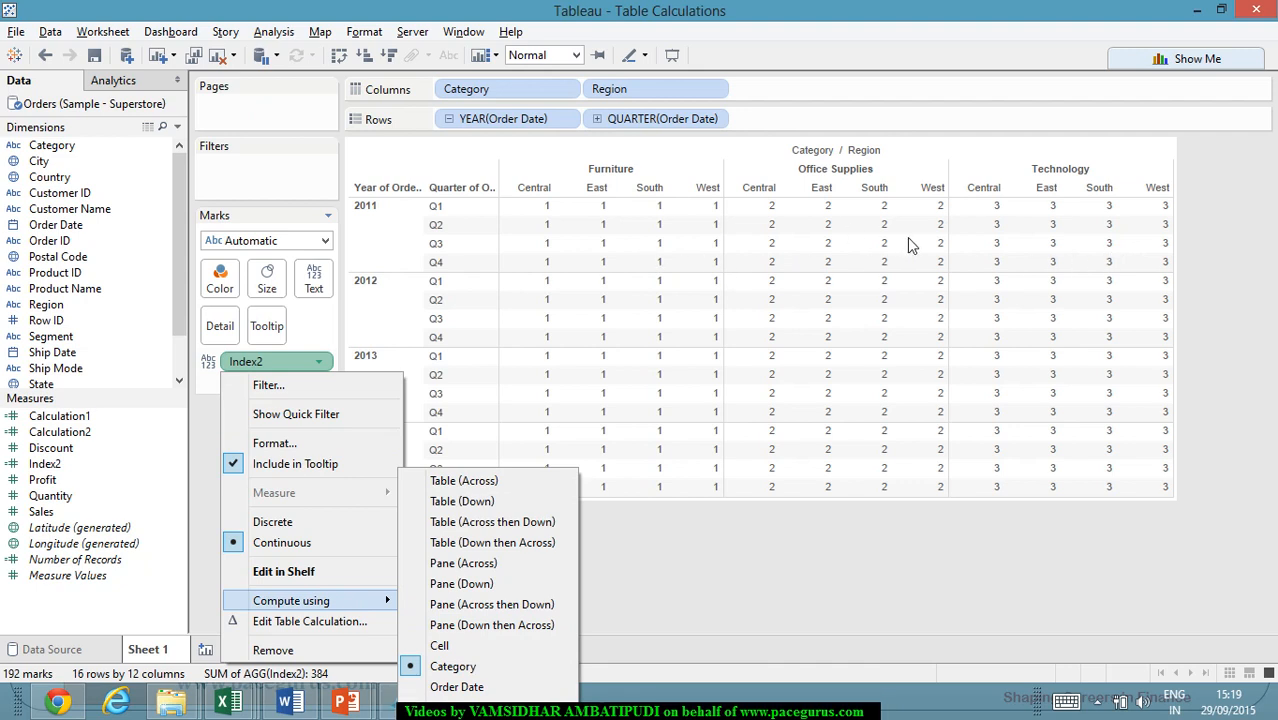
pyautogui.click(460, 564)
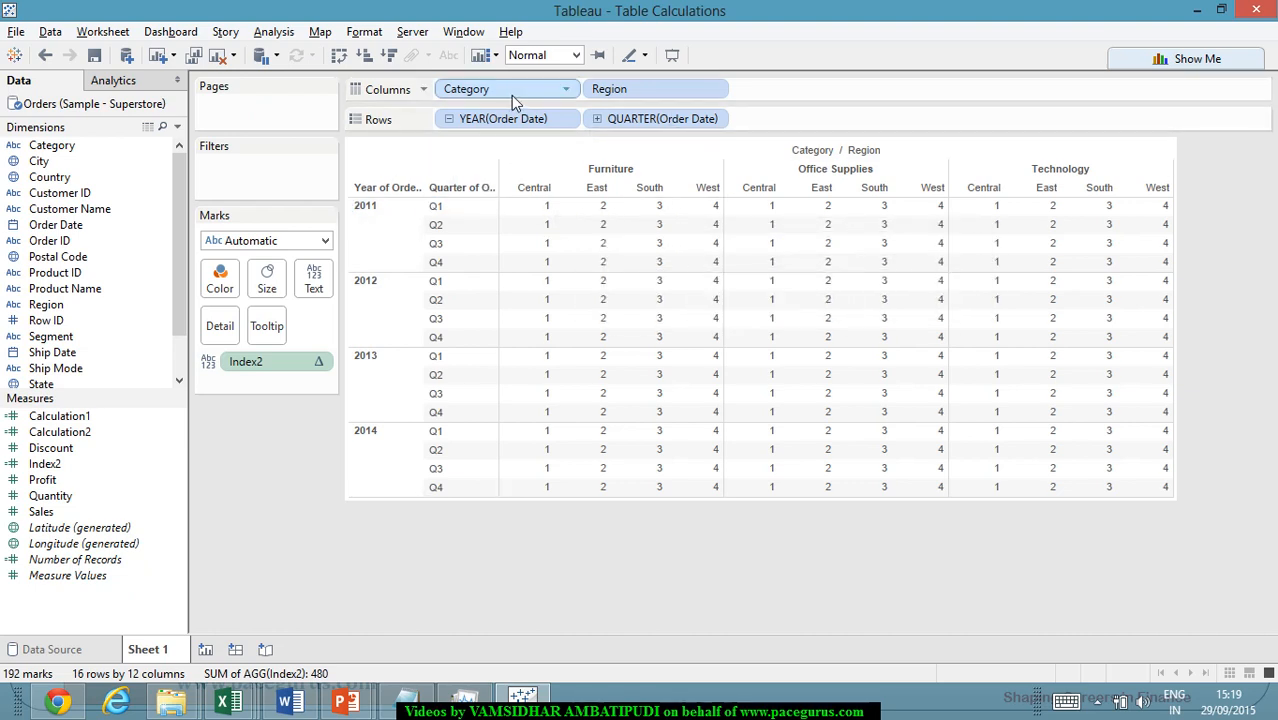
pyautogui.moveTo(514, 98); pyautogui.dragTo(819, 89)
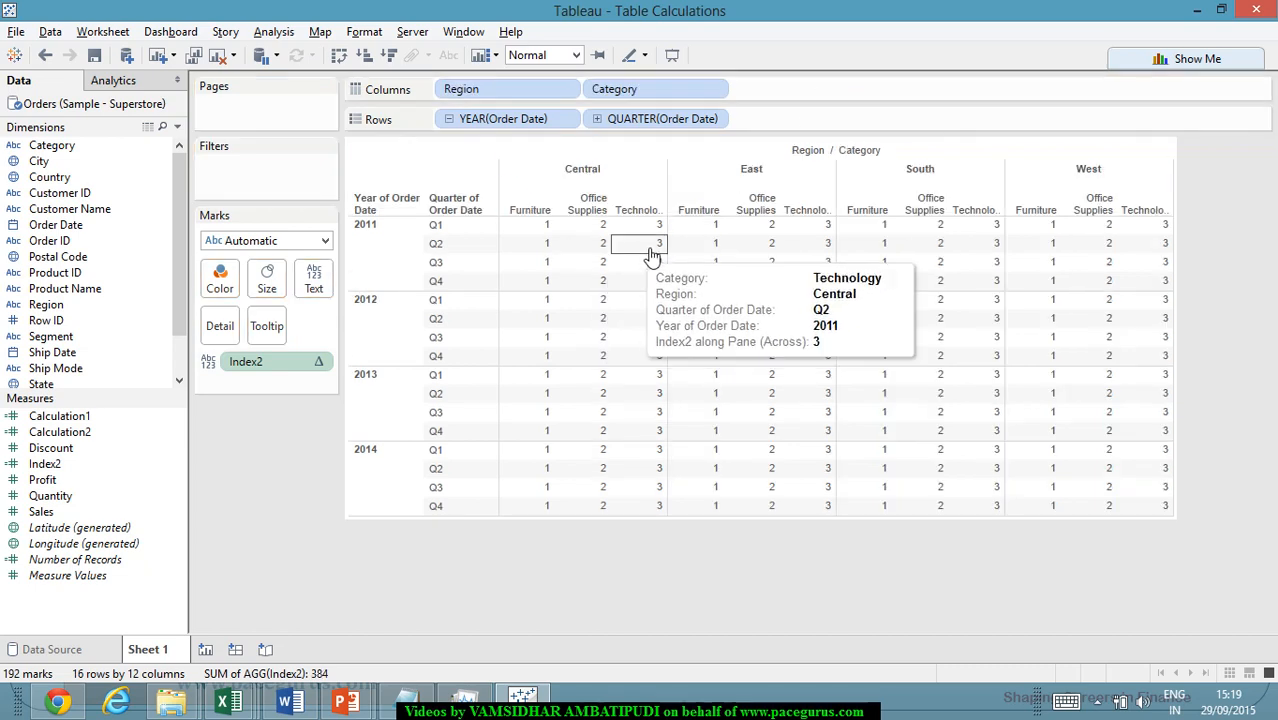
# - Set Index2 to compute using Category, then swap Region and Category on Columns and restore the Region, Category order
pyautogui.click(316, 362)
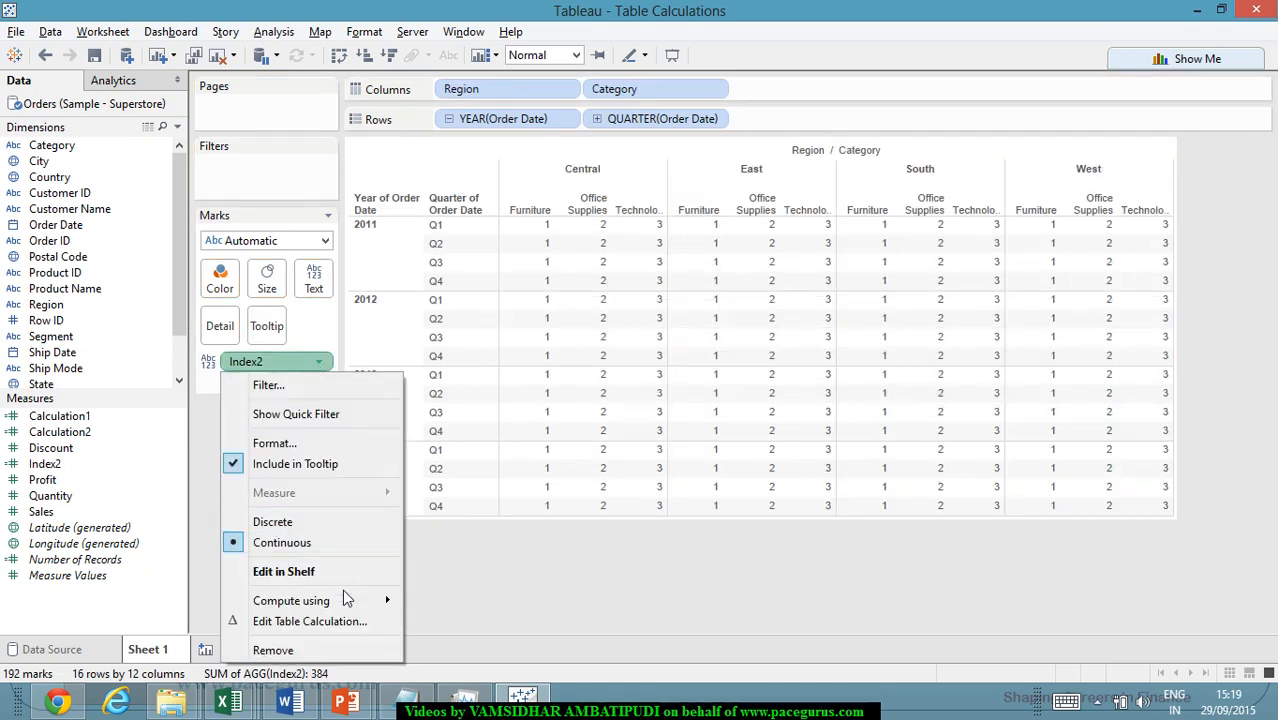
pyautogui.click(468, 666)
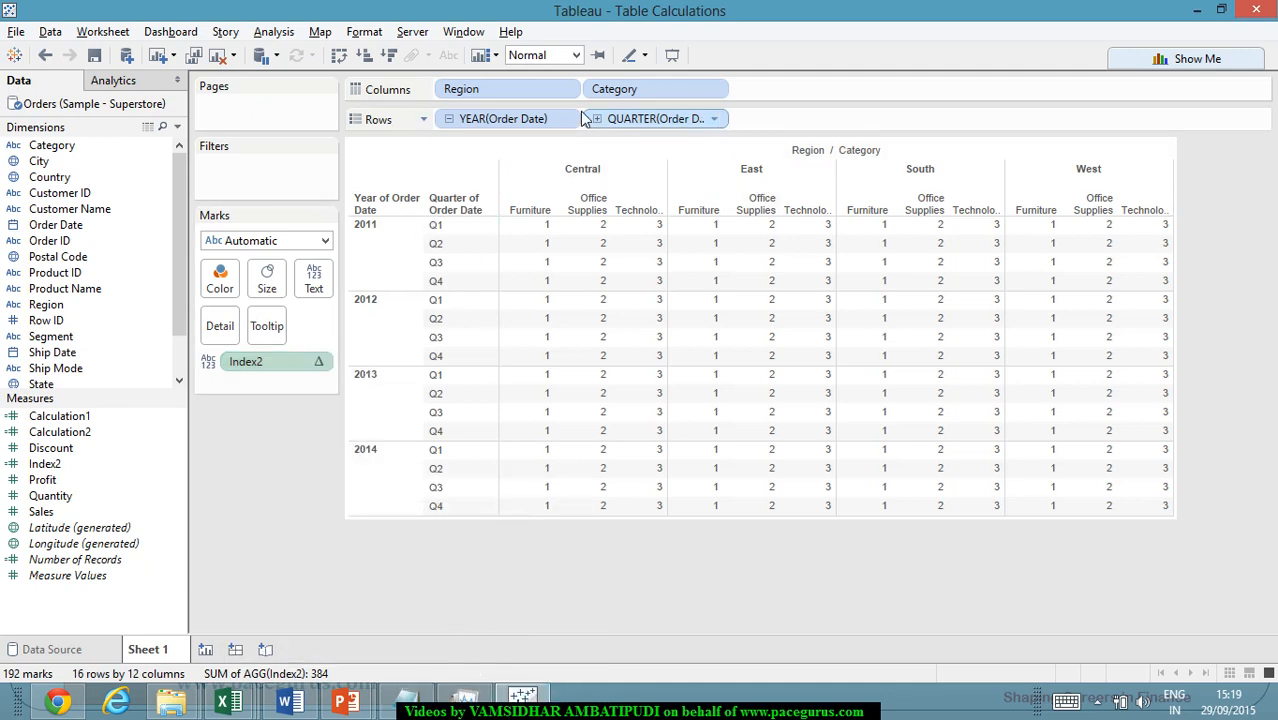
pyautogui.moveTo(545, 96); pyautogui.dragTo(855, 97)
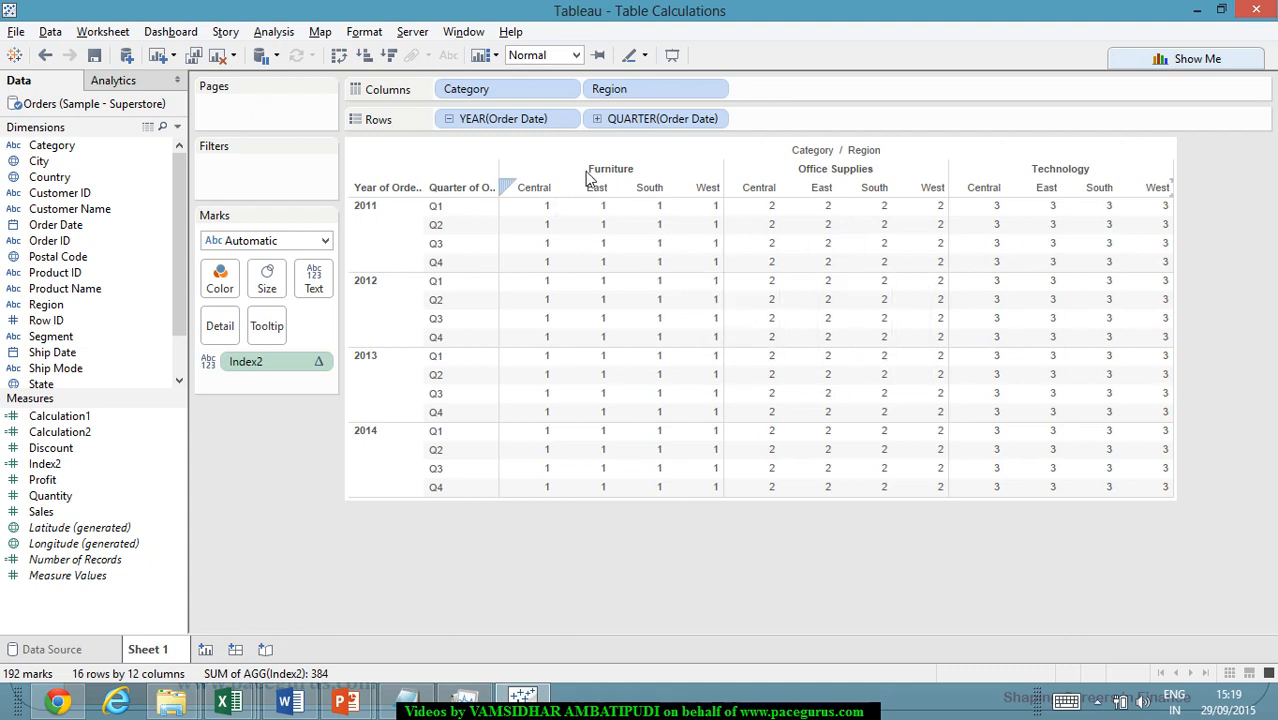
pyautogui.moveTo(520, 89); pyautogui.dragTo(866, 100)
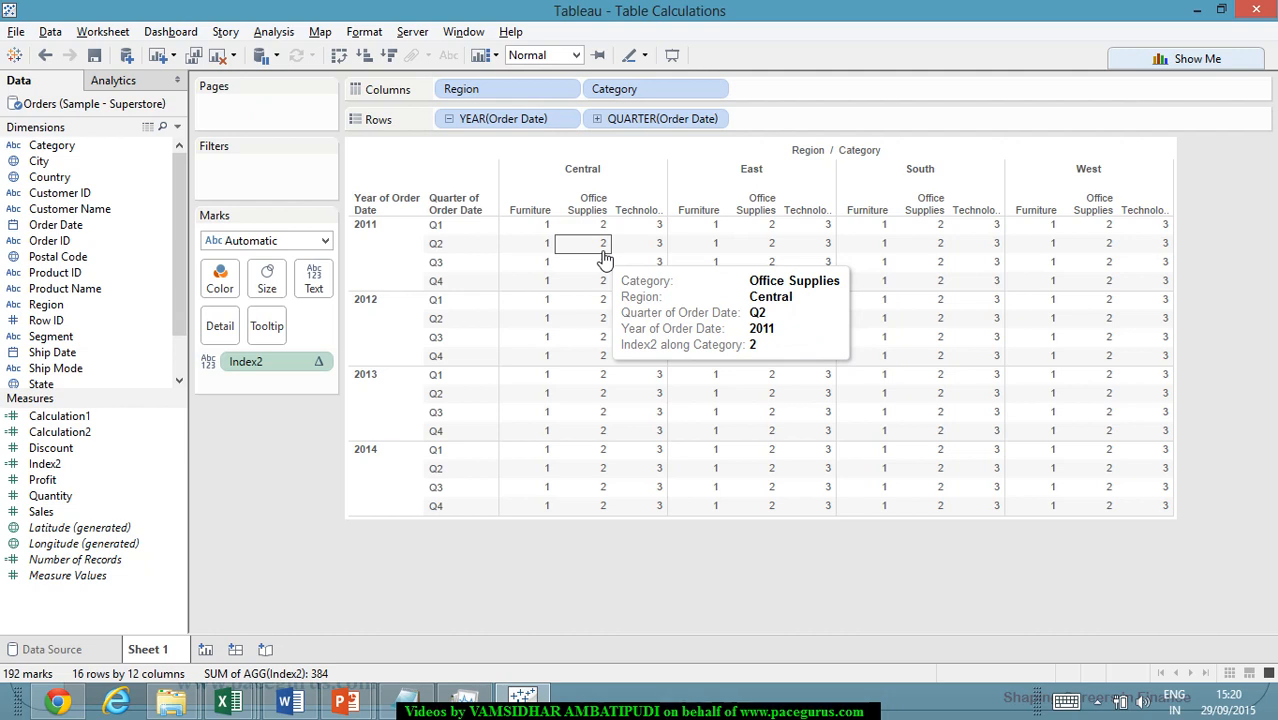
# - In Index2's advanced table calculation settings, add Region to the addressing fields after Category, leaving Quarter and Year of Order Date as partitioning
pyautogui.click(317, 362)
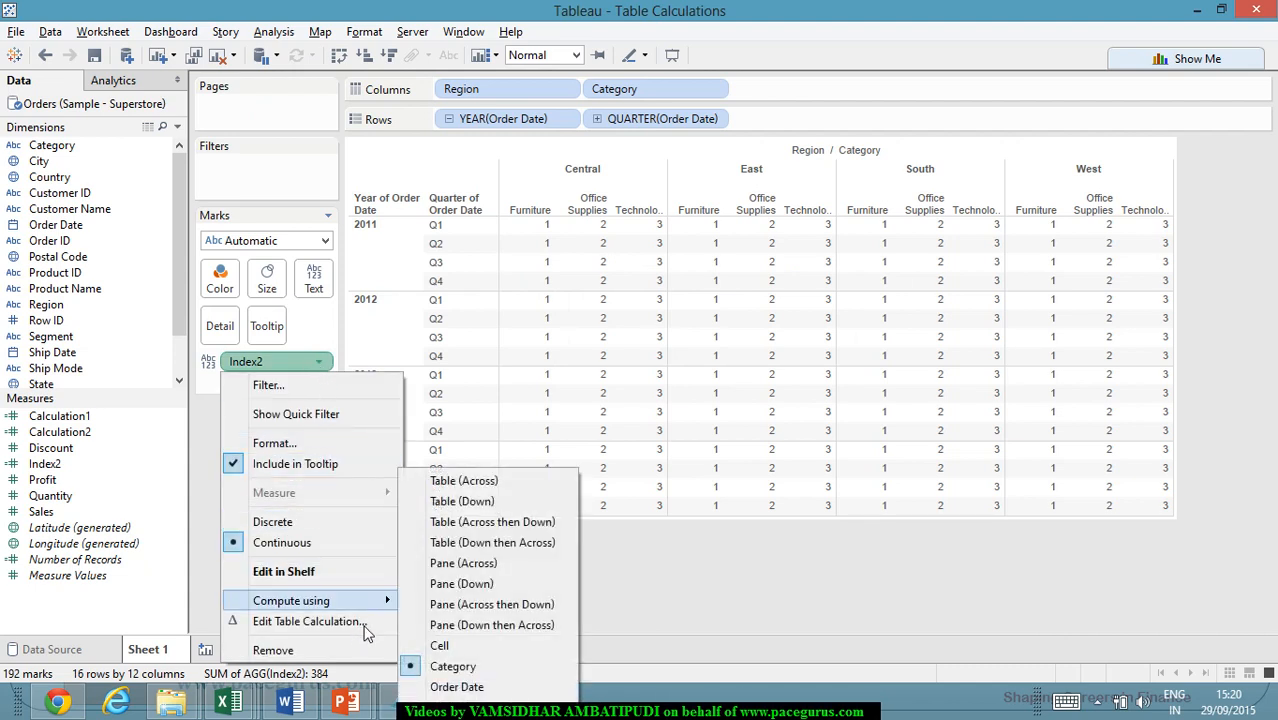
pyautogui.click(343, 621)
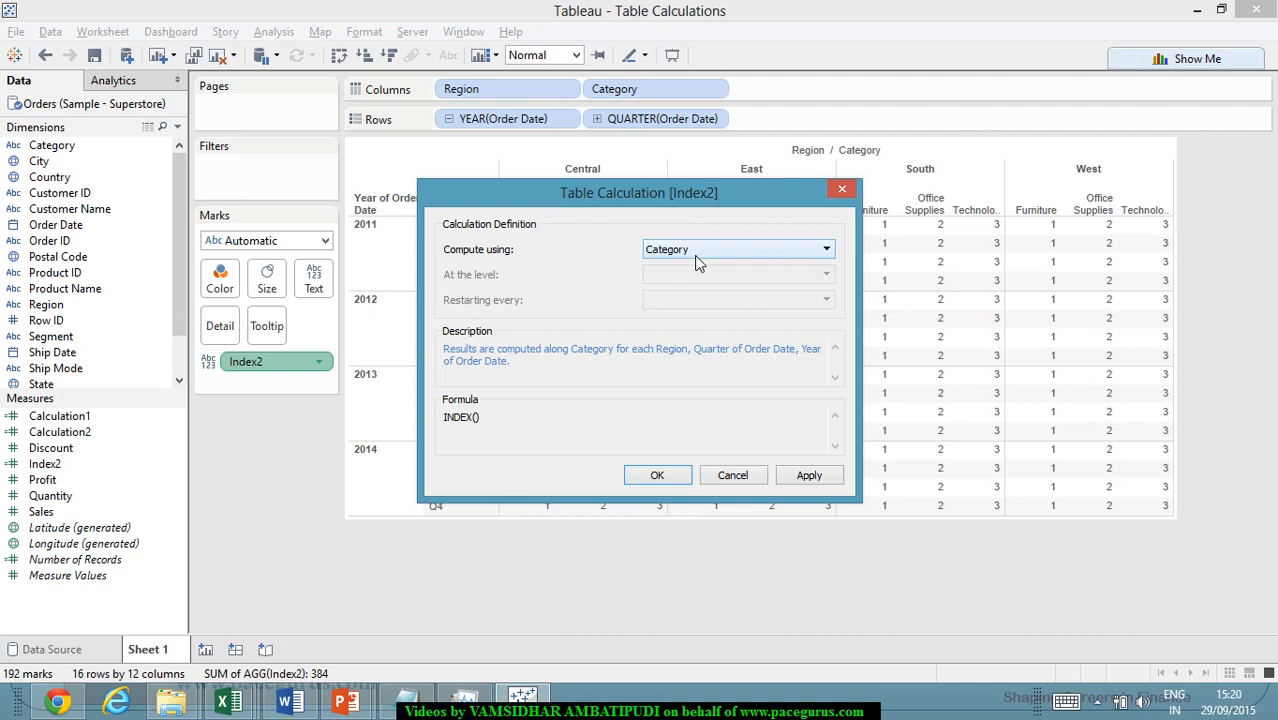
pyautogui.click(730, 252)
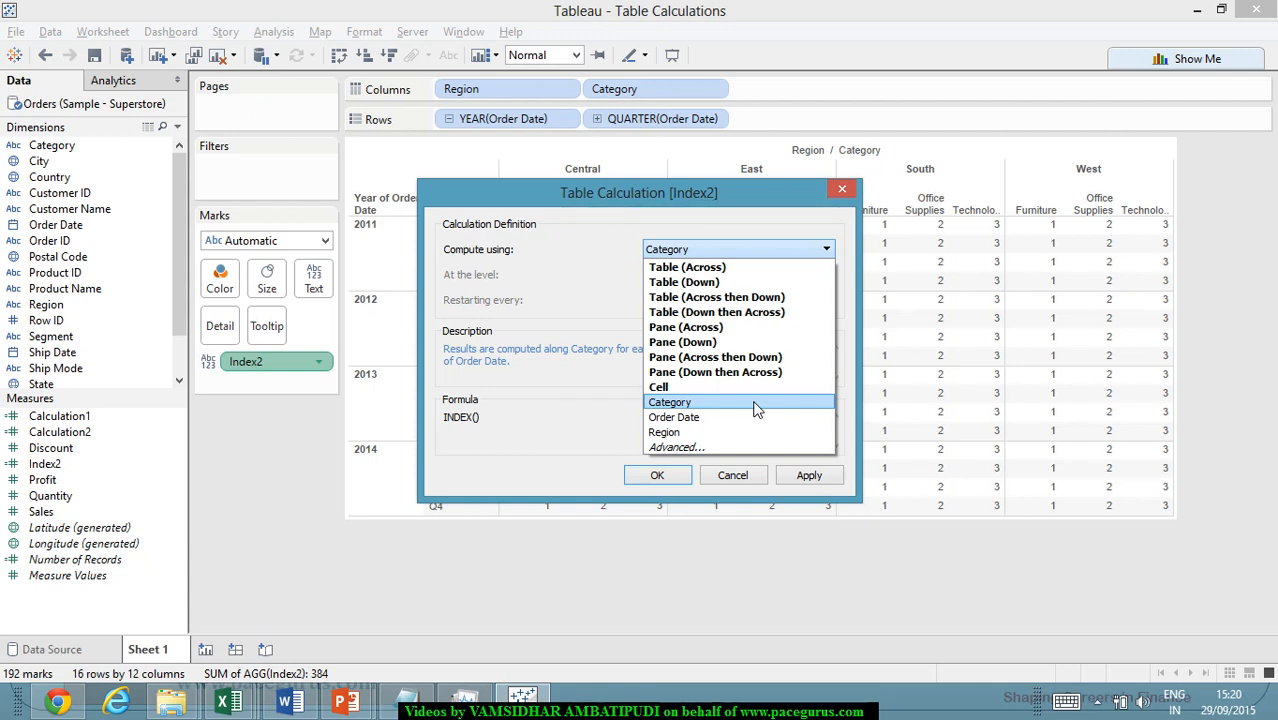
pyautogui.click(735, 449)
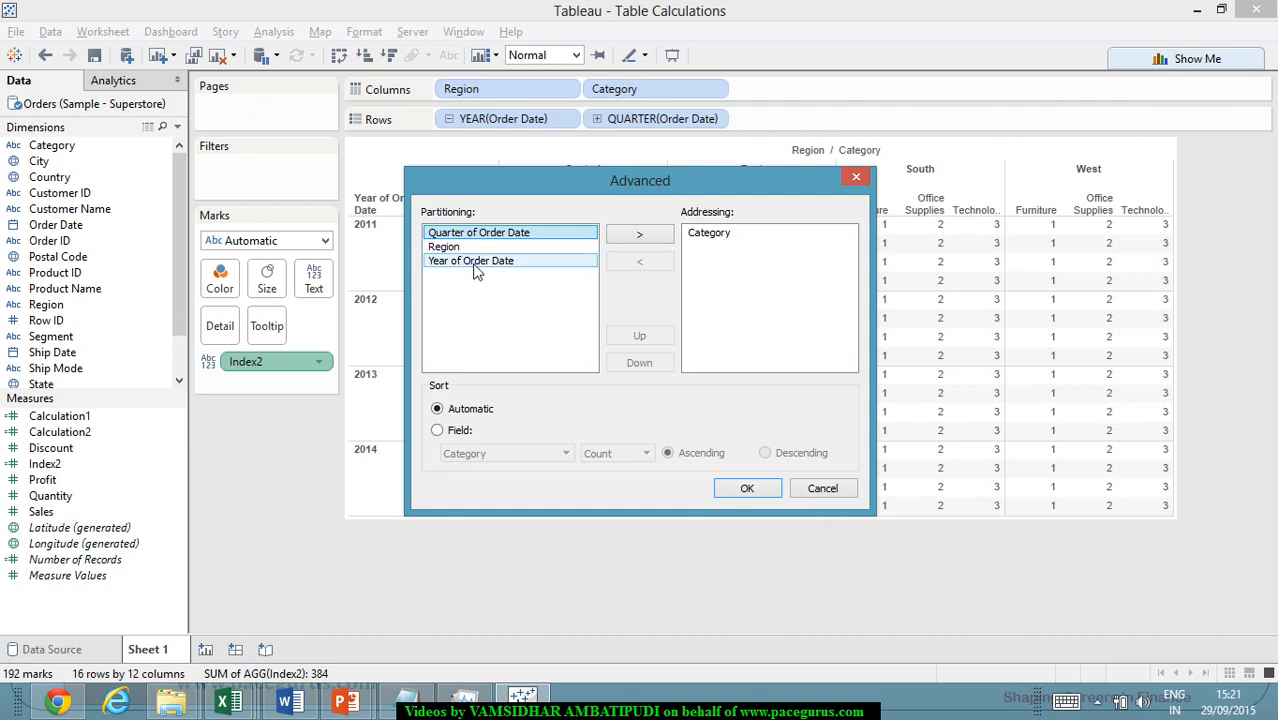
pyautogui.click(722, 242)
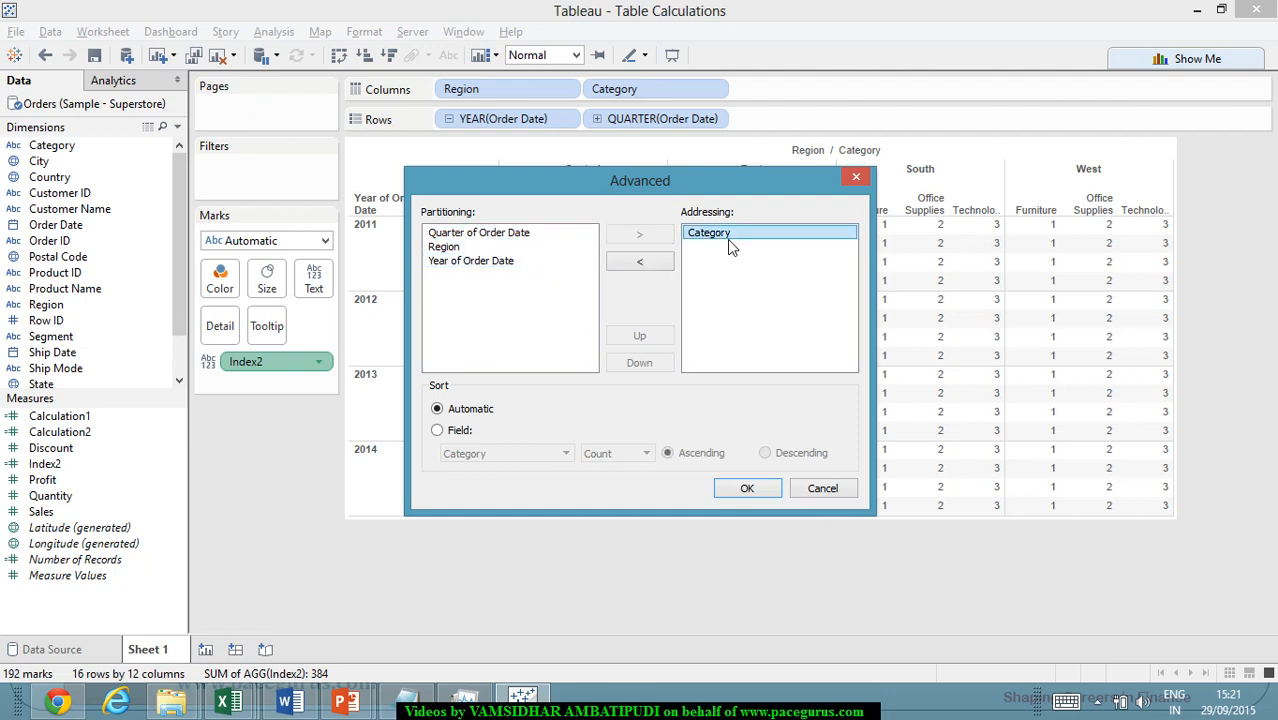
pyautogui.click(458, 248)
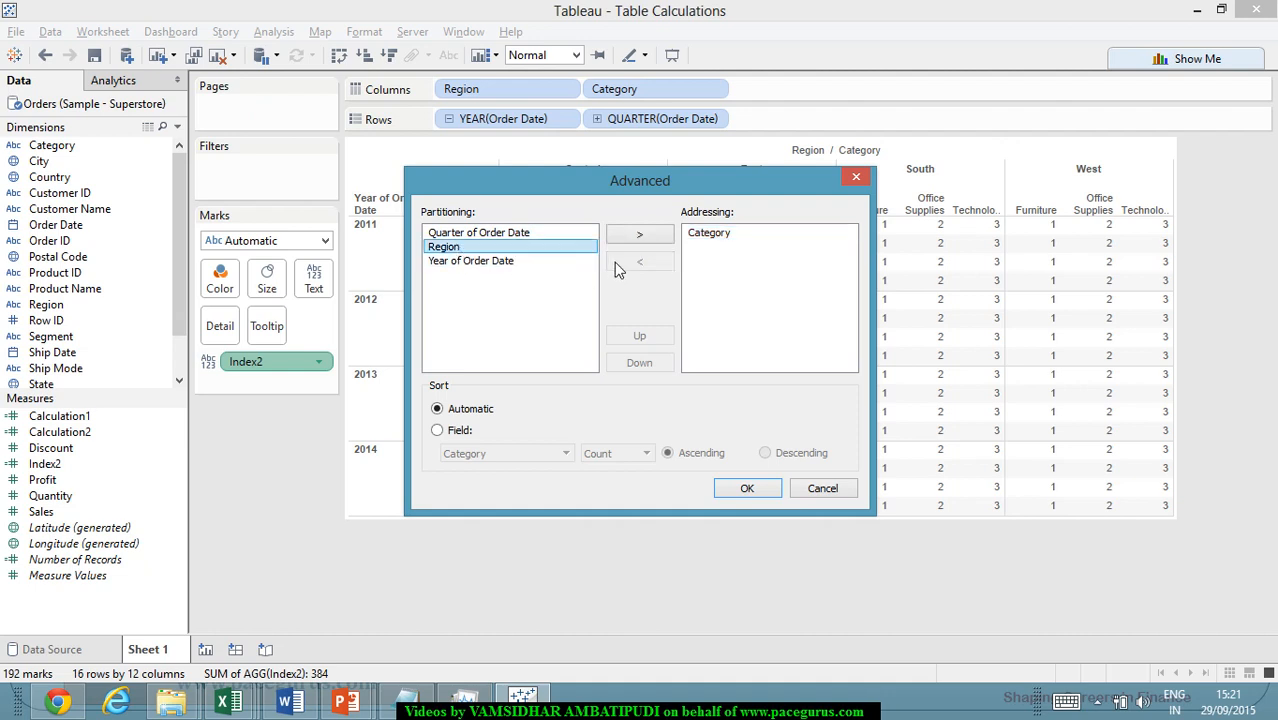
pyautogui.click(640, 234)
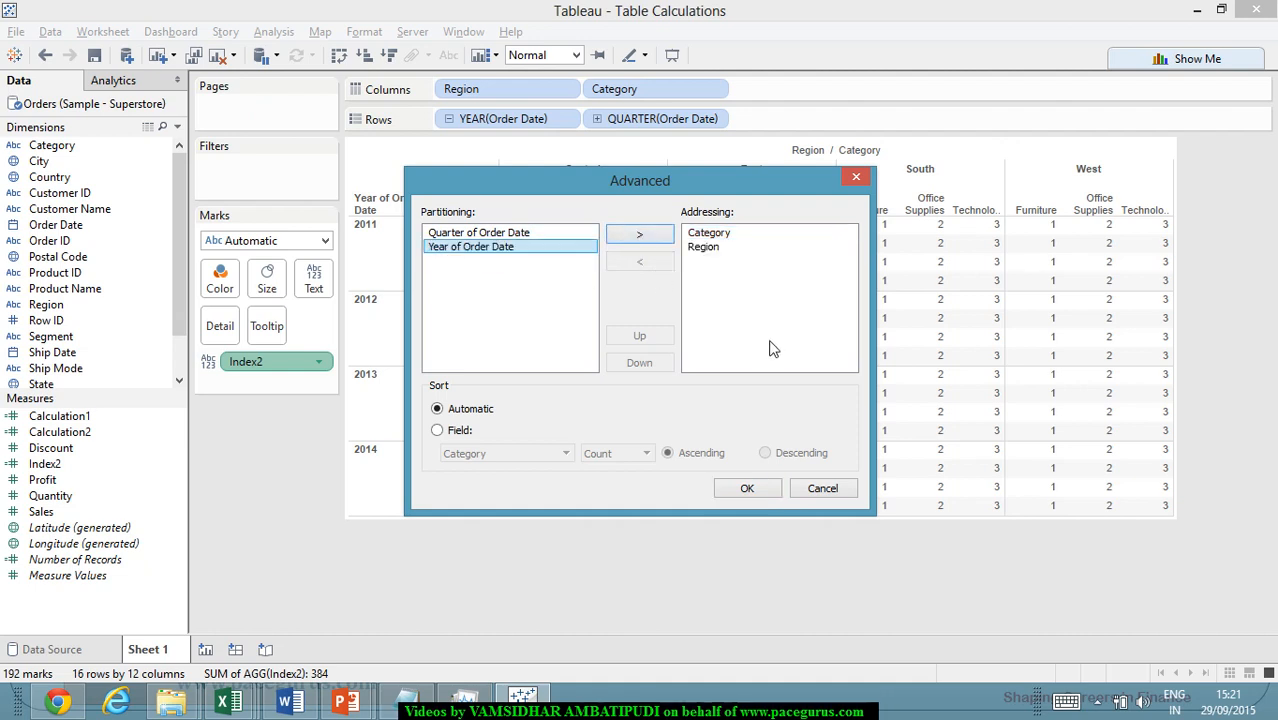
pyautogui.click(728, 240)
pyautogui.click(731, 250)
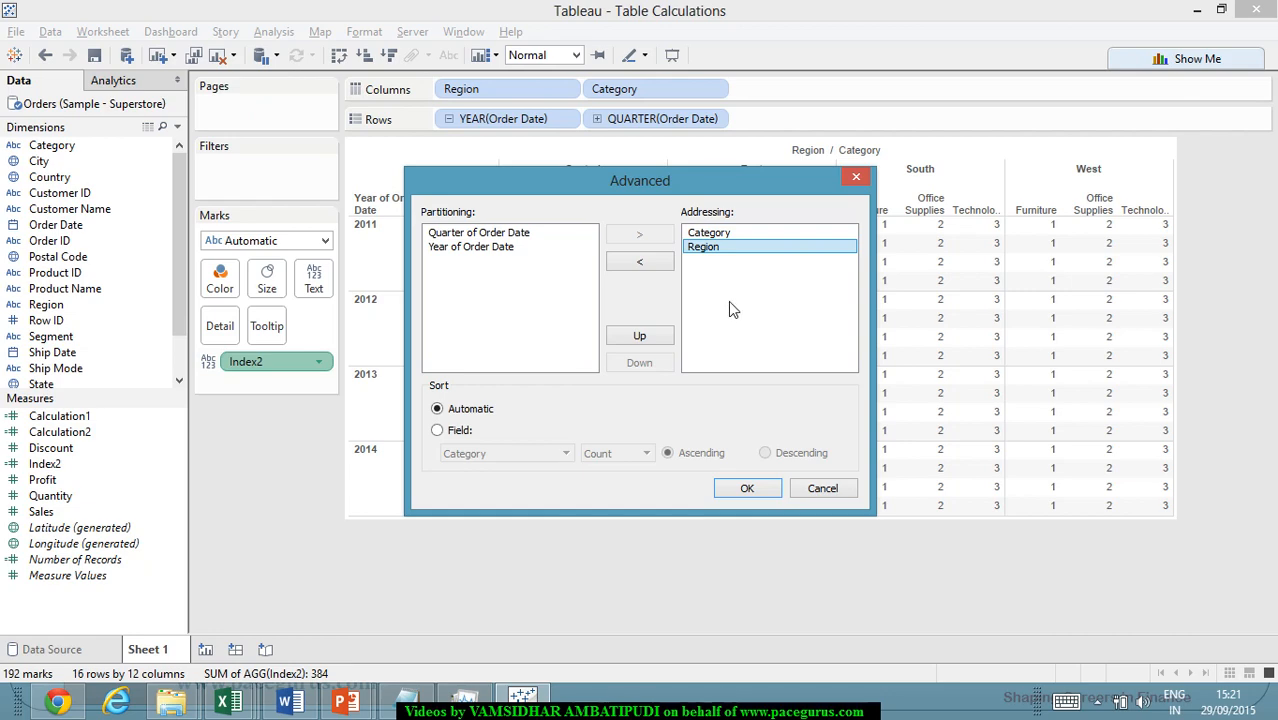
pyautogui.click(747, 488)
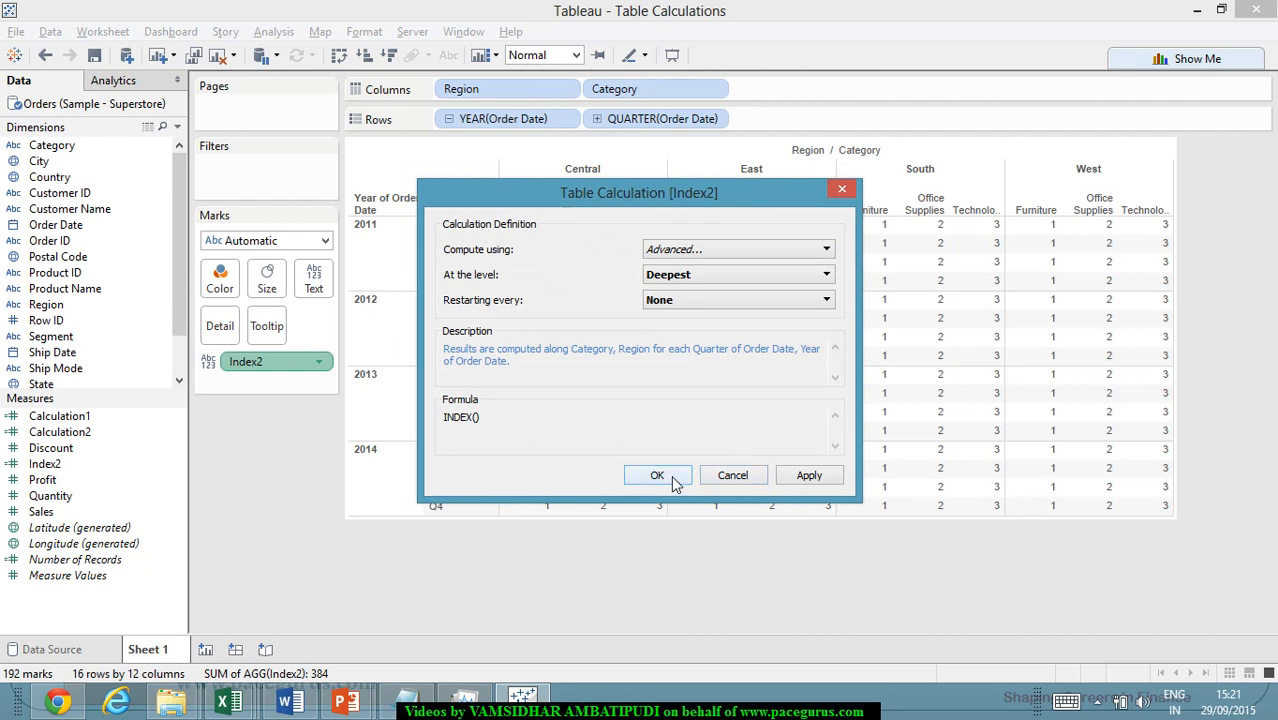
# - Keep the Index2 calculation's restarting option at None and apply the table calculation to the view
pyautogui.click(702, 307)
pyautogui.click(706, 315)
pyautogui.click(705, 306)
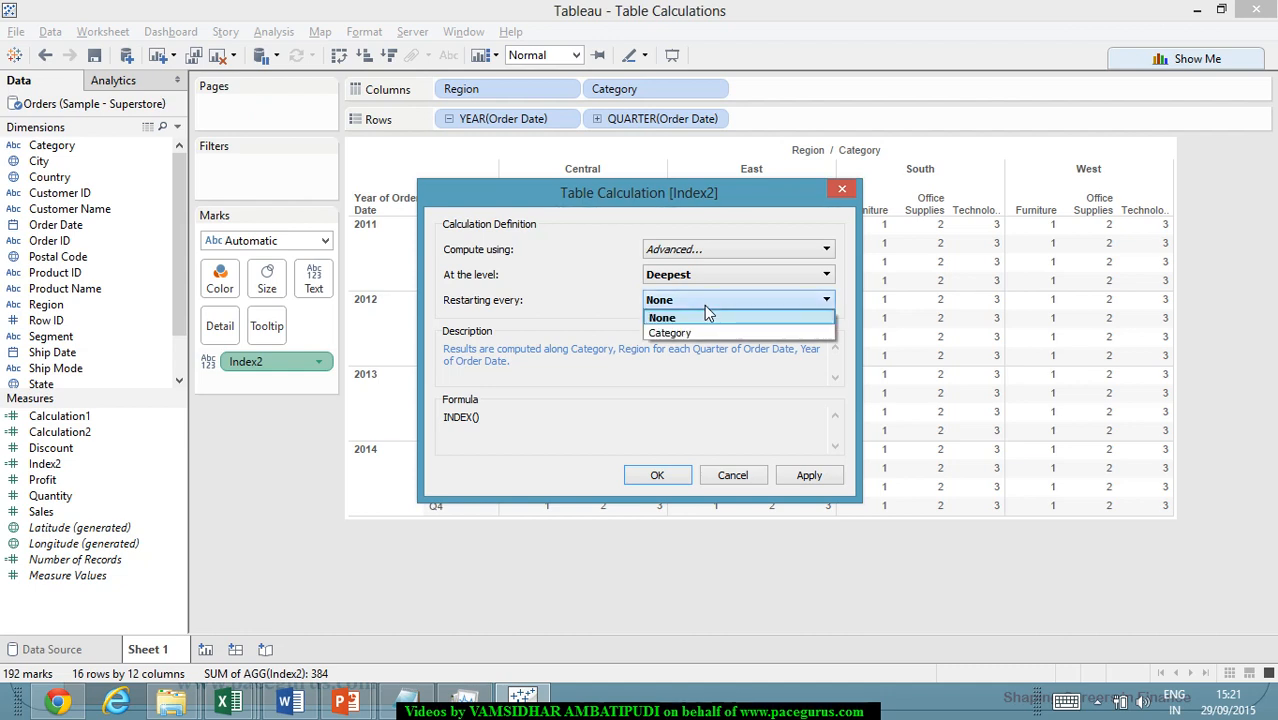
pyautogui.click(706, 316)
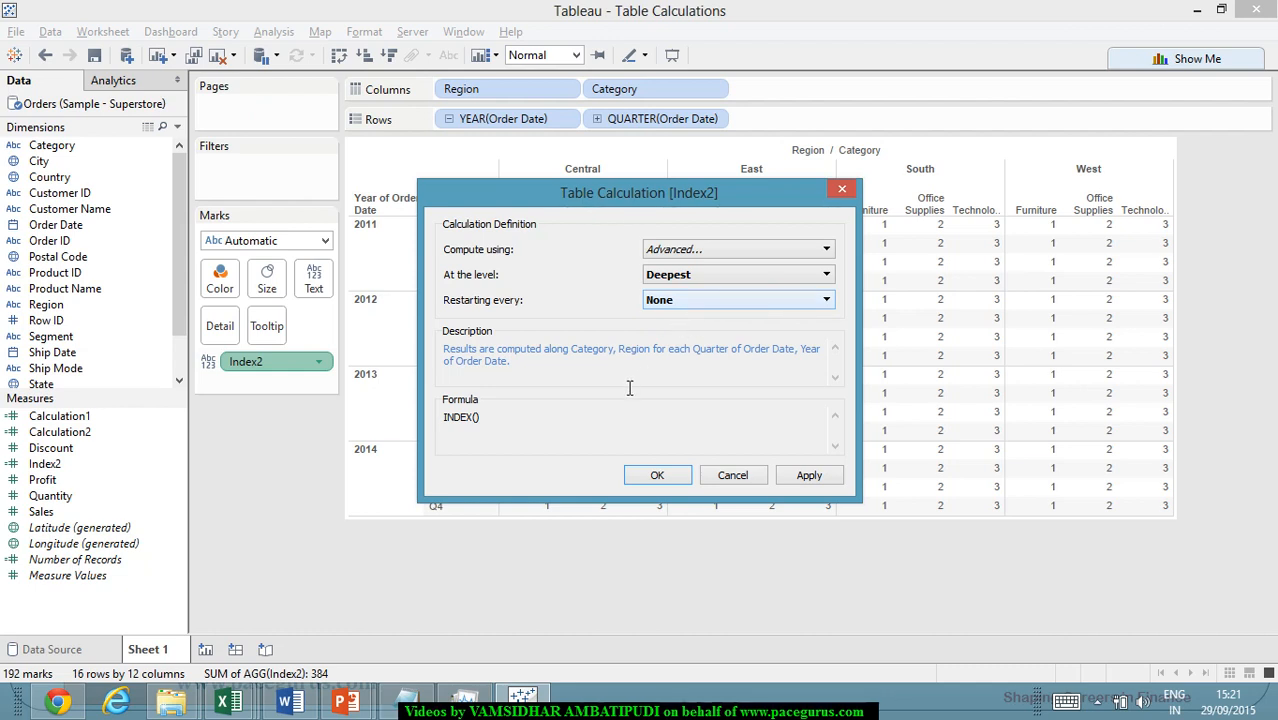
pyautogui.click(830, 478)
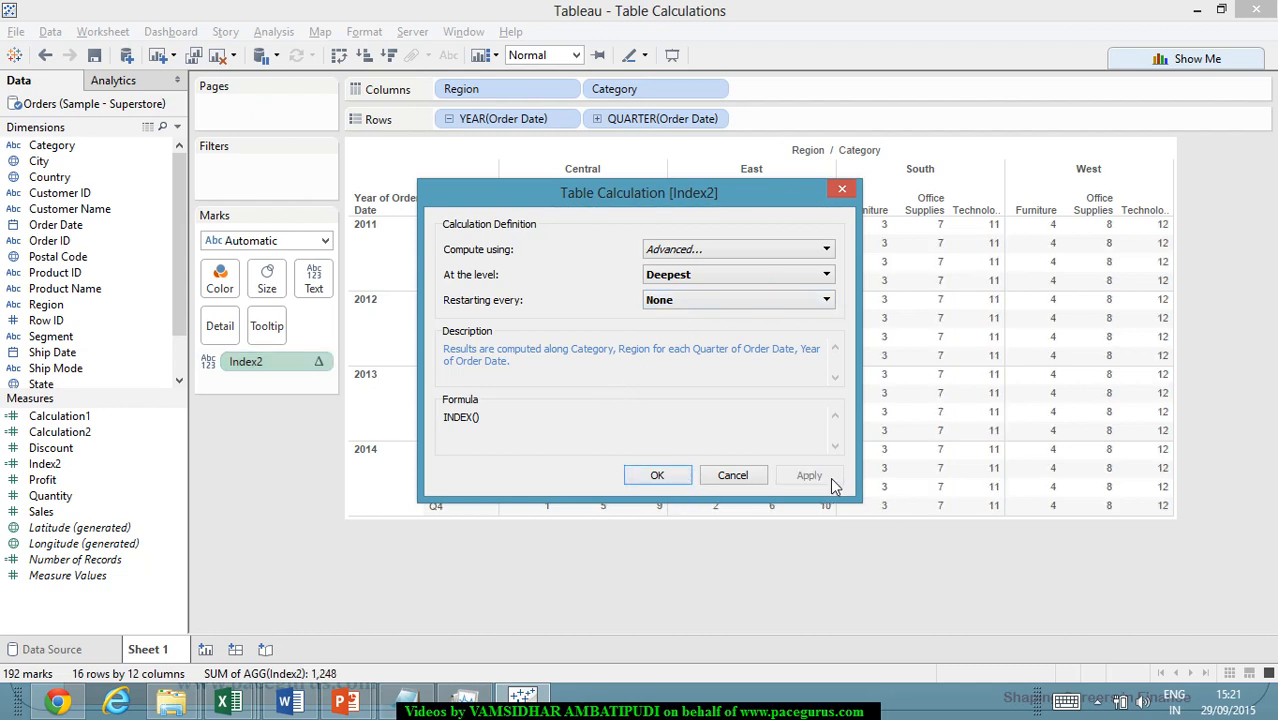
pyautogui.click(659, 476)
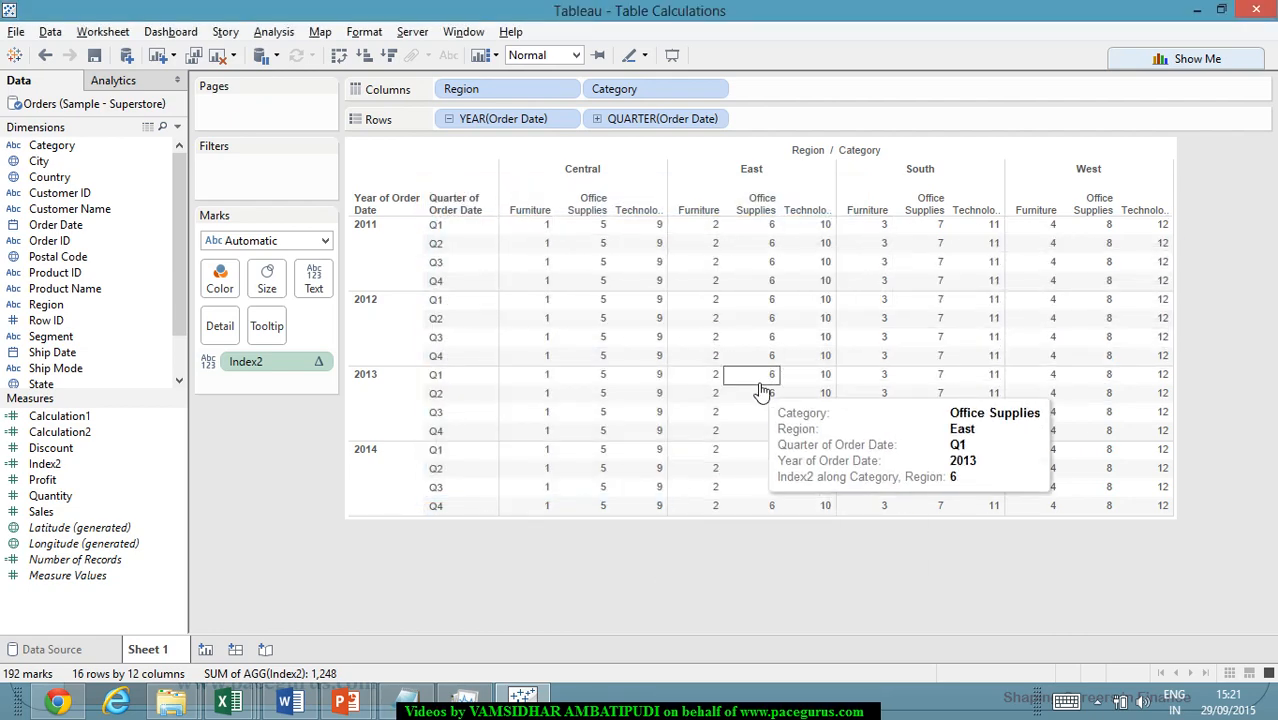
# - Review Index2's level and restart settings in its table calculation definition and reapply them as they are
pyautogui.click(314, 365)
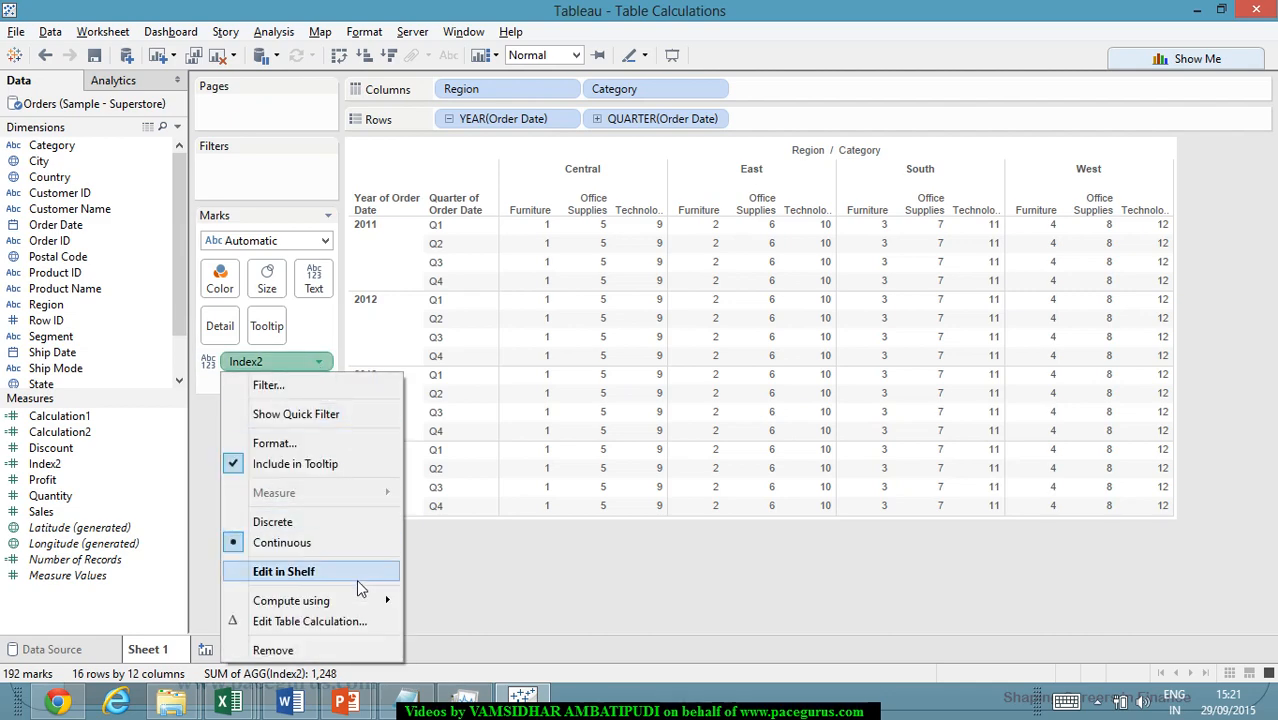
pyautogui.moveTo(365, 605)
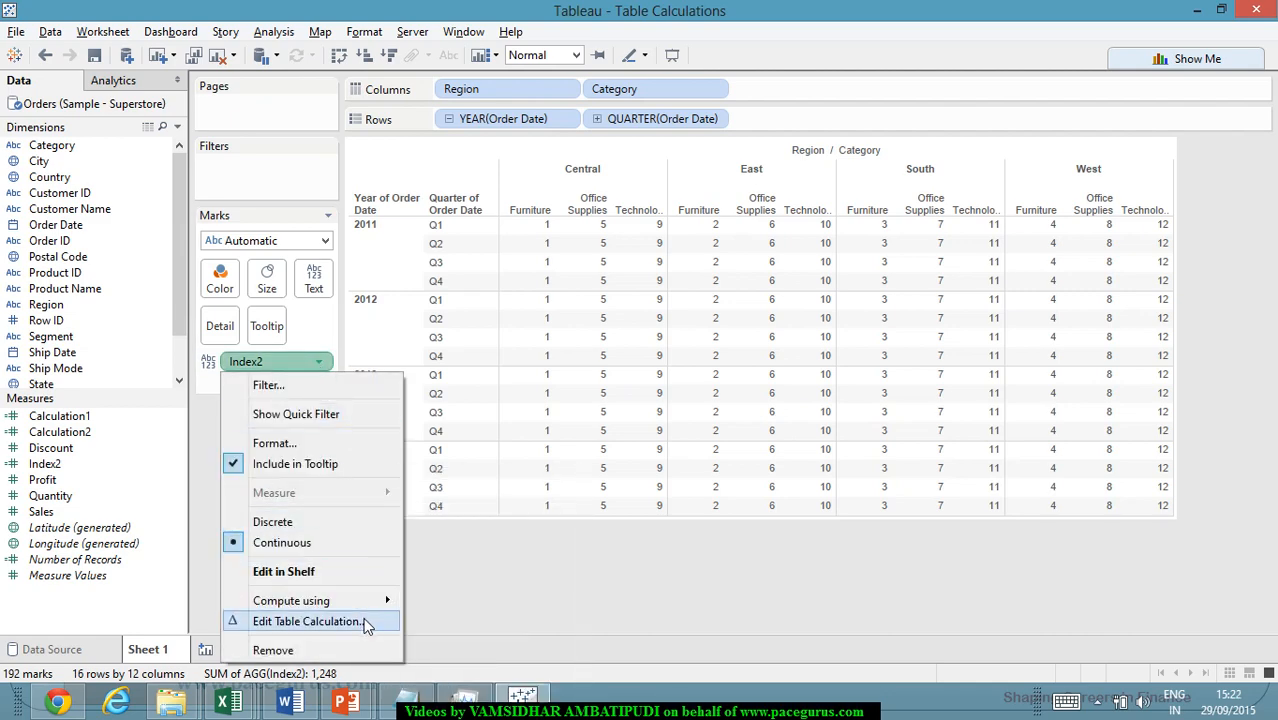
pyautogui.click(365, 622)
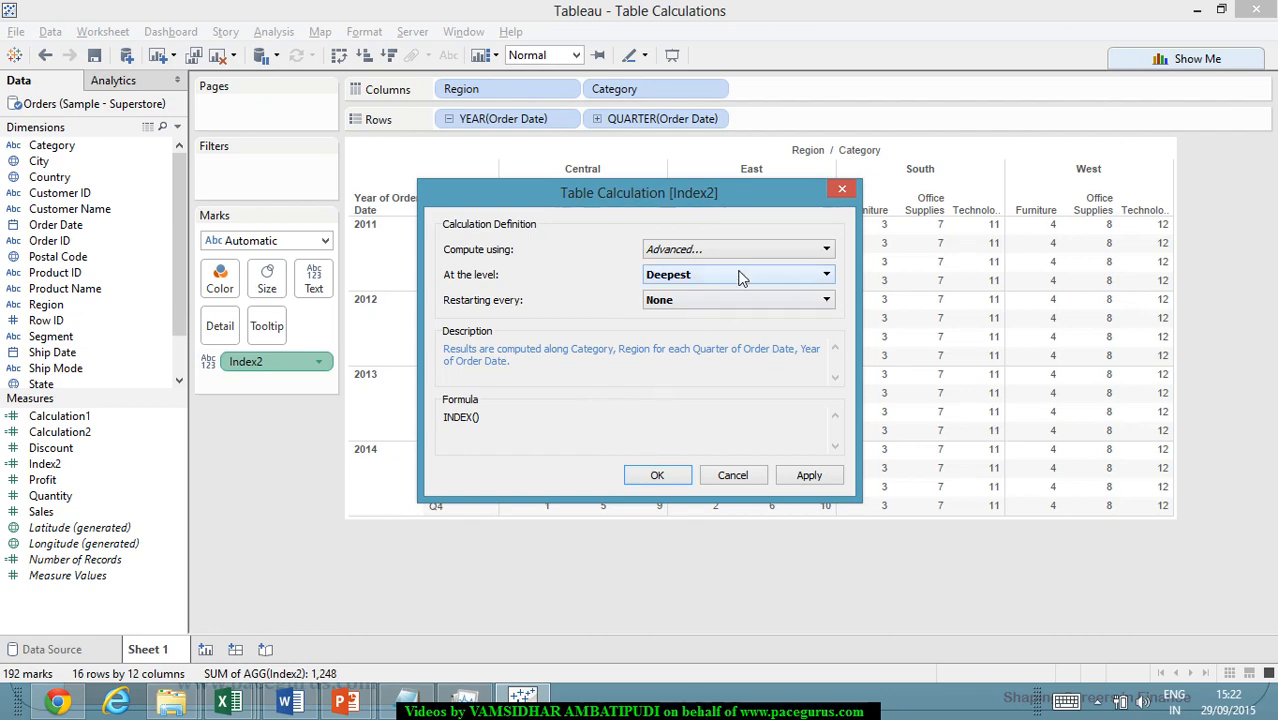
pyautogui.click(812, 477)
pyautogui.click(660, 477)
# - Clear Index2's addressing by setting its table calculation to compute using Cell
pyautogui.click(318, 362)
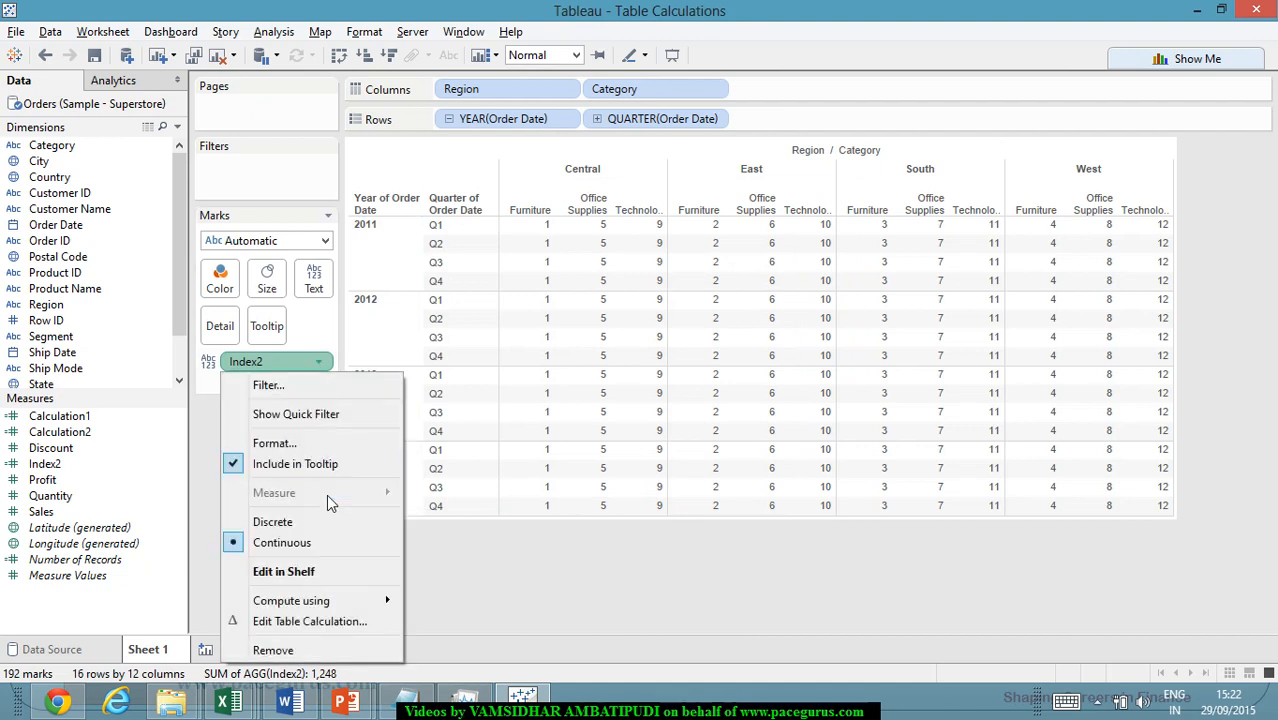
pyautogui.moveTo(335, 601)
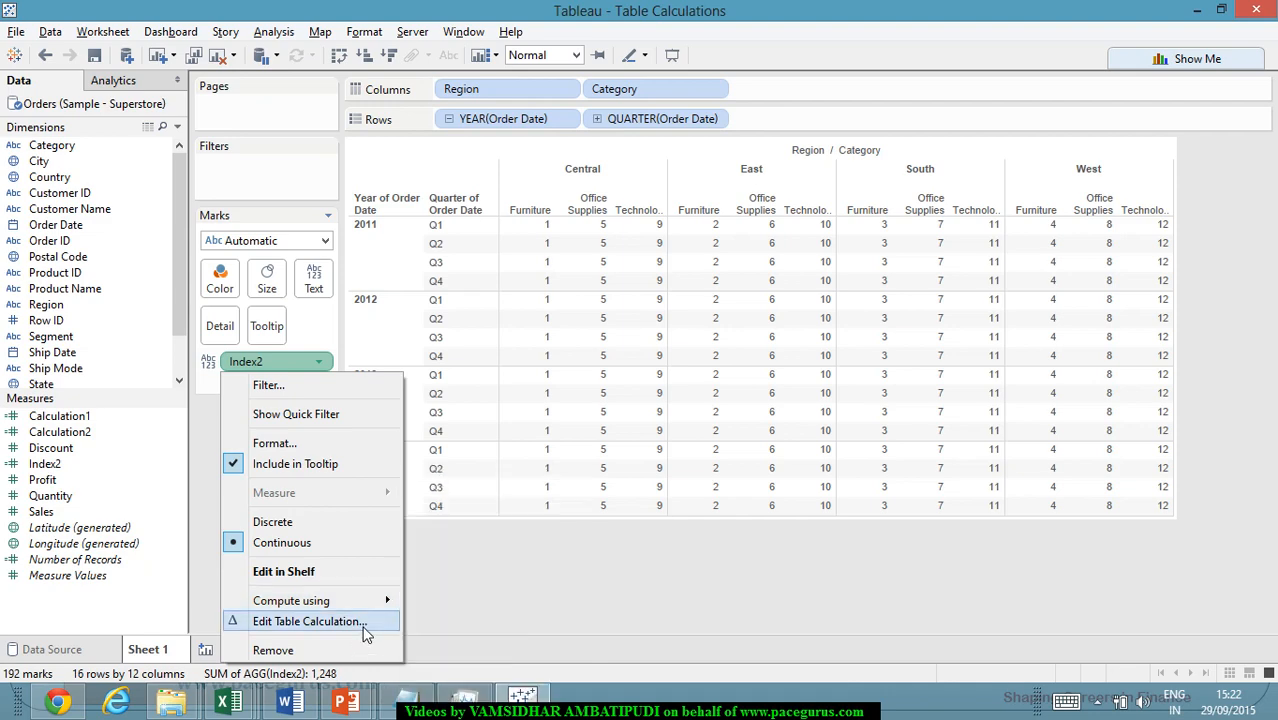
pyautogui.click(368, 622)
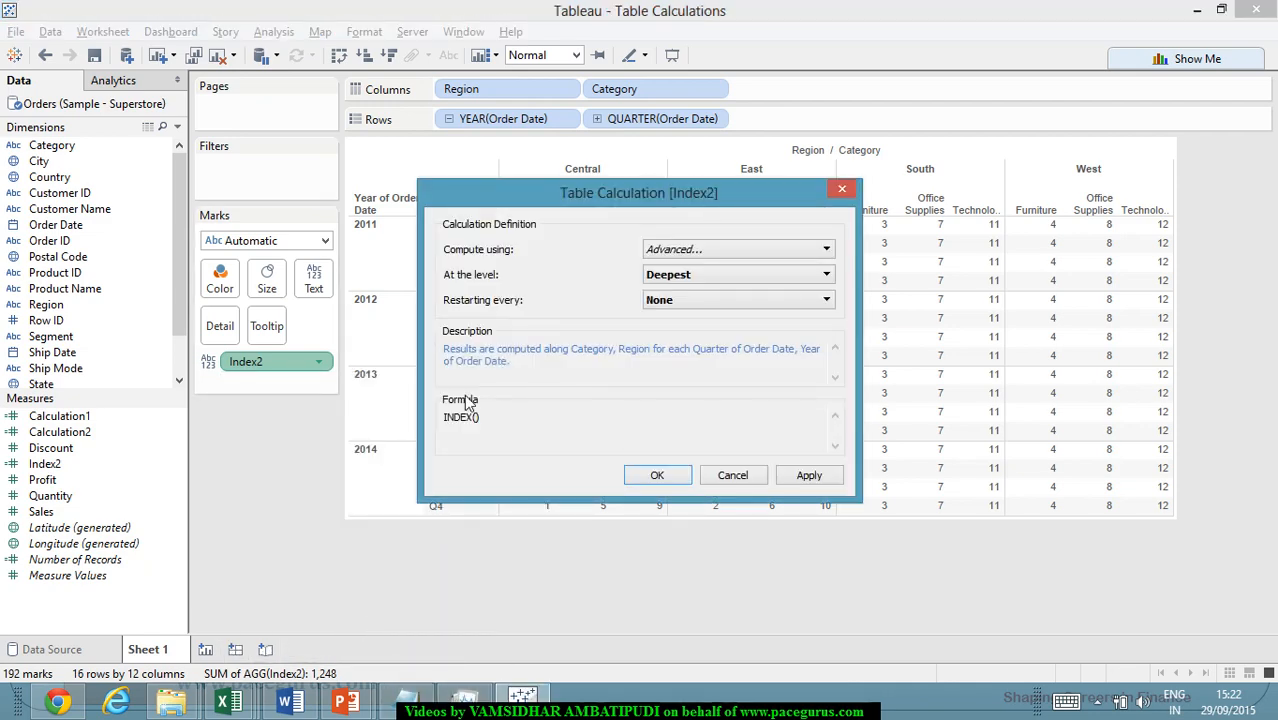
pyautogui.click(702, 246)
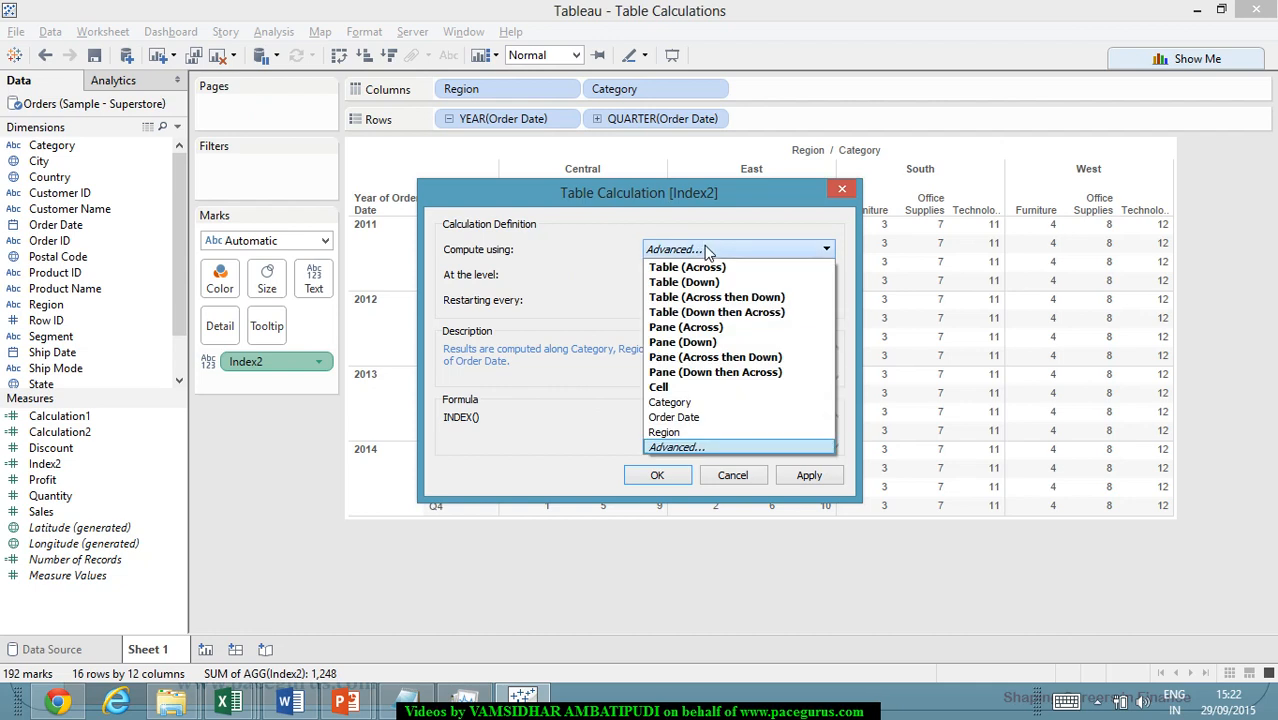
pyautogui.click(700, 248)
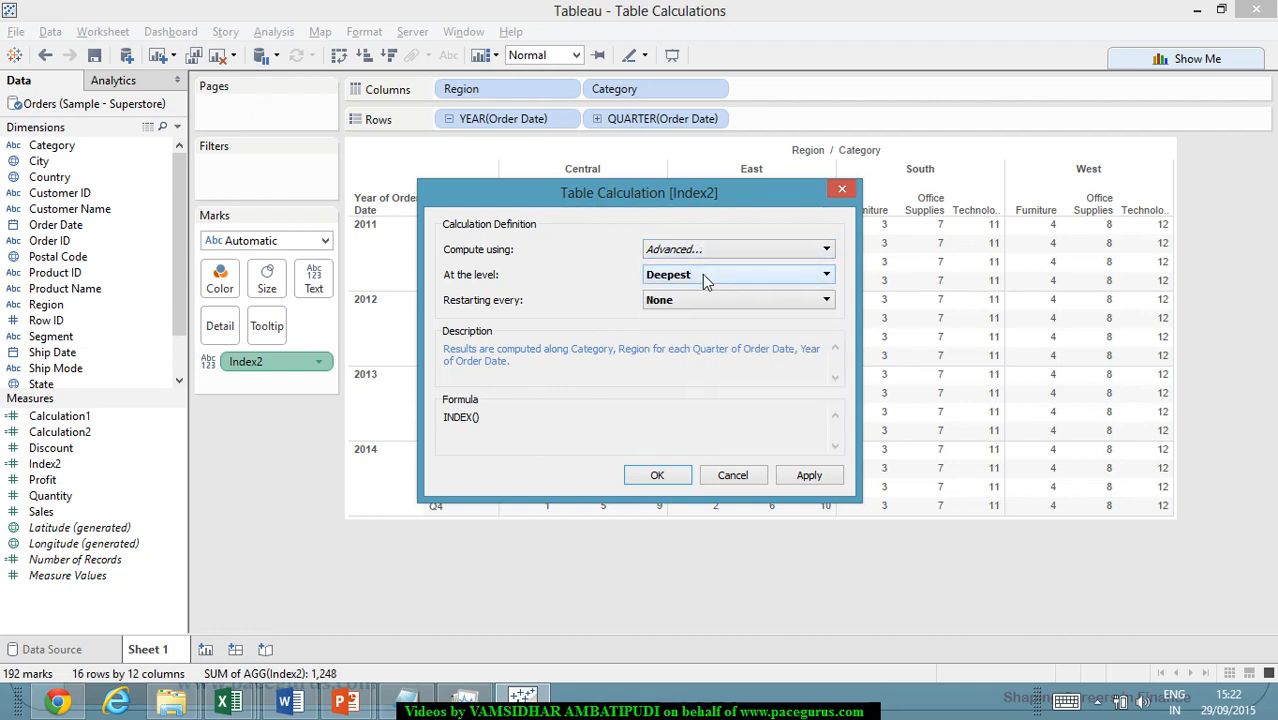
pyautogui.click(725, 247)
pyautogui.click(708, 386)
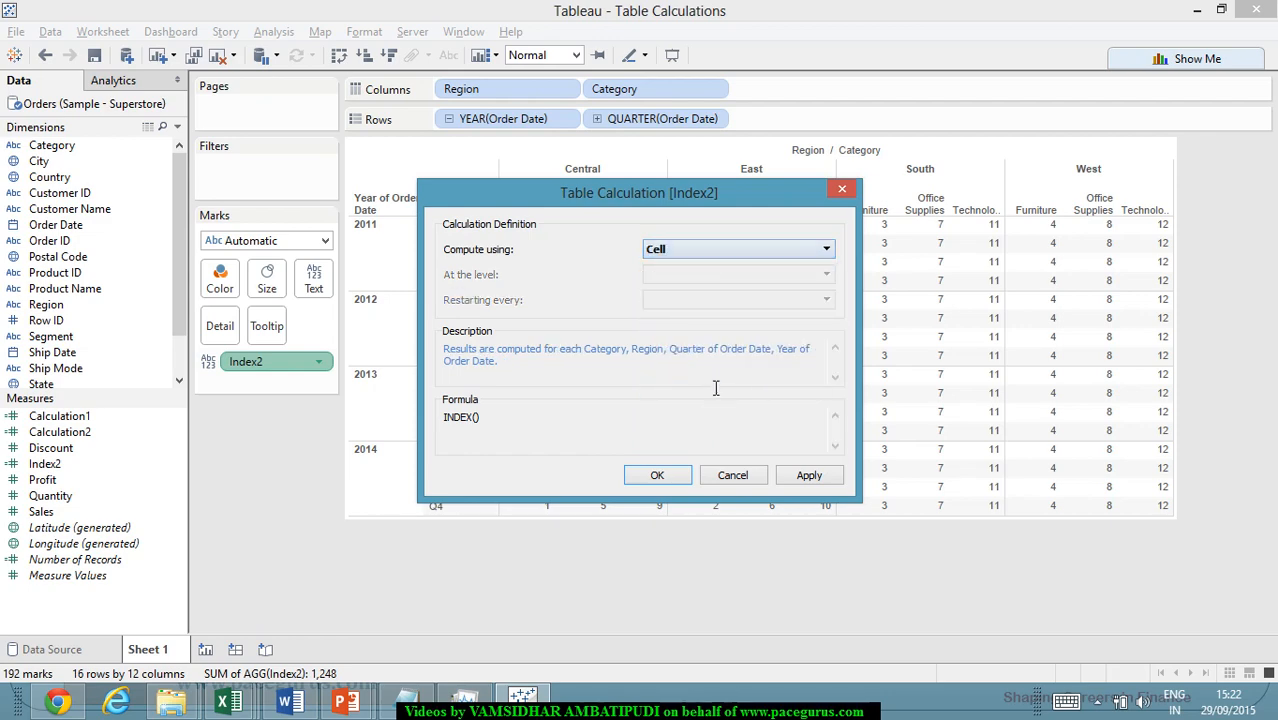
# - In Index2's advanced settings, address by Category and Region, partition by Quarter and Year of Order Date, and apply the calculation
pyautogui.click(742, 250)
pyautogui.click(711, 447)
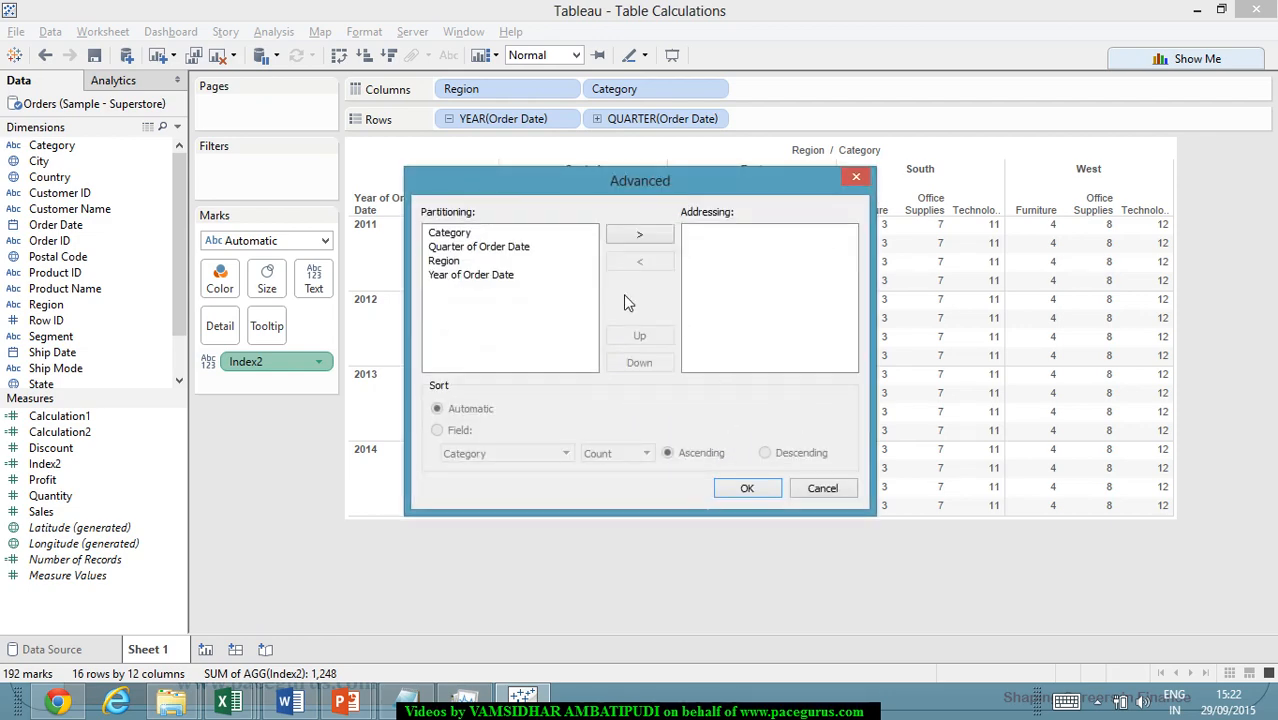
pyautogui.click(488, 235)
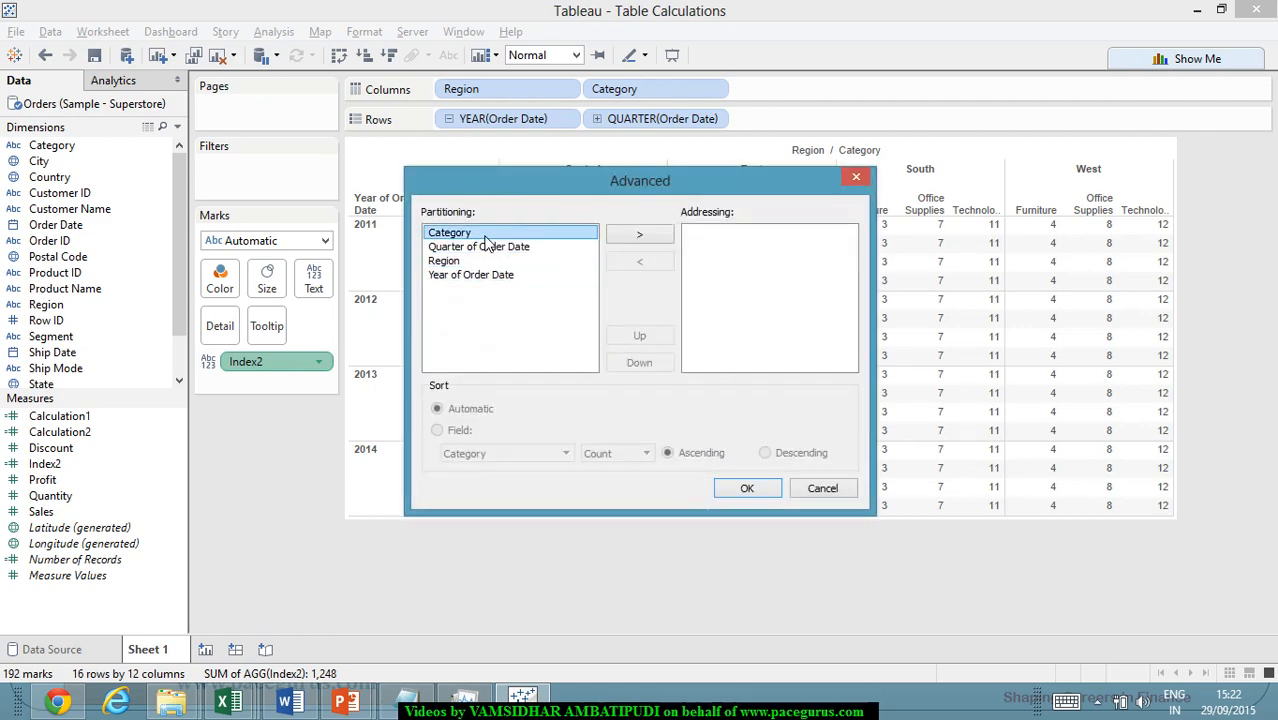
pyautogui.click(643, 238)
pyautogui.click(463, 249)
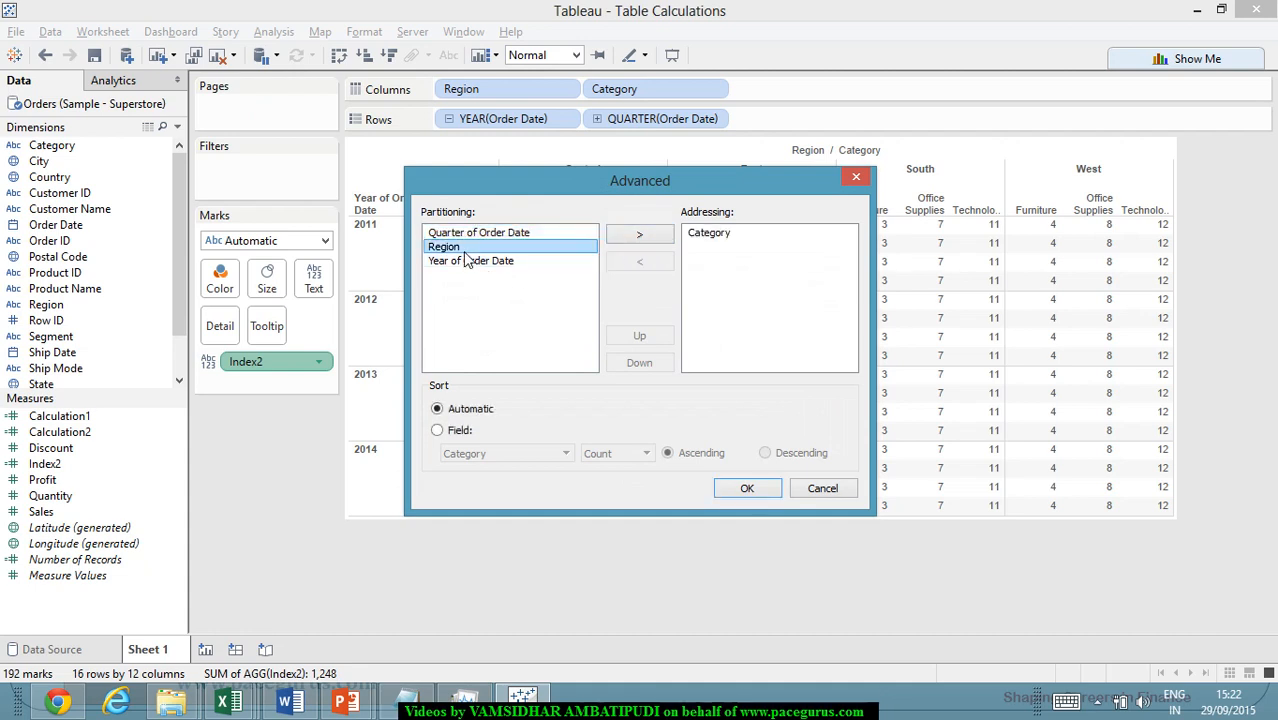
pyautogui.click(638, 236)
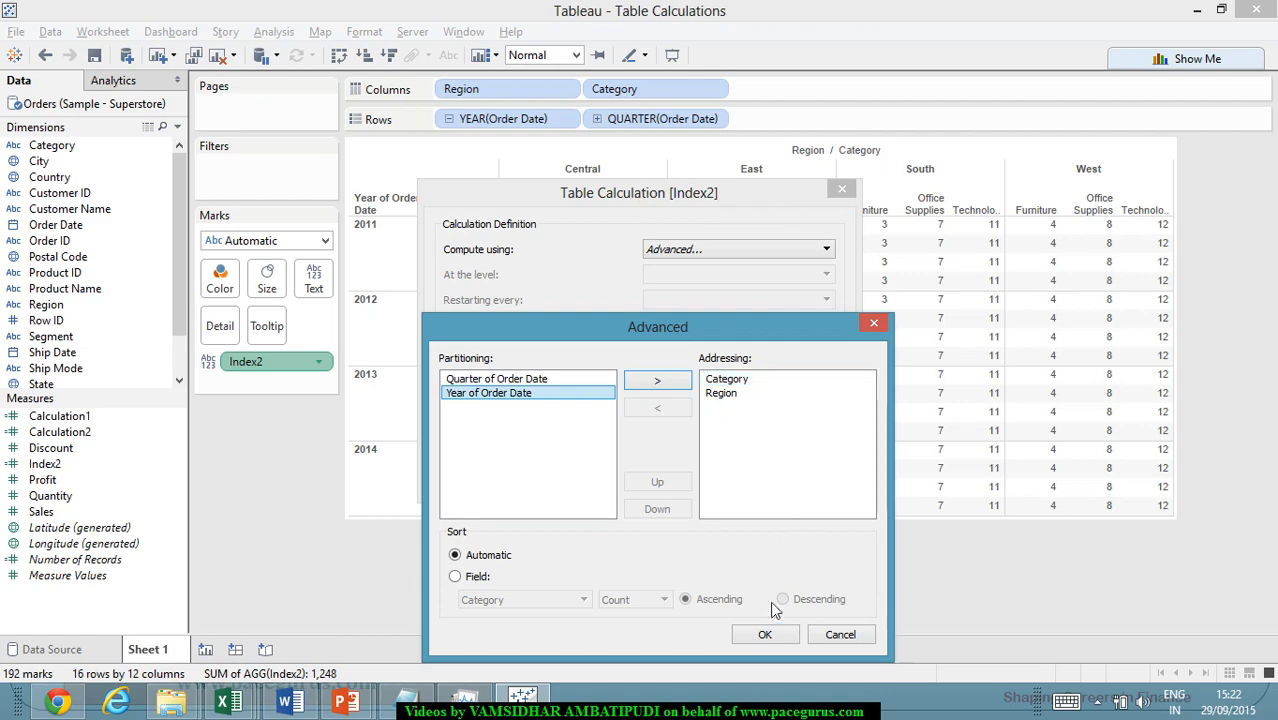
pyautogui.click(764, 634)
pyautogui.click(784, 481)
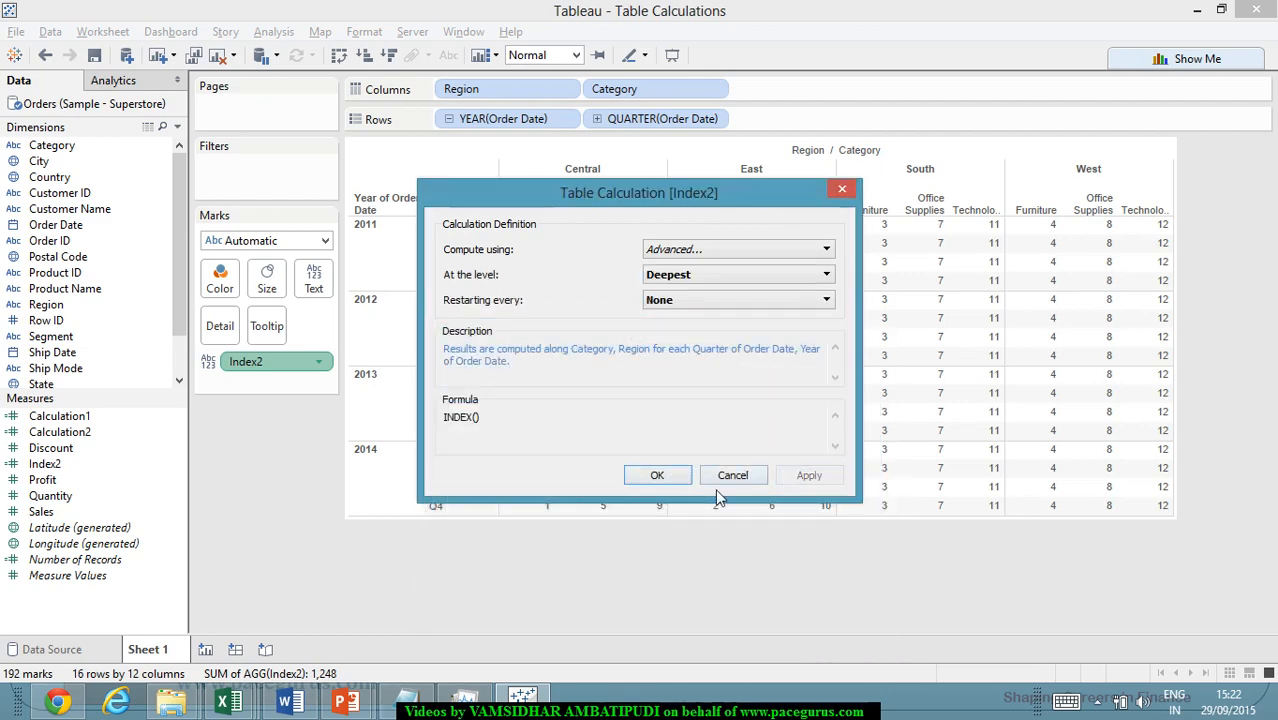
pyautogui.click(657, 475)
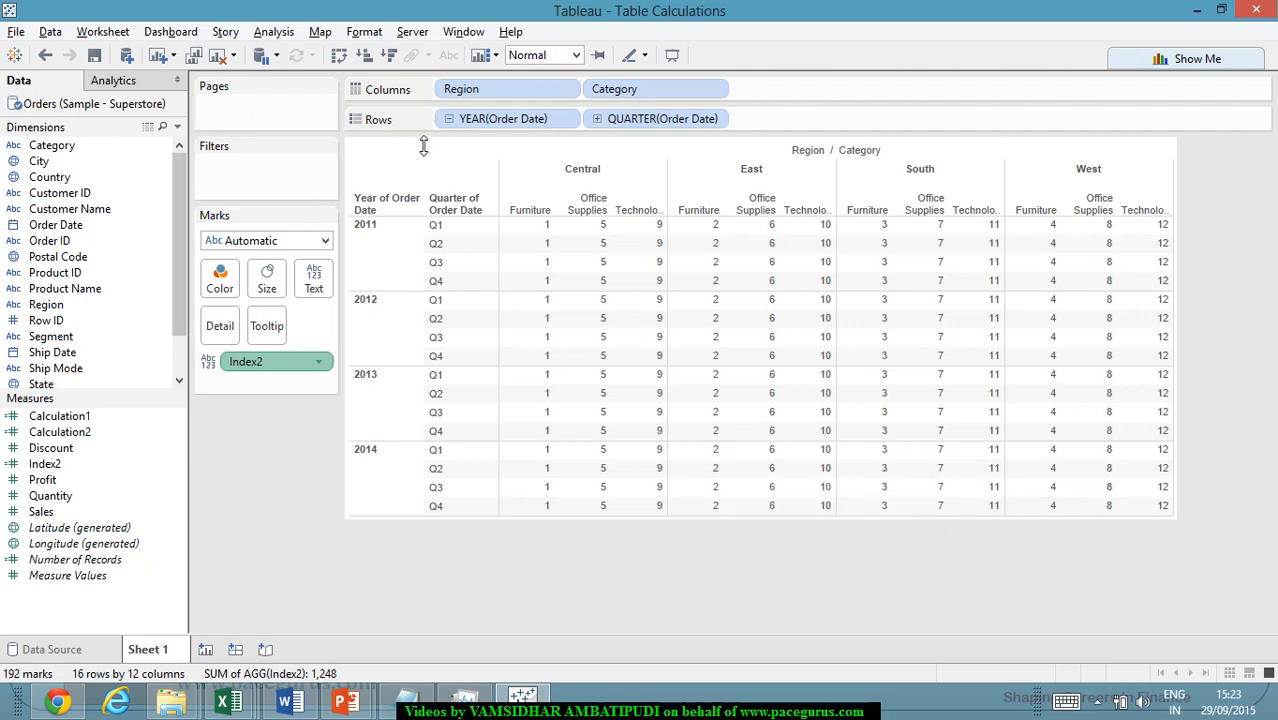
# - Move Category ahead of Region on Columns to compare the index order, and restore the Region, Category order
pyautogui.moveTo(492, 89); pyautogui.dragTo(830, 98)
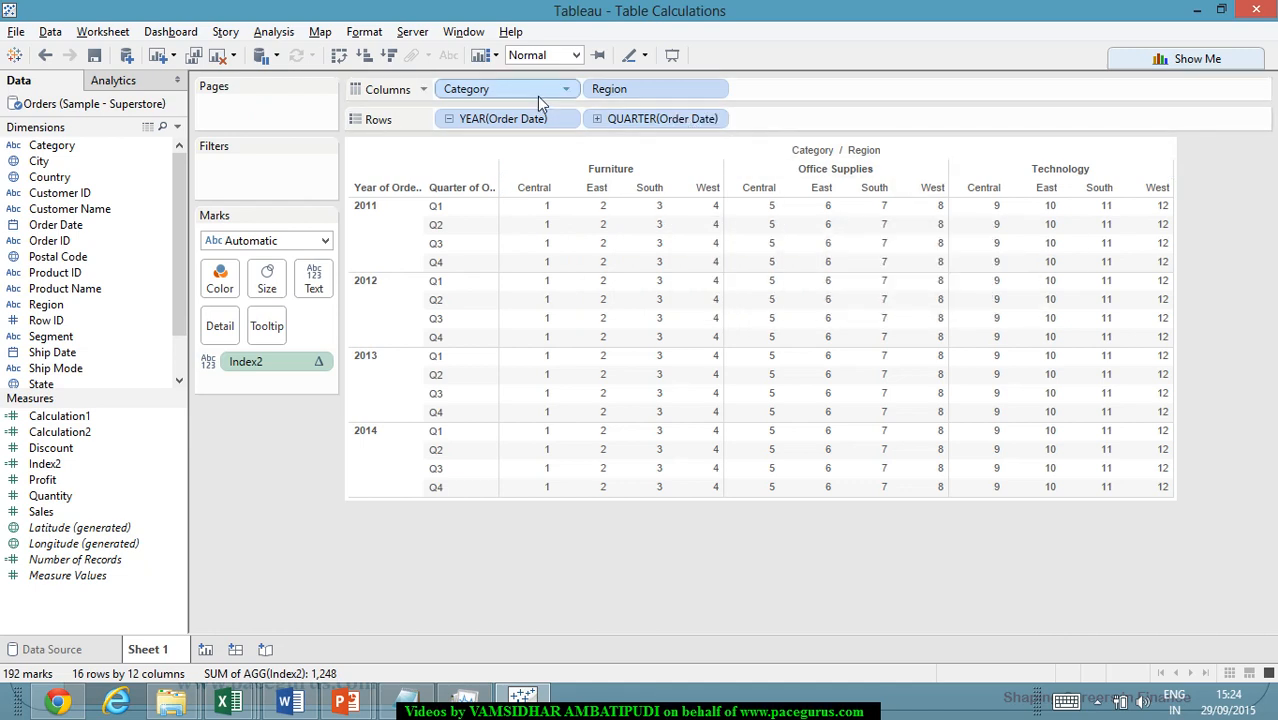
pyautogui.moveTo(537, 96); pyautogui.dragTo(835, 104)
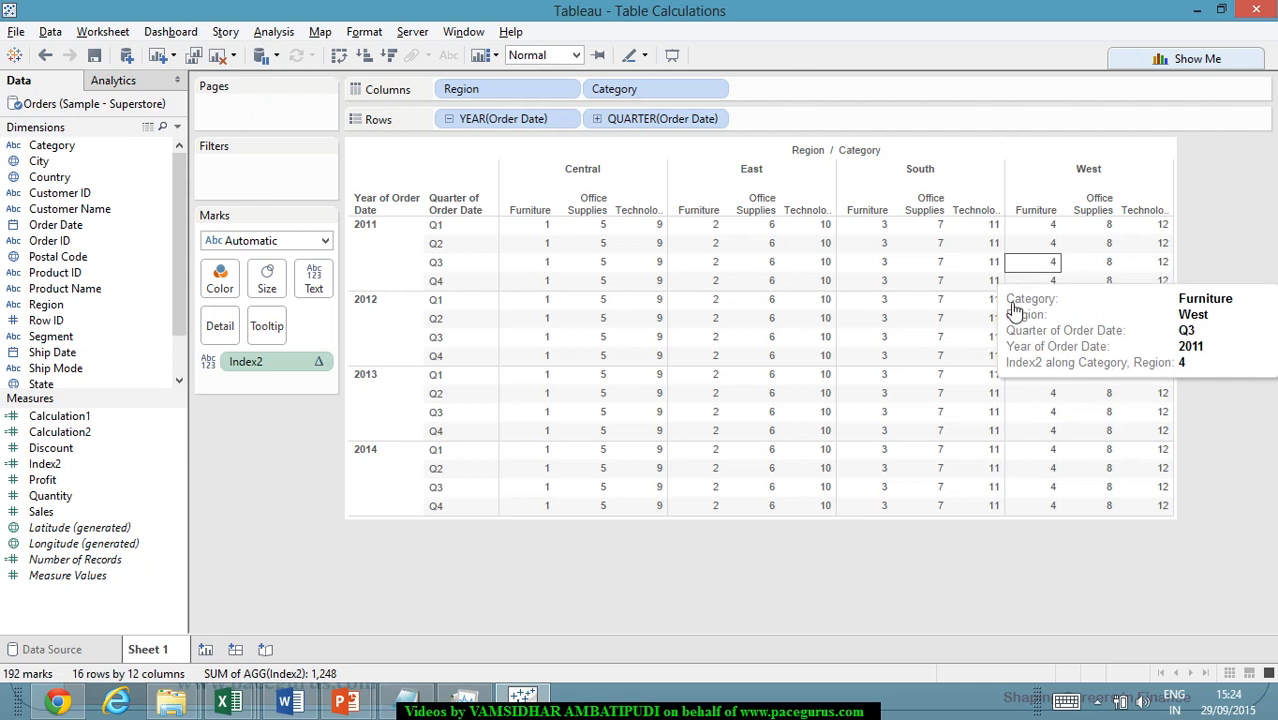
# - Set Index2's table calculation to restart every Category at the Deepest level and apply it to the view
pyautogui.click(320, 363)
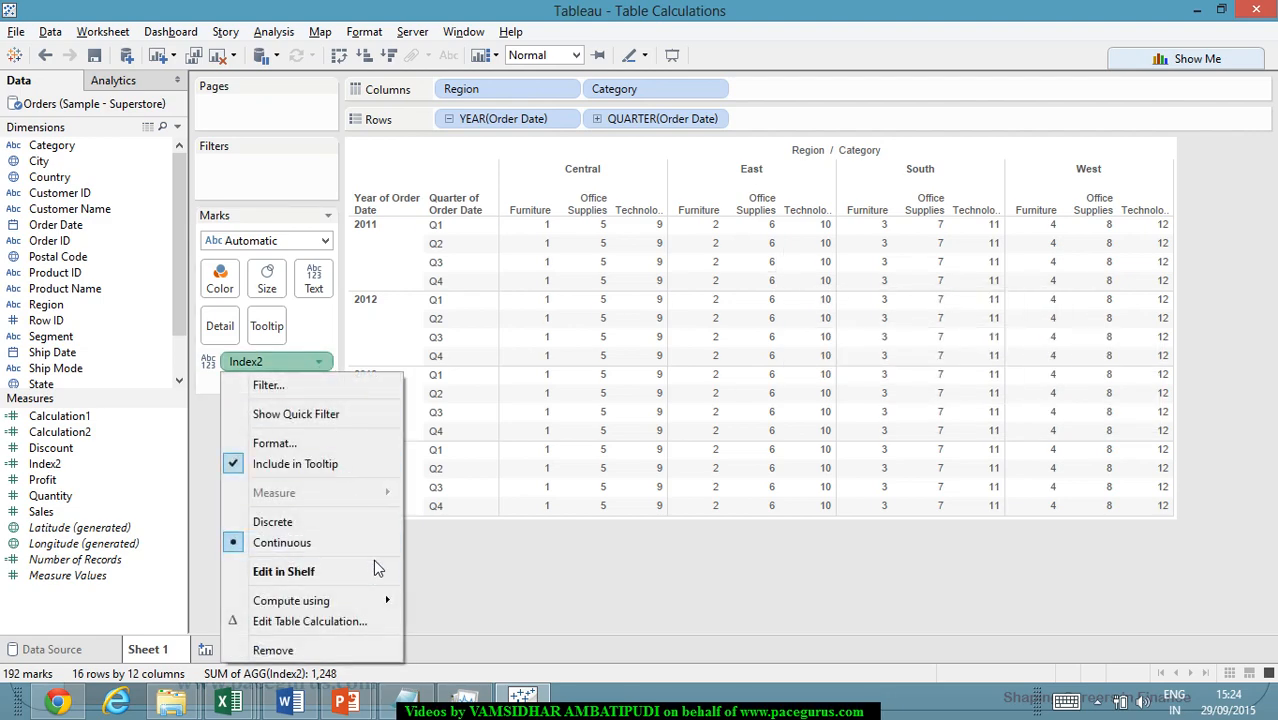
pyautogui.moveTo(371, 603)
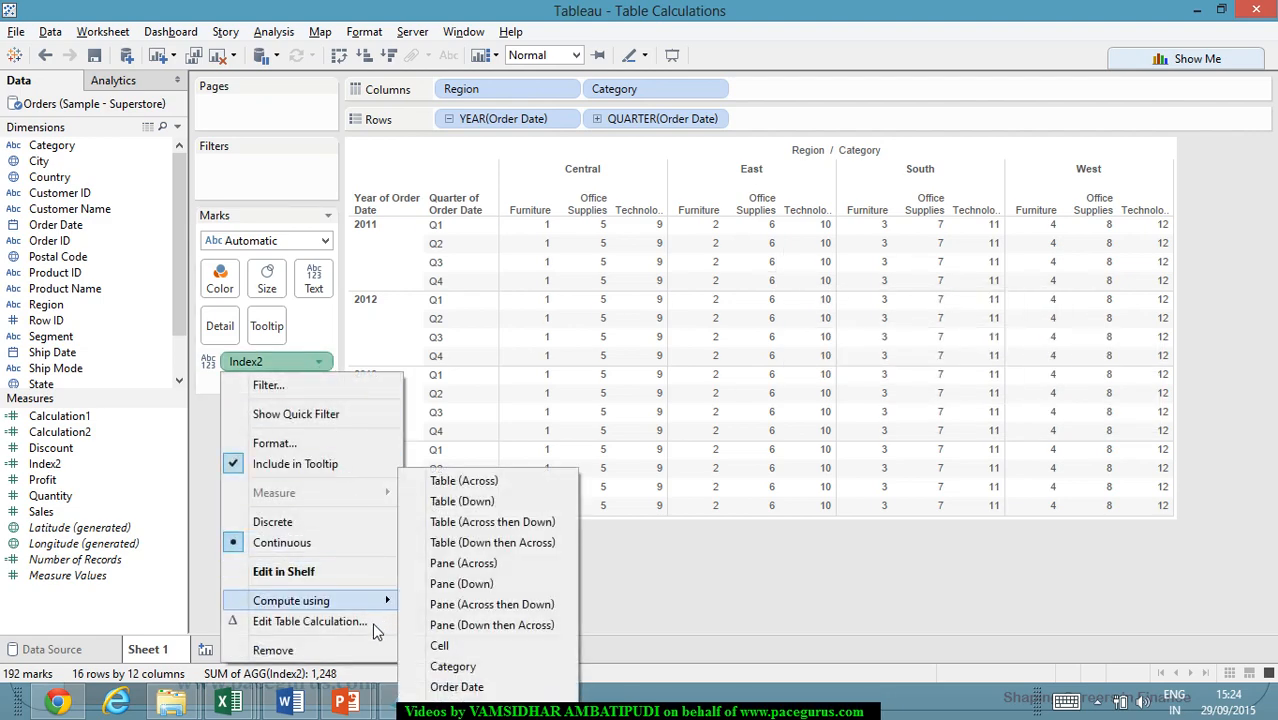
pyautogui.click(374, 622)
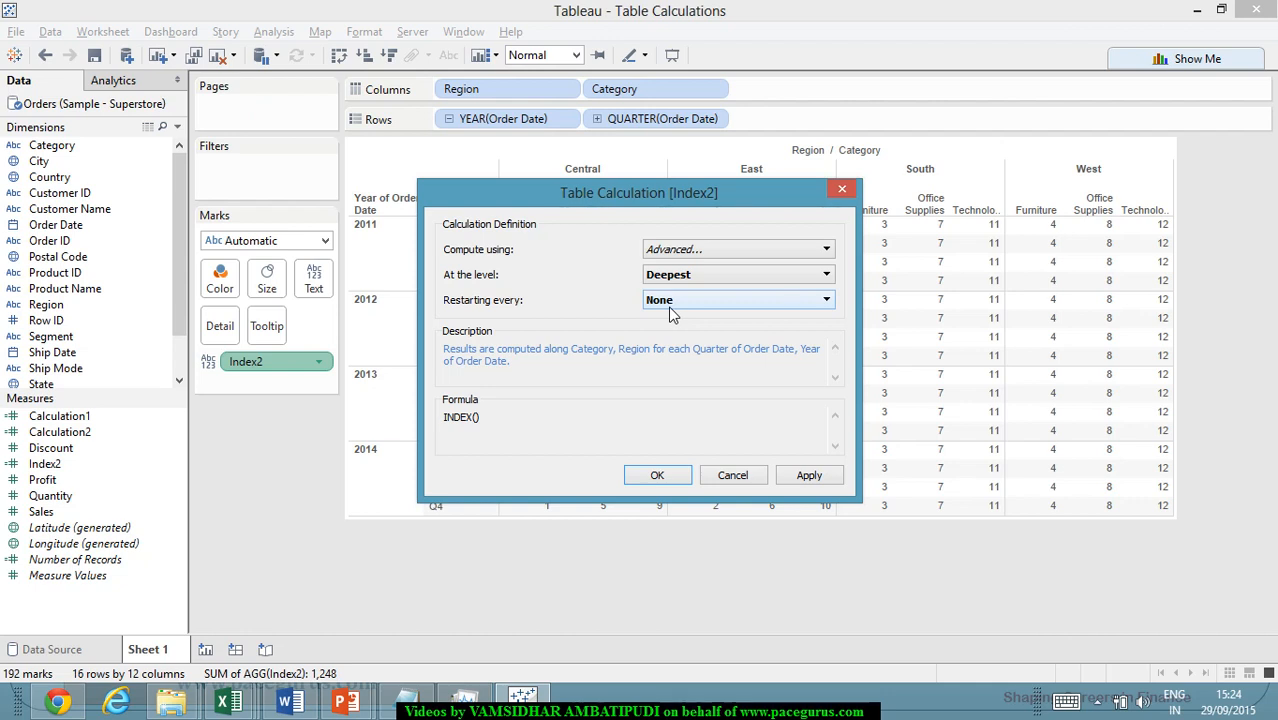
pyautogui.click(684, 304)
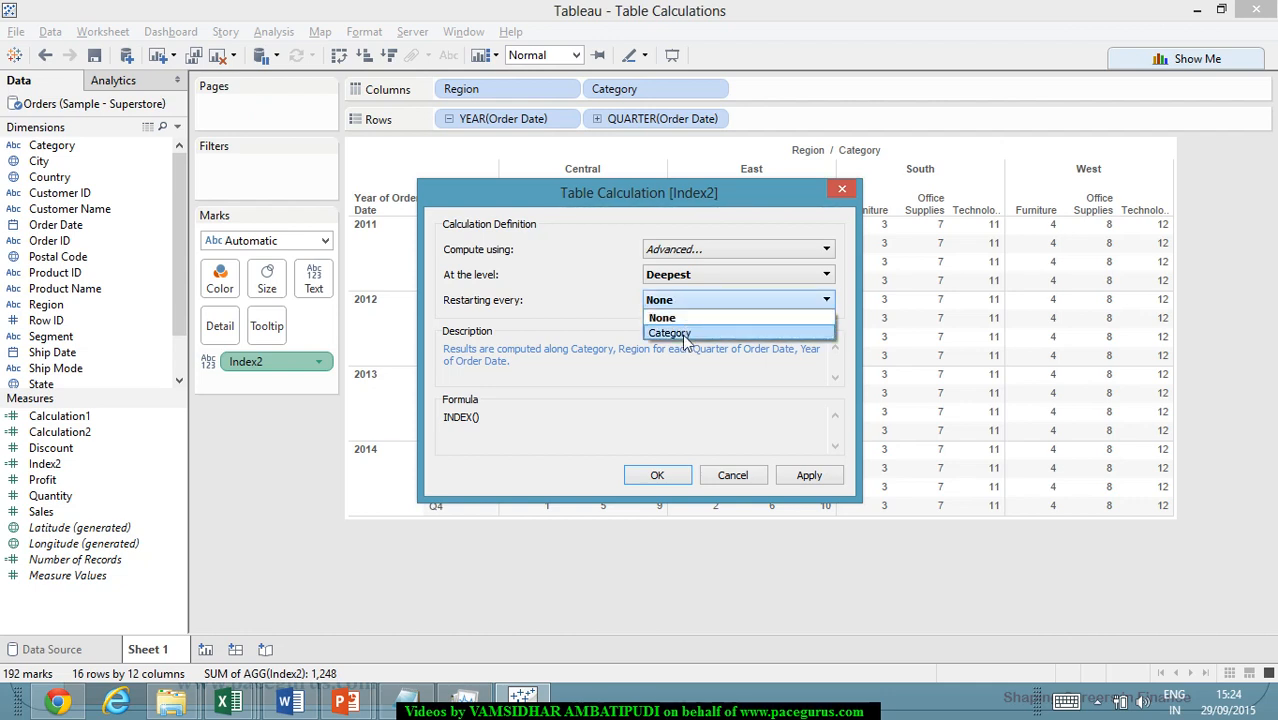
pyautogui.click(682, 334)
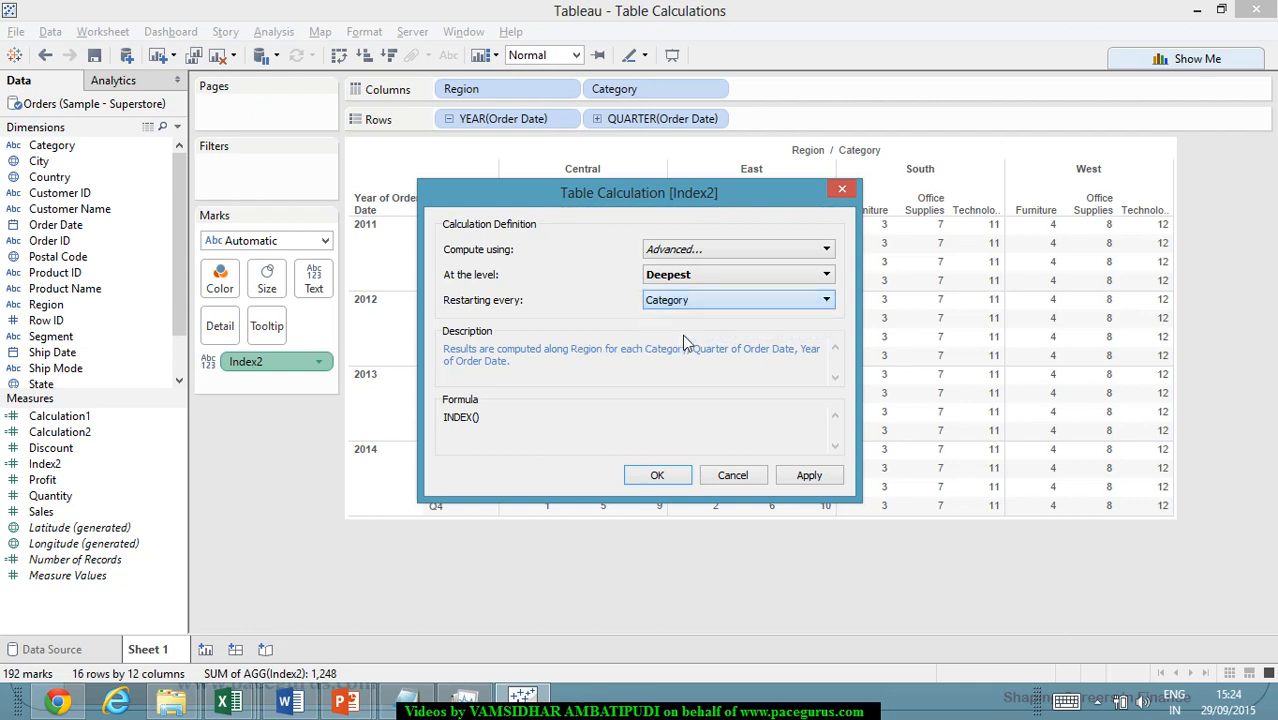
pyautogui.click(810, 476)
pyautogui.moveTo(728, 204); pyautogui.dragTo(364, 158)
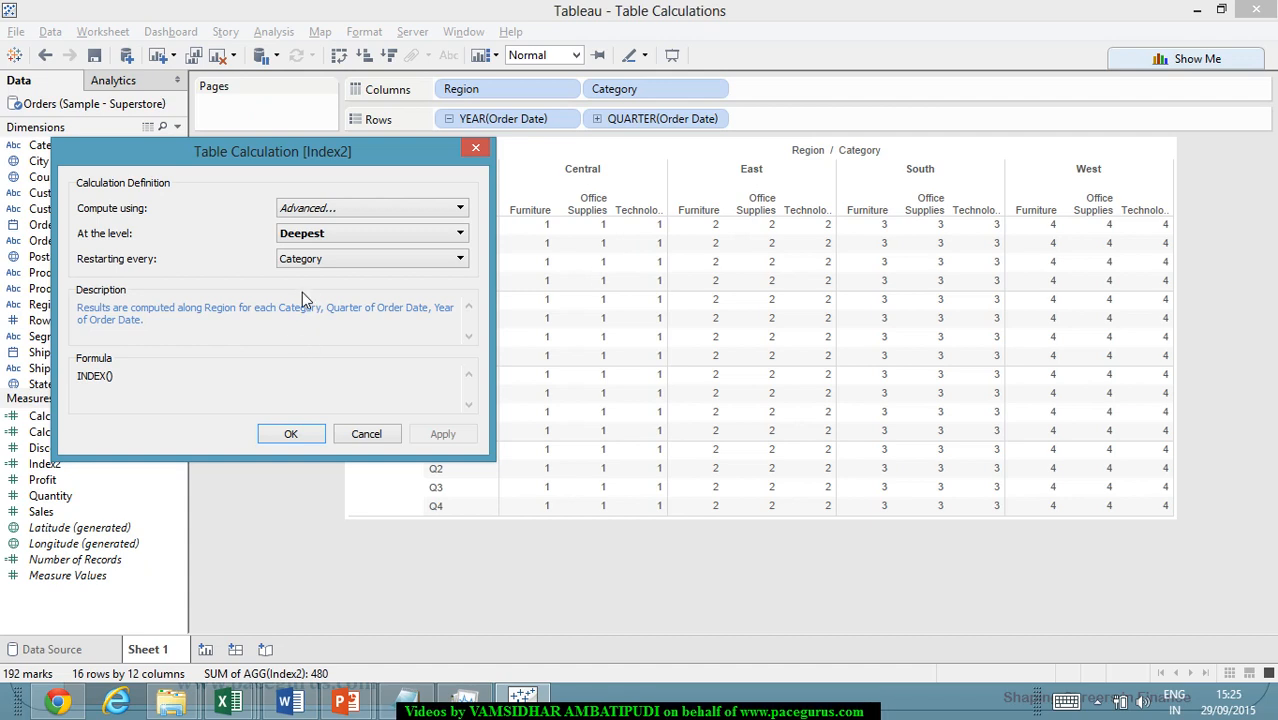
pyautogui.click(291, 433)
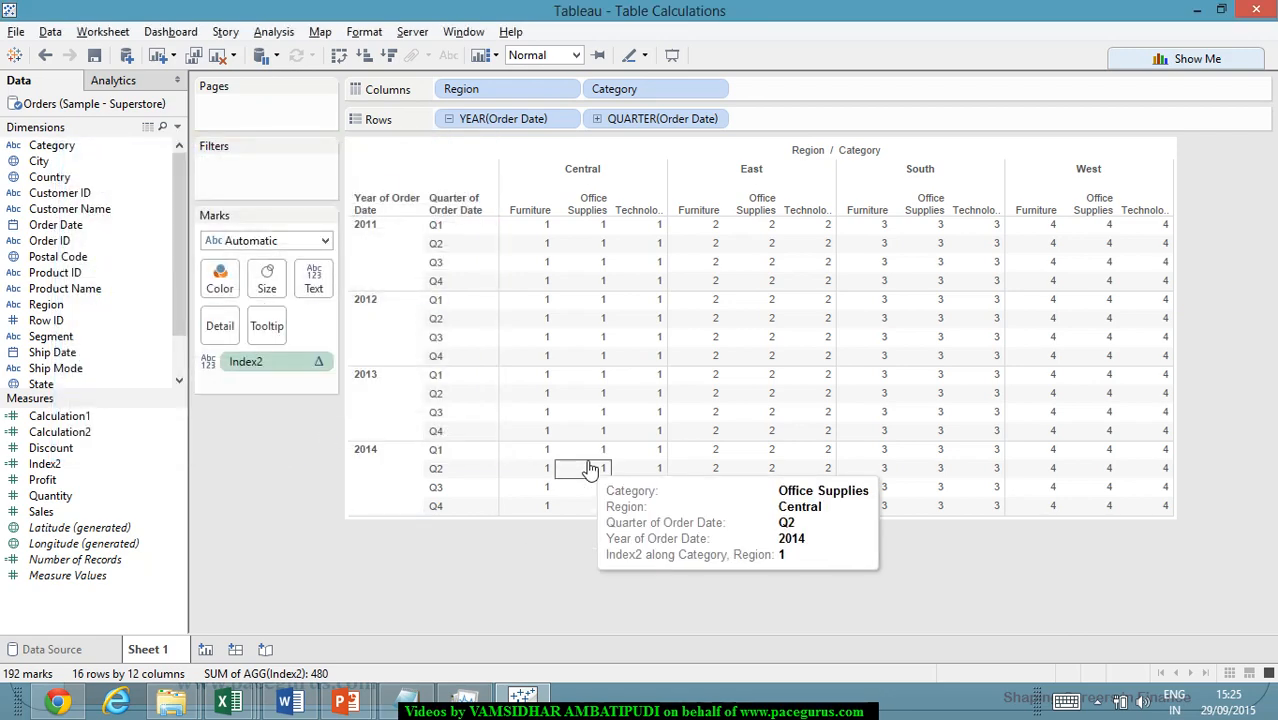